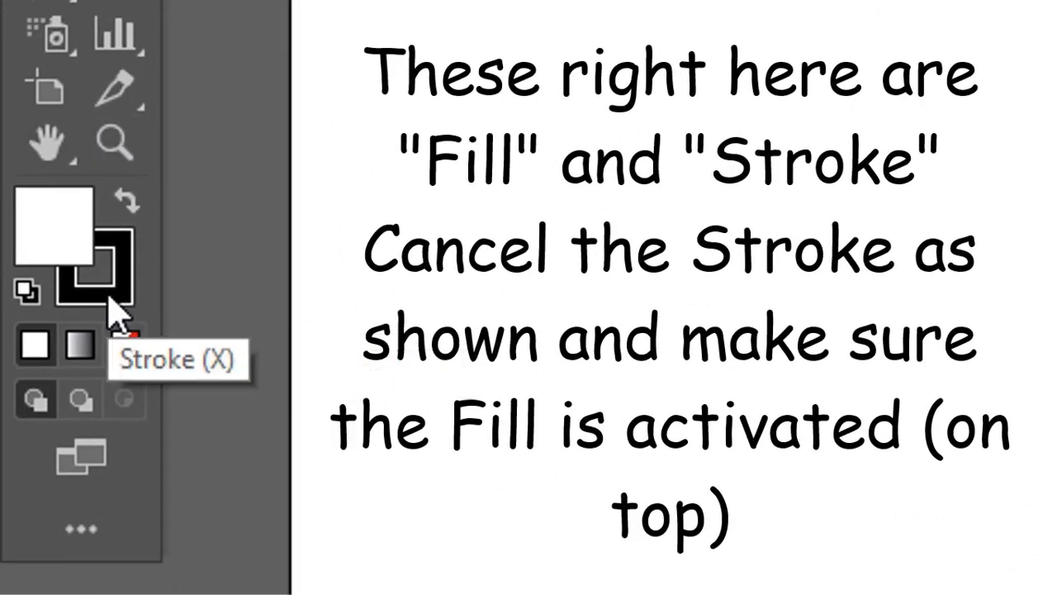
Remove the stroke, make the white fill active and draw a 2800 × 1700 px rectangle covering the whole artboard.
{"action": "left_click", "coordinate": [124, 346]}
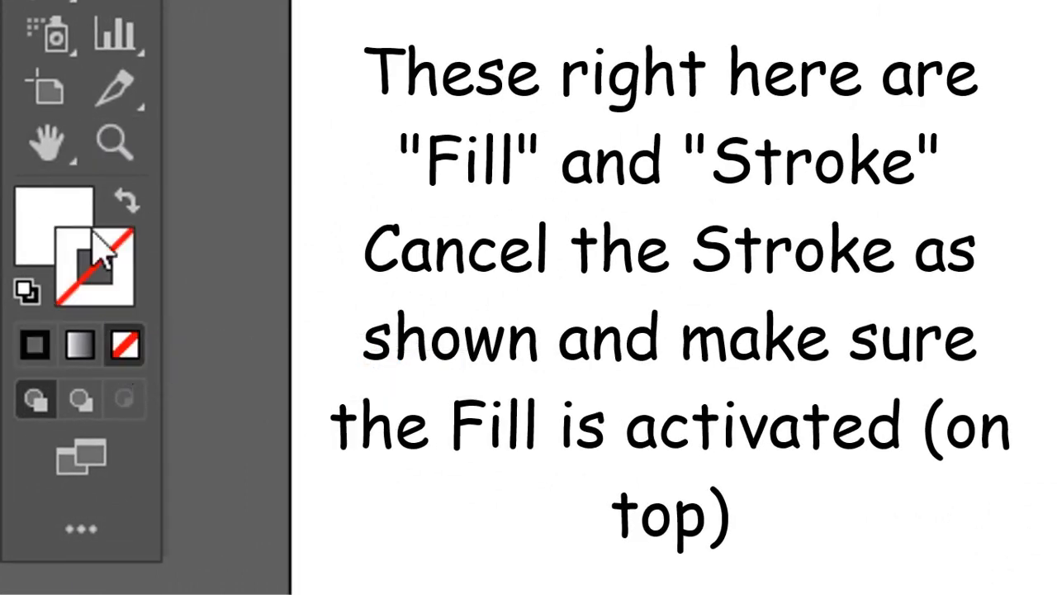
{"action": "left_click", "coordinate": [33, 230]}
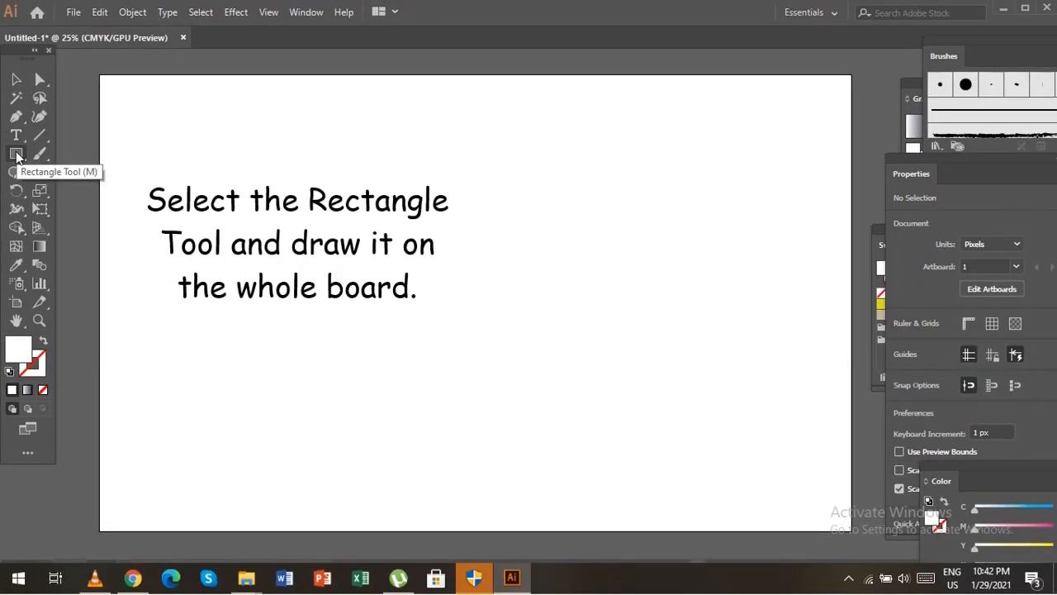
{"action": "left_click", "coordinate": [16, 154]}
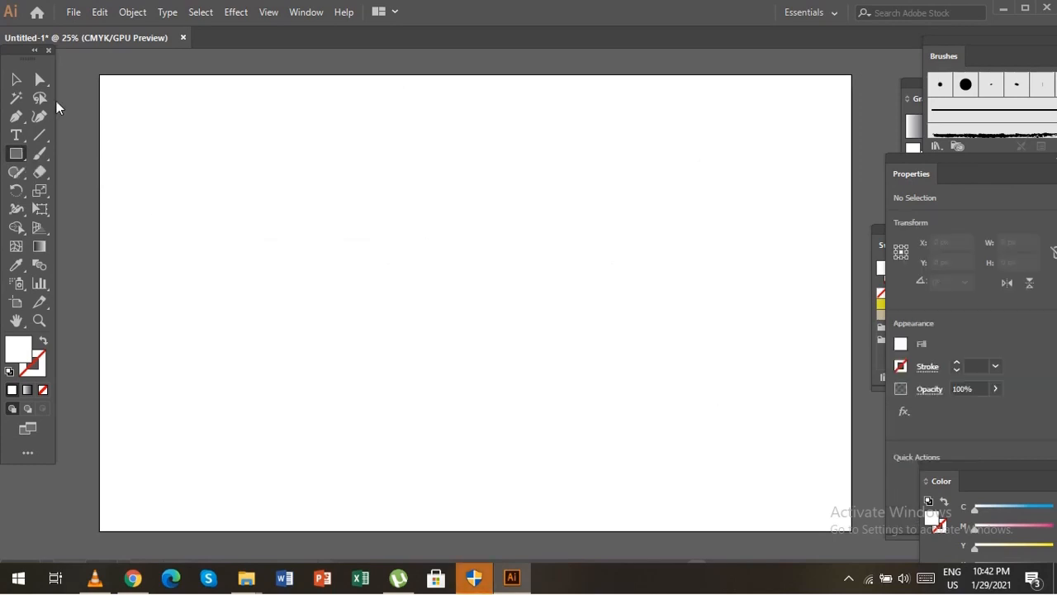
{"action": "left_click_drag", "start_coordinate": [100, 75], "coordinate": [850, 533]}
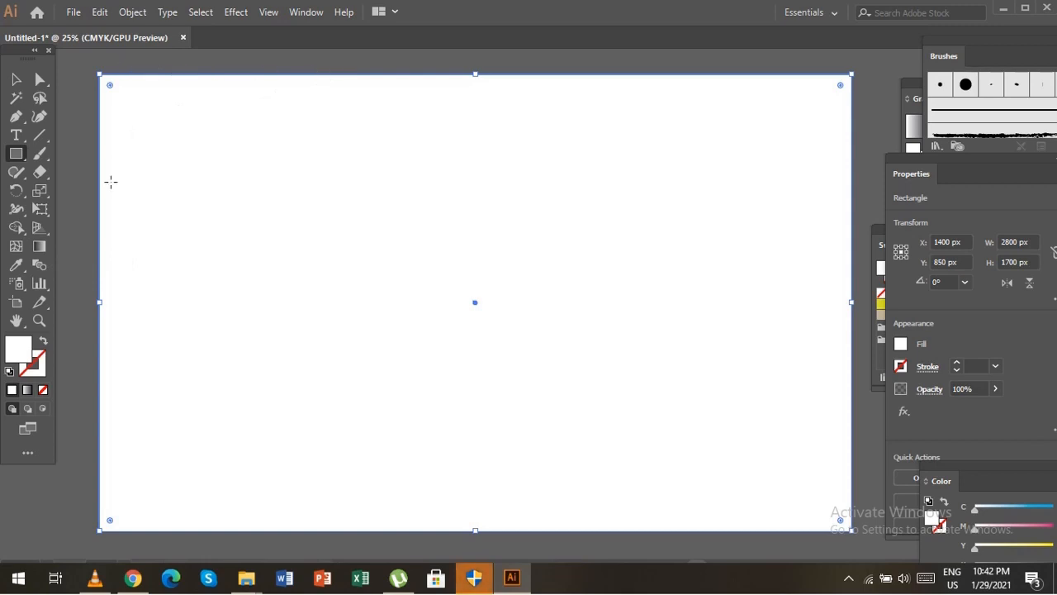
Apply a white-to-black linear gradient to the rectangle, running from its upper edge down to its lower edge.
{"action": "left_click", "coordinate": [40, 248]}
{"action": "left_click", "coordinate": [132, 303]}
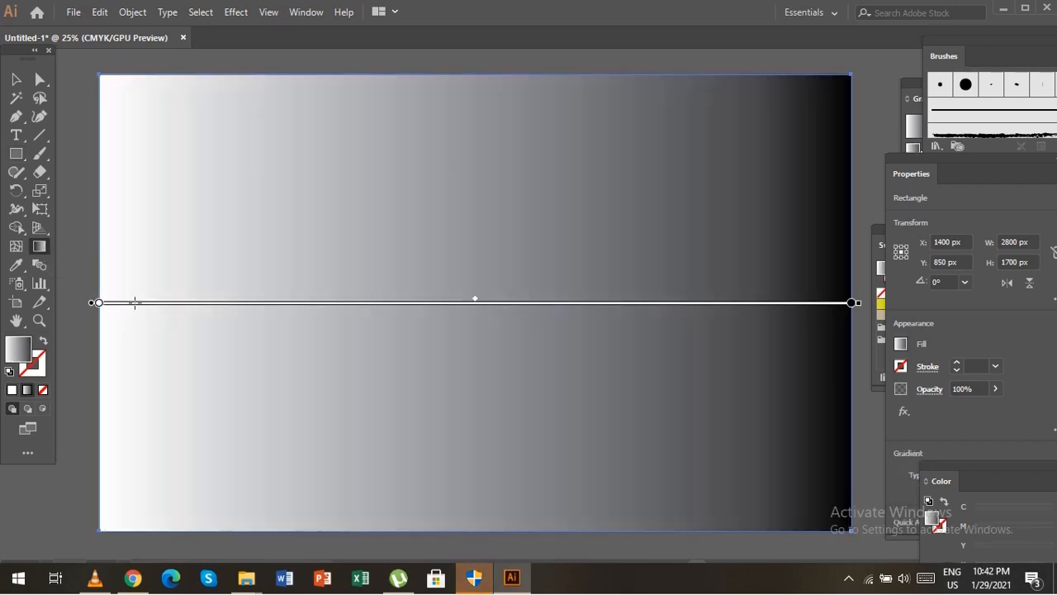
{"action": "left_click_drag", "start_coordinate": [455, 69], "coordinate": [459, 530]}
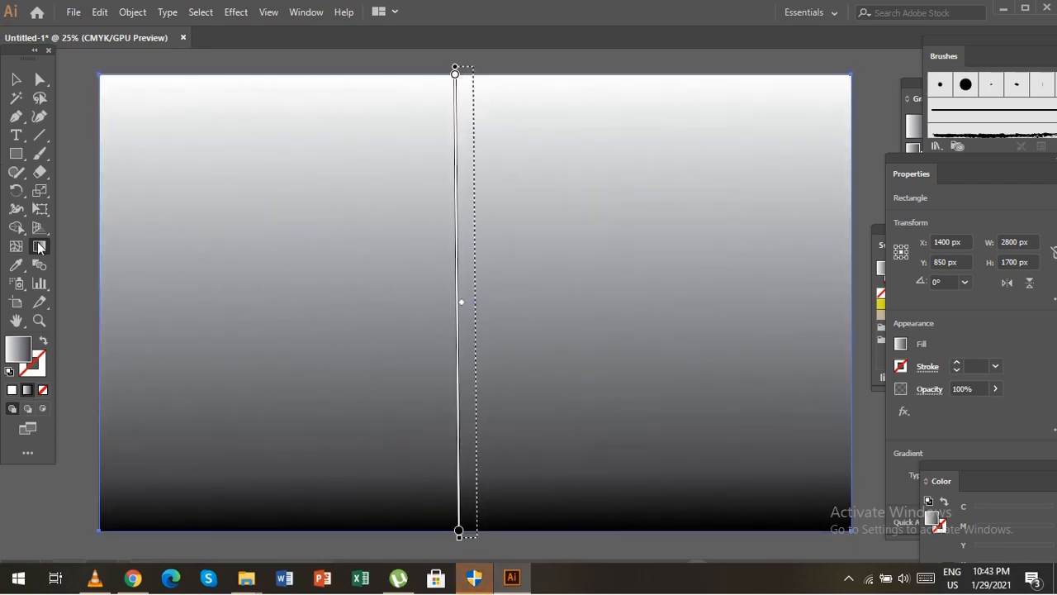
Recolour the rectangle's gradient, making the first stop light blue and the second stop near-white.
{"action": "left_click", "coordinate": [914, 99]}
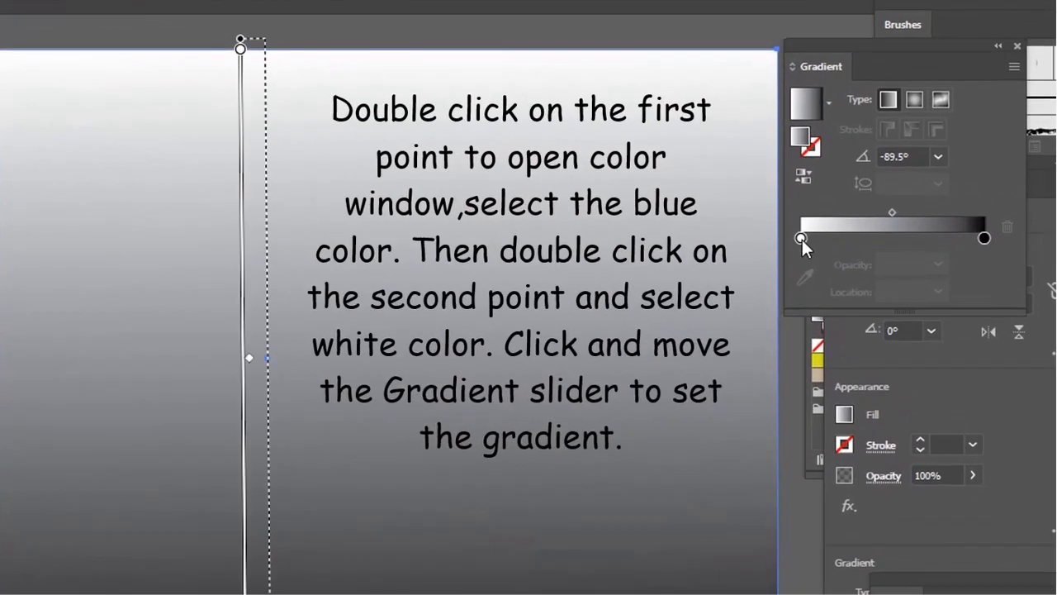
{"action": "left_click", "coordinate": [868, 214]}
{"action": "double_click", "coordinate": [761, 254]}
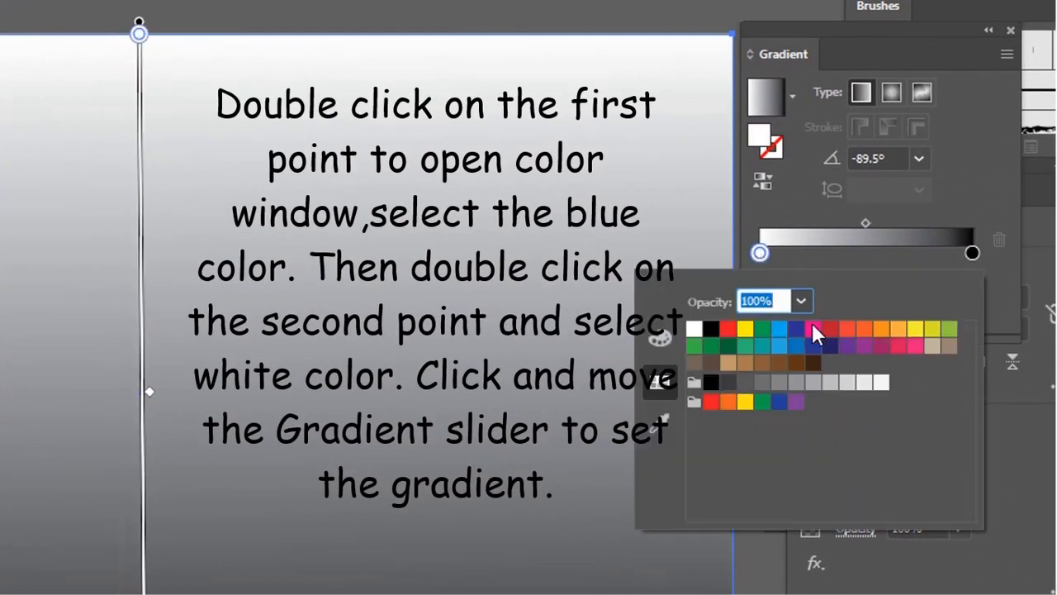
{"action": "left_click", "coordinate": [780, 346]}
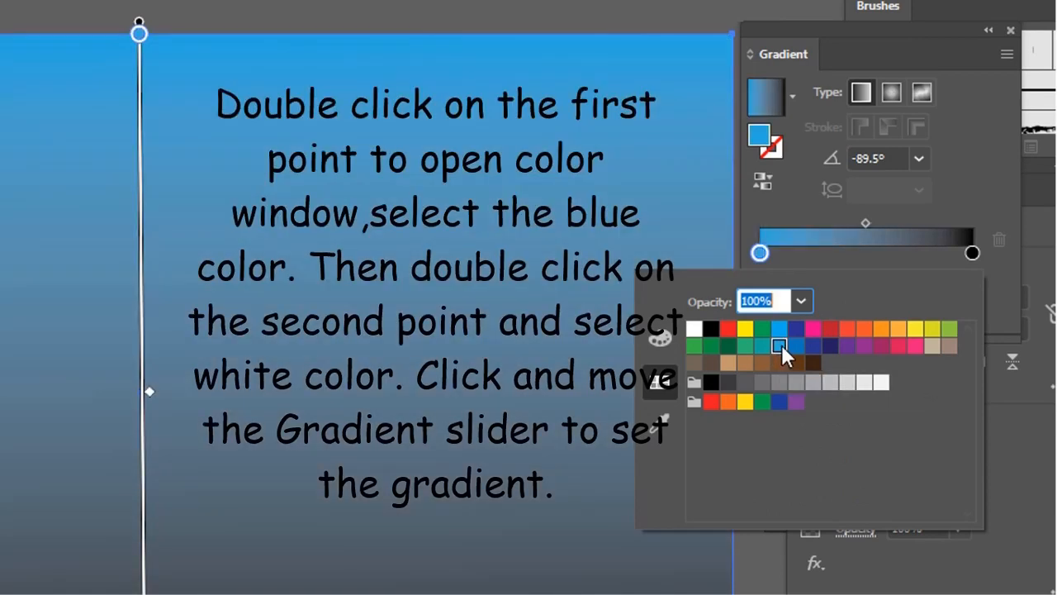
{"action": "left_click", "coordinate": [972, 252]}
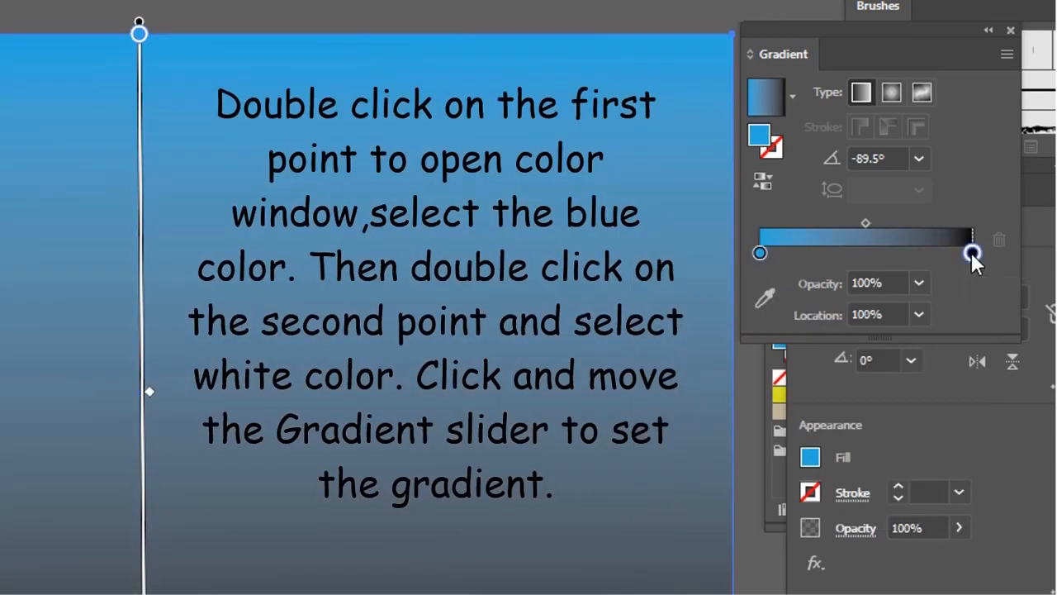
{"action": "double_click", "coordinate": [972, 253]}
{"action": "left_click", "coordinate": [880, 382]}
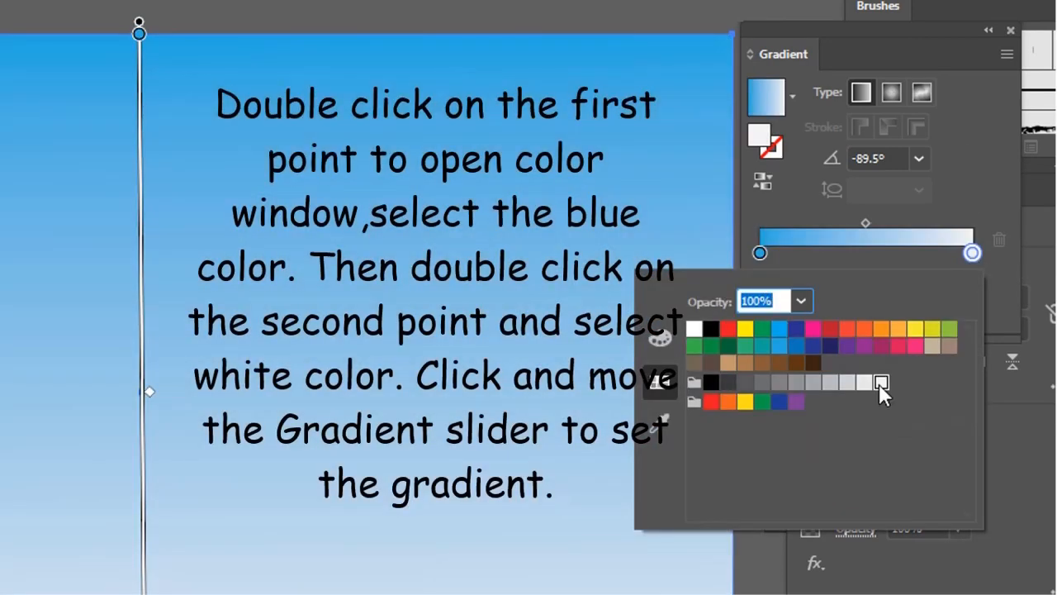
Shift the gradient midpoint to about 21% and redraw the gradient straight down the rectangle at -90°.
{"action": "left_click", "coordinate": [859, 222]}
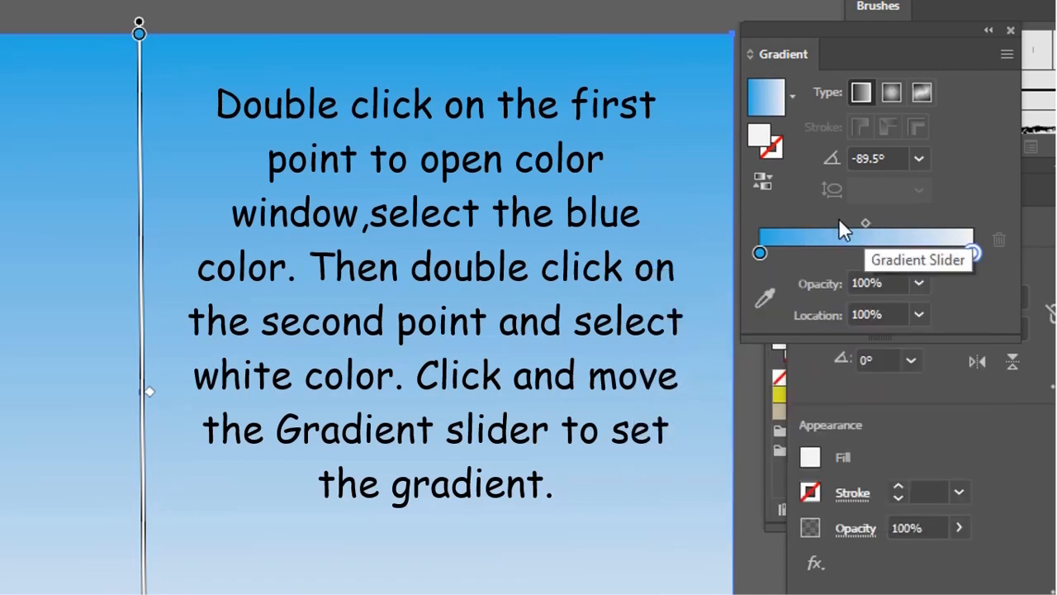
{"action": "left_click_drag", "start_coordinate": [866, 223], "coordinate": [801, 220]}
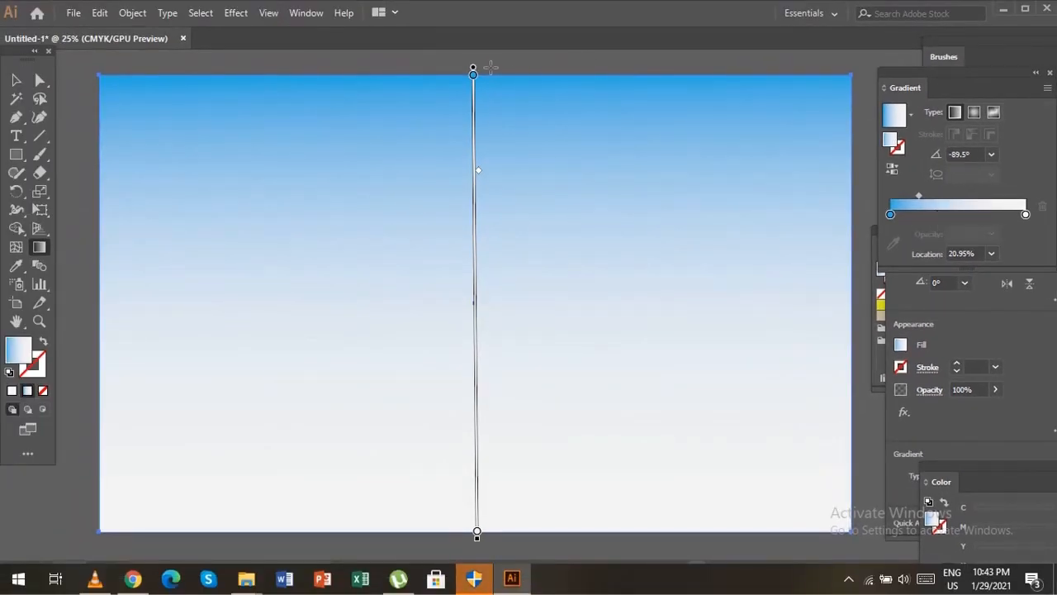
{"action": "left_click_drag", "start_coordinate": [490, 66], "coordinate": [491, 548]}
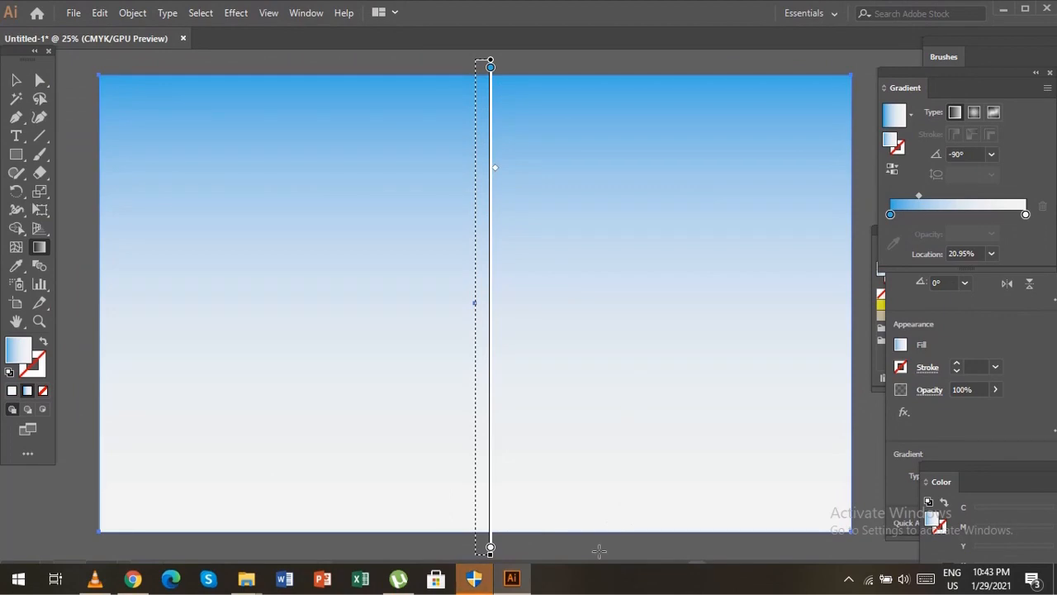
Lock the selected gradient rectangle in place as the background.
{"action": "left_click", "coordinate": [15, 80]}
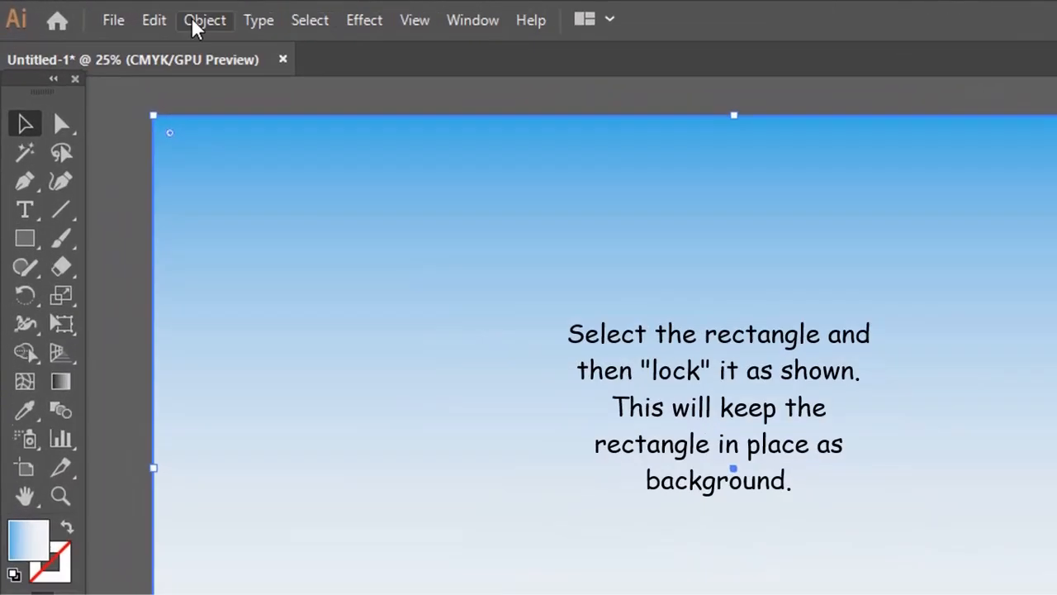
{"action": "left_click", "coordinate": [132, 13]}
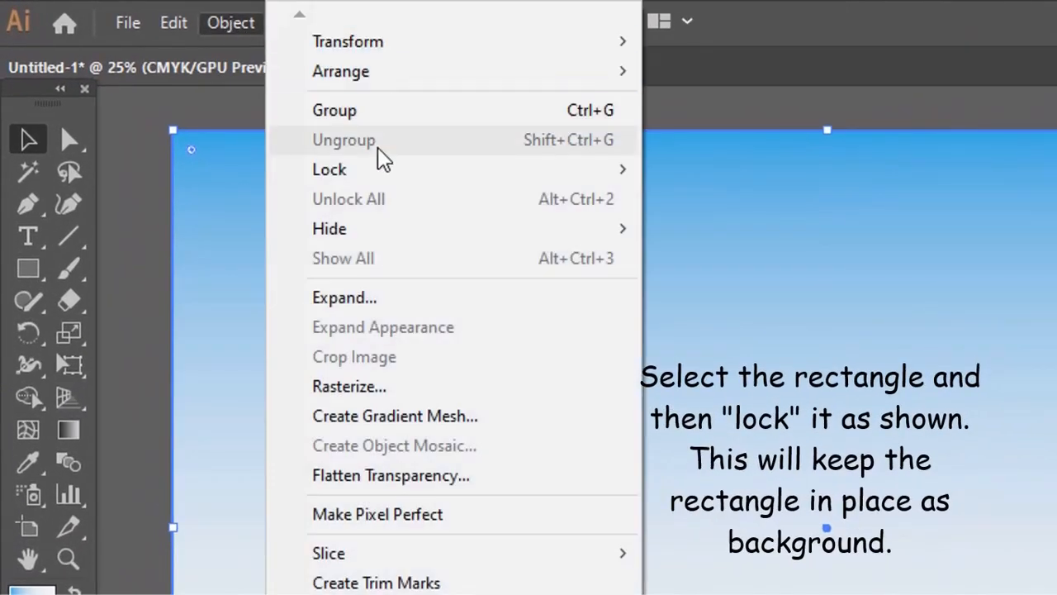
{"action": "mouse_move", "coordinate": [381, 171]}
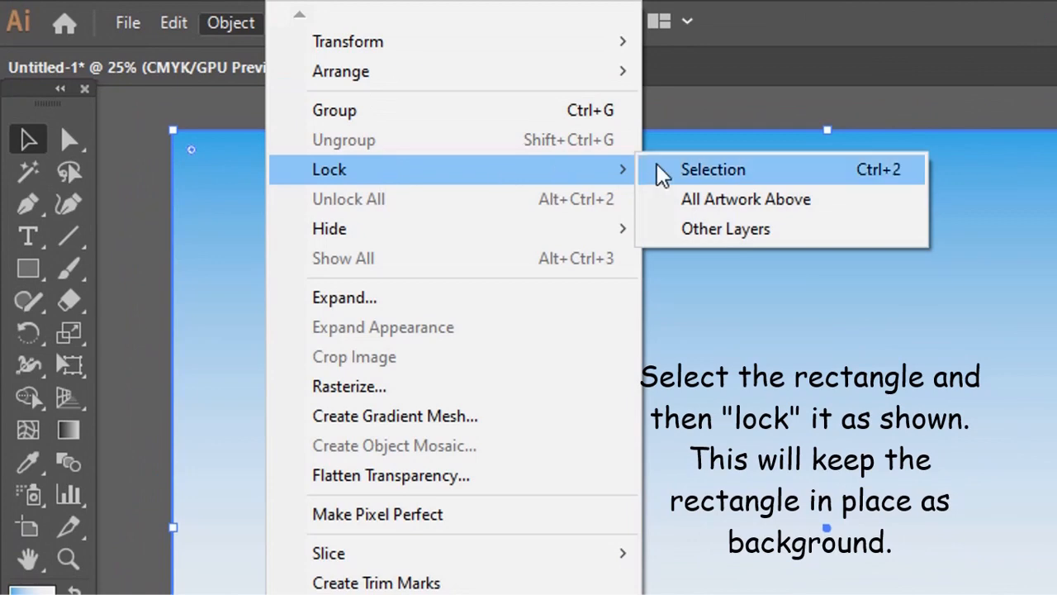
{"action": "left_click", "coordinate": [706, 172]}
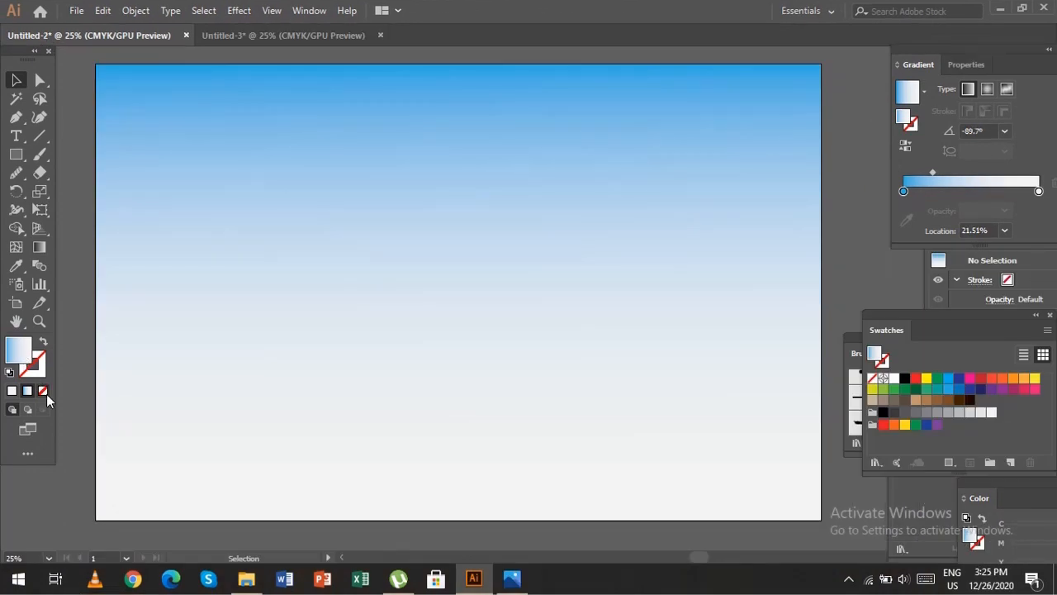
Set the fill to none and the stroke to solid black for the new shapes.
{"action": "left_click", "coordinate": [44, 393]}
{"action": "left_click", "coordinate": [37, 369]}
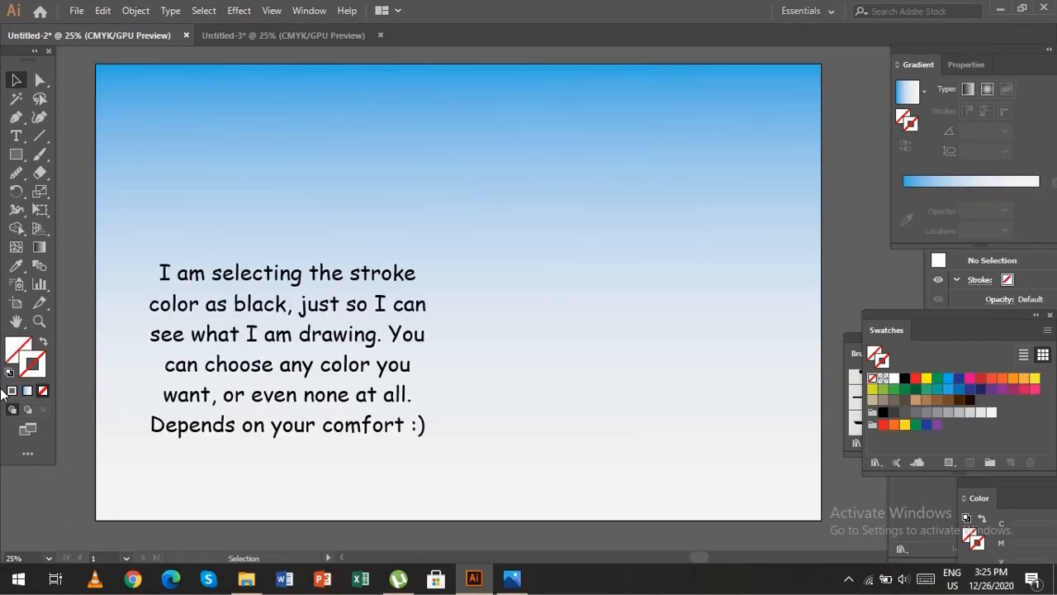
{"action": "left_click", "coordinate": [10, 391]}
{"action": "double_click", "coordinate": [25, 368]}
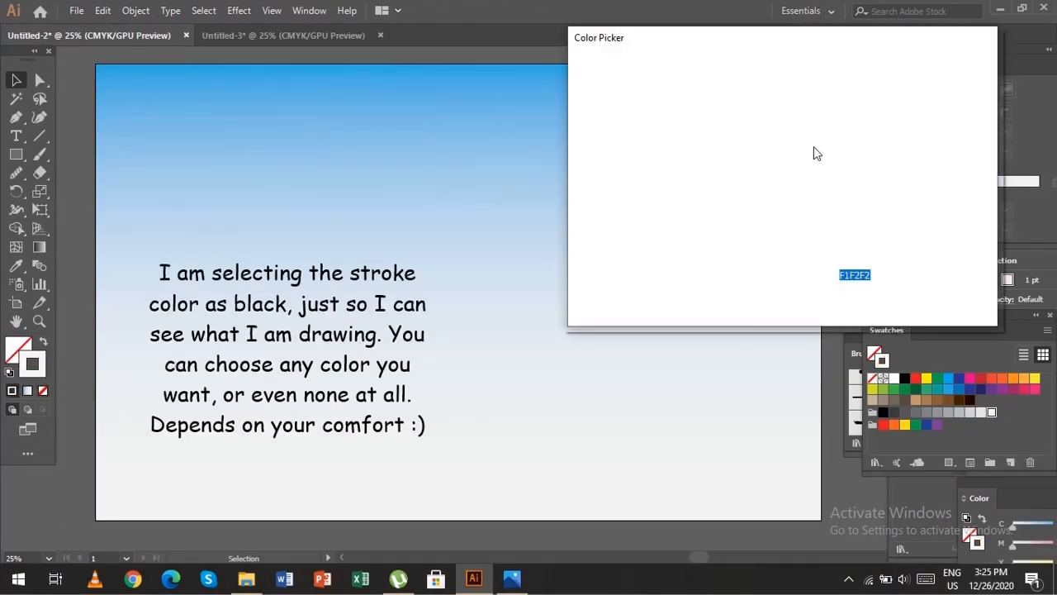
{"action": "left_click_drag", "start_coordinate": [746, 172], "coordinate": [583, 280]}
{"action": "left_click", "coordinate": [946, 89]}
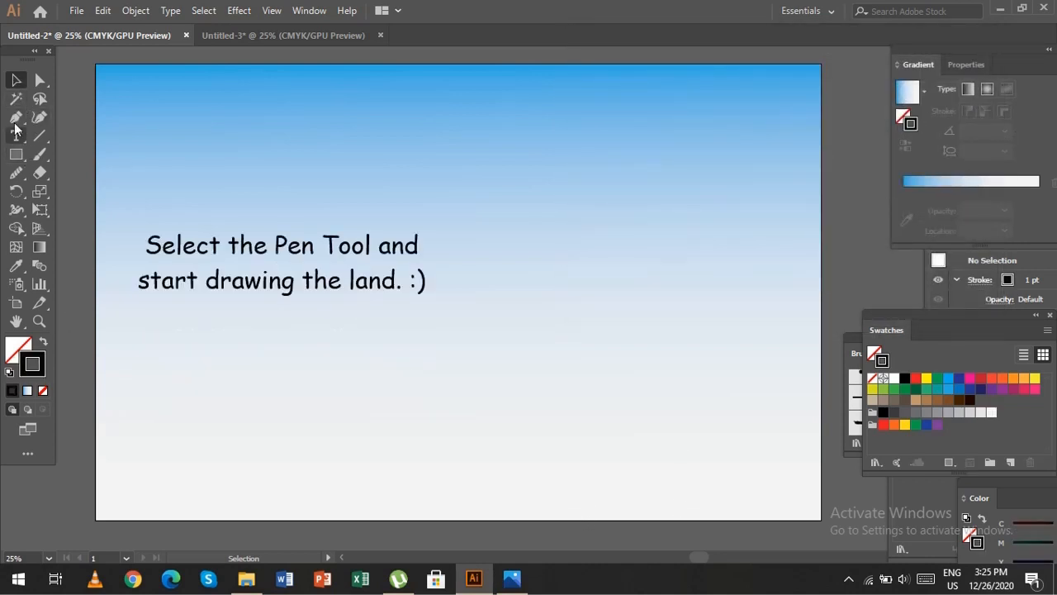
Draw a closed hill outline with the Pen tool from the artboard's left edge, with a rounded peak and a nearly flat base.
{"action": "left_click", "coordinate": [16, 118]}
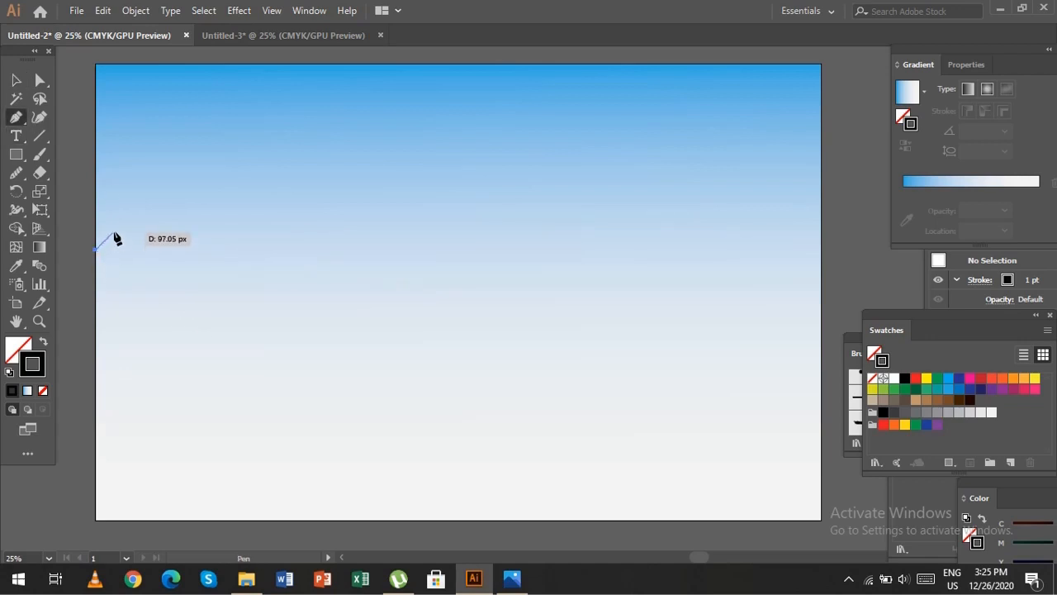
{"action": "left_click", "coordinate": [115, 232]}
{"action": "left_click", "coordinate": [135, 217]}
{"action": "left_click", "coordinate": [158, 203]}
{"action": "left_click", "coordinate": [184, 194]}
{"action": "left_click", "coordinate": [213, 190]}
{"action": "left_click", "coordinate": [246, 198]}
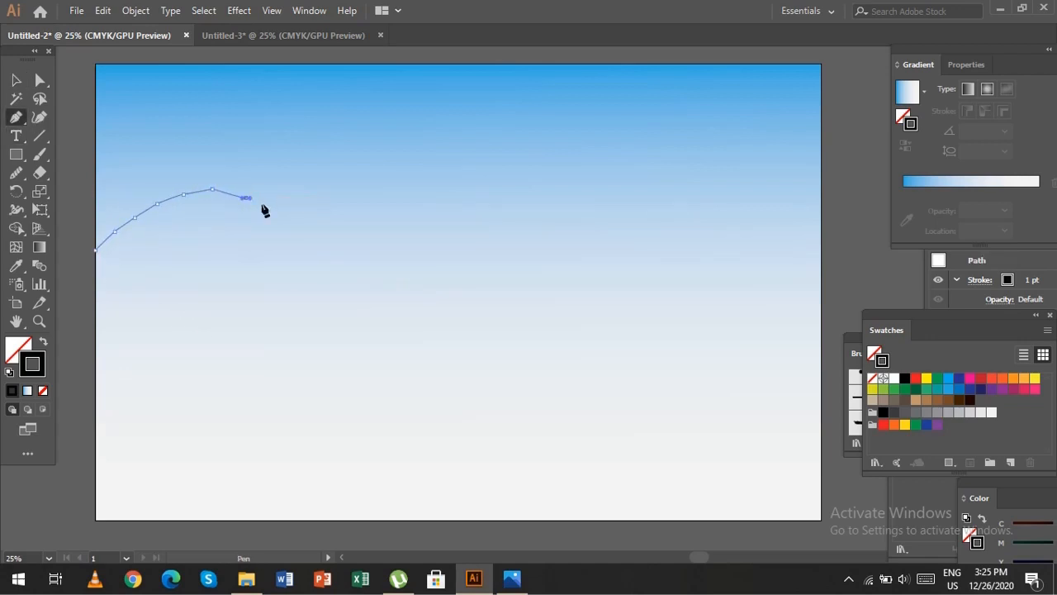
{"action": "left_click", "coordinate": [283, 219]}
{"action": "left_click", "coordinate": [329, 238]}
{"action": "left_click", "coordinate": [373, 257]}
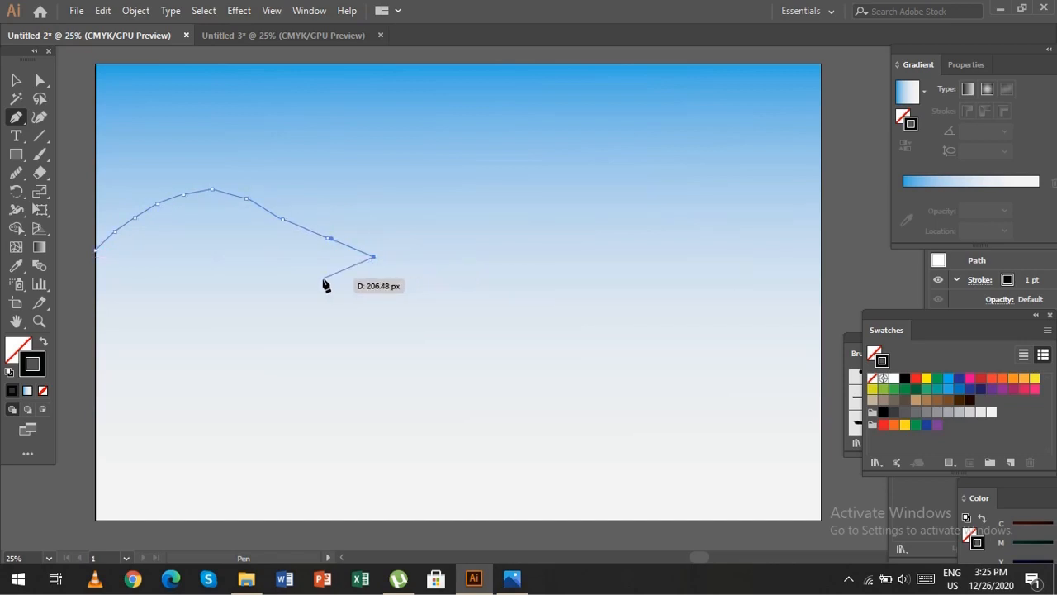
{"action": "left_click_drag", "start_coordinate": [295, 260], "coordinate": [183, 267]}
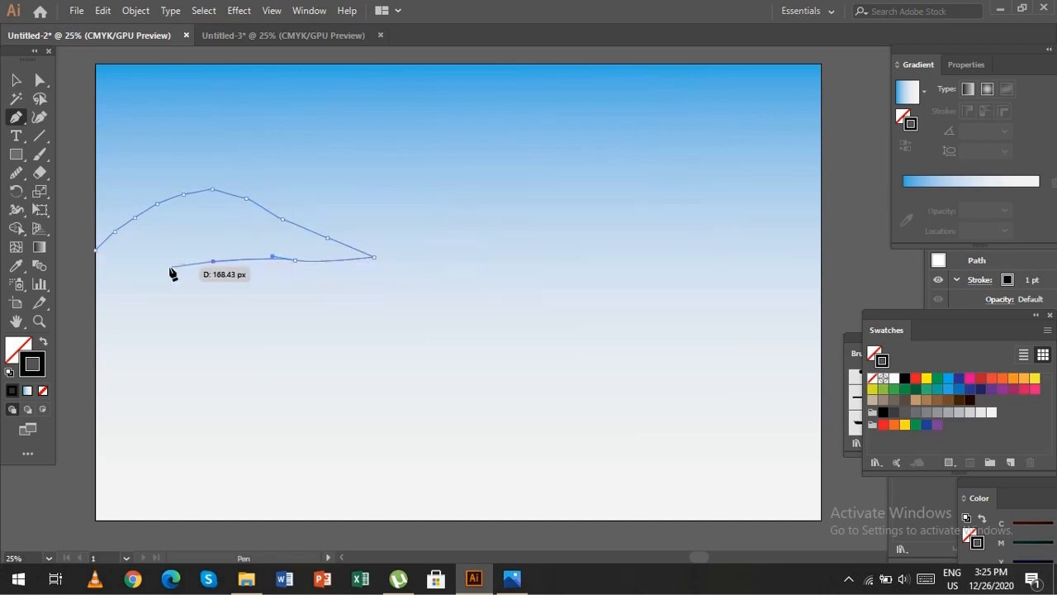
{"action": "left_click", "coordinate": [96, 266]}
{"action": "left_click", "coordinate": [95, 255]}
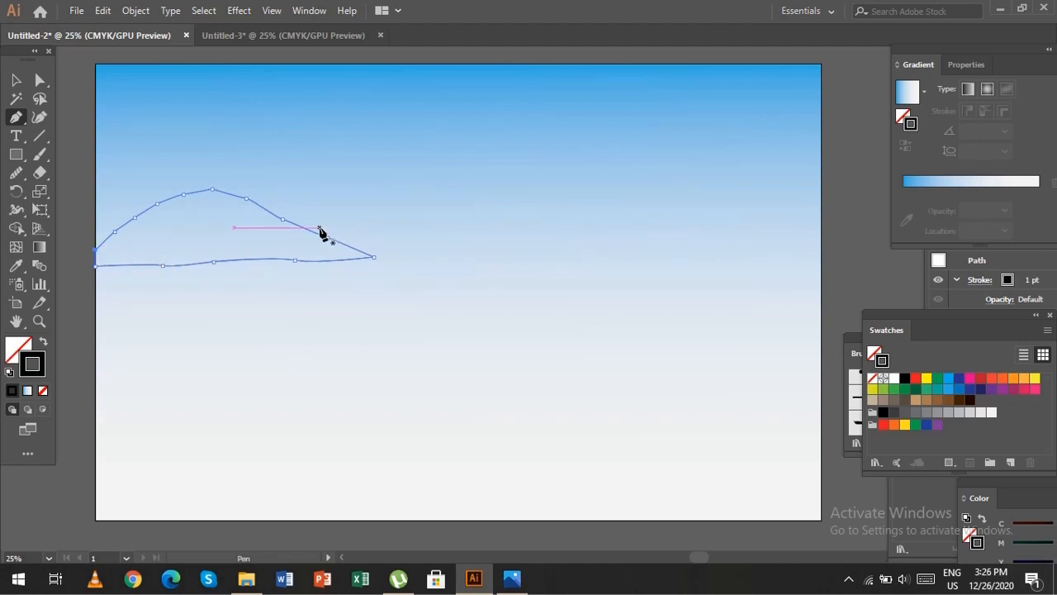
Draw a closed middle land strip and an overlapping right-hand hill reaching the artboard's right edge with the Pen tool.
{"action": "mouse_move", "coordinate": [321, 228]}
{"action": "left_mouse_down"}
{"action": "mouse_move", "coordinate": [650, 217]}
{"action": "mouse_move", "coordinate": [654, 267]}
{"action": "mouse_move", "coordinate": [384, 265]}
{"action": "mouse_move", "coordinate": [307, 229]}
{"action": "left_mouse_up"}
{"action": "mouse_move", "coordinate": [606, 225]}
{"action": "left_mouse_down"}
{"action": "mouse_move", "coordinate": [684, 194]}
{"action": "mouse_move", "coordinate": [822, 202]}
{"action": "mouse_move", "coordinate": [822, 295]}
{"action": "mouse_move", "coordinate": [612, 264]}
{"action": "mouse_move", "coordinate": [597, 228]}
{"action": "left_mouse_up"}
{"action": "key", "text": "v"}
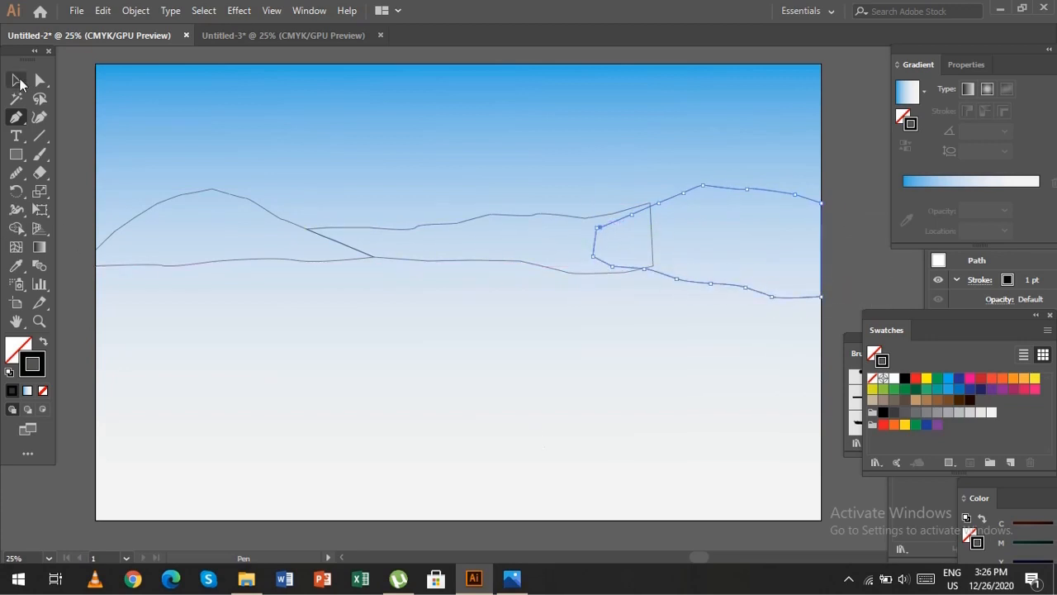
Fill the left hill with the deepest brown swatch and set that swatch's K value to 81% with preview enabled.
{"action": "left_click", "coordinate": [302, 239]}
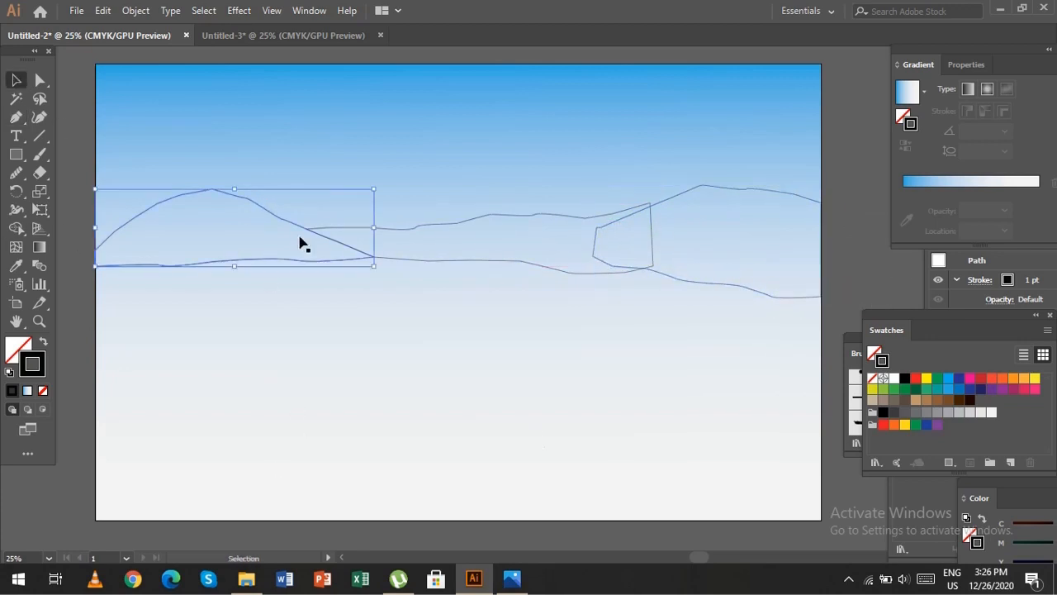
{"action": "left_click", "coordinate": [971, 401]}
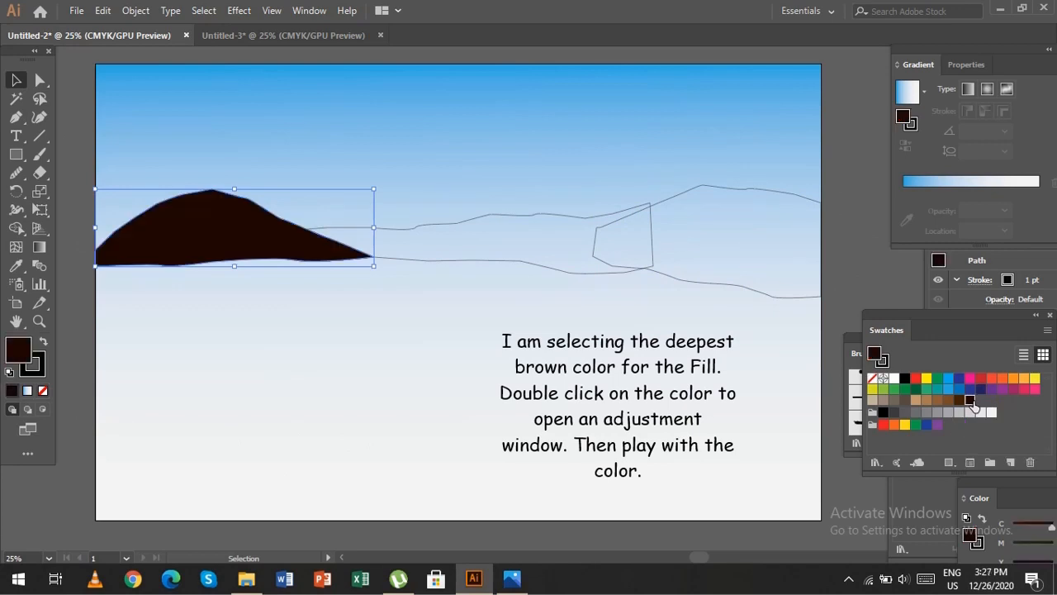
{"action": "double_click", "coordinate": [972, 402]}
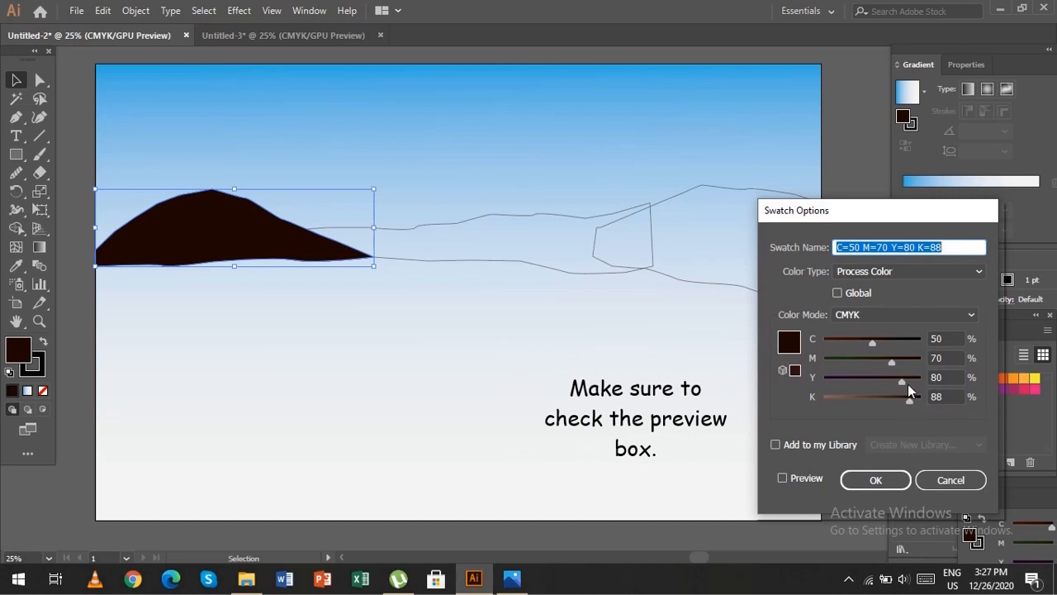
{"action": "left_click_drag", "start_coordinate": [911, 400], "coordinate": [908, 401]}
{"action": "left_click", "coordinate": [783, 476]}
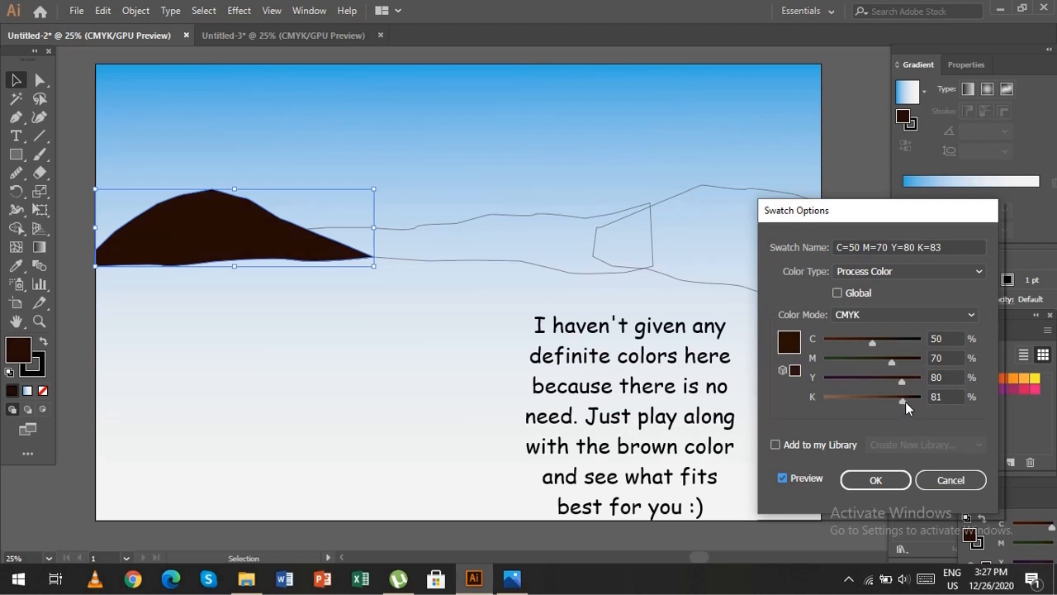
{"action": "left_click_drag", "start_coordinate": [905, 401], "coordinate": [903, 401]}
{"action": "left_click", "coordinate": [875, 480]}
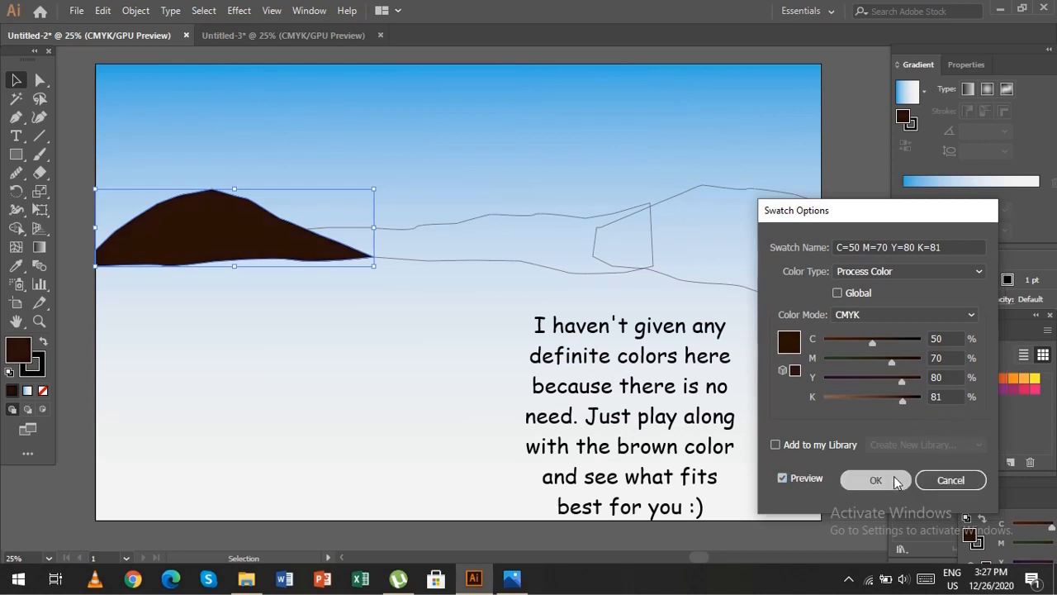
Fill the middle land strip with the deepest brown swatch and lighten it to K 71%.
{"action": "left_click", "coordinate": [514, 218]}
{"action": "double_click", "coordinate": [970, 399]}
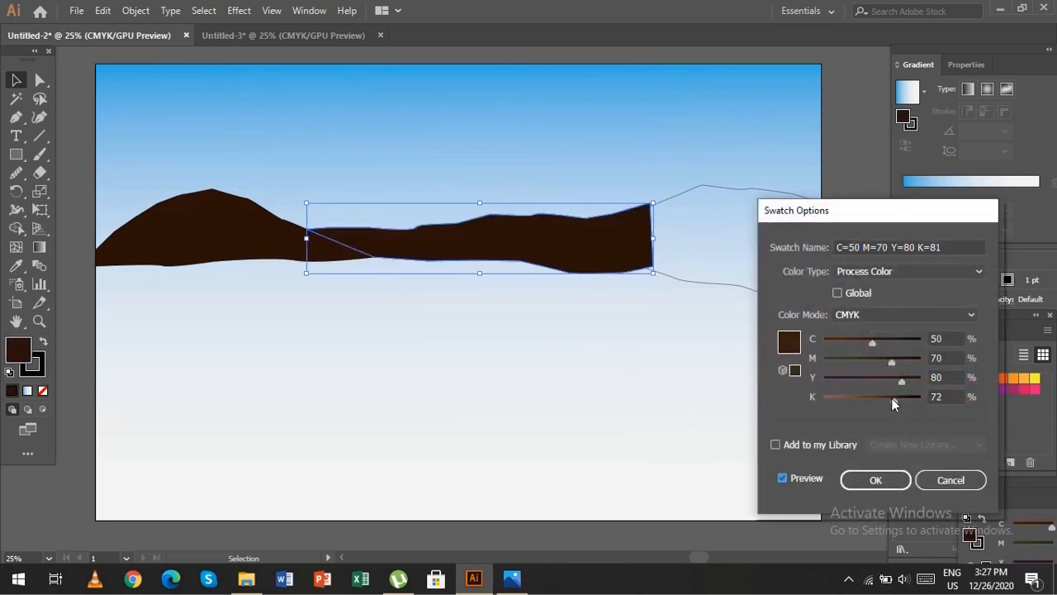
{"action": "left_click", "coordinate": [898, 482]}
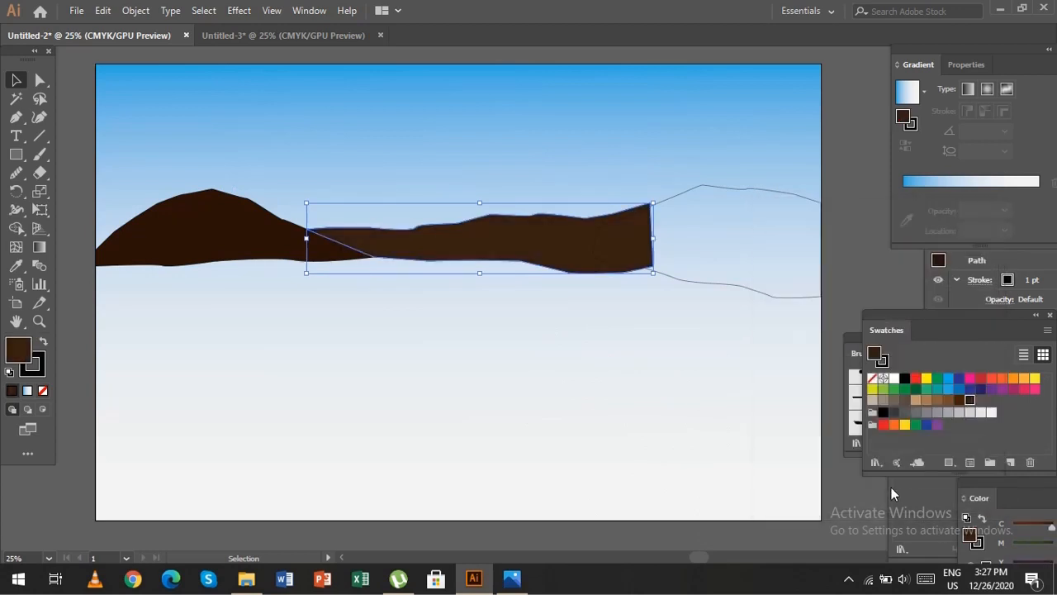
Fill the right-hand hill with the deepest brown swatch and set that swatch's K value to 88% with preview enabled.
{"action": "left_click", "coordinate": [700, 195]}
{"action": "double_click", "coordinate": [970, 400]}
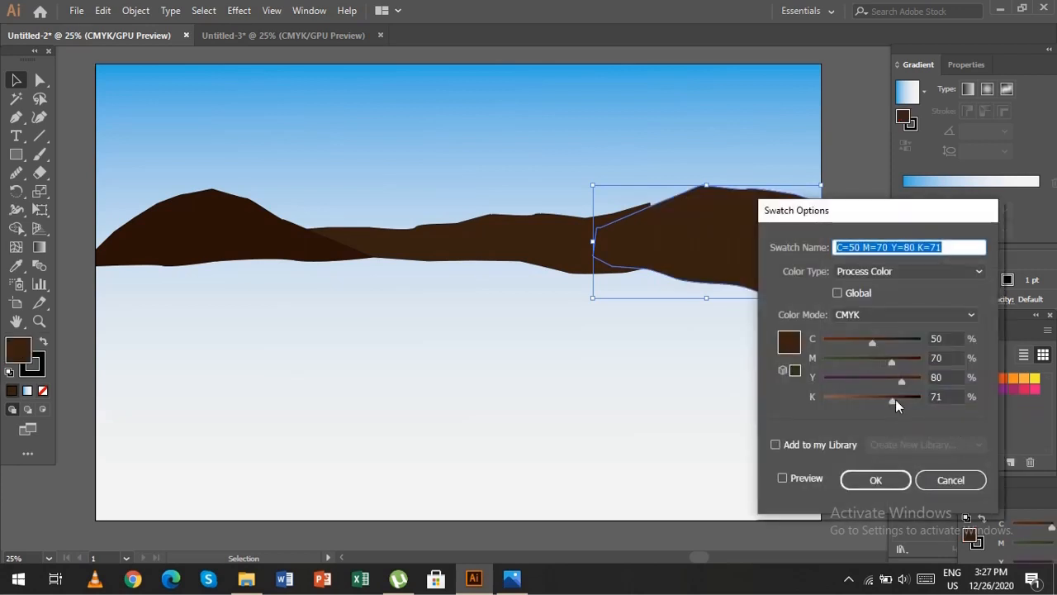
{"action": "mouse_move", "coordinate": [895, 399]}
{"action": "left_mouse_down"}
{"action": "mouse_move", "coordinate": [917, 397]}
{"action": "mouse_move", "coordinate": [908, 404]}
{"action": "left_mouse_up"}
{"action": "left_click", "coordinate": [782, 477]}
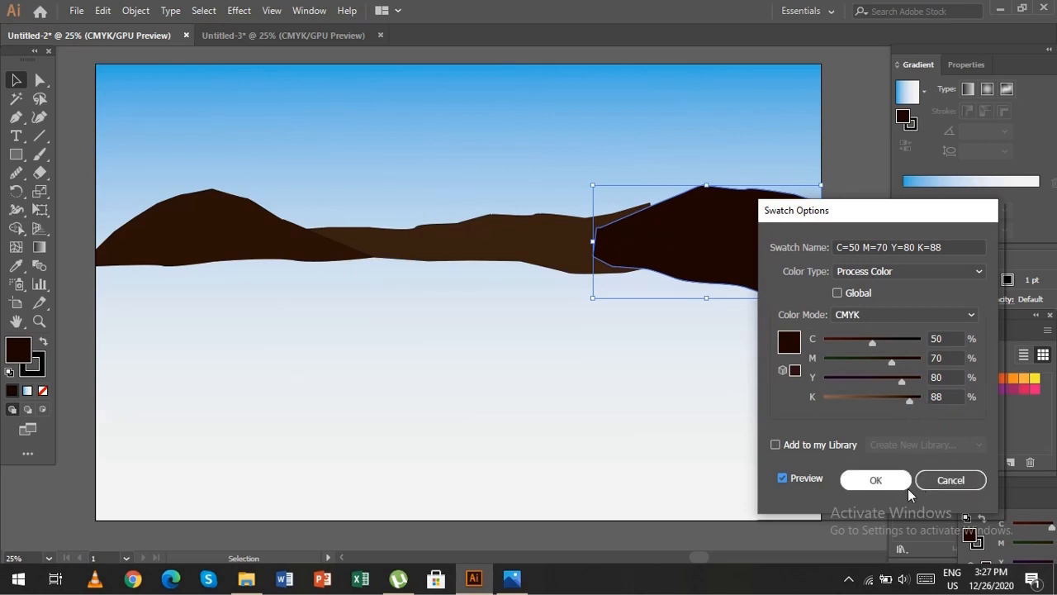
{"action": "left_click", "coordinate": [886, 480]}
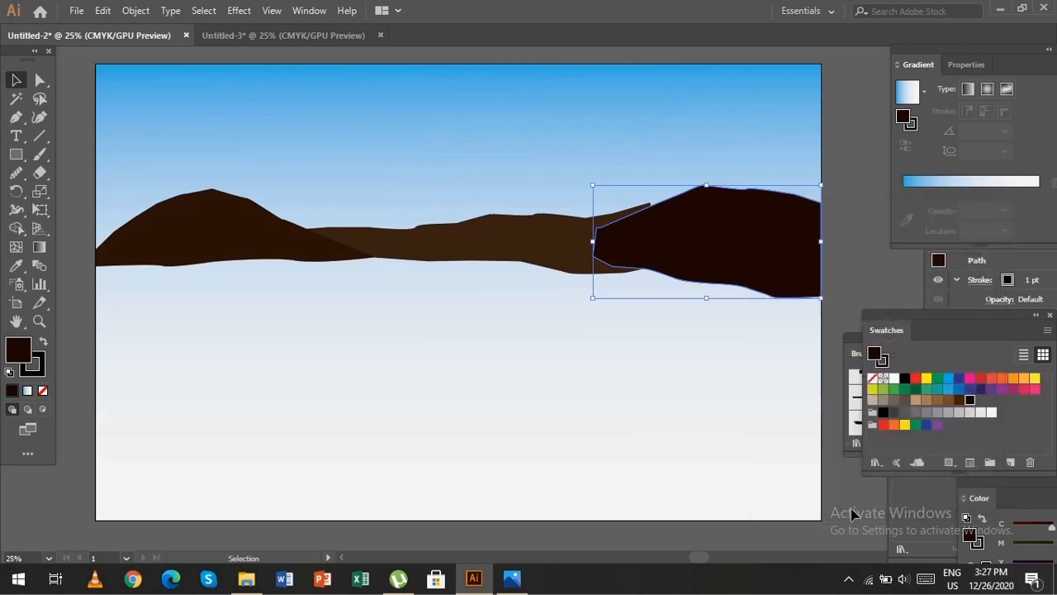
Stretch the right-hand hill slightly taller, raising its peak and lowering its base.
{"action": "left_click", "coordinate": [684, 224]}
{"action": "left_click_drag", "start_coordinate": [706, 185], "coordinate": [707, 177]}
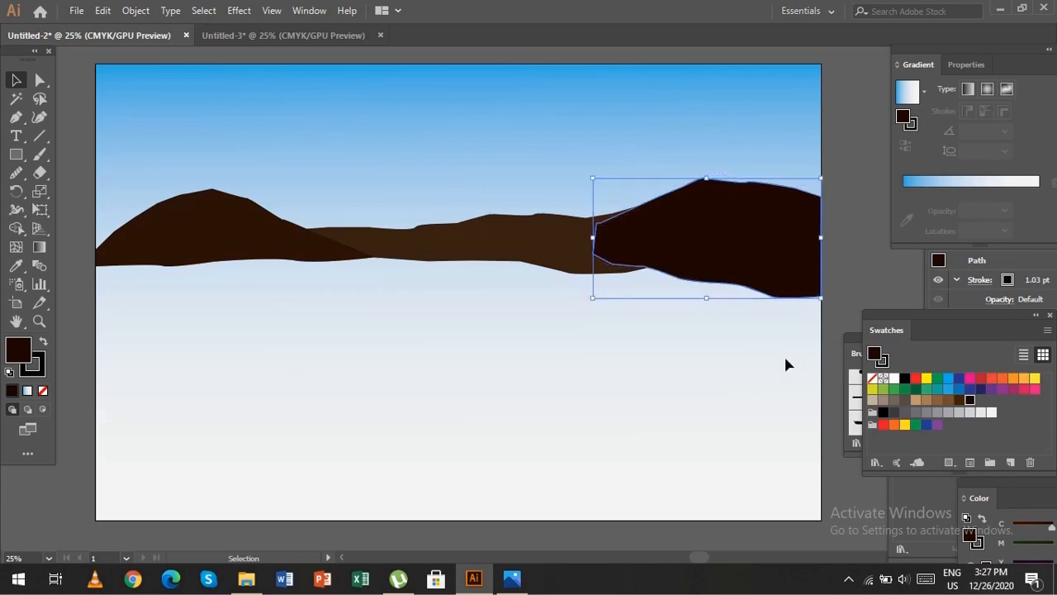
{"action": "left_click_drag", "start_coordinate": [593, 302], "coordinate": [595, 307]}
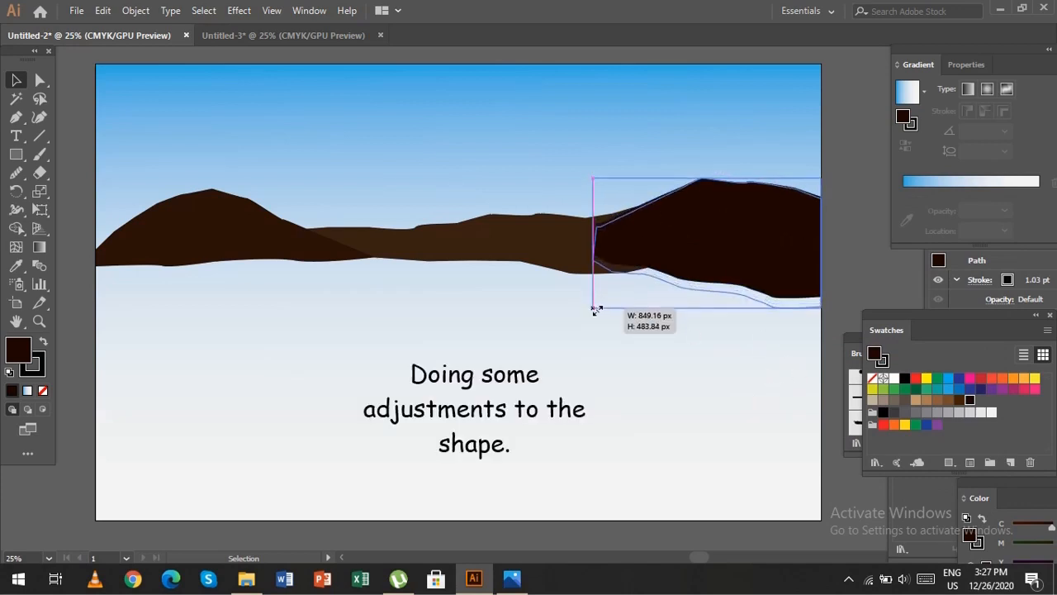
{"action": "left_click_drag", "start_coordinate": [593, 177], "coordinate": [592, 172]}
{"action": "left_click", "coordinate": [857, 283]}
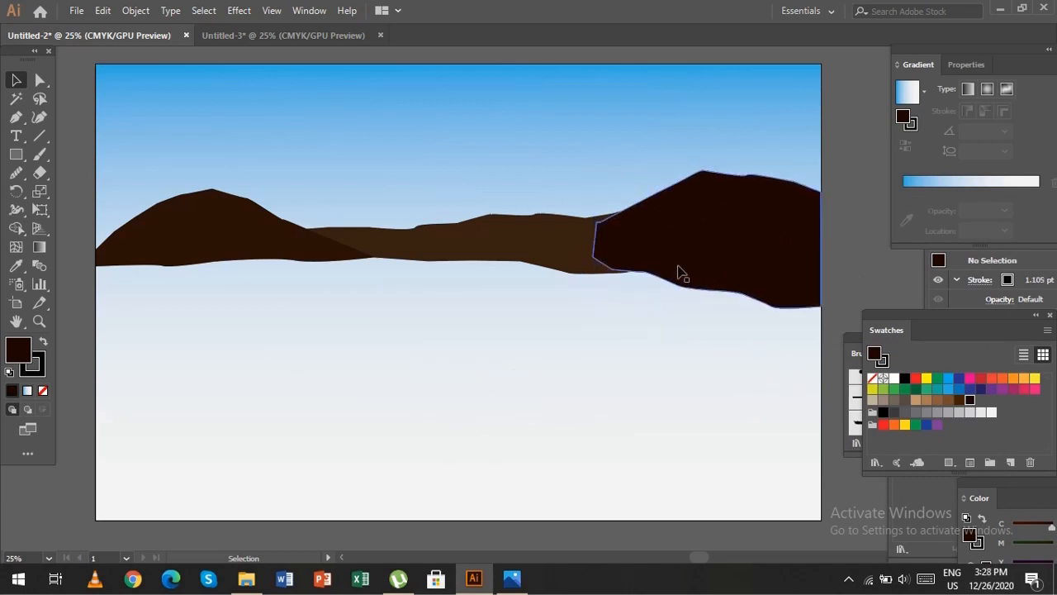
Smooth the right-hand hill's inner end, lower edge and upper edge beyond the peak with the Smooth Tool.
{"action": "left_click", "coordinate": [680, 274]}
{"action": "left_click", "coordinate": [18, 174]}
{"action": "left_click_drag", "start_coordinate": [26, 204], "coordinate": [91, 260]}
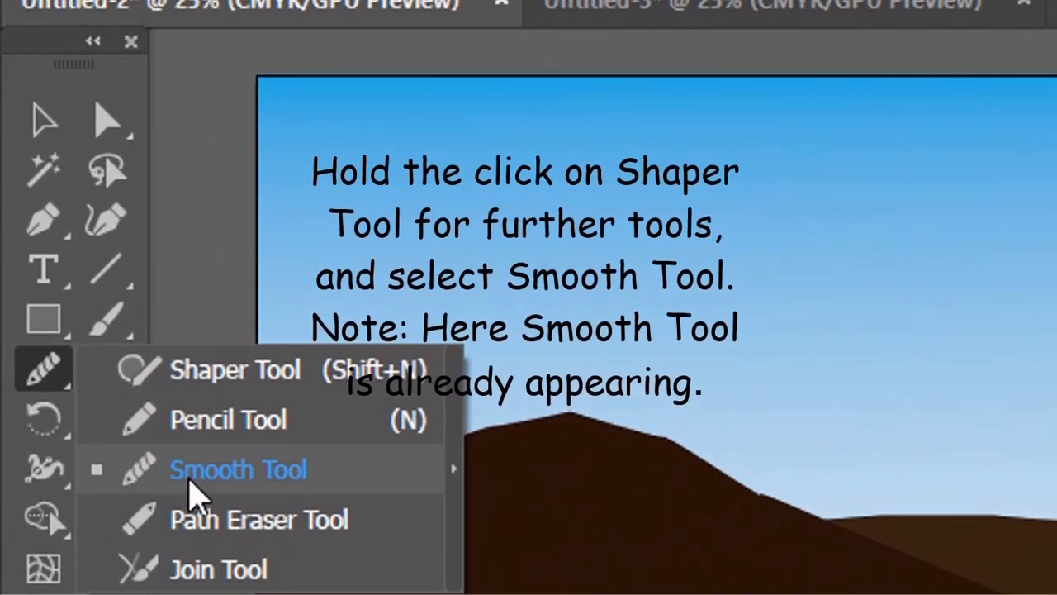
{"action": "left_click_drag", "start_coordinate": [196, 496], "coordinate": [198, 475]}
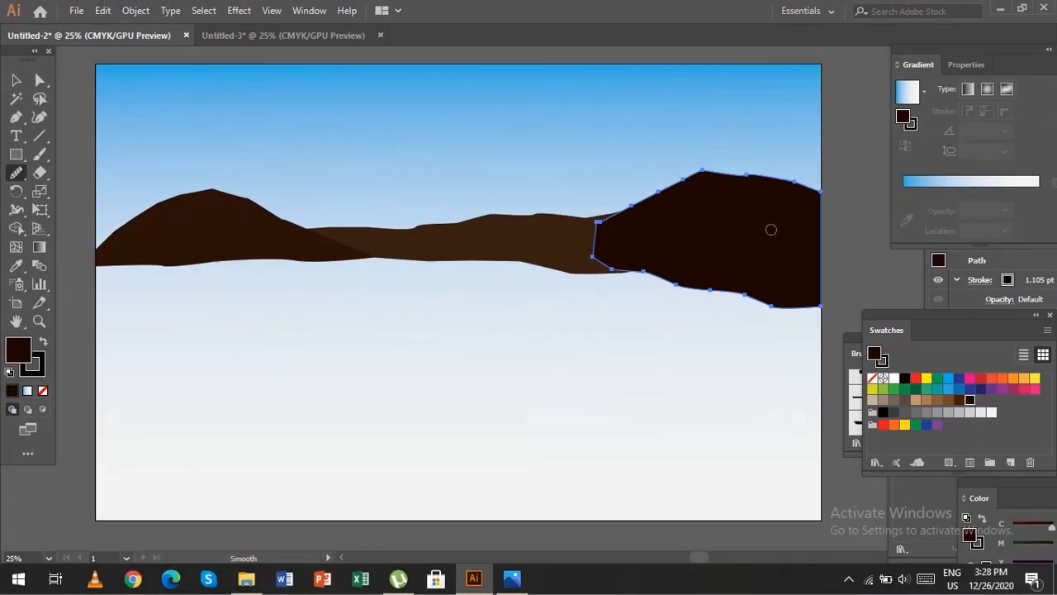
{"action": "mouse_move", "coordinate": [590, 240]}
{"action": "left_mouse_down"}
{"action": "mouse_move", "coordinate": [630, 281]}
{"action": "mouse_move", "coordinate": [756, 290]}
{"action": "mouse_move", "coordinate": [776, 307]}
{"action": "left_mouse_up"}
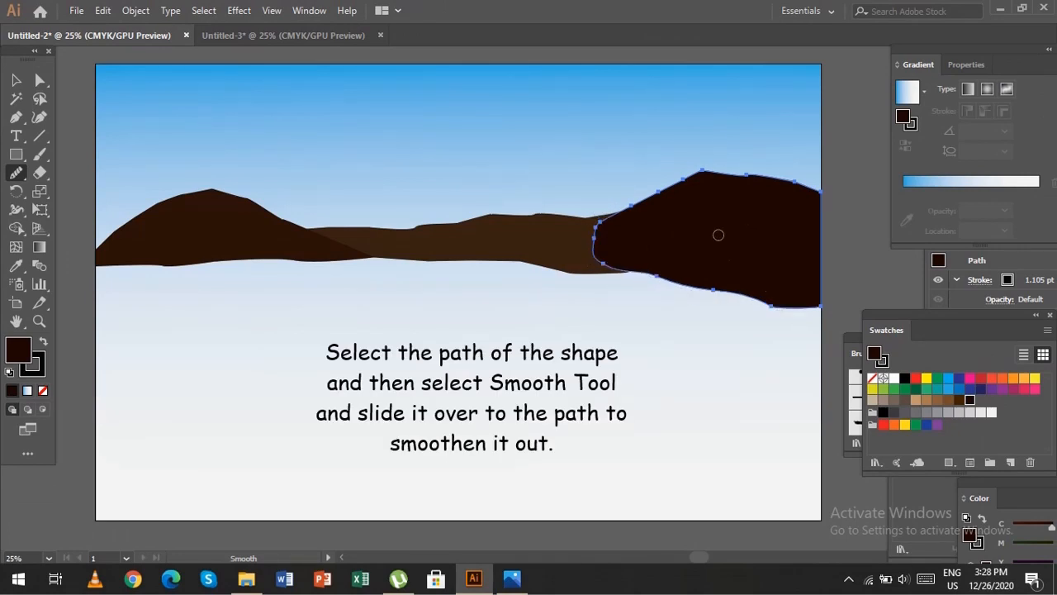
{"action": "left_click_drag", "start_coordinate": [719, 176], "coordinate": [788, 177]}
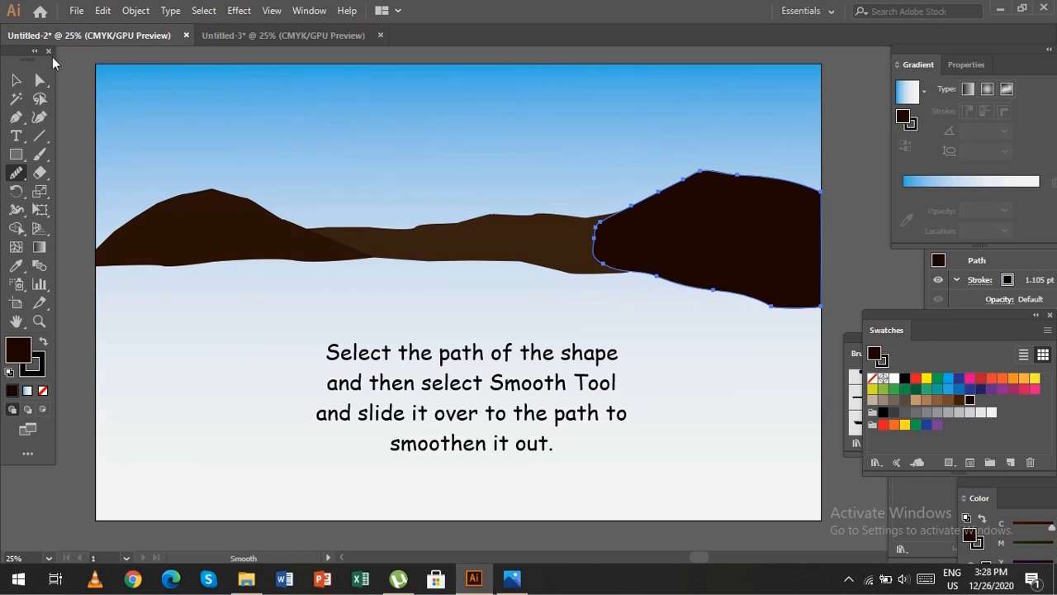
Smooth the upper edge of the middle land strip with the Smooth Tool.
{"action": "left_click", "coordinate": [16, 79]}
{"action": "left_click", "coordinate": [513, 240]}
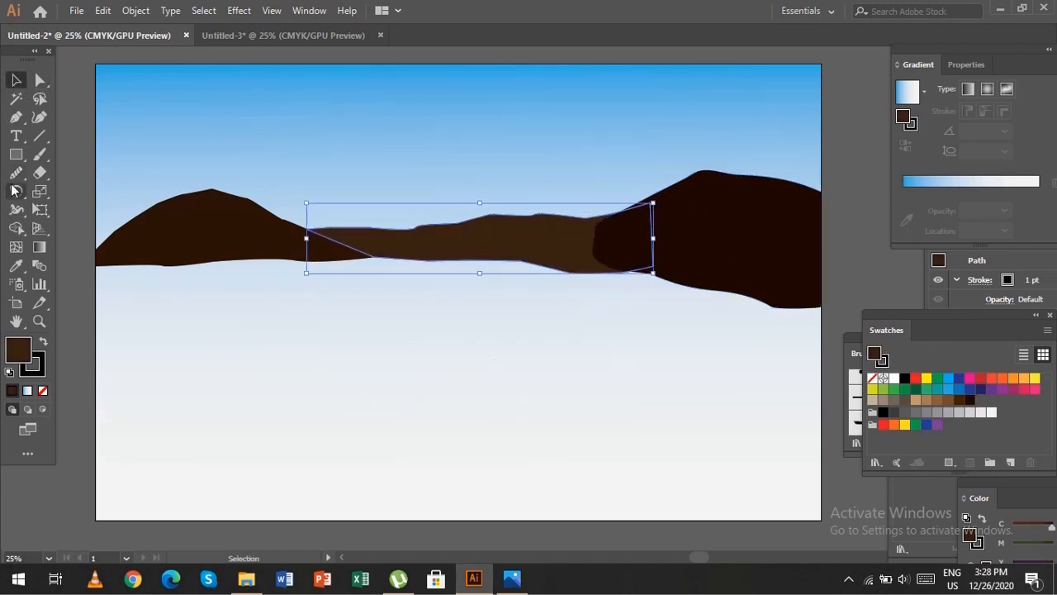
{"action": "left_click", "coordinate": [15, 172]}
{"action": "left_click_drag", "start_coordinate": [413, 227], "coordinate": [578, 221]}
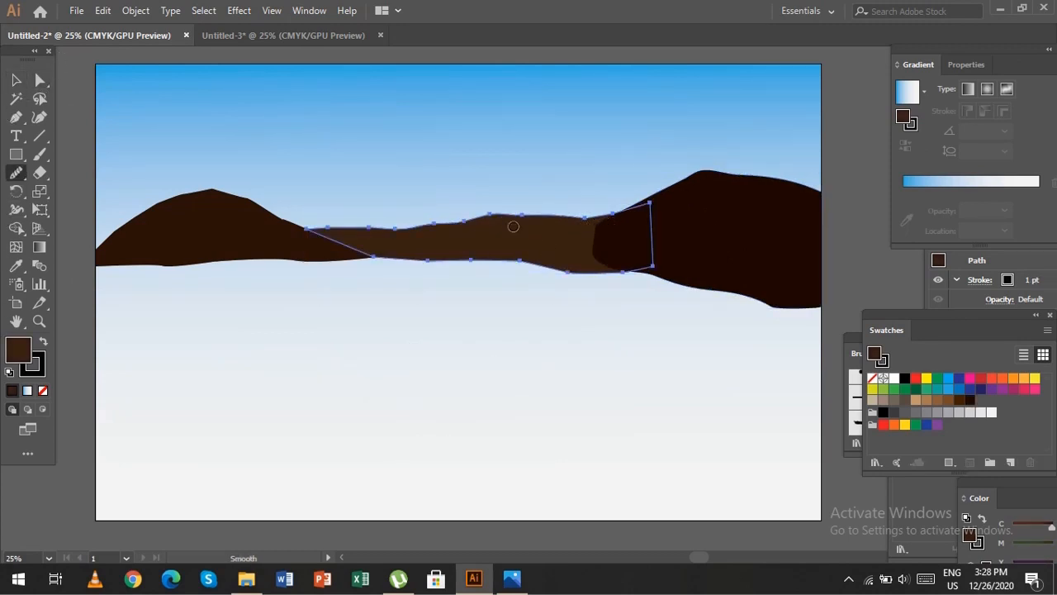
Smooth the left hill's descending slope toward the middle strip with the Smooth Tool and deselect the hill.
{"action": "left_click", "coordinate": [16, 79]}
{"action": "left_click", "coordinate": [177, 211]}
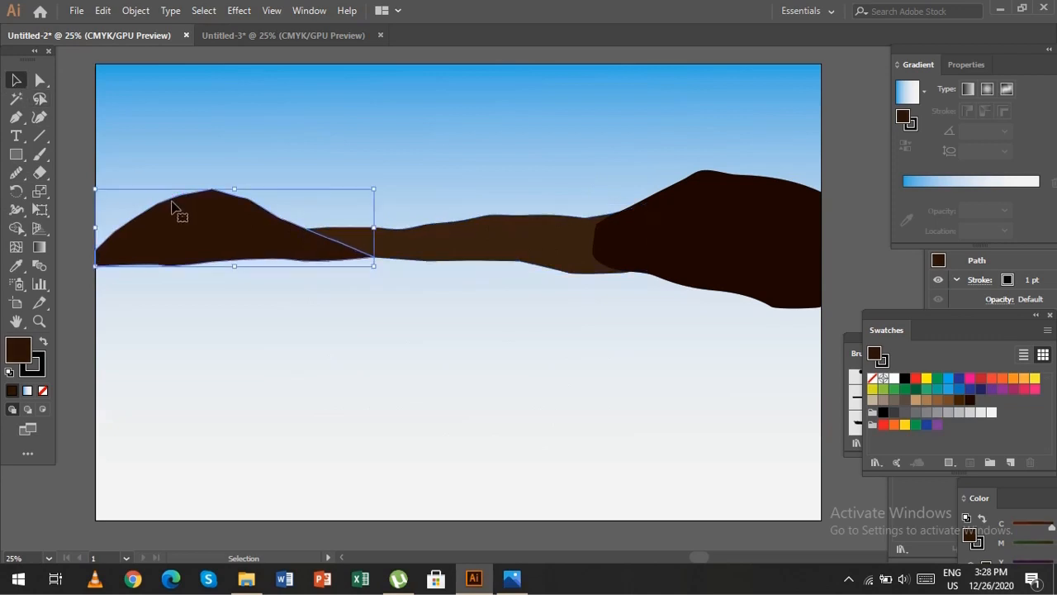
{"action": "left_click", "coordinate": [15, 173]}
{"action": "left_click_drag", "start_coordinate": [275, 211], "coordinate": [357, 262]}
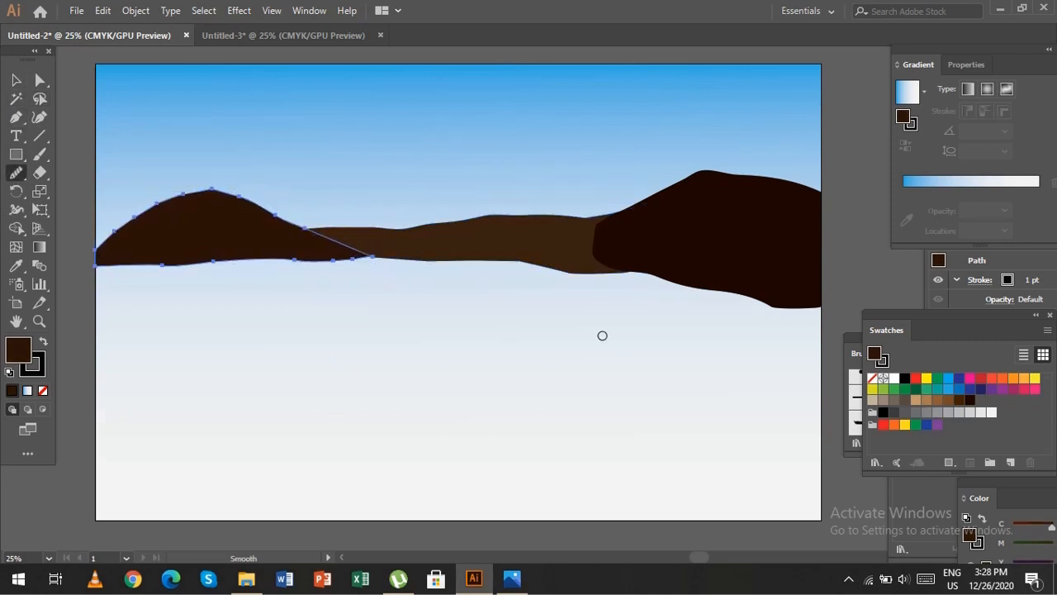
{"action": "left_click", "coordinate": [16, 79]}
{"action": "left_click", "coordinate": [64, 123]}
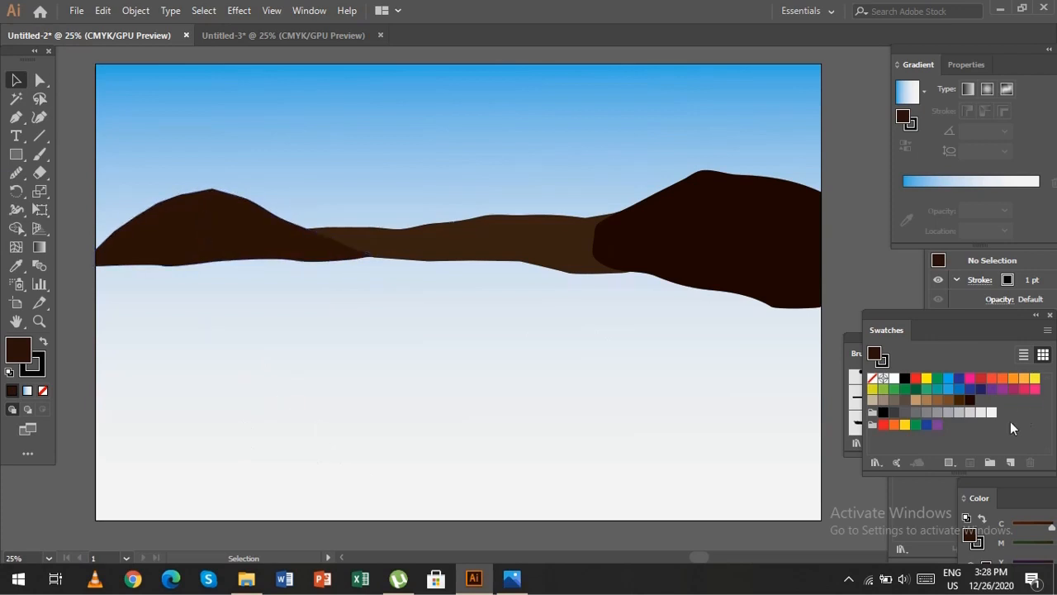
Stretch the right-hand hill's base further downward and the left hill's peak further upward.
{"action": "left_click", "coordinate": [727, 268]}
{"action": "left_click_drag", "start_coordinate": [708, 308], "coordinate": [707, 322]}
{"action": "left_click", "coordinate": [874, 285]}
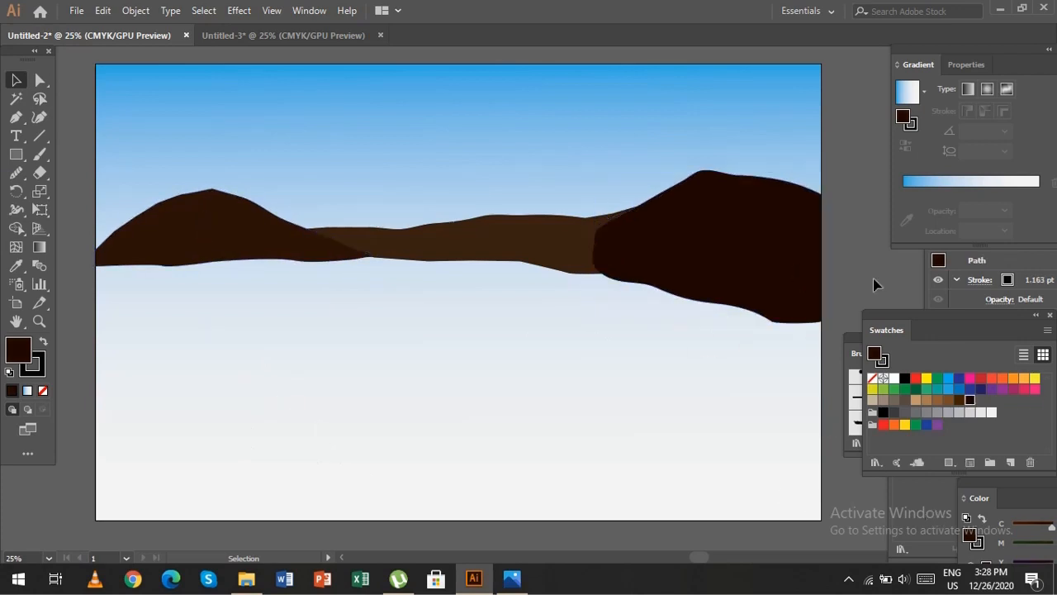
{"action": "left_click", "coordinate": [240, 231]}
{"action": "left_click_drag", "start_coordinate": [235, 189], "coordinate": [234, 176]}
{"action": "left_click", "coordinate": [363, 339]}
Bring the left hill in front of the middle land strip and select all the land shapes together.
{"action": "left_click", "coordinate": [423, 250]}
{"action": "right_click", "coordinate": [258, 234]}
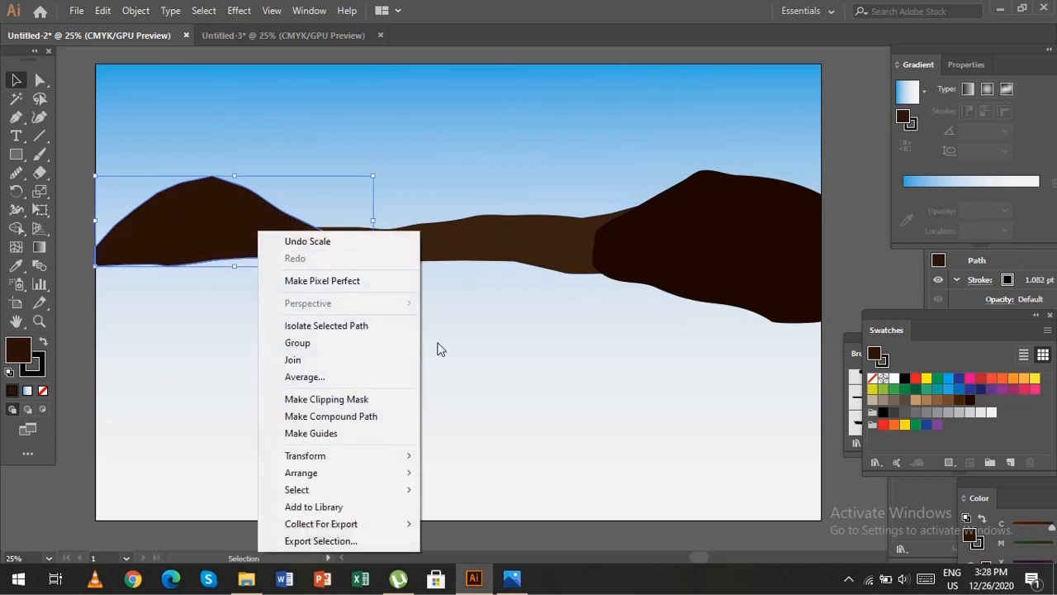
{"action": "mouse_move", "coordinate": [389, 472]}
{"action": "left_click", "coordinate": [446, 472]}
{"action": "left_click", "coordinate": [525, 458]}
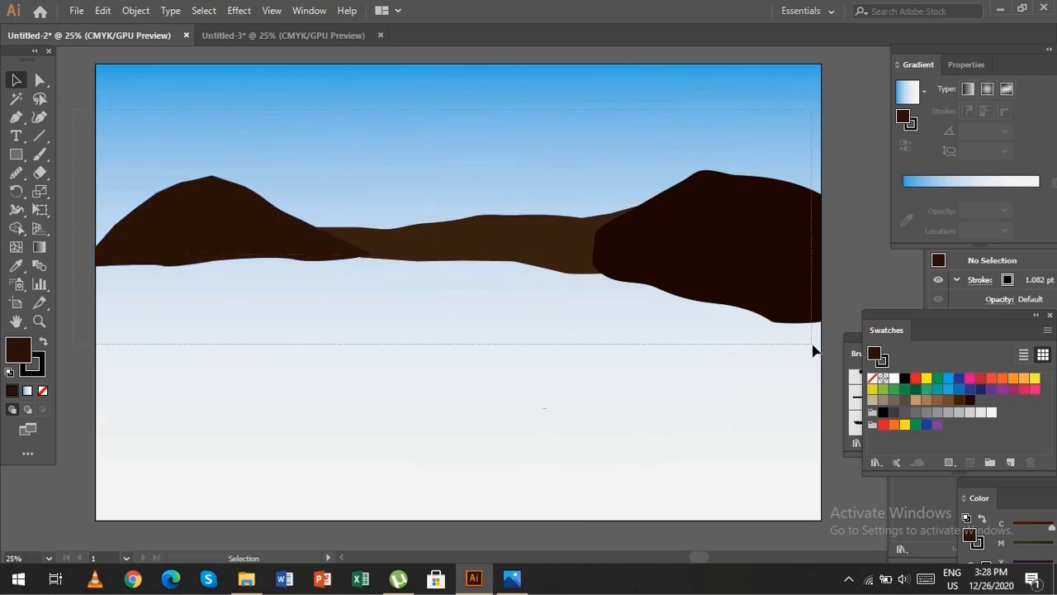
{"action": "key", "text": "ctrl+a"}
{"action": "left_click", "coordinate": [136, 10]}
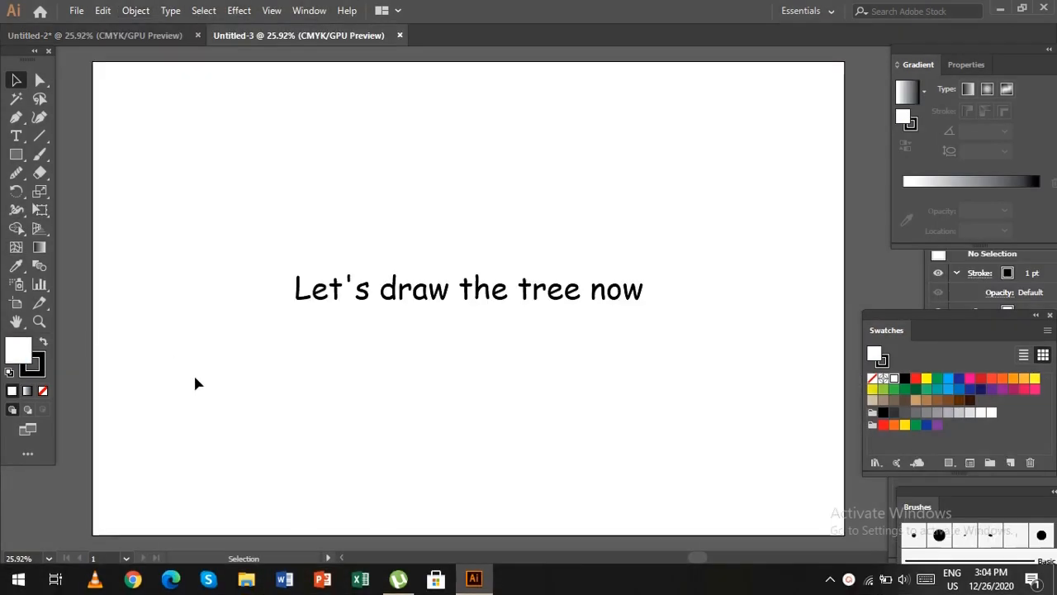
In the Untitled-3 document, draw a closed, tapering tree trunk from the artboard's lower edge with the Pen tool, using no fill and a black stroke.
{"action": "left_click", "coordinate": [44, 392]}
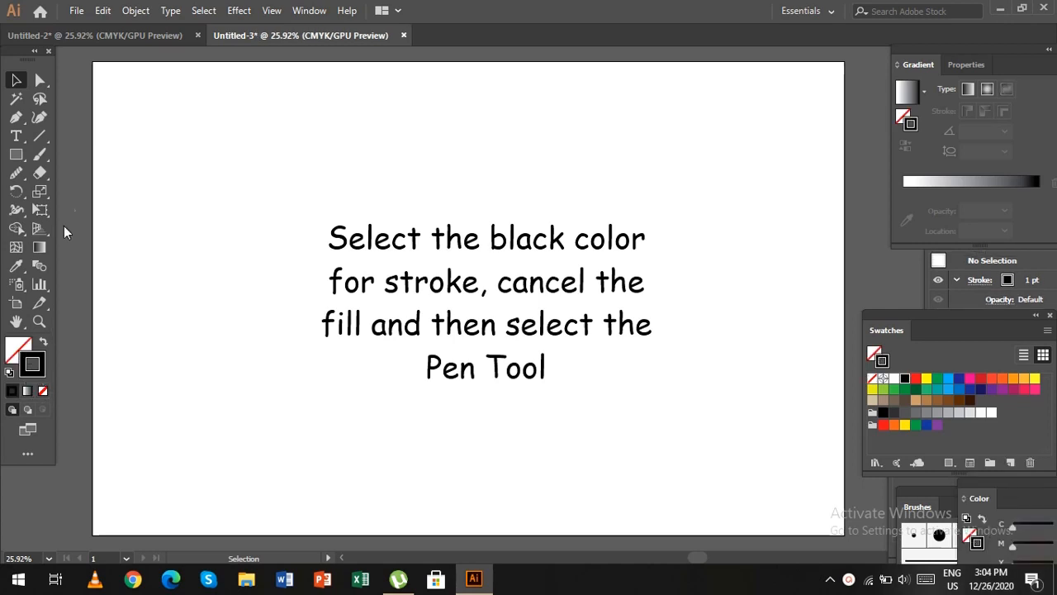
{"action": "left_click", "coordinate": [18, 118]}
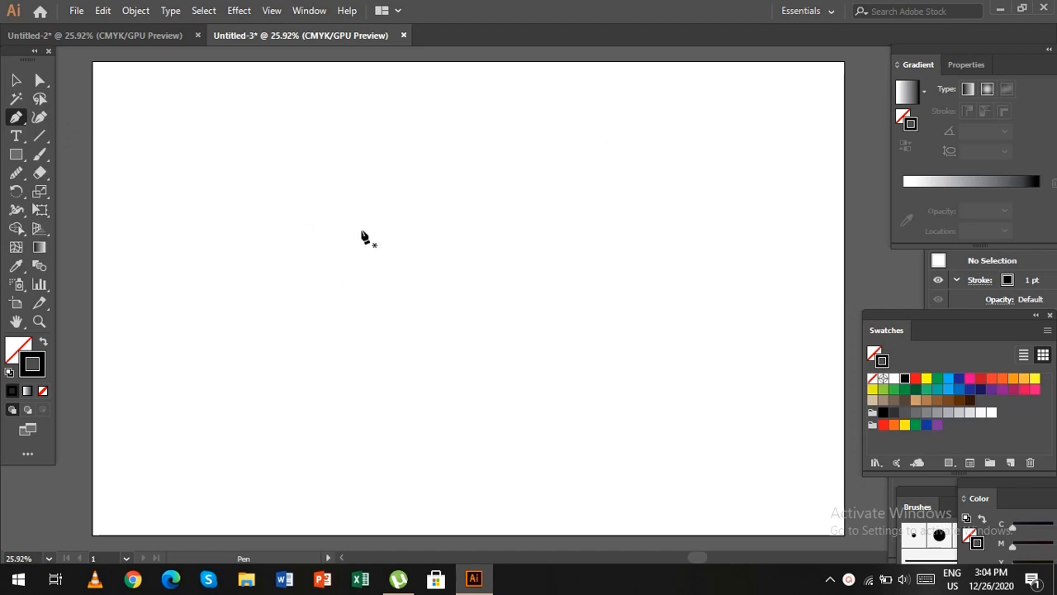
{"action": "left_click", "coordinate": [361, 270]}
{"action": "left_click", "coordinate": [370, 314]}
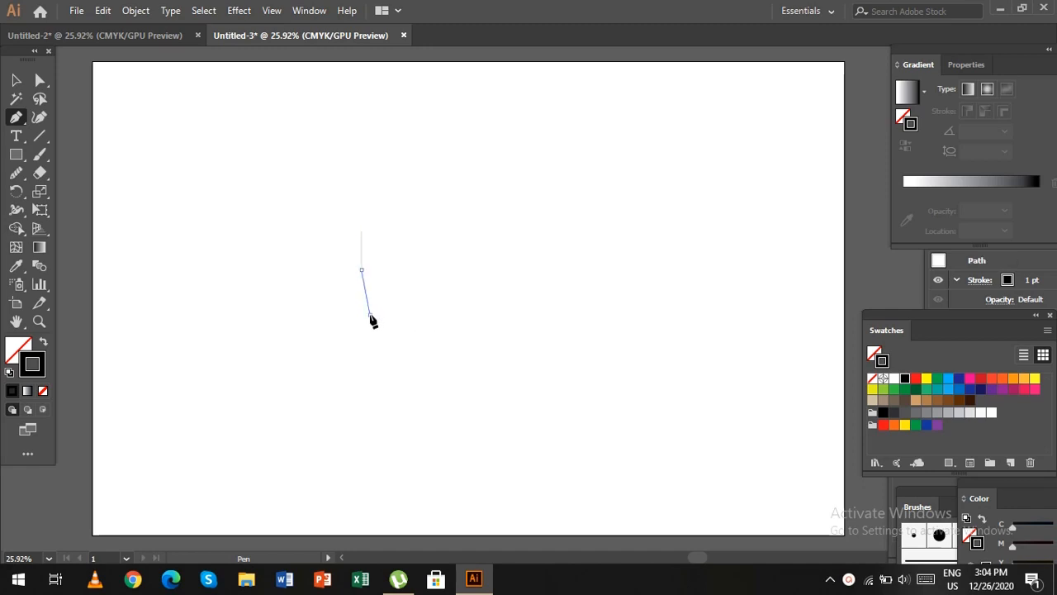
{"action": "left_click", "coordinate": [366, 366]}
{"action": "left_click", "coordinate": [375, 424]}
{"action": "left_click", "coordinate": [374, 494]}
{"action": "left_click", "coordinate": [384, 535]}
{"action": "left_click", "coordinate": [338, 535]}
{"action": "left_click", "coordinate": [347, 465]}
{"action": "left_click", "coordinate": [338, 360]}
{"action": "left_click", "coordinate": [342, 255]}
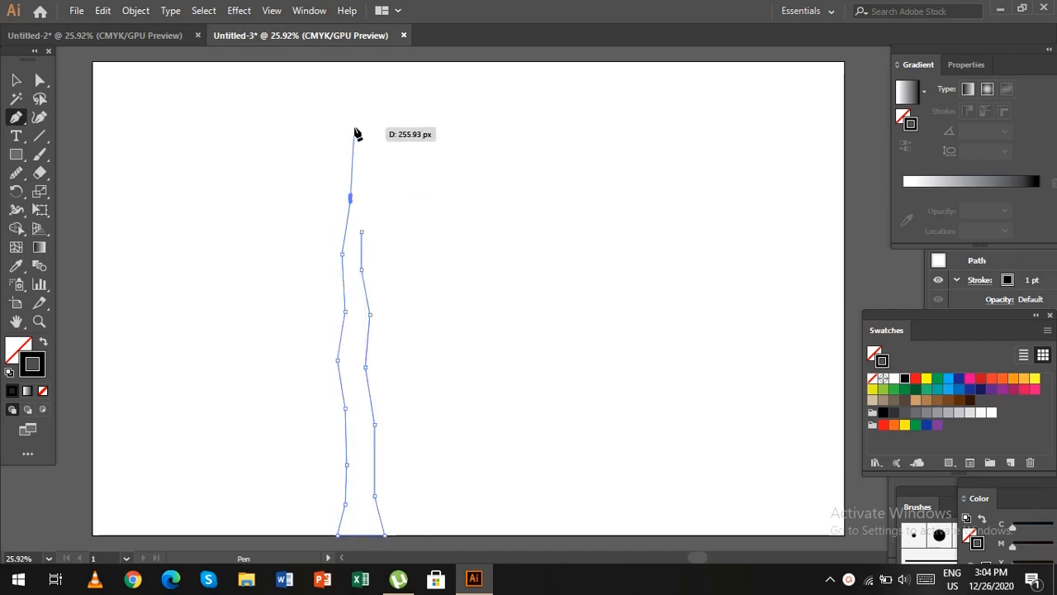
{"action": "left_click", "coordinate": [356, 86]}
{"action": "left_click", "coordinate": [361, 159]}
{"action": "left_click", "coordinate": [361, 231]}
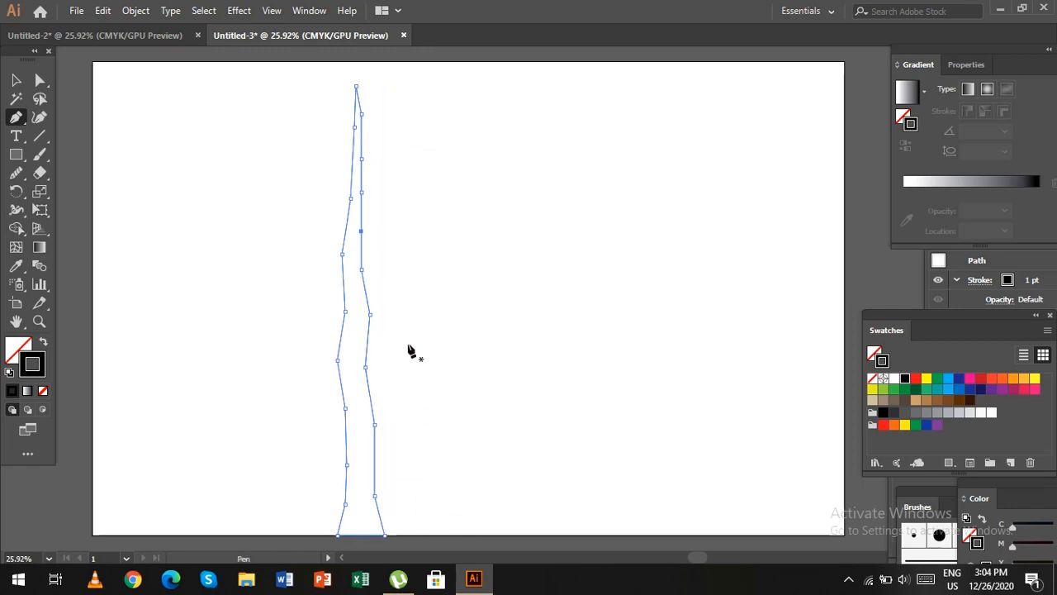
Draw a closed, pointed branch rising from the trunk's right side at about mid-height with the Pen tool.
{"action": "key", "text": "ctrl+plus"}
{"action": "key", "text": "ctrl+plus"}
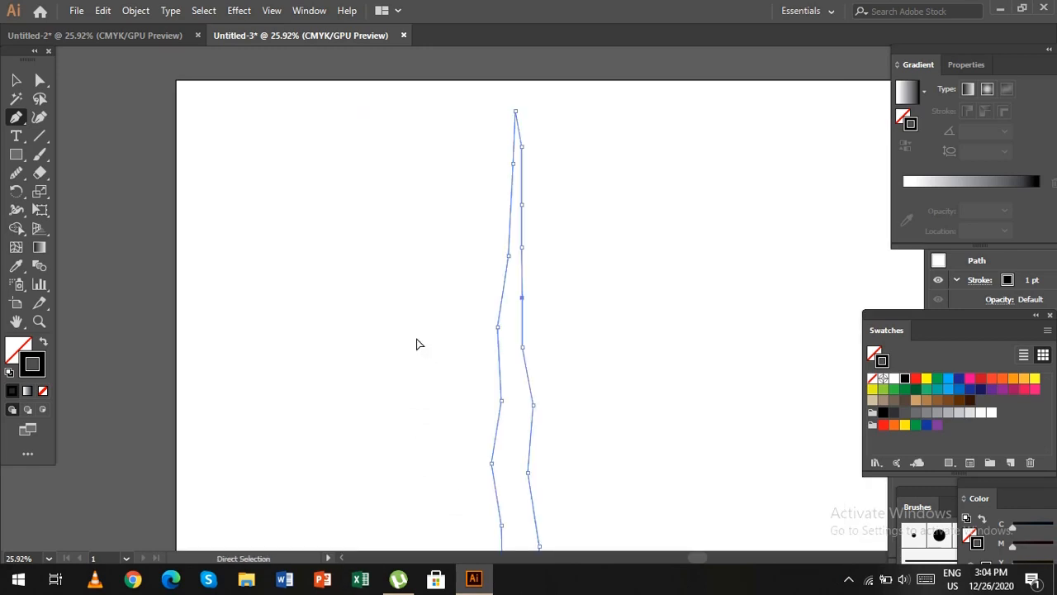
{"action": "mouse_move", "coordinate": [575, 405]}
{"action": "left_mouse_down"}
{"action": "mouse_move", "coordinate": [418, 239]}
{"action": "mouse_move", "coordinate": [458, 198]}
{"action": "mouse_move", "coordinate": [537, 73]}
{"action": "mouse_move", "coordinate": [431, 243]}
{"action": "left_mouse_up"}
{"action": "left_click", "coordinate": [421, 269]}
{"action": "left_click", "coordinate": [407, 295]}
{"action": "left_click", "coordinate": [401, 262]}
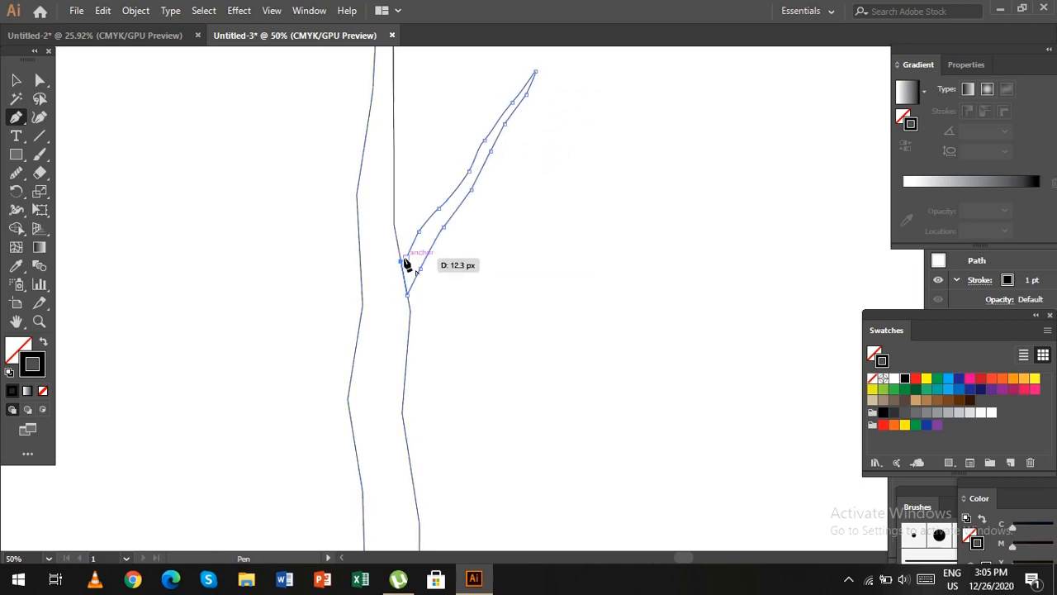
{"action": "left_click", "coordinate": [406, 258]}
Draw a closed, pointed lower branch rising from the trunk's left side with the Pen tool.
{"action": "left_click", "coordinate": [362, 314]}
{"action": "left_click", "coordinate": [239, 66]}
{"action": "left_click", "coordinate": [354, 380]}
{"action": "left_click", "coordinate": [360, 326]}
Draw a closed, pointed upper branch extending from the trunk's right side with the Pen tool.
{"action": "scroll", "coordinate": [529, 364], "scroll_direction": "down", "scroll_amount": 1}
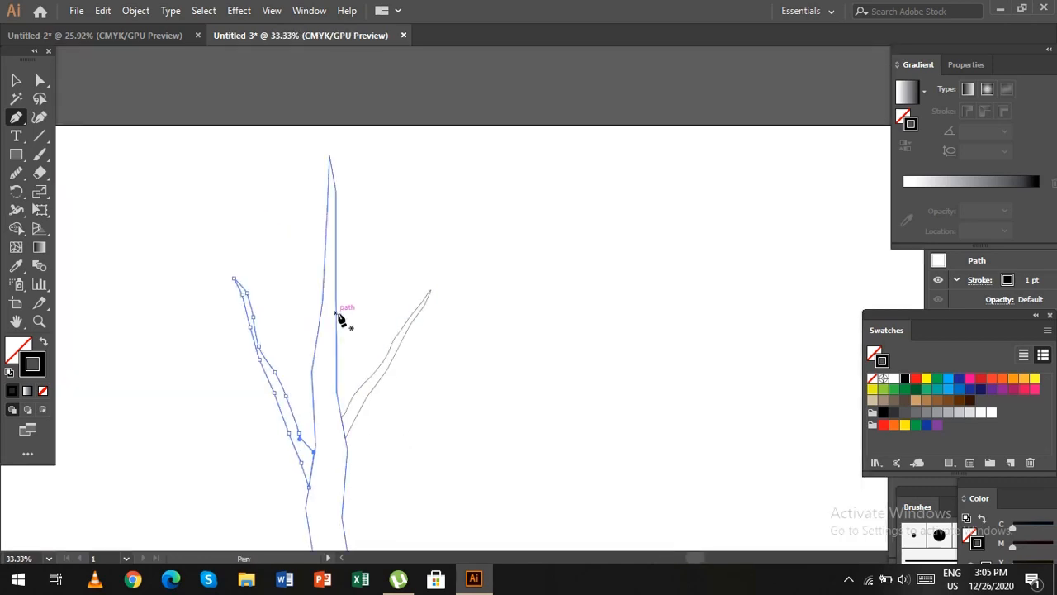
{"action": "left_click", "coordinate": [336, 278]}
{"action": "left_click", "coordinate": [456, 217]}
{"action": "left_click", "coordinate": [366, 272]}
{"action": "left_click", "coordinate": [336, 313]}
{"action": "left_click", "coordinate": [336, 278]}
Draw a closed, pointed upper branch extending from the trunk's left side with the Pen tool.
{"action": "left_click", "coordinate": [257, 192]}
{"action": "left_click", "coordinate": [294, 284]}
{"action": "left_click", "coordinate": [324, 289]}
{"action": "key", "text": "ctrl+minus"}
{"action": "key", "text": "ctrl+minus"}
{"action": "key", "text": "ctrl+plus"}
{"action": "left_click_drag", "start_coordinate": [699, 393], "coordinate": [567, 274]}
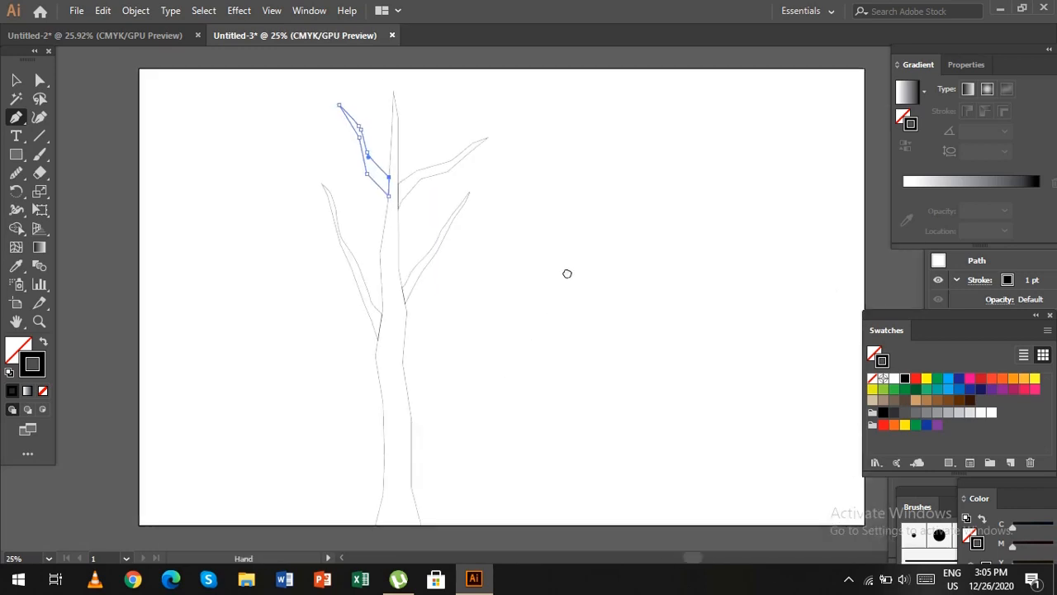
Select the whole tree, fill the trunk and all four branches with black, and deselect them.
{"action": "left_click", "coordinate": [16, 80]}
{"action": "left_click", "coordinate": [103, 132]}
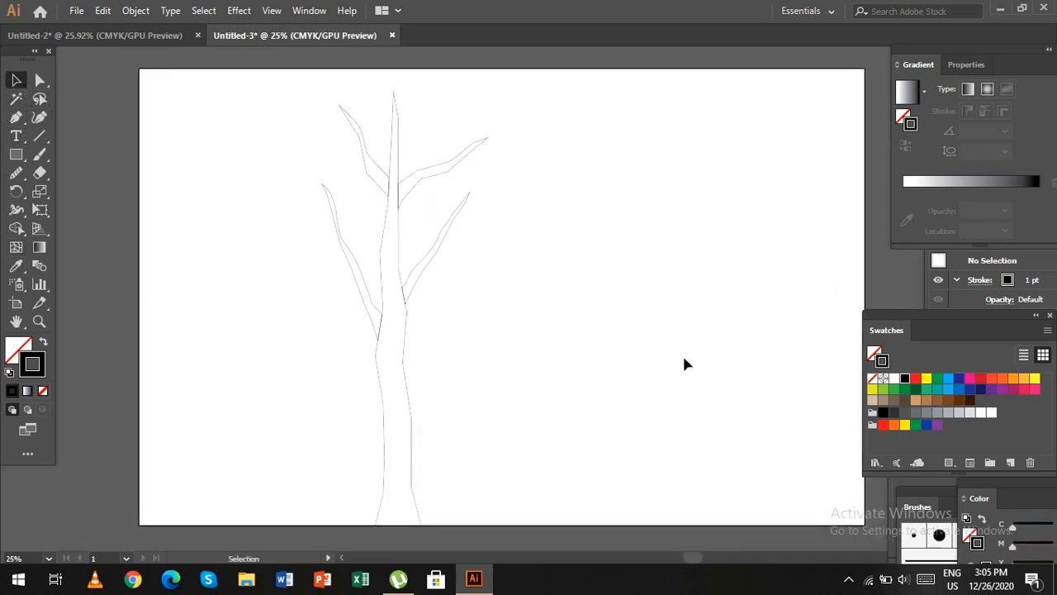
{"action": "left_click_drag", "start_coordinate": [237, 95], "coordinate": [550, 490]}
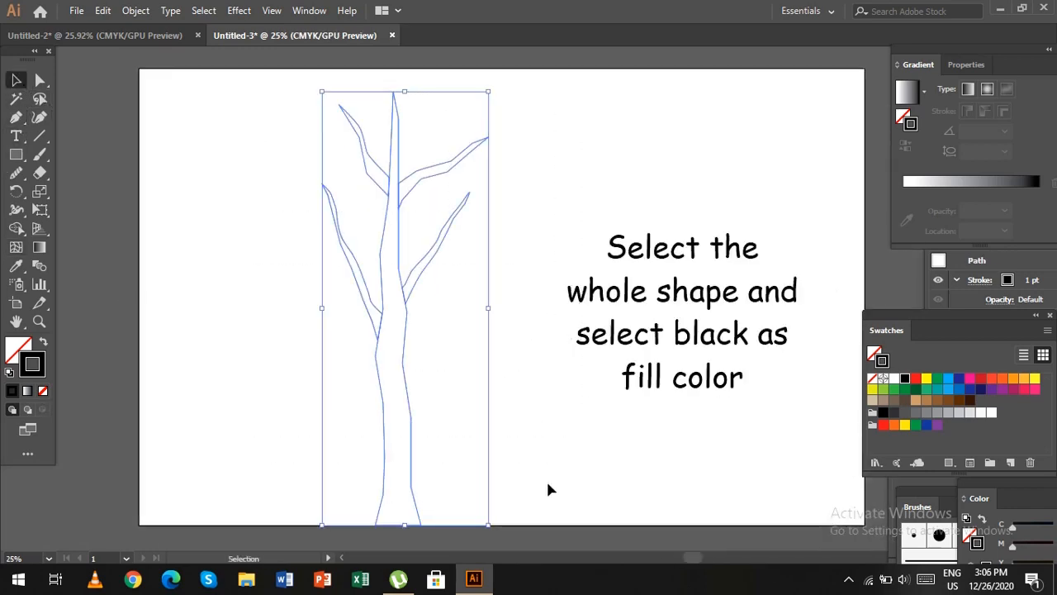
{"action": "left_click", "coordinate": [16, 352]}
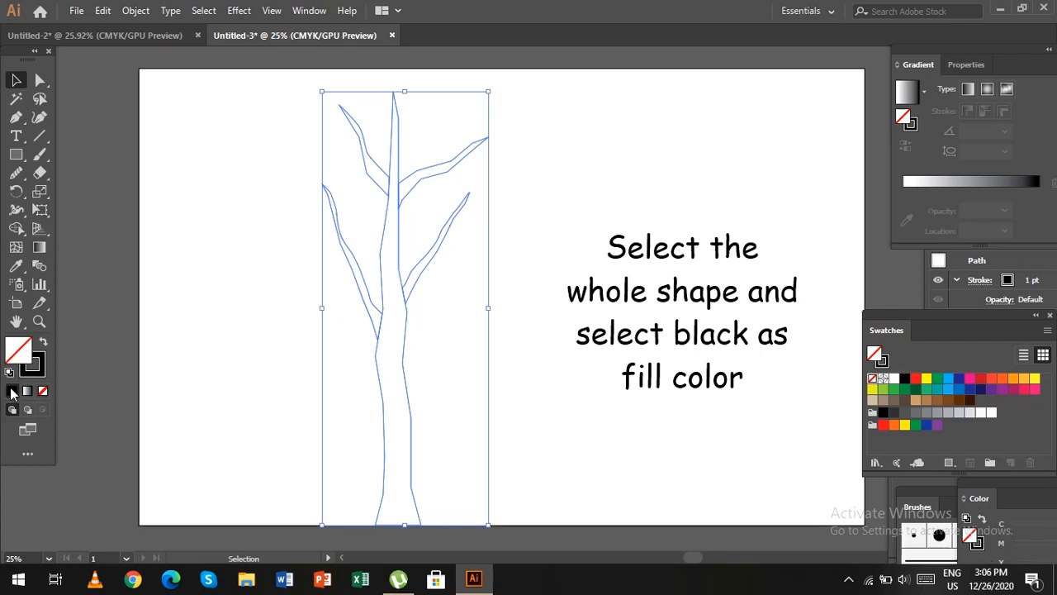
{"action": "left_click", "coordinate": [11, 391]}
{"action": "left_click", "coordinate": [185, 356]}
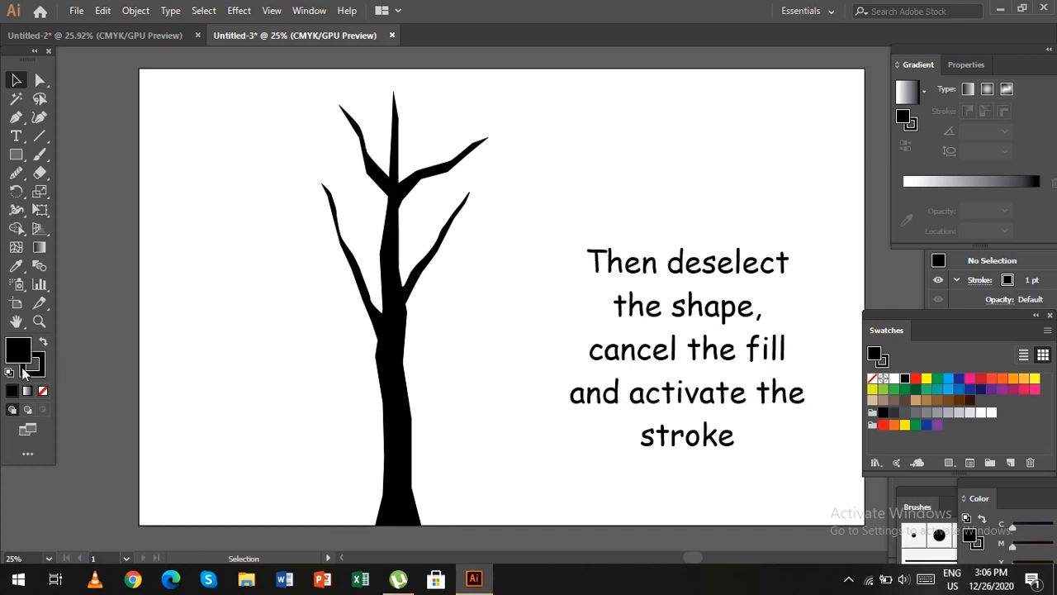
Set the fill to none with the black stroke active, choose the Paintbrush tool and place the Brushes panel over the Swatches panel.
{"action": "left_click", "coordinate": [43, 391]}
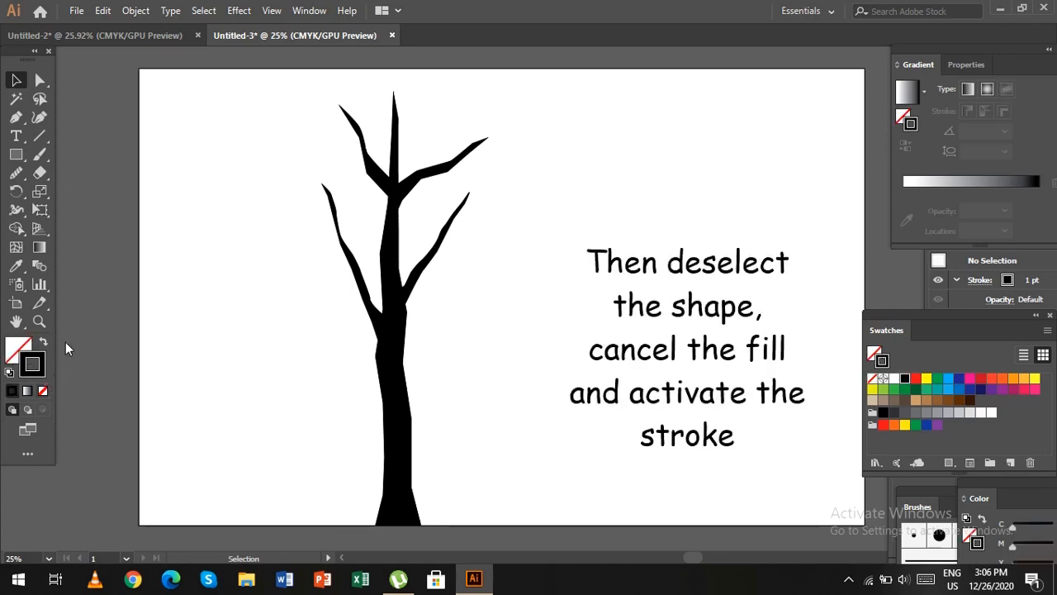
{"action": "left_click", "coordinate": [41, 150]}
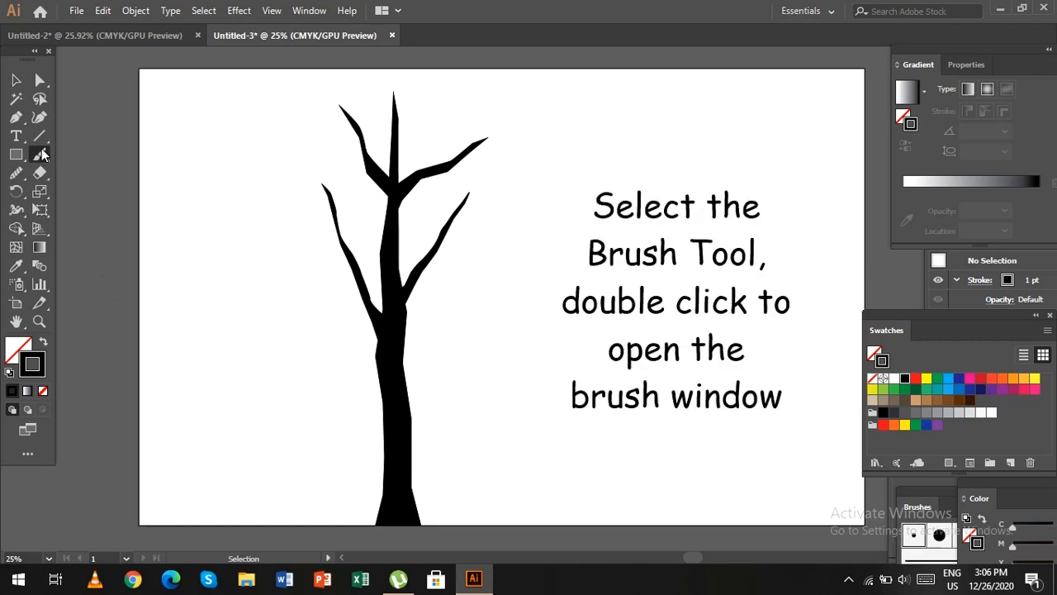
{"action": "left_click_drag", "start_coordinate": [931, 493], "coordinate": [890, 352]}
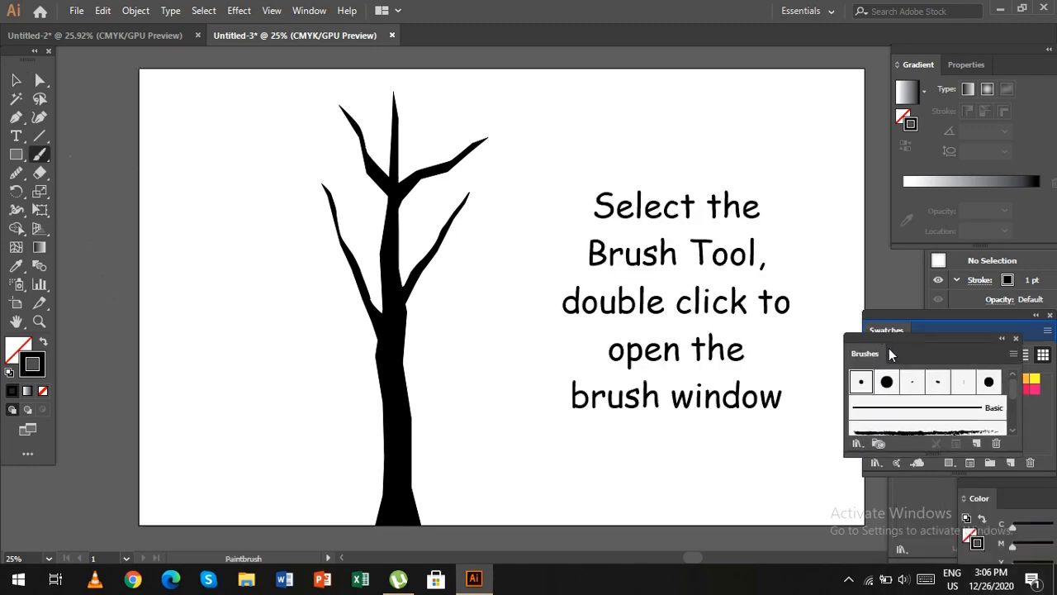
Choose the Charcoal - Feather brush and paint thin black twigs along the tree's upper and lower right branches.
{"action": "scroll", "coordinate": [1014, 392], "scroll_direction": "down", "scroll_amount": 3}
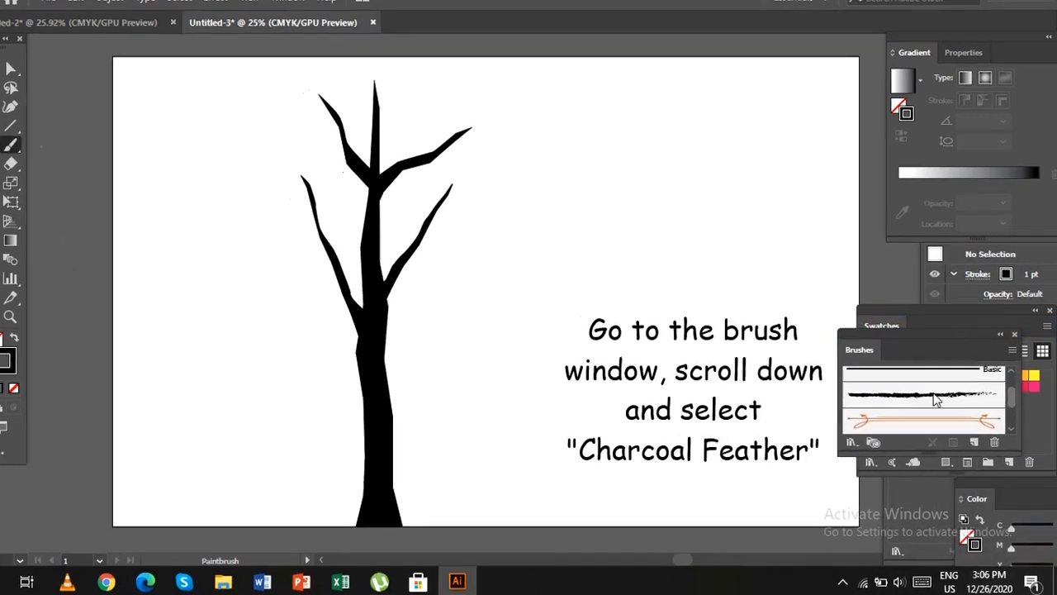
{"action": "left_click", "coordinate": [937, 391]}
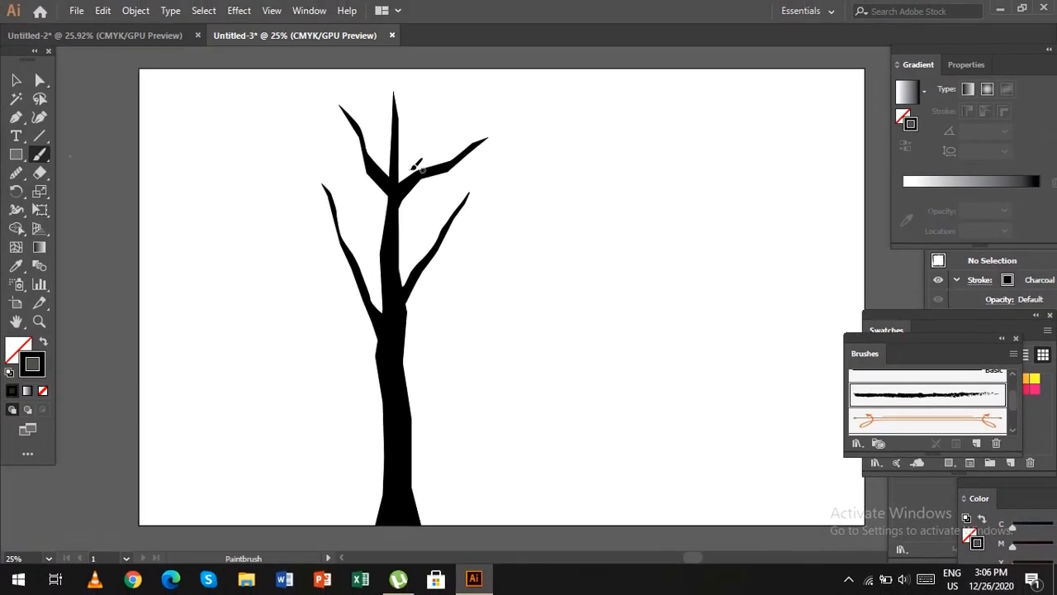
{"action": "mouse_move", "coordinate": [408, 176]}
{"action": "left_mouse_down"}
{"action": "mouse_move", "coordinate": [445, 128]}
{"action": "mouse_move", "coordinate": [460, 127]}
{"action": "mouse_move", "coordinate": [444, 169]}
{"action": "mouse_move", "coordinate": [509, 124]}
{"action": "left_mouse_up"}
{"action": "left_click_drag", "start_coordinate": [469, 154], "coordinate": [529, 147]}
{"action": "left_click_drag", "start_coordinate": [452, 173], "coordinate": [504, 185]}
{"action": "left_click_drag", "start_coordinate": [529, 127], "coordinate": [555, 147]}
{"action": "left_click_drag", "start_coordinate": [398, 233], "coordinate": [414, 257]}
{"action": "left_click_drag", "start_coordinate": [446, 252], "coordinate": [471, 274]}
{"action": "left_click_drag", "start_coordinate": [456, 214], "coordinate": [513, 201]}
{"action": "left_click_drag", "start_coordinate": [481, 214], "coordinate": [533, 246]}
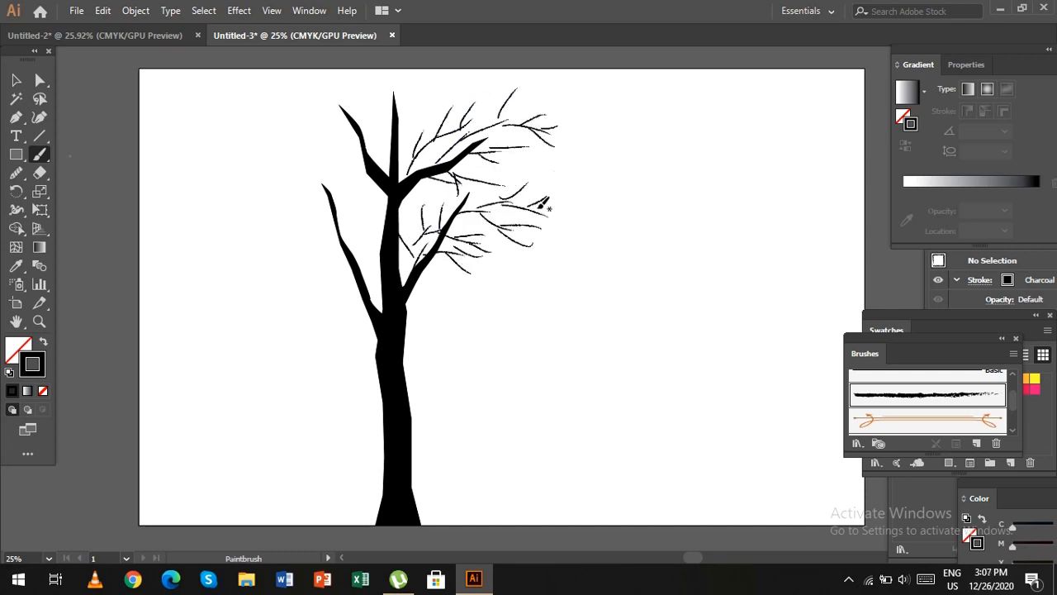
{"action": "left_click_drag", "start_coordinate": [545, 203], "coordinate": [619, 198]}
Paint thin twigs around the top of the trunk and along the tree's upper left branches.
{"action": "mouse_move", "coordinate": [399, 148]}
{"action": "left_mouse_down"}
{"action": "mouse_move", "coordinate": [425, 112]}
{"action": "mouse_move", "coordinate": [361, 97]}
{"action": "left_mouse_up"}
{"action": "mouse_move", "coordinate": [349, 97]}
{"action": "left_mouse_down"}
{"action": "mouse_move", "coordinate": [292, 116]}
{"action": "mouse_move", "coordinate": [302, 138]}
{"action": "left_mouse_up"}
{"action": "left_click_drag", "start_coordinate": [363, 152], "coordinate": [302, 167]}
{"action": "left_click_drag", "start_coordinate": [367, 174], "coordinate": [296, 191]}
{"action": "left_click_drag", "start_coordinate": [321, 188], "coordinate": [270, 226]}
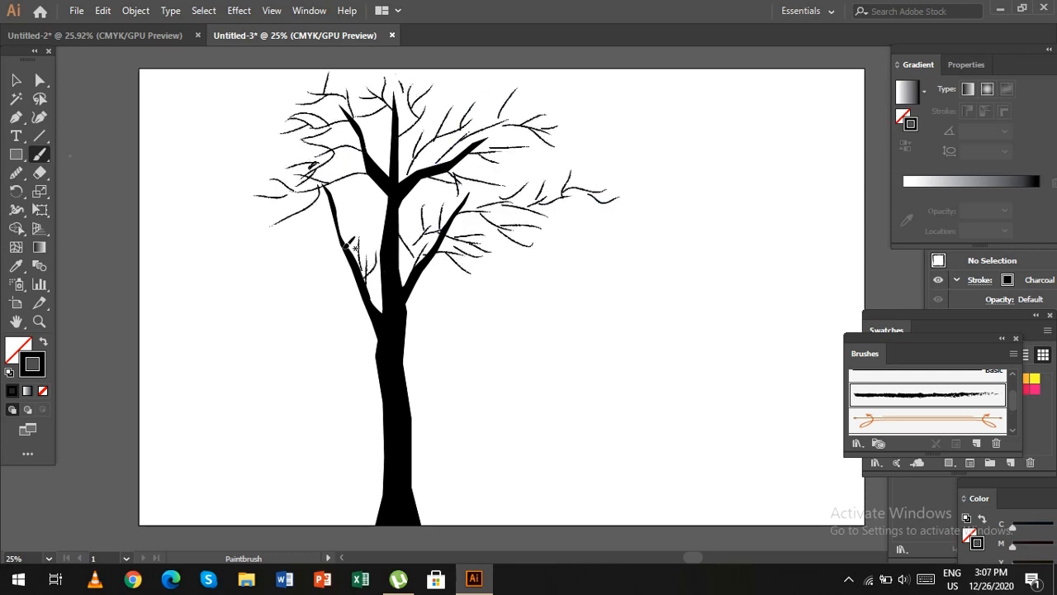
Paint more twigs on the lower left and lower right branches and extend the outer left edge of the crown.
{"action": "left_click_drag", "start_coordinate": [345, 247], "coordinate": [377, 214]}
{"action": "mouse_move", "coordinate": [340, 239]}
{"action": "left_mouse_down"}
{"action": "mouse_move", "coordinate": [295, 251]}
{"action": "mouse_move", "coordinate": [271, 228]}
{"action": "left_mouse_up"}
{"action": "left_click_drag", "start_coordinate": [357, 286], "coordinate": [294, 277]}
{"action": "left_click_drag", "start_coordinate": [364, 300], "coordinate": [285, 335]}
{"action": "left_click_drag", "start_coordinate": [415, 283], "coordinate": [471, 274]}
{"action": "left_click_drag", "start_coordinate": [422, 285], "coordinate": [519, 343]}
{"action": "left_click_drag", "start_coordinate": [302, 128], "coordinate": [232, 116]}
{"action": "left_click_drag", "start_coordinate": [259, 120], "coordinate": [251, 107]}
{"action": "left_click_drag", "start_coordinate": [279, 199], "coordinate": [233, 185]}
{"action": "left_click_drag", "start_coordinate": [270, 198], "coordinate": [246, 215]}
{"action": "left_click_drag", "start_coordinate": [284, 222], "coordinate": [239, 225]}
Select the whole tree with its twigs, fill everything with black, and deselect it.
{"action": "left_click", "coordinate": [15, 80]}
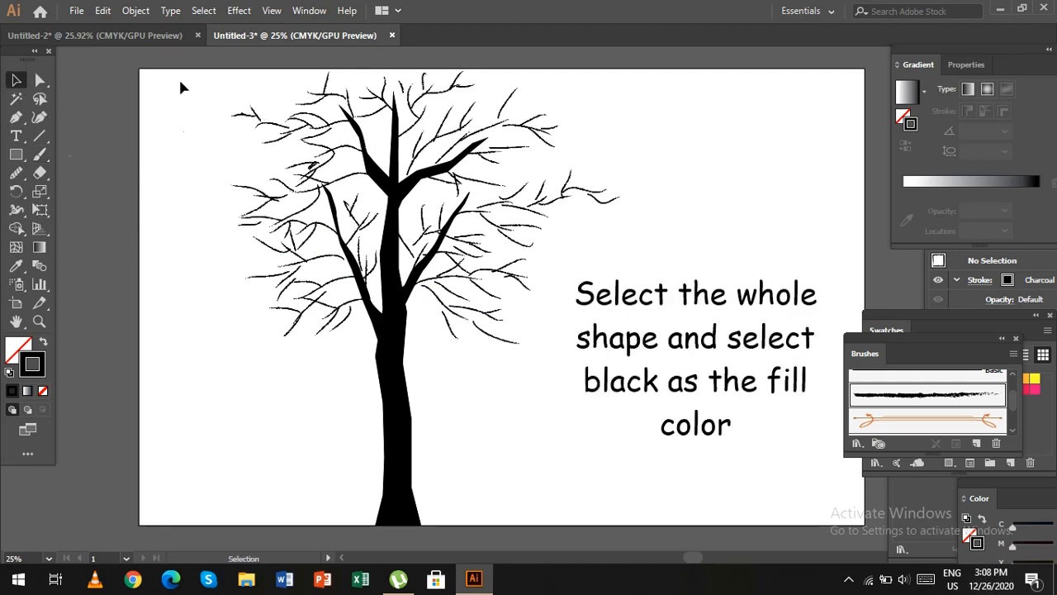
{"action": "left_click_drag", "start_coordinate": [196, 94], "coordinate": [653, 426]}
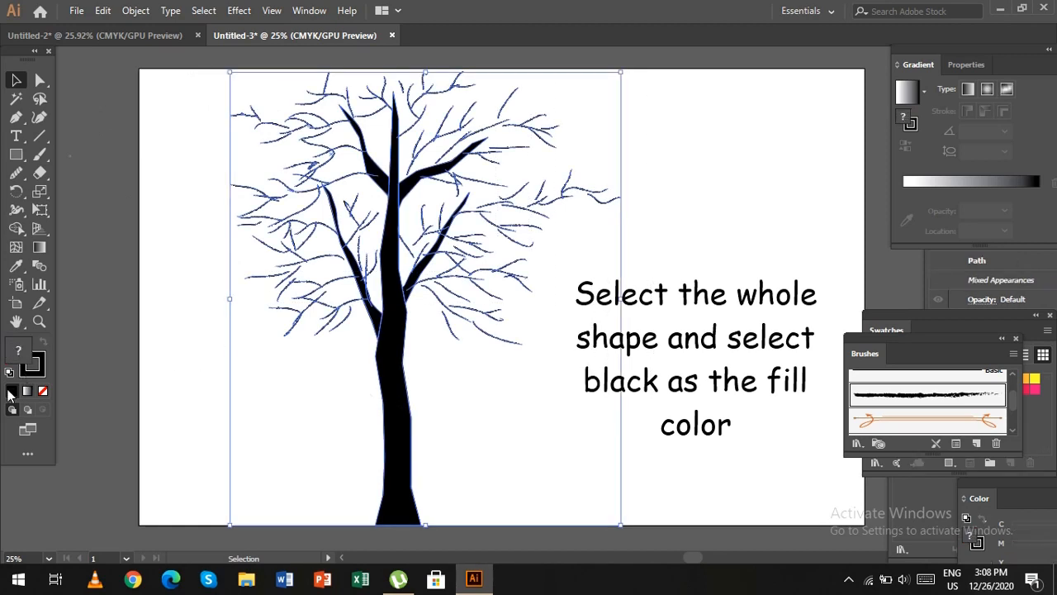
{"action": "left_click", "coordinate": [44, 394]}
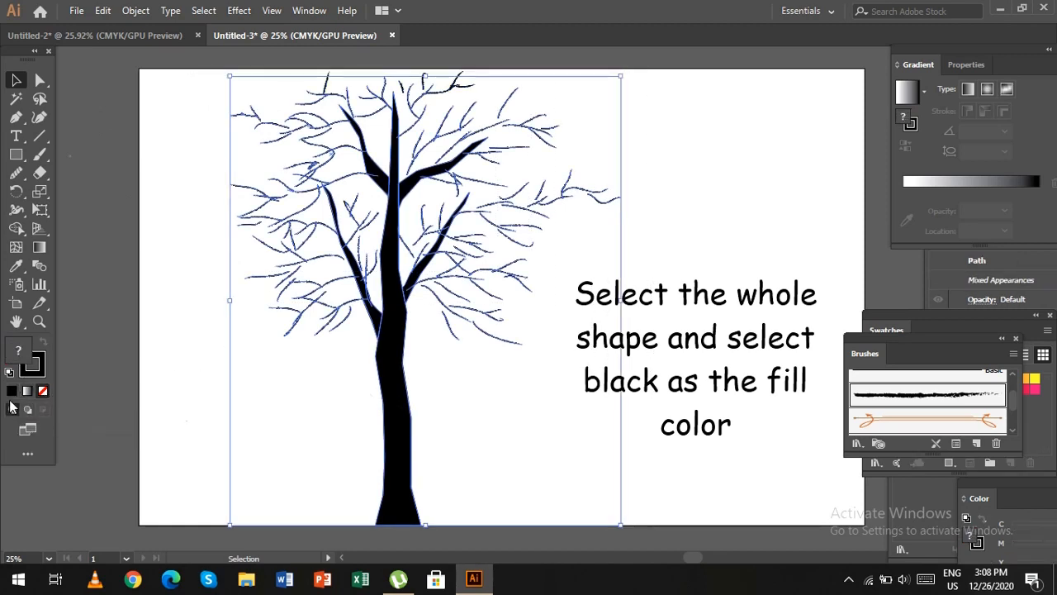
{"action": "left_click", "coordinate": [11, 391]}
{"action": "left_click", "coordinate": [667, 371]}
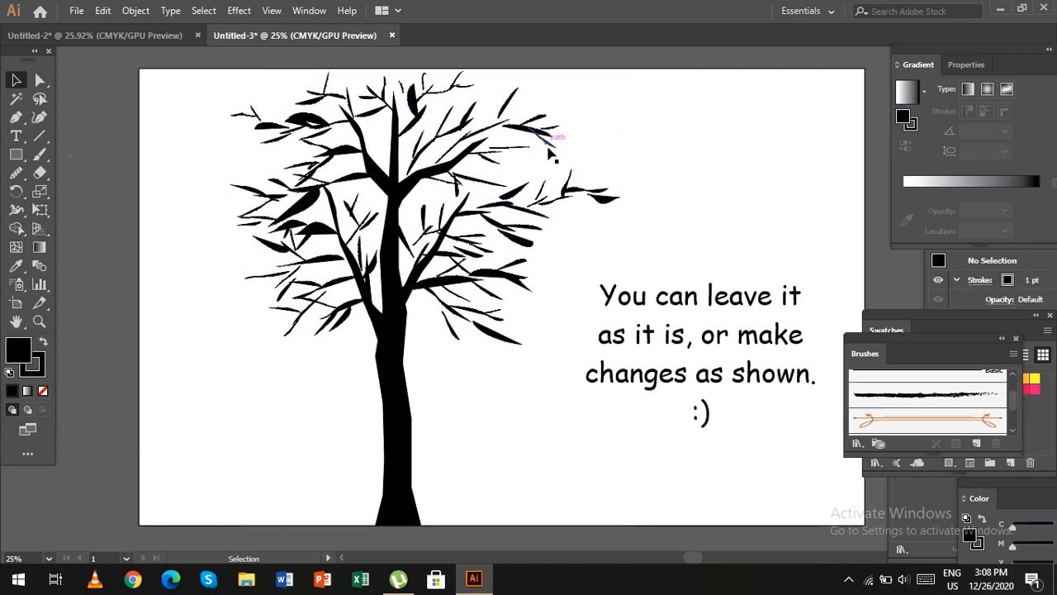
Slim down individual twigs that the fill made too thick on the right and left sides of the crown.
{"action": "left_click", "coordinate": [607, 197]}
{"action": "left_click", "coordinate": [511, 262]}
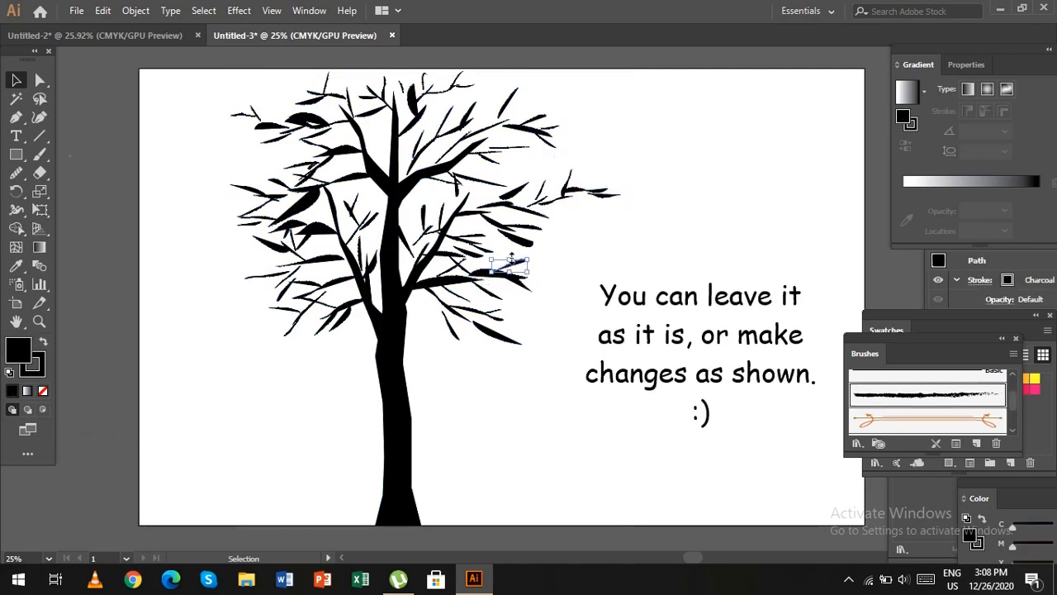
{"action": "left_click_drag", "start_coordinate": [512, 259], "coordinate": [299, 215]}
{"action": "left_click", "coordinate": [569, 398]}
Group all the strokes and shapes of the tree, scale the group down, and deselect it.
{"action": "left_click_drag", "start_coordinate": [185, 75], "coordinate": [672, 499]}
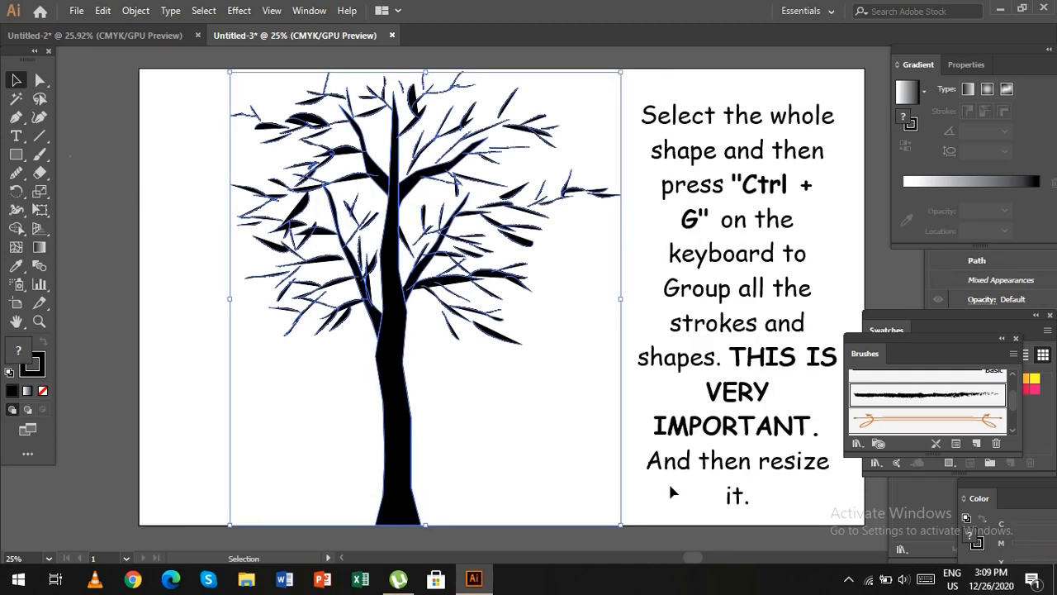
{"action": "key", "text": "ctrl+g"}
{"action": "key", "text": "ctrl+g"}
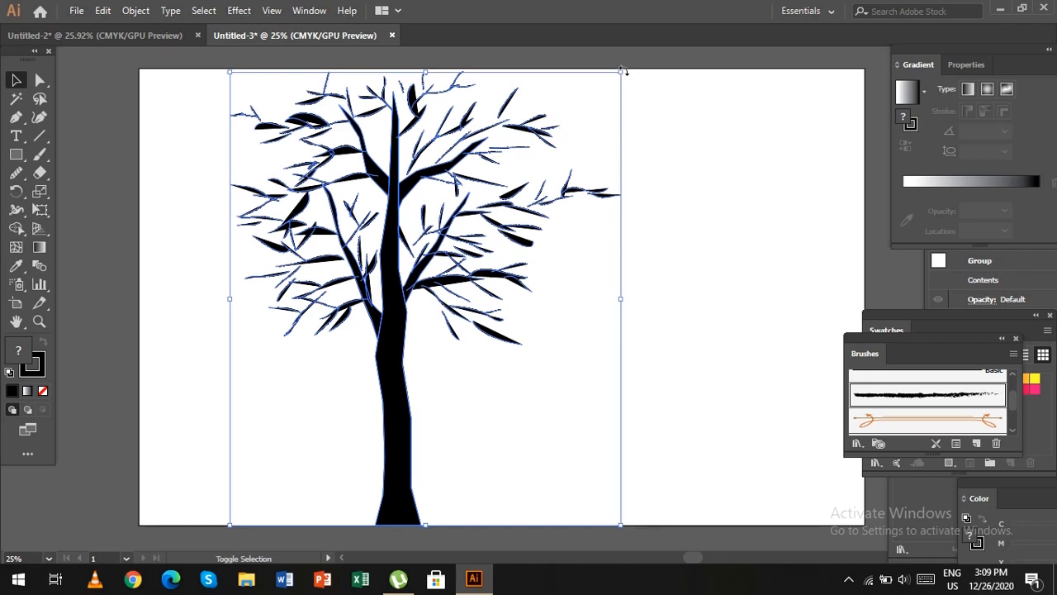
{"action": "left_click_drag", "start_coordinate": [618, 66], "coordinate": [578, 126]}
{"action": "left_click_drag", "start_coordinate": [652, 290], "coordinate": [650, 285]}
{"action": "left_click", "coordinate": [611, 379]}
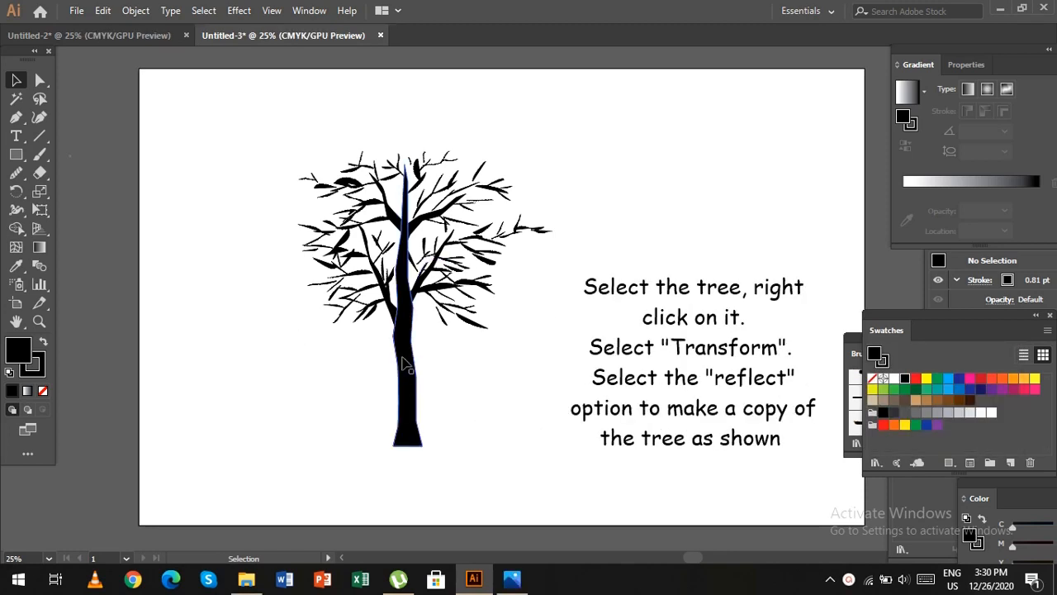
Make a copy of the tree reflected across the vertical axis and move it to the right of the original.
{"action": "left_click", "coordinate": [405, 364]}
{"action": "right_click", "coordinate": [404, 335]}
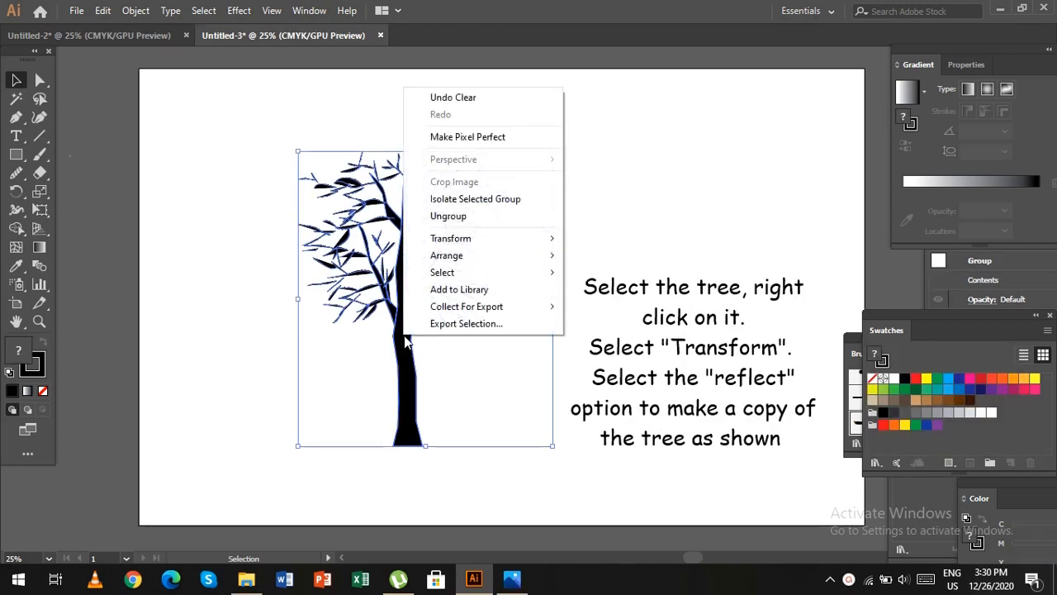
{"action": "mouse_move", "coordinate": [467, 238]}
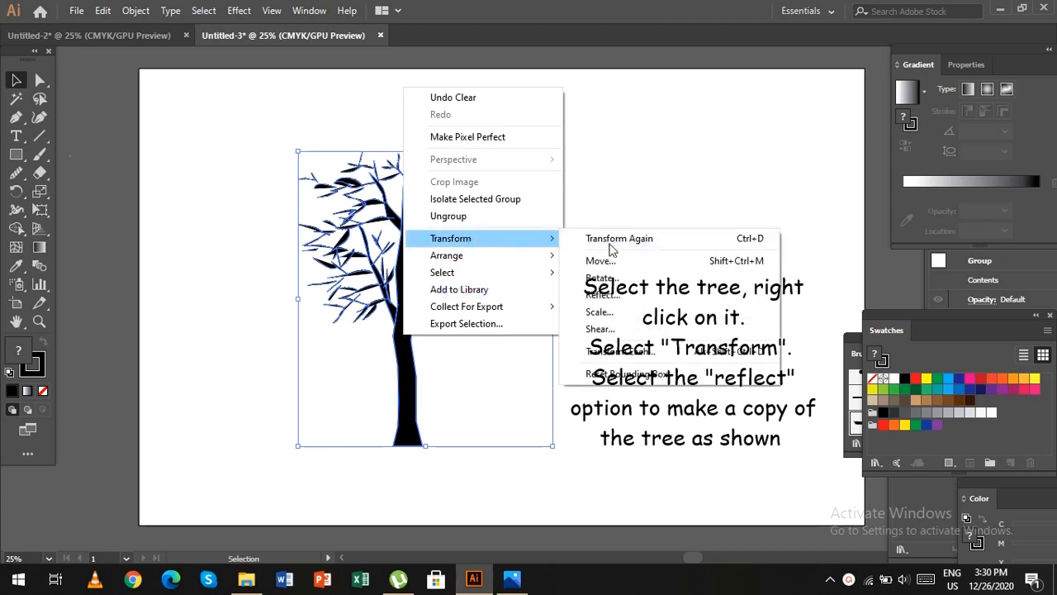
{"action": "left_click", "coordinate": [615, 294]}
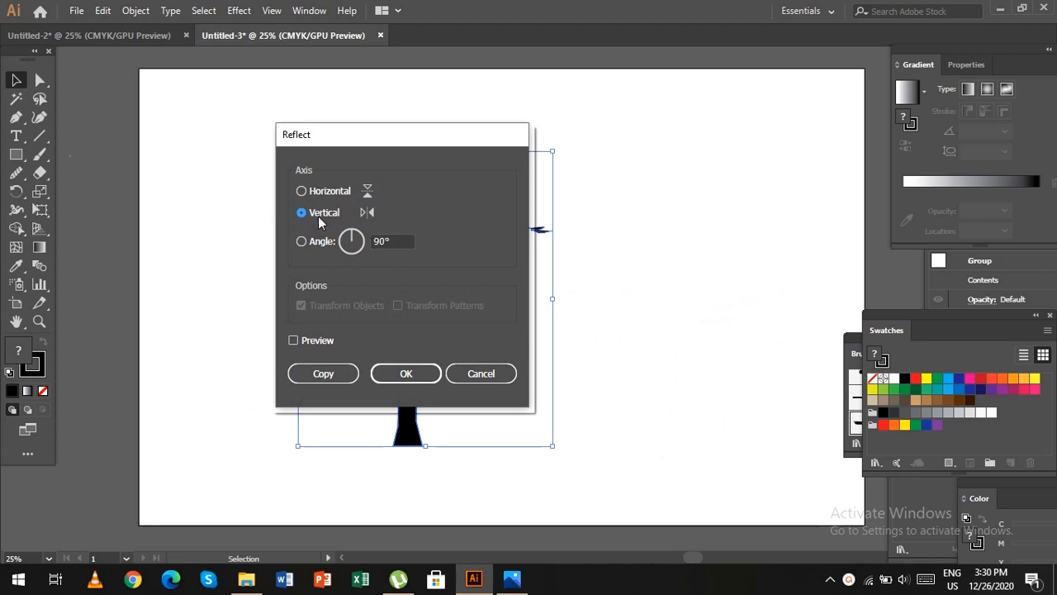
{"action": "left_click", "coordinate": [316, 373]}
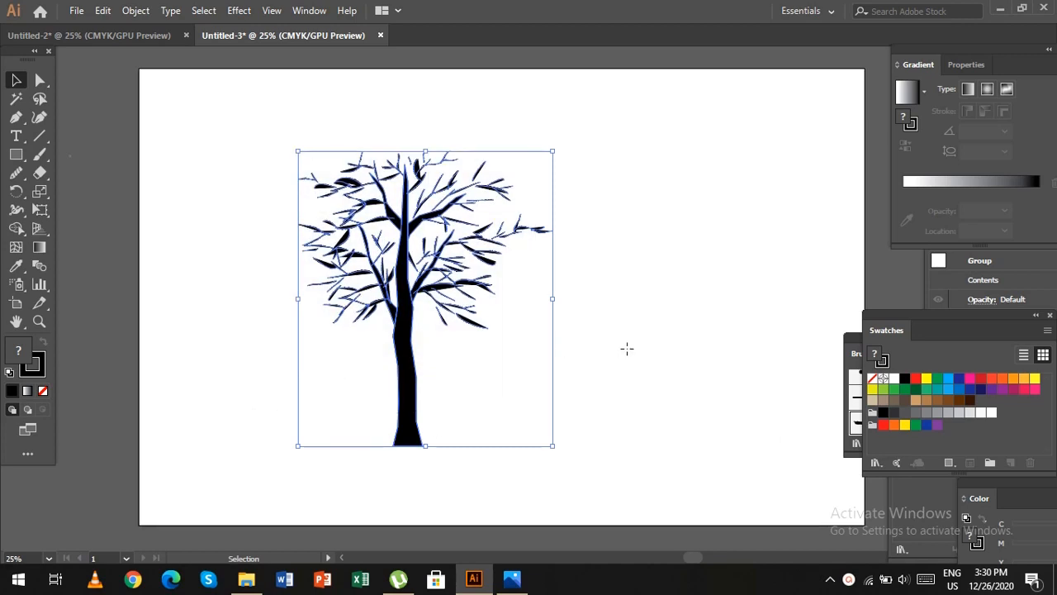
{"action": "left_click_drag", "start_coordinate": [470, 359], "coordinate": [595, 360]}
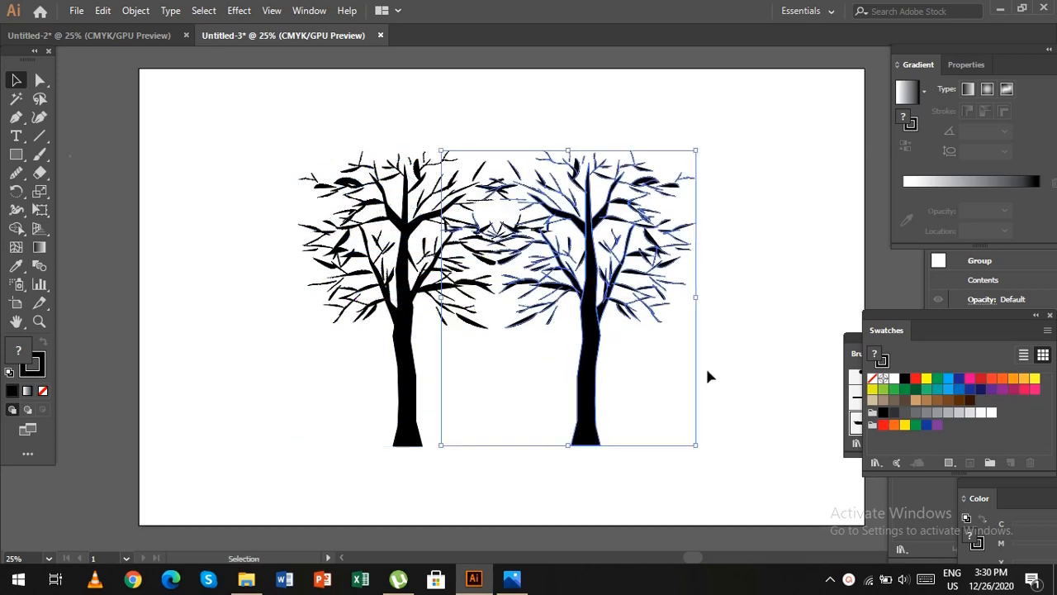
Bring both trees into the Untitled-2 landscape document, placing them in front of the hills, and deselect them.
{"action": "left_click", "coordinate": [537, 466]}
{"action": "left_click_drag", "start_coordinate": [260, 163], "coordinate": [703, 377]}
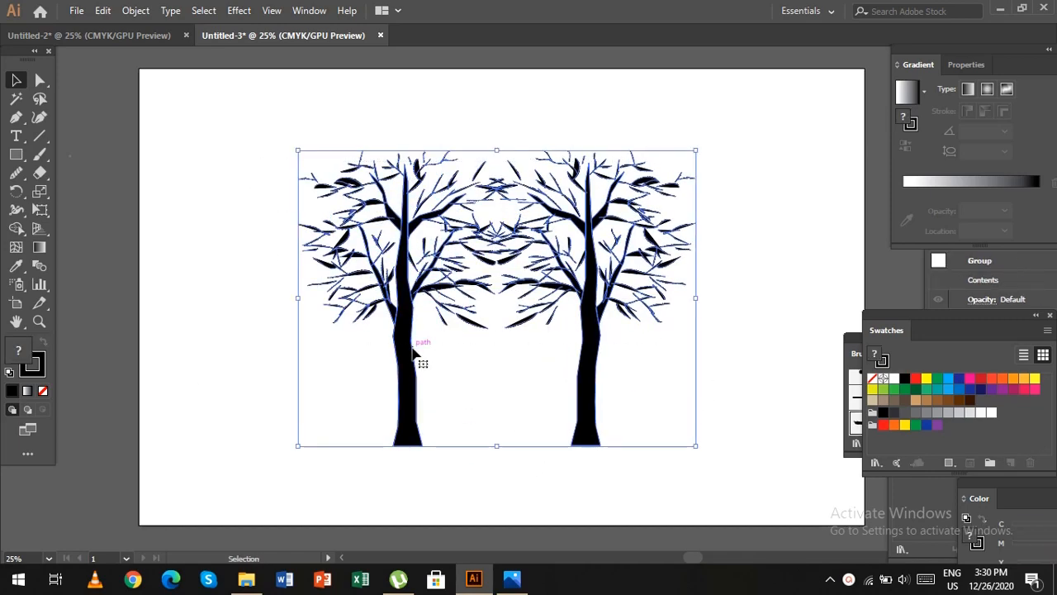
{"action": "left_click_drag", "start_coordinate": [412, 340], "coordinate": [422, 292]}
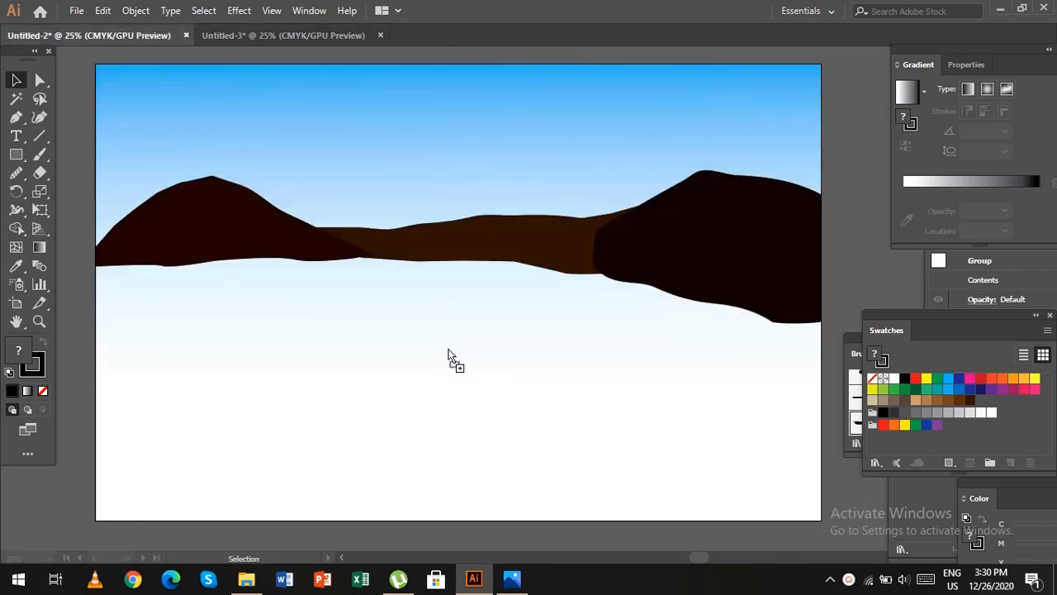
{"action": "left_click_drag", "start_coordinate": [672, 522], "coordinate": [677, 464]}
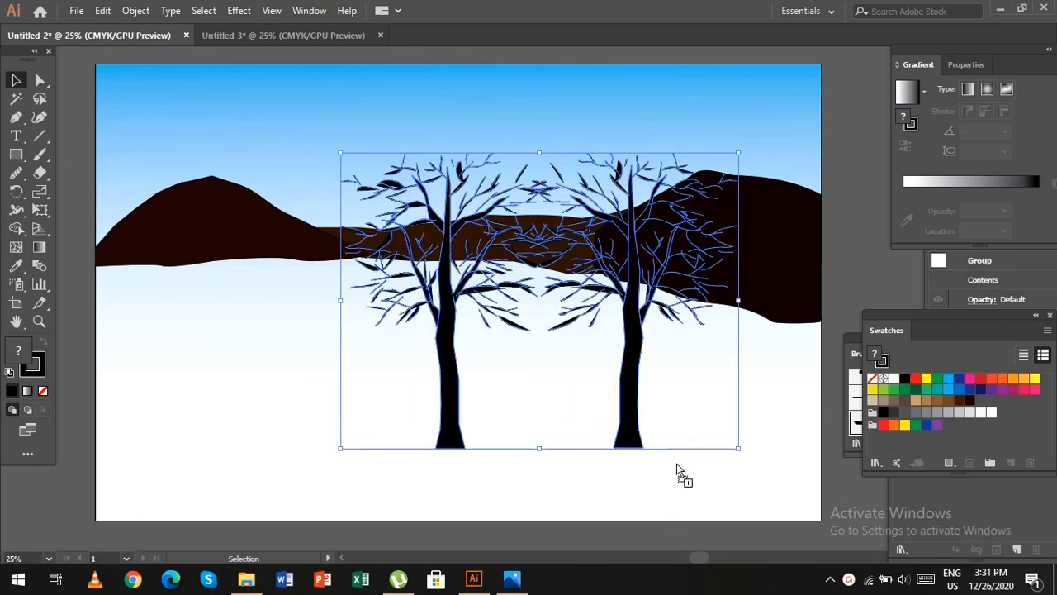
{"action": "left_click", "coordinate": [303, 343]}
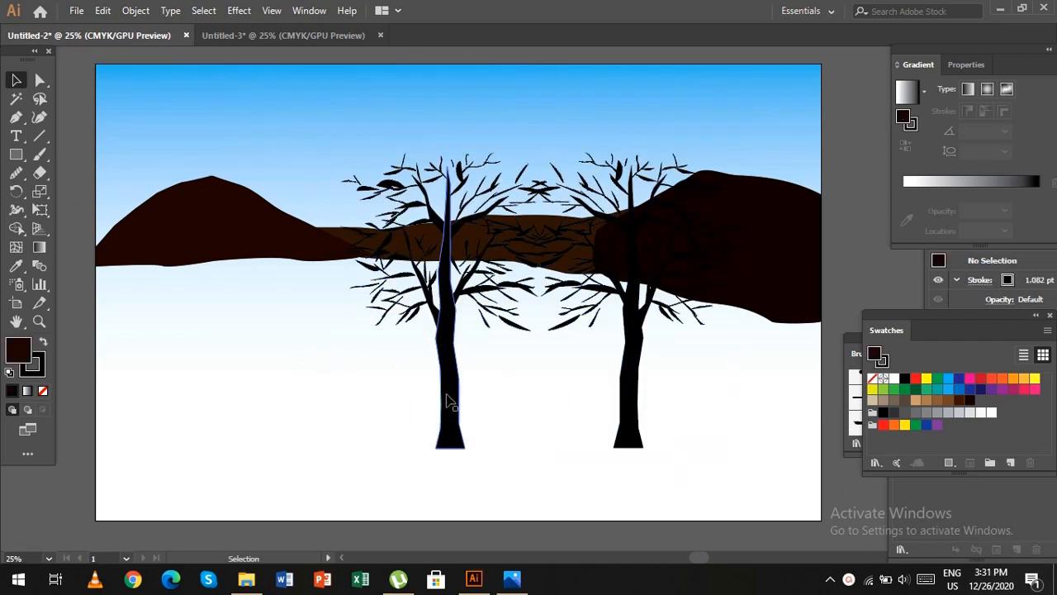
Move the unreflected tree to the landscape's left edge and rotate it so it leans to the right.
{"action": "left_click_drag", "start_coordinate": [463, 423], "coordinate": [111, 355]}
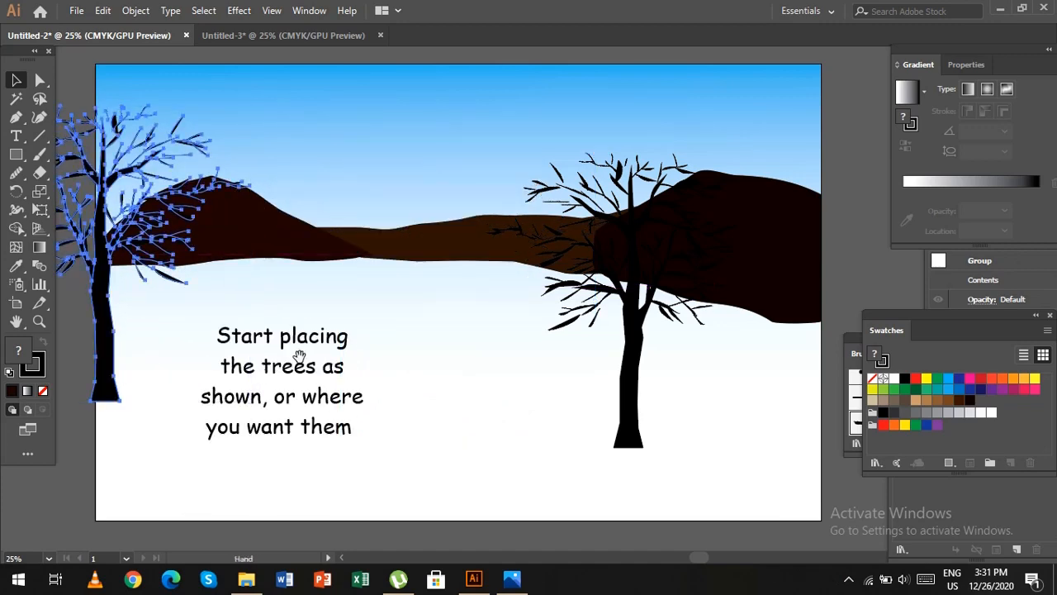
{"action": "left_click_drag", "start_coordinate": [299, 356], "coordinate": [411, 402]}
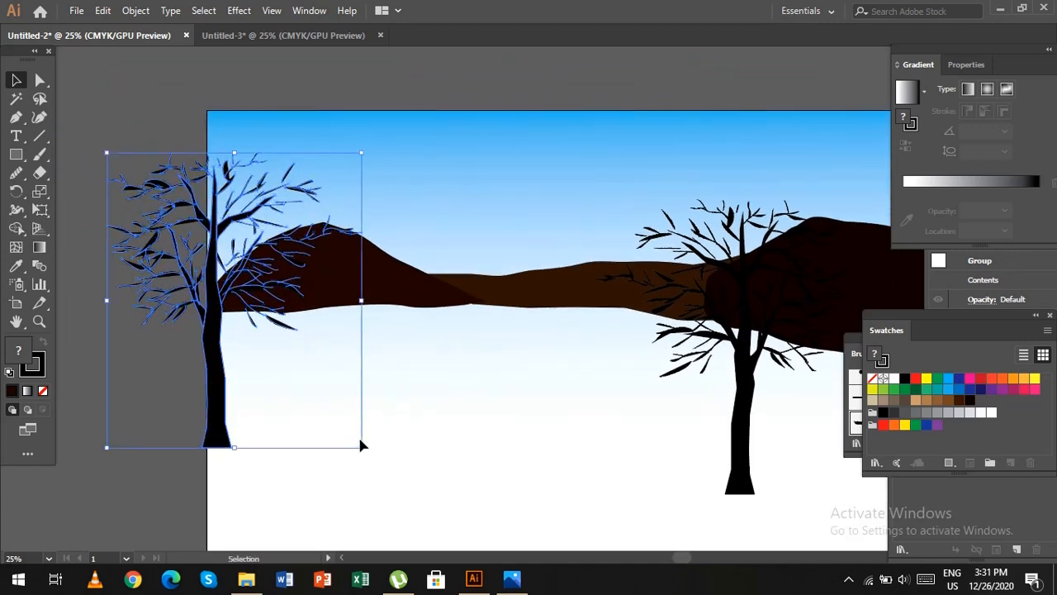
{"action": "left_click_drag", "start_coordinate": [361, 446], "coordinate": [402, 437]}
{"action": "left_click", "coordinate": [443, 459]}
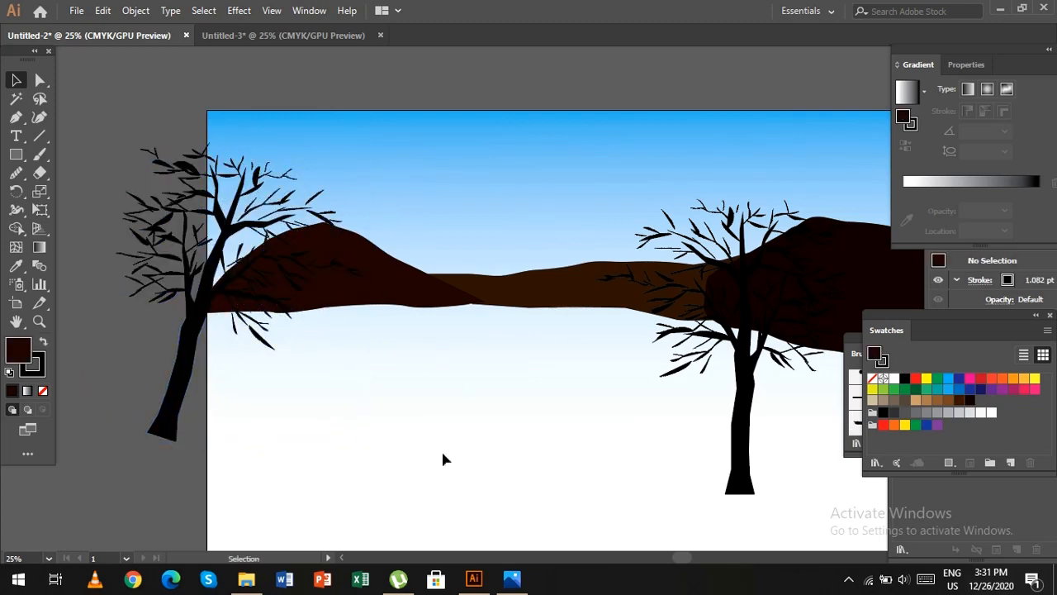
Duplicate the reflected tree, scale the copy down, and stand it on the right hill at the artboard's edge.
{"action": "left_click_drag", "start_coordinate": [673, 414], "coordinate": [437, 410]}
{"action": "left_click", "coordinate": [513, 433]}
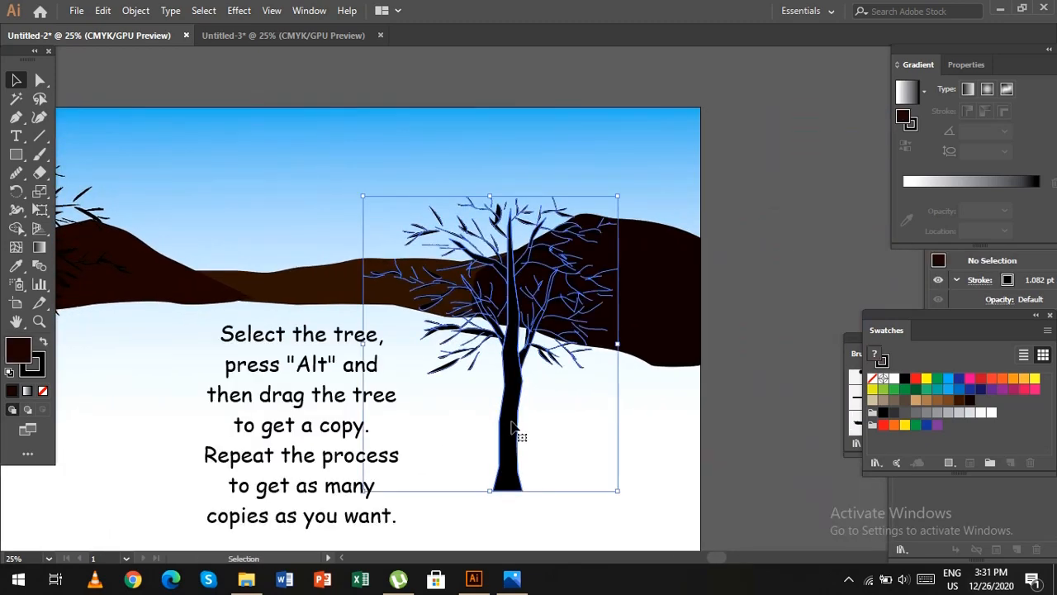
{"action": "left_click_drag", "start_coordinate": [513, 425], "coordinate": [629, 293]}
{"action": "left_click_drag", "start_coordinate": [659, 378], "coordinate": [659, 376]}
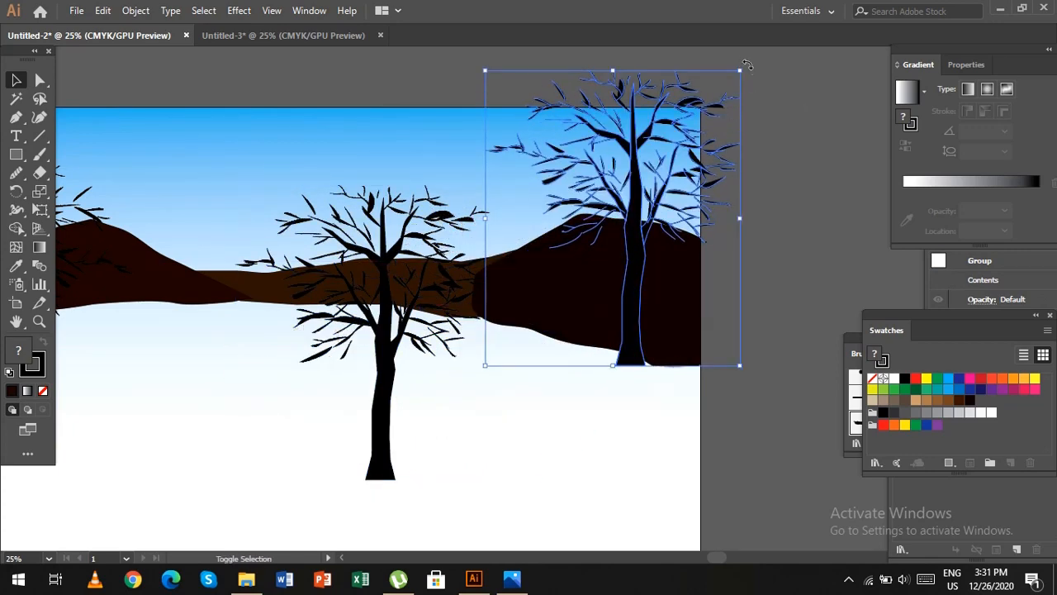
{"action": "left_click_drag", "start_coordinate": [741, 71], "coordinate": [709, 263]}
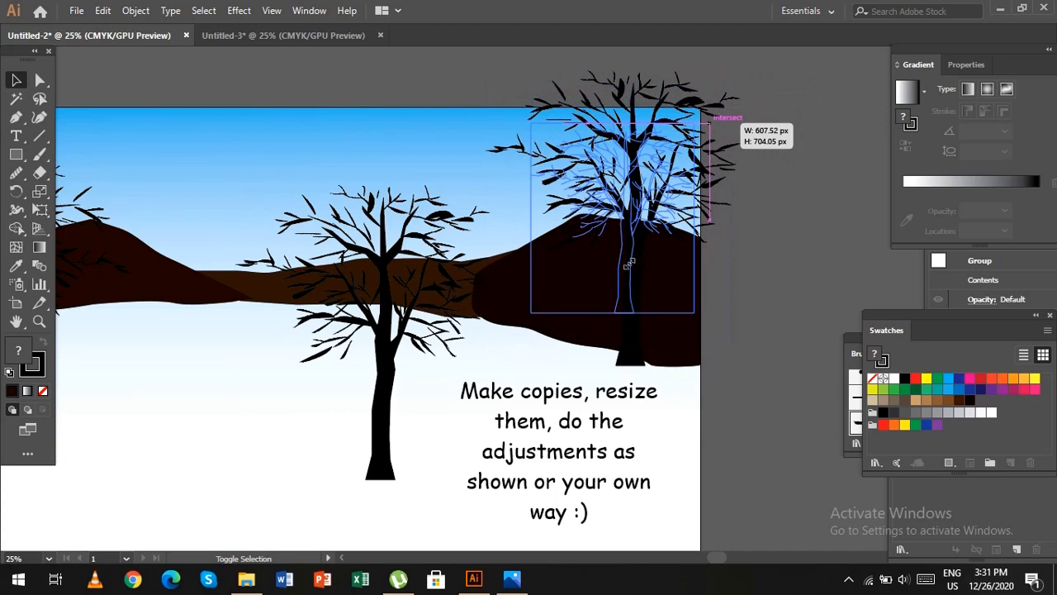
{"action": "left_click_drag", "start_coordinate": [628, 264], "coordinate": [637, 251]}
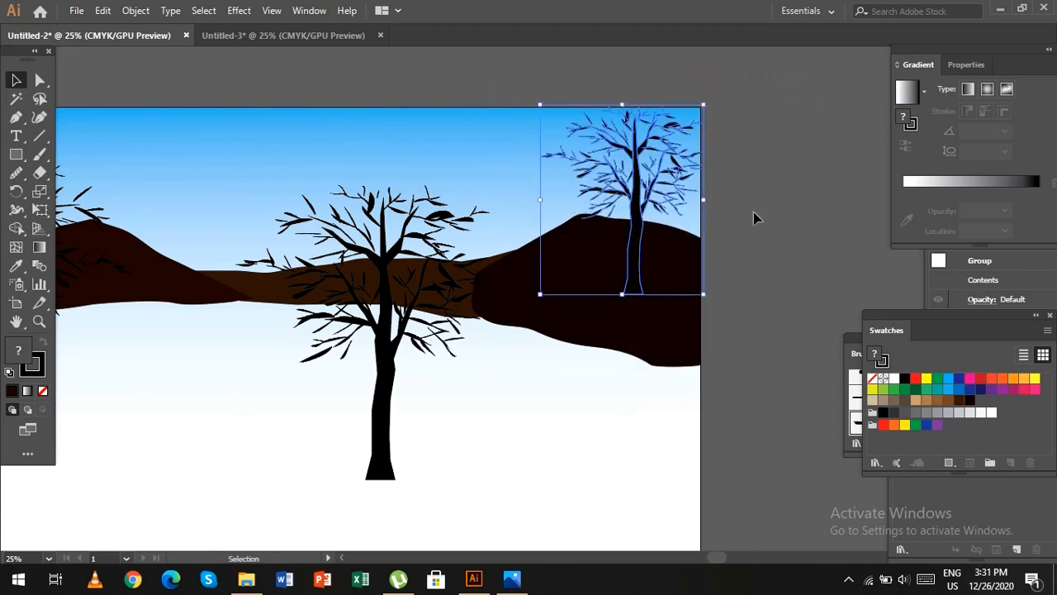
{"action": "left_click", "coordinate": [755, 216]}
Shrink the tree on the right hill slightly and place a smaller copy on its left side.
{"action": "left_click", "coordinate": [636, 253]}
{"action": "left_click_drag", "start_coordinate": [702, 104], "coordinate": [684, 123]}
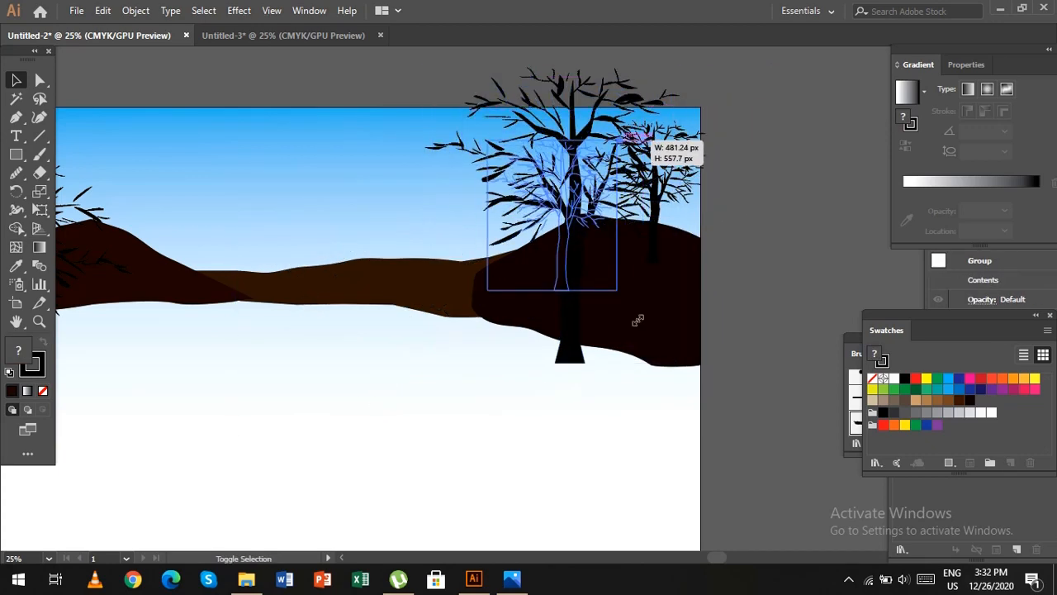
{"action": "left_click_drag", "start_coordinate": [624, 149], "coordinate": [595, 225]}
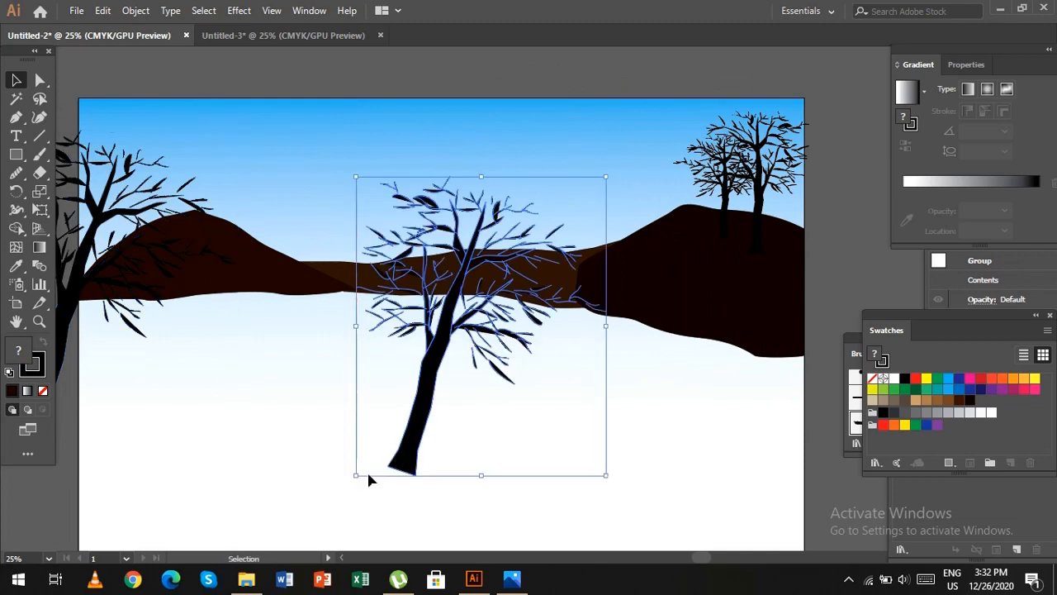
Place three small tree copies on the middle hill, two close together and one farther left.
{"action": "left_click_drag", "start_coordinate": [367, 477], "coordinate": [488, 305]}
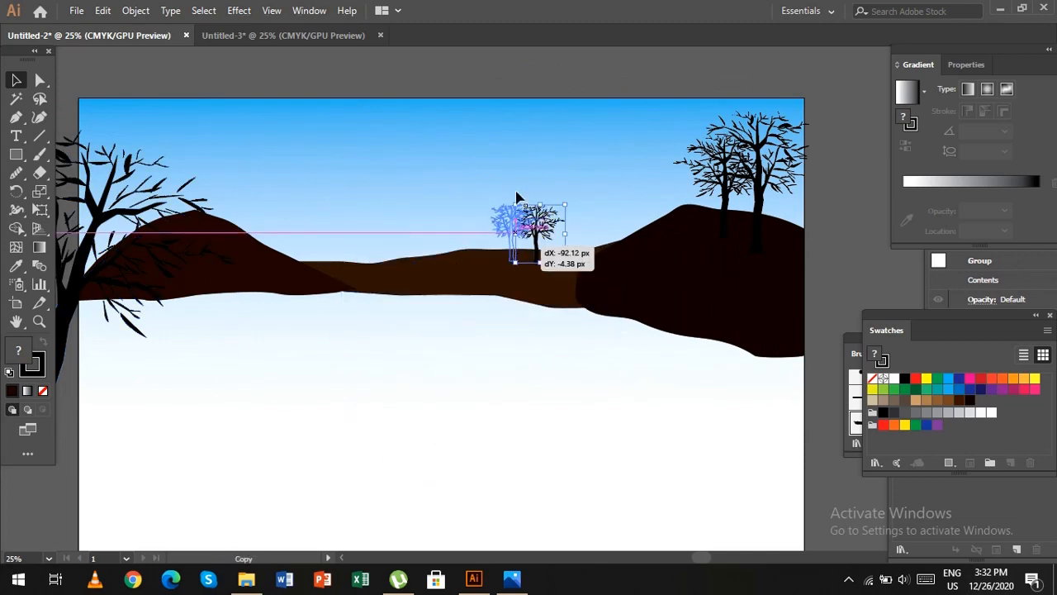
{"action": "left_click_drag", "start_coordinate": [536, 248], "coordinate": [407, 248]}
{"action": "left_click", "coordinate": [334, 330]}
Add two small tree copies on the right slope of the left hill, making the lower one smaller.
{"action": "left_click_drag", "start_coordinate": [481, 261], "coordinate": [355, 183]}
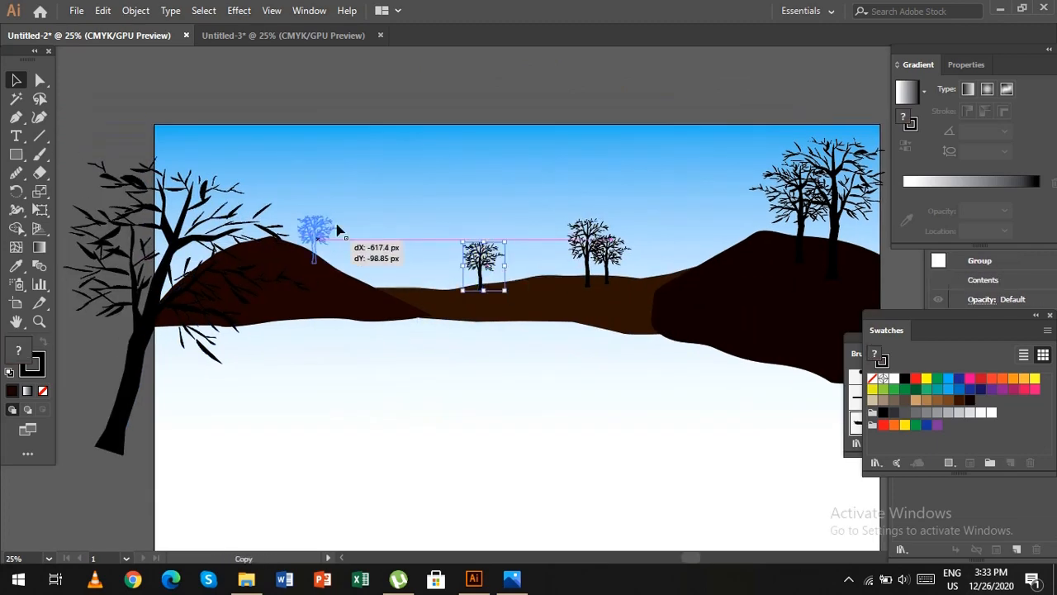
{"action": "left_click_drag", "start_coordinate": [472, 244], "coordinate": [376, 221]}
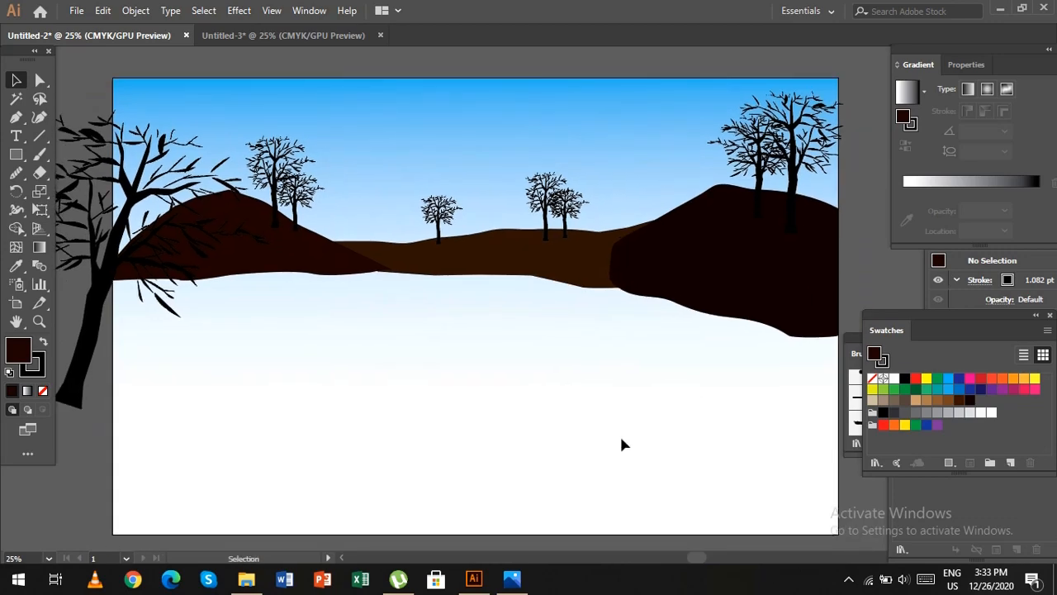
{"action": "left_click", "coordinate": [149, 248]}
{"action": "left_click_drag", "start_coordinate": [537, 206], "coordinate": [570, 211]}
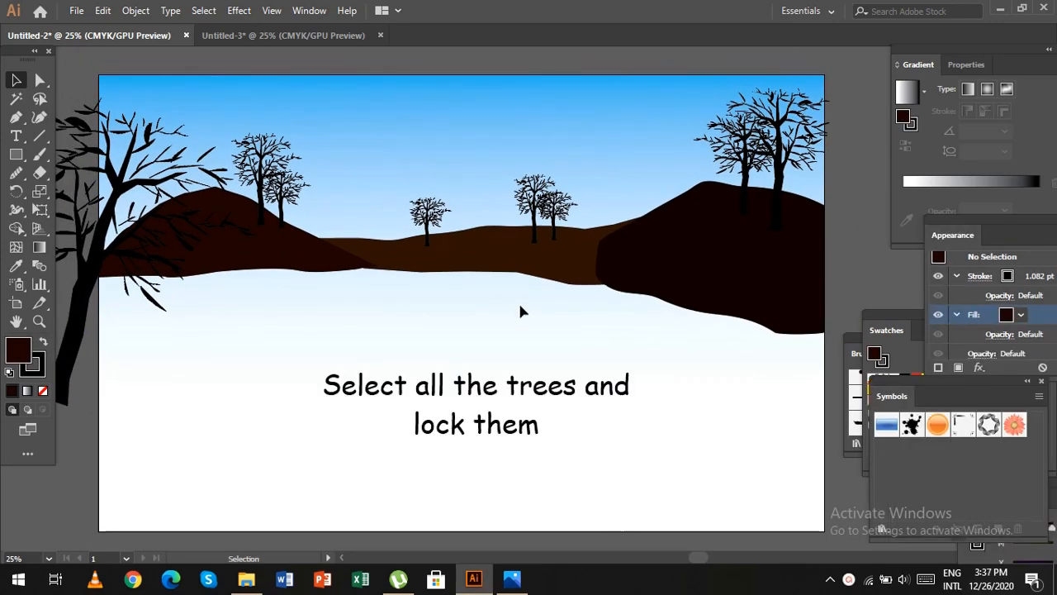
Select all the trees in the landscape and lock them.
{"action": "left_click_drag", "start_coordinate": [79, 57], "coordinate": [839, 304]}
{"action": "left_click", "coordinate": [135, 10]}
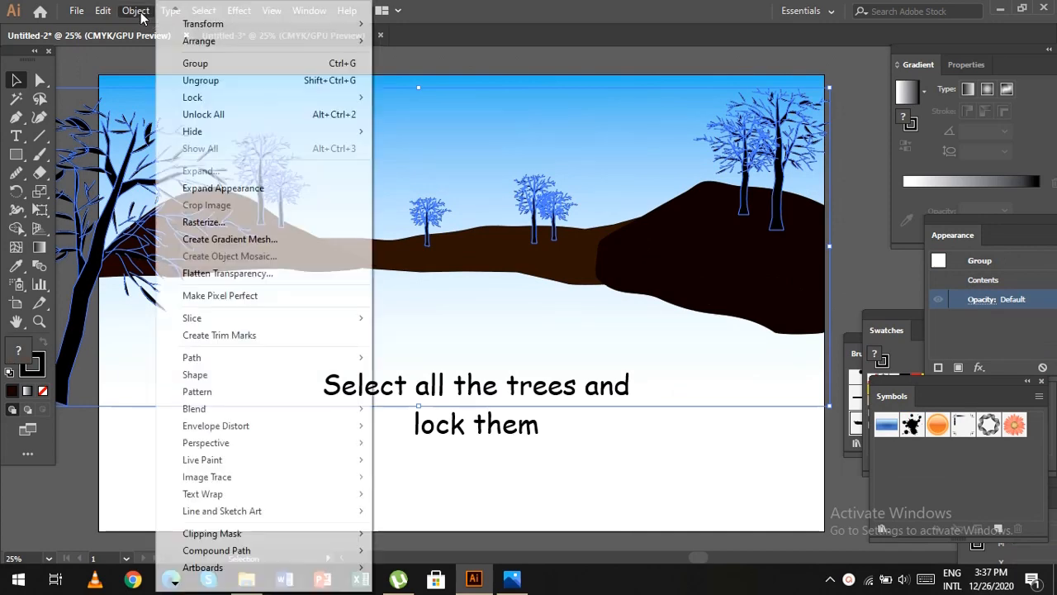
{"action": "mouse_move", "coordinate": [218, 97]}
{"action": "left_click", "coordinate": [399, 98]}
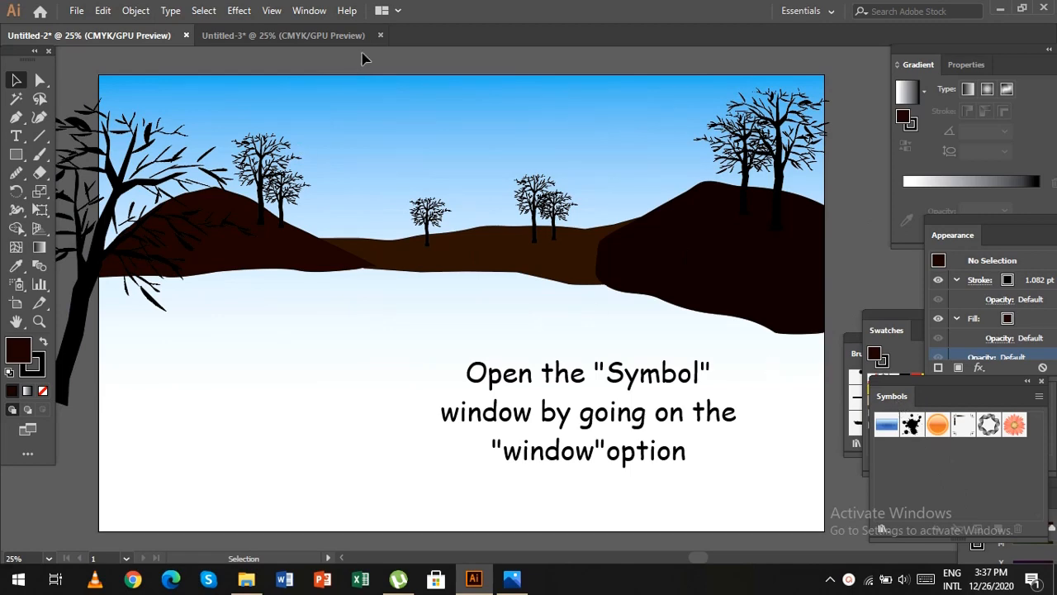
Bring the Symbols window over the artboard and open the Nature symbol library.
{"action": "left_click", "coordinate": [307, 11]}
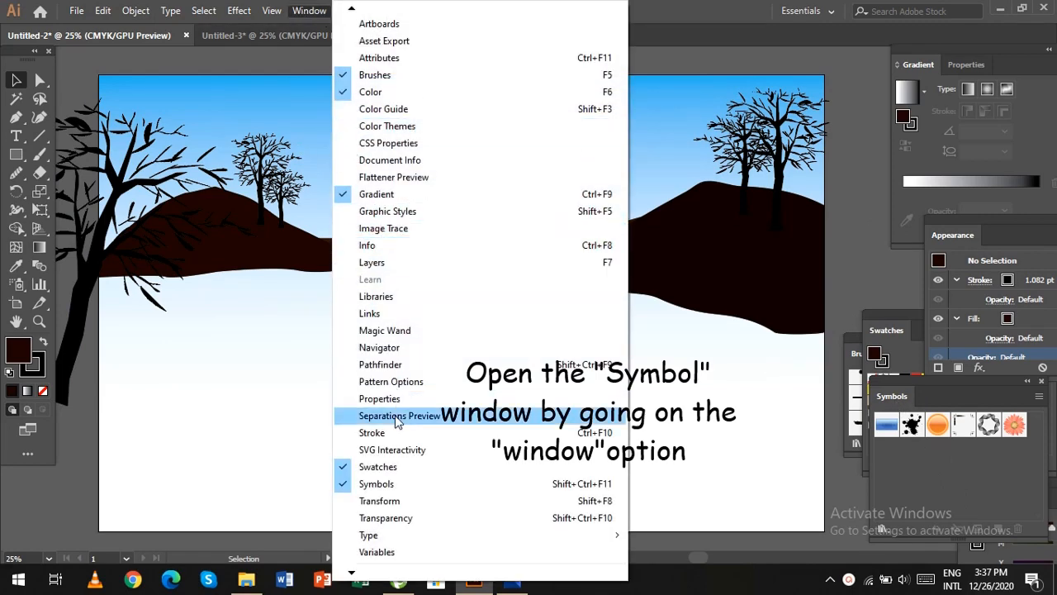
{"action": "left_click", "coordinate": [802, 481]}
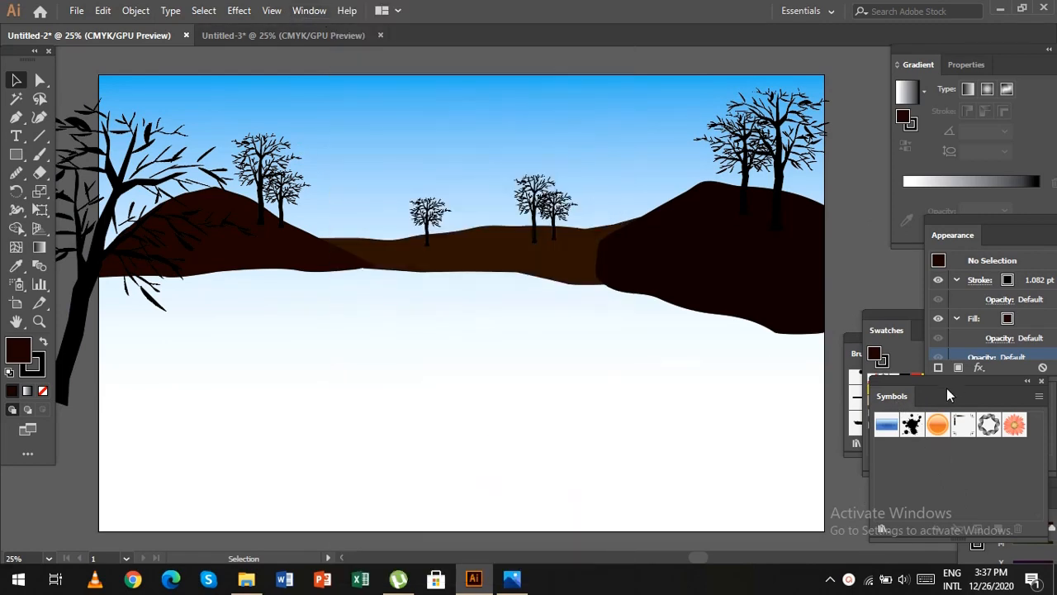
{"action": "left_click_drag", "start_coordinate": [961, 379], "coordinate": [851, 265]}
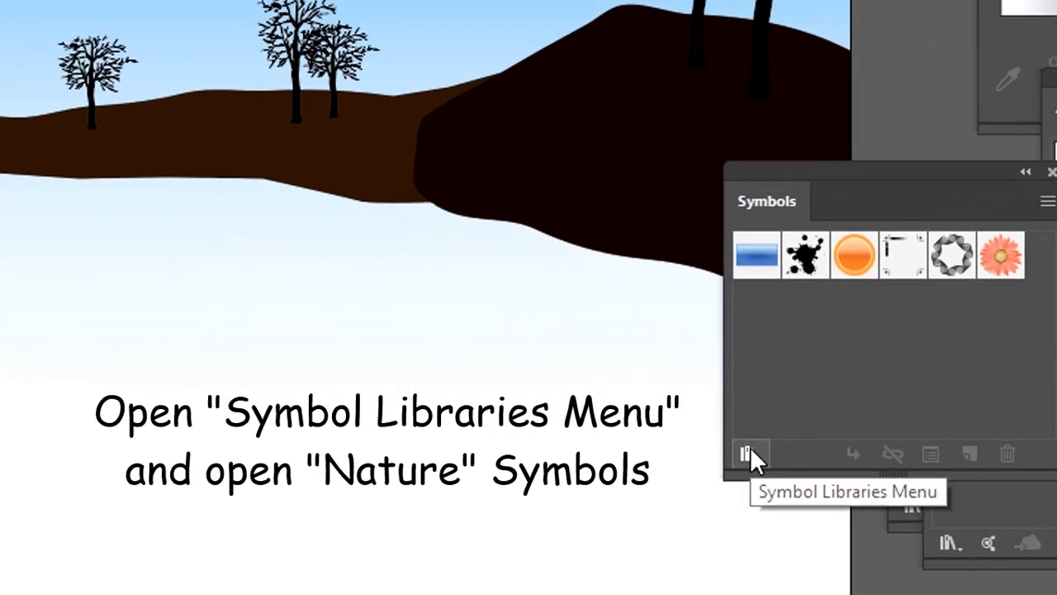
{"action": "left_click", "coordinate": [771, 416]}
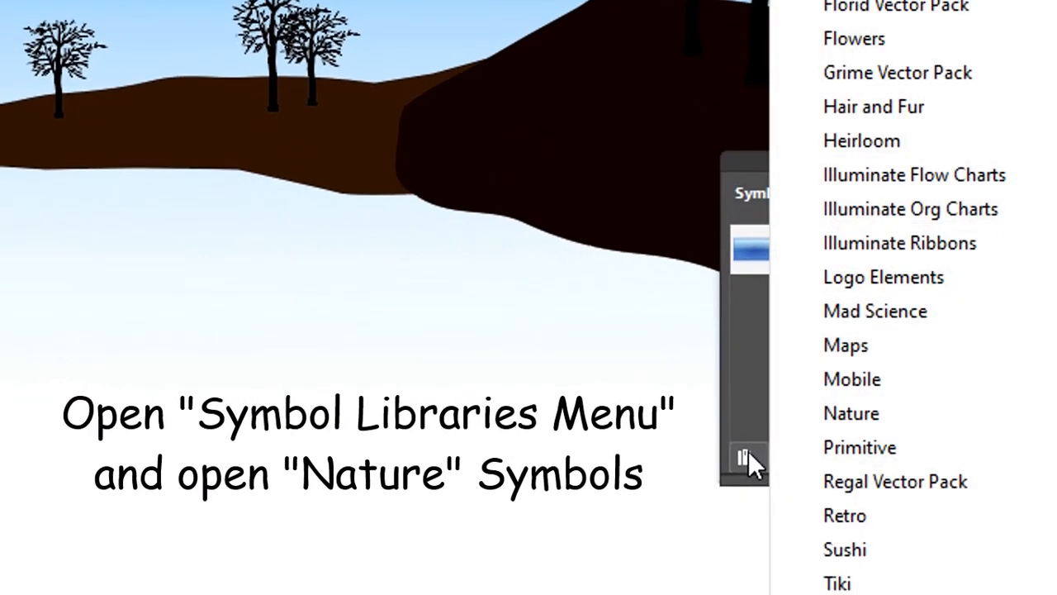
{"action": "left_click", "coordinate": [929, 422]}
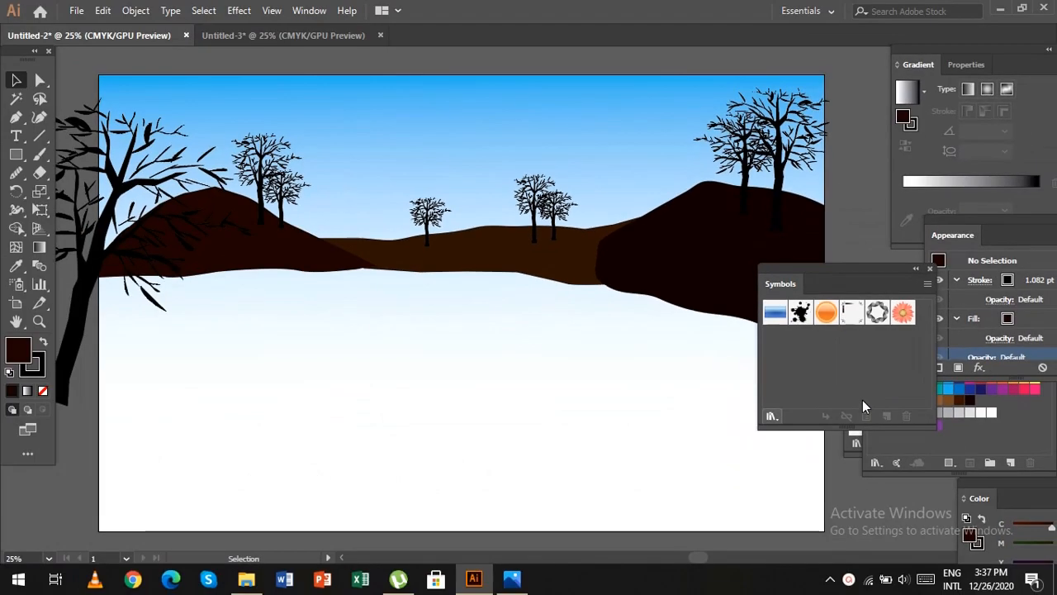
Place the Grass 4 symbol just outside the lower right corner of the artboard and close the Nature library.
{"action": "scroll", "coordinate": [615, 318], "scroll_direction": "down", "scroll_amount": 2}
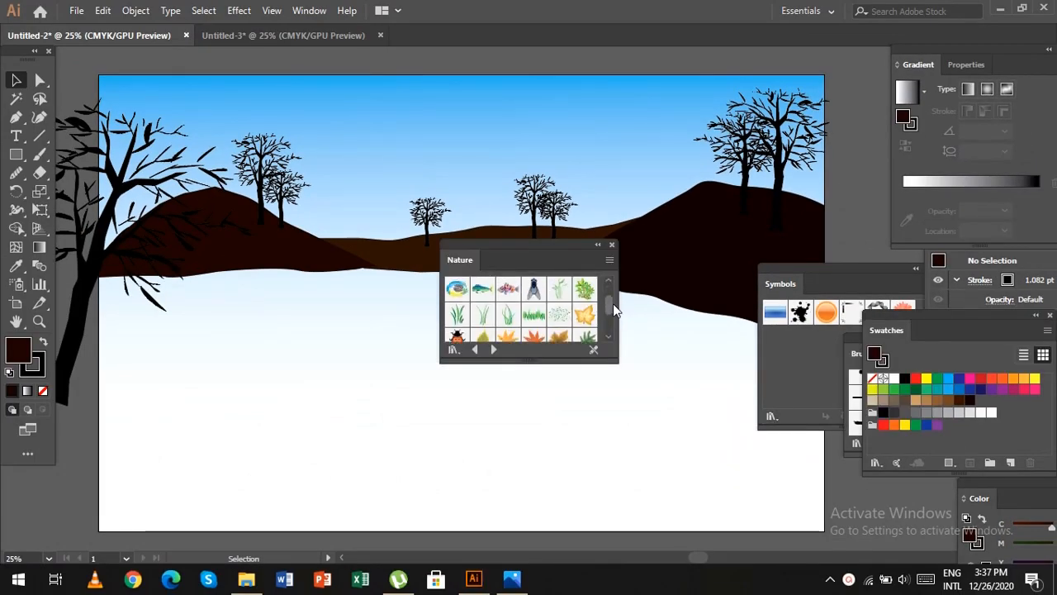
{"action": "left_click_drag", "start_coordinate": [545, 326], "coordinate": [732, 428]}
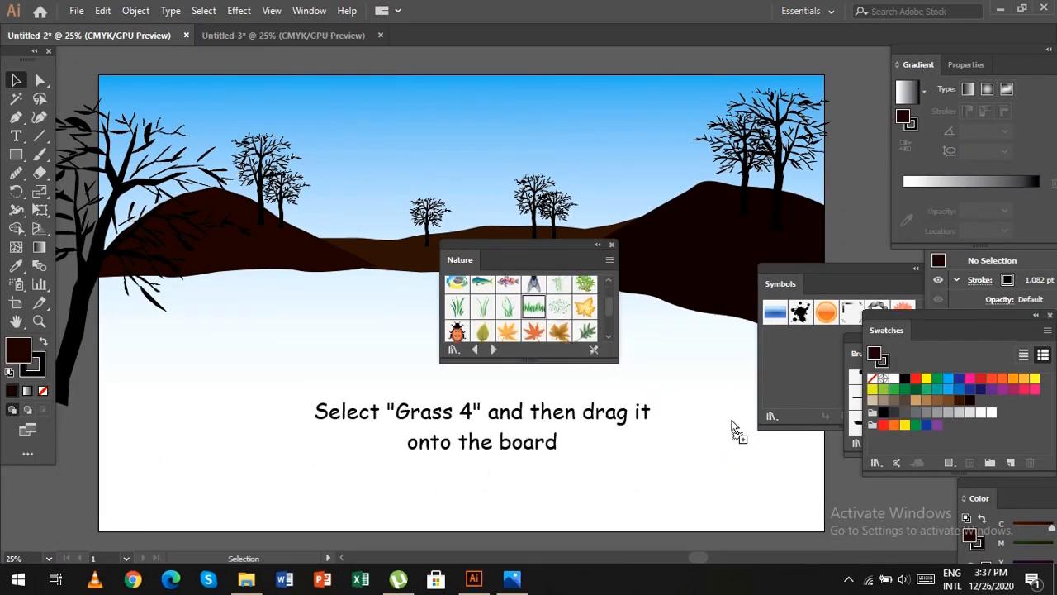
{"action": "left_click_drag", "start_coordinate": [872, 503], "coordinate": [860, 505]}
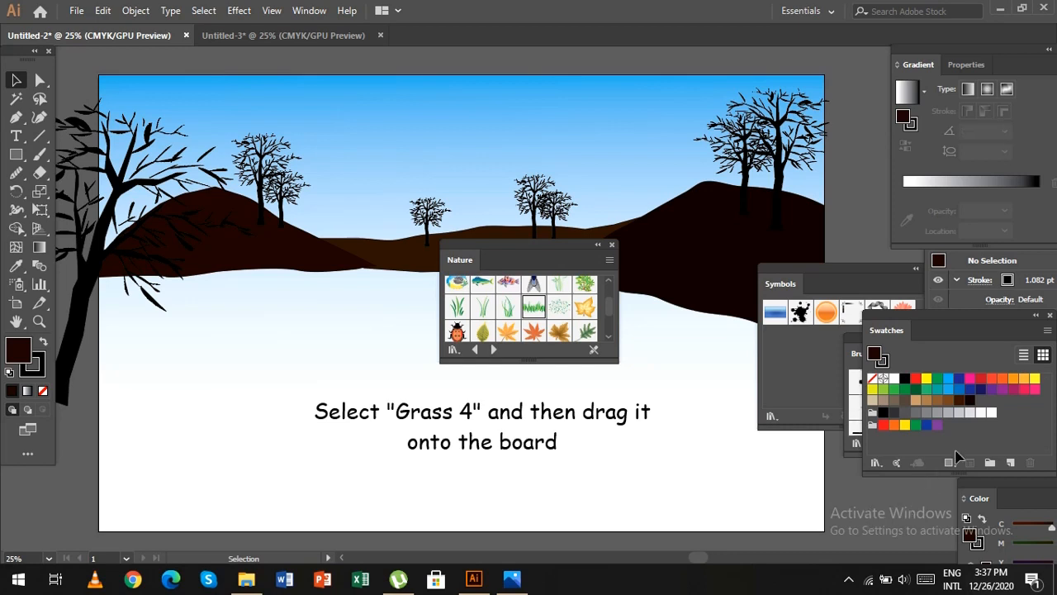
{"action": "left_click", "coordinate": [612, 244]}
{"action": "scroll", "coordinate": [835, 239], "scroll_direction": "down", "scroll_amount": 8}
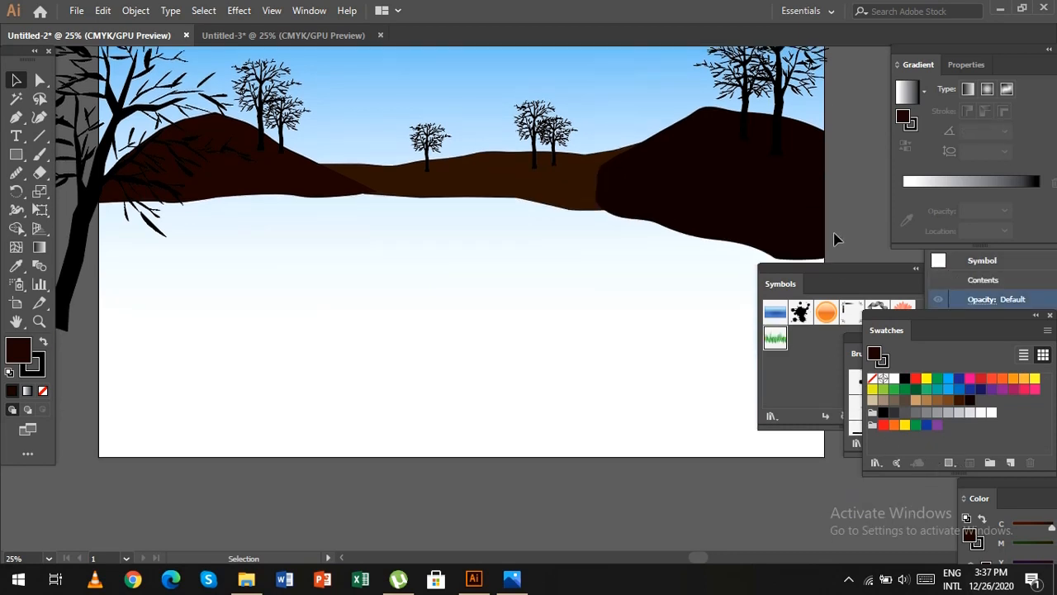
Move the Symbols, Swatches and Brushes windows aside to clear the area around the small grass symbol.
{"action": "left_click_drag", "start_coordinate": [825, 270], "coordinate": [1023, 464]}
{"action": "left_click_drag", "start_coordinate": [950, 316], "coordinate": [1045, 366]}
{"action": "left_click_drag", "start_coordinate": [944, 357], "coordinate": [992, 406]}
{"action": "left_click_drag", "start_coordinate": [893, 340], "coordinate": [947, 409]}
{"action": "scroll", "coordinate": [862, 361], "scroll_direction": "down", "scroll_amount": 5}
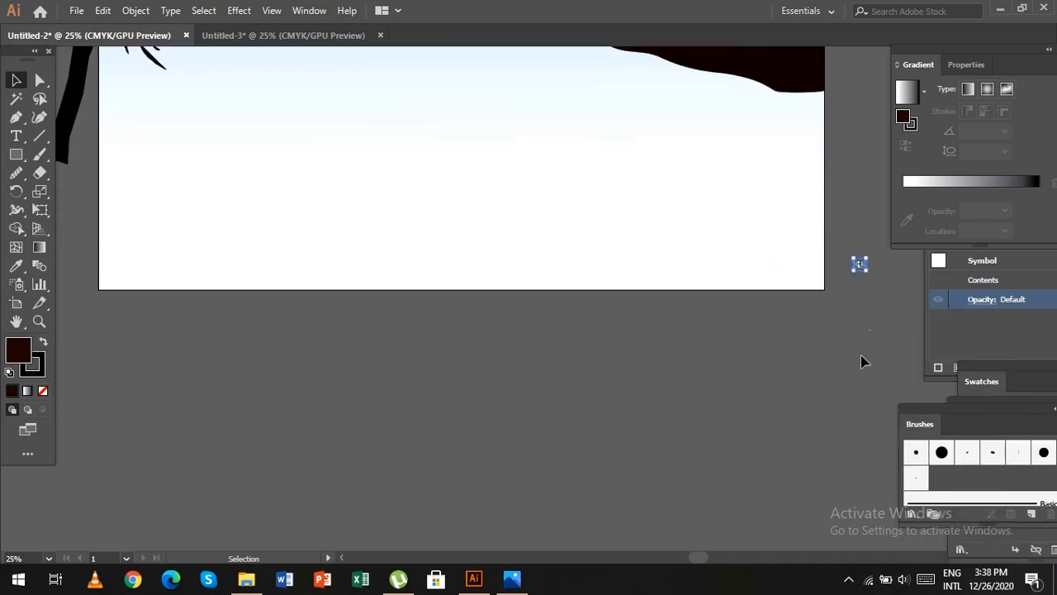
Enlarge the grass symbol, place it on the empty canvas below the artboard and keep it selected.
{"action": "left_click_drag", "start_coordinate": [863, 269], "coordinate": [722, 439]}
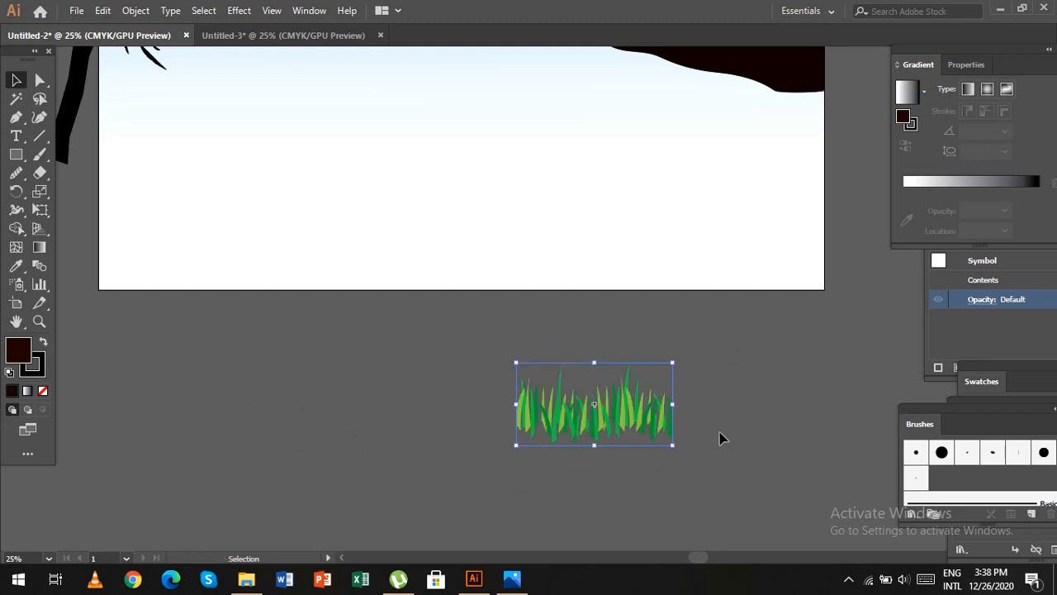
{"action": "left_click", "coordinate": [715, 426]}
{"action": "left_click", "coordinate": [670, 439]}
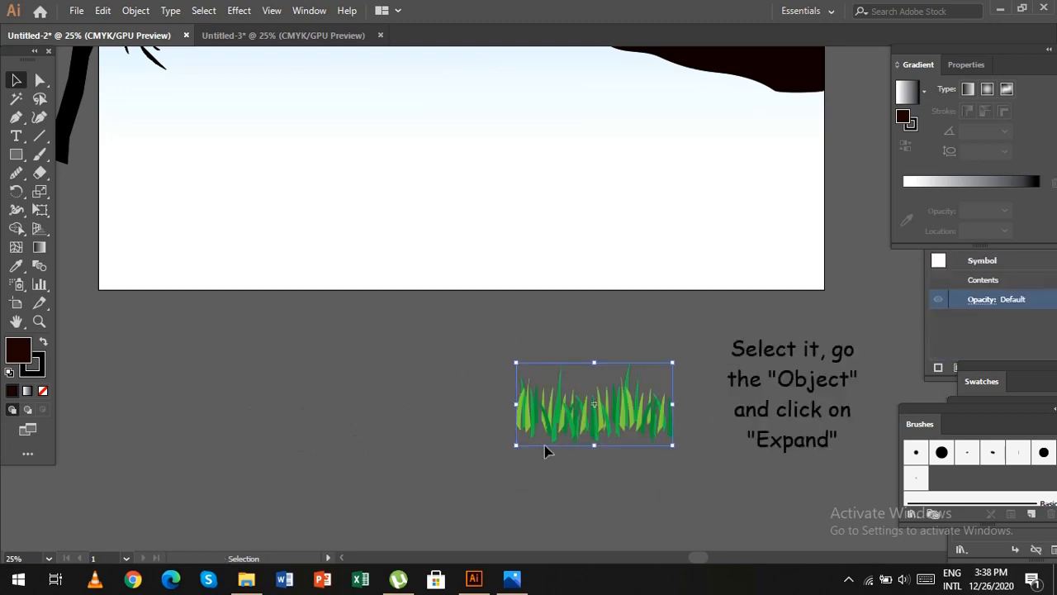
Expand the grass symbol with both Object and Fill enabled.
{"action": "left_click", "coordinate": [135, 10]}
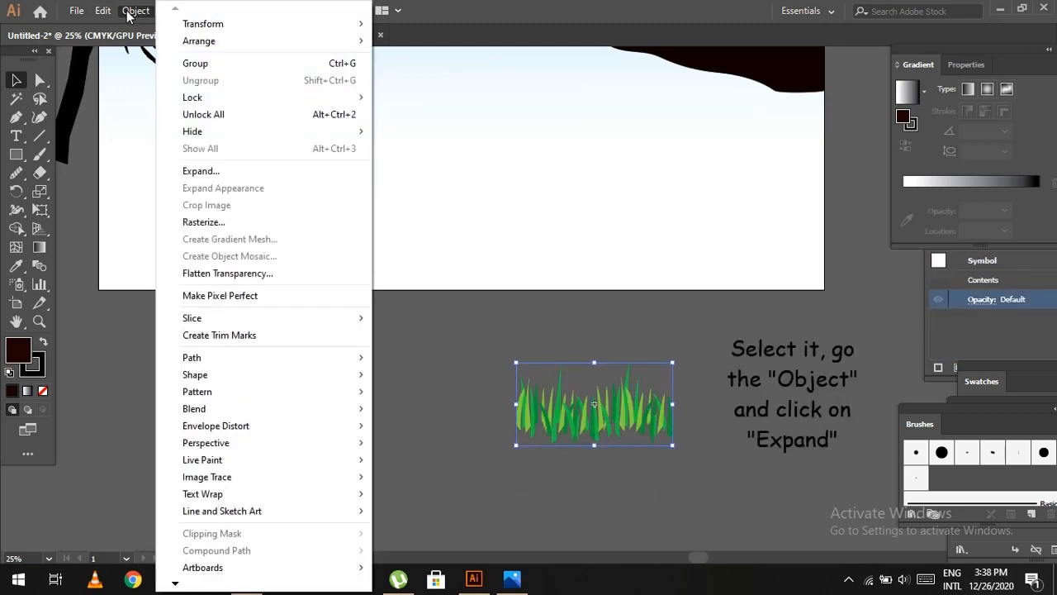
{"action": "left_click", "coordinate": [274, 170]}
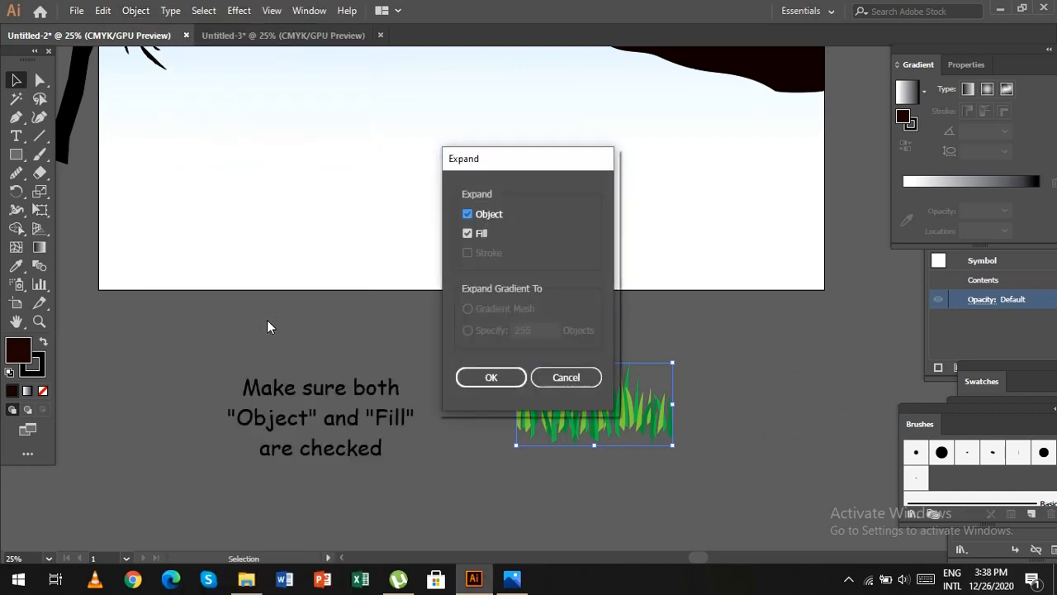
{"action": "left_click", "coordinate": [494, 383]}
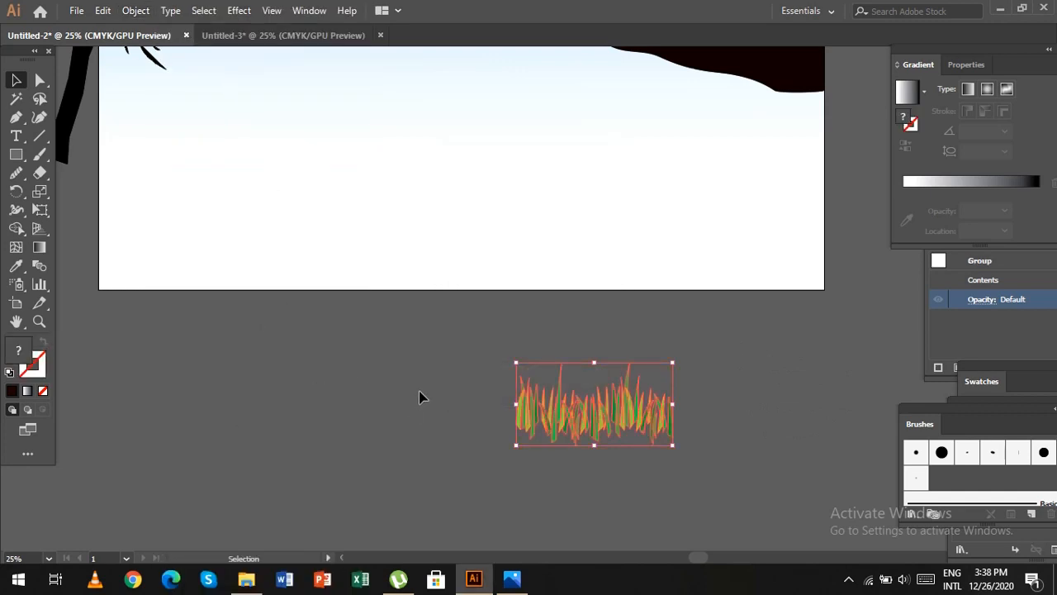
Set the fill colour of the whole expanded grass to black, 000000.
{"action": "left_click", "coordinate": [422, 389]}
{"action": "left_click_drag", "start_coordinate": [436, 403], "coordinate": [580, 485]}
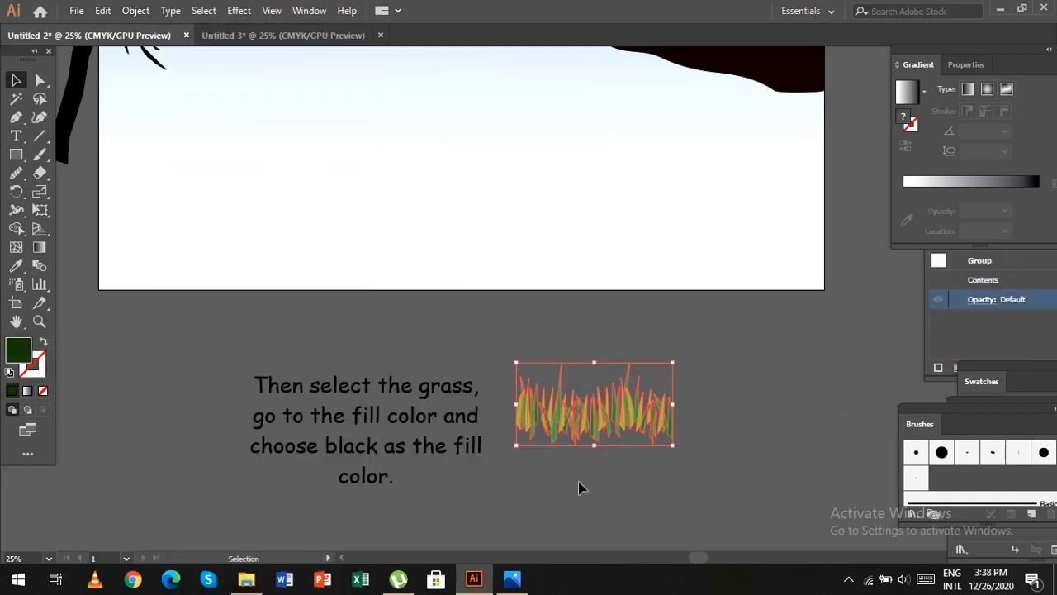
{"action": "double_click", "coordinate": [26, 358]}
{"action": "type", "text": "000000"}
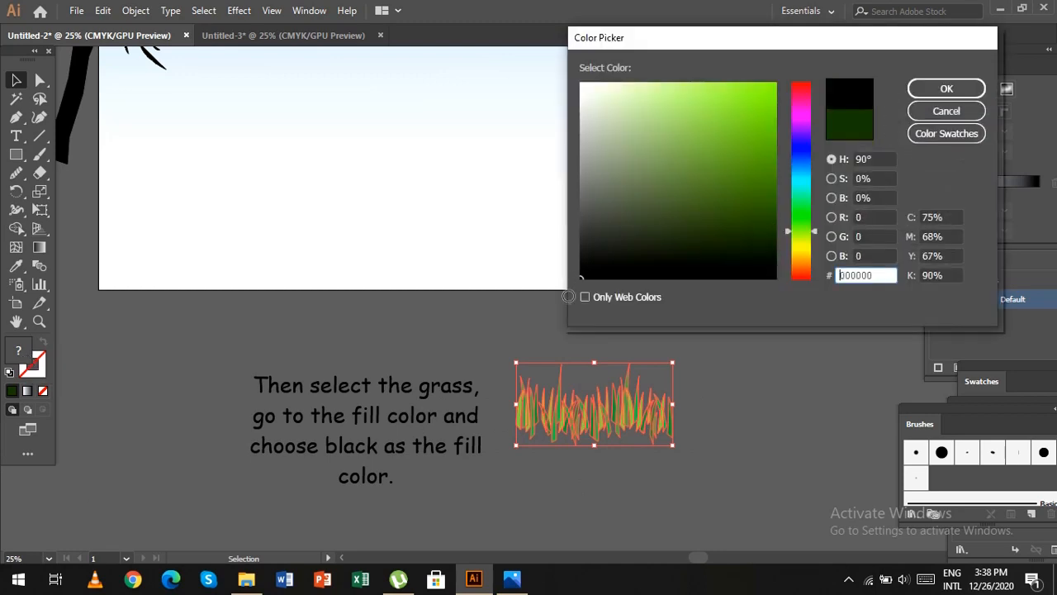
{"action": "left_click", "coordinate": [933, 87]}
{"action": "left_click", "coordinate": [719, 455]}
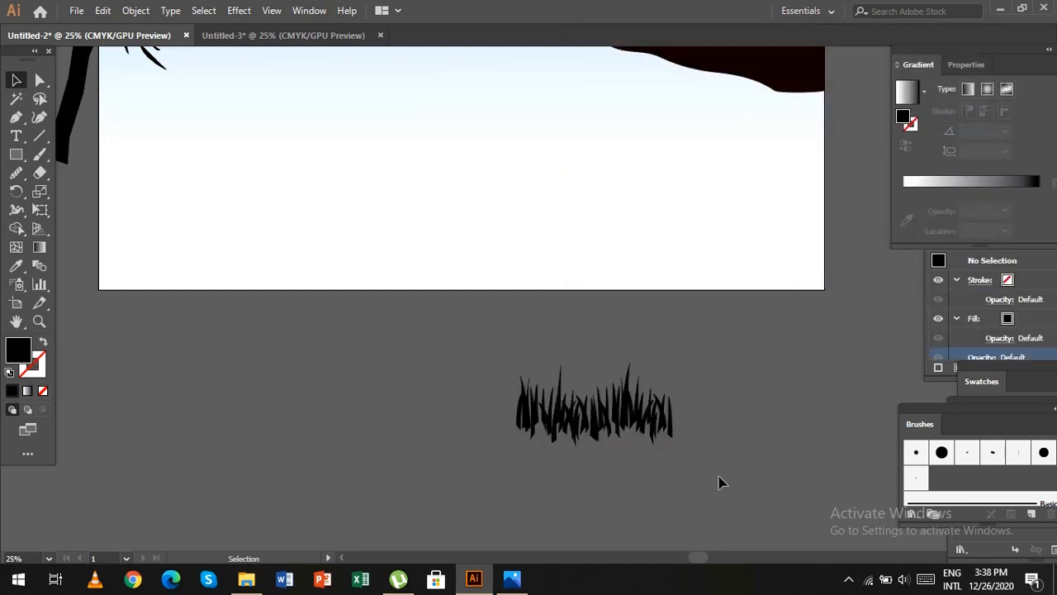
Select all blades of the black grass and group them.
{"action": "left_click", "coordinate": [560, 399]}
{"action": "left_click_drag", "start_coordinate": [491, 337], "coordinate": [764, 479]}
{"action": "key", "text": "ctrl+g"}
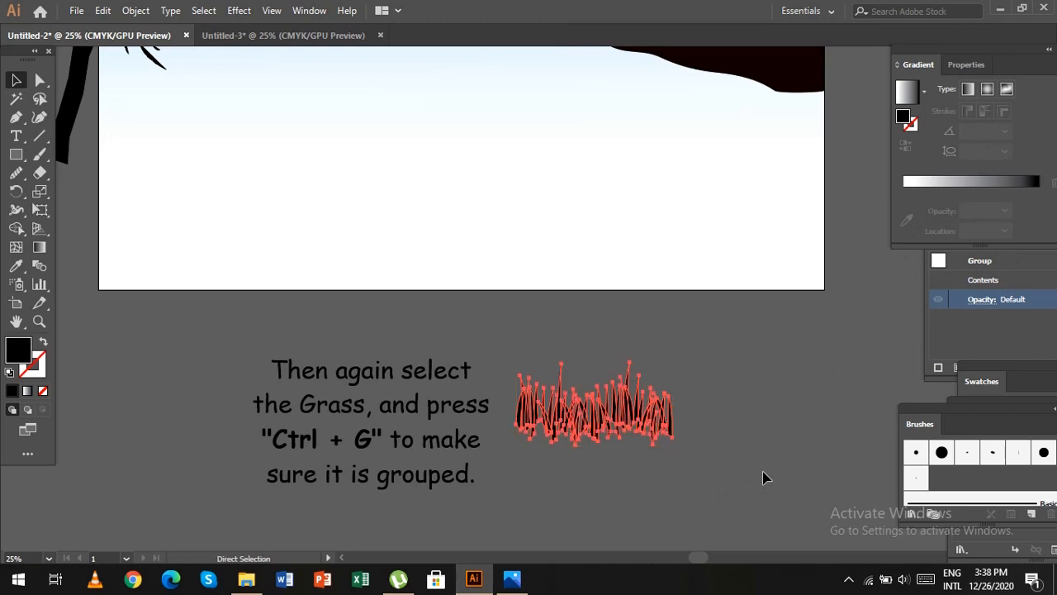
{"action": "left_click", "coordinate": [762, 466]}
{"action": "left_click", "coordinate": [641, 429]}
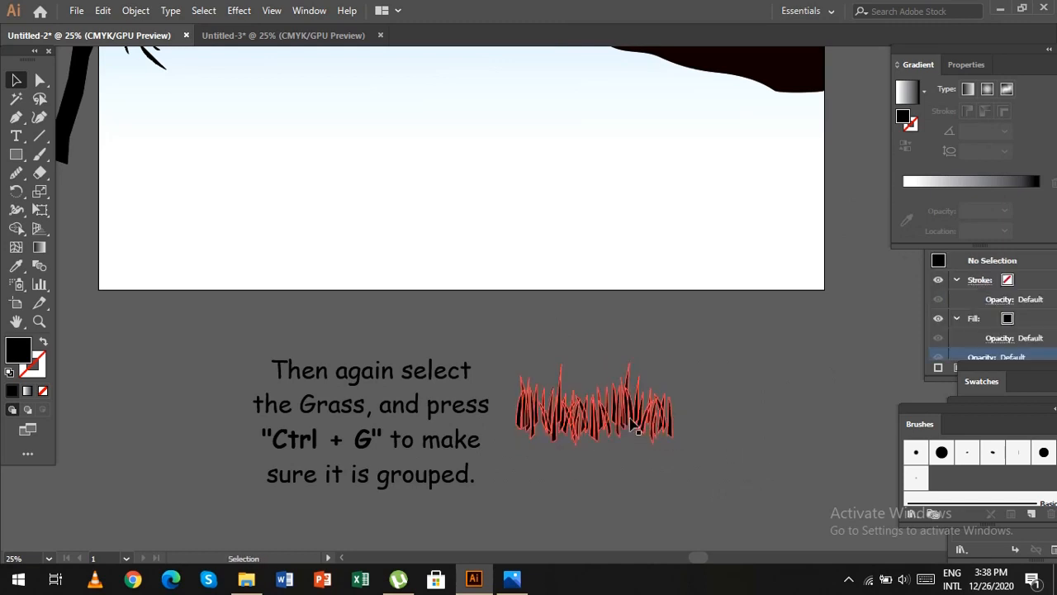
Move the black grass group onto the top of the right hill, around the base of its trees.
{"action": "left_click_drag", "start_coordinate": [632, 427], "coordinate": [670, 253]}
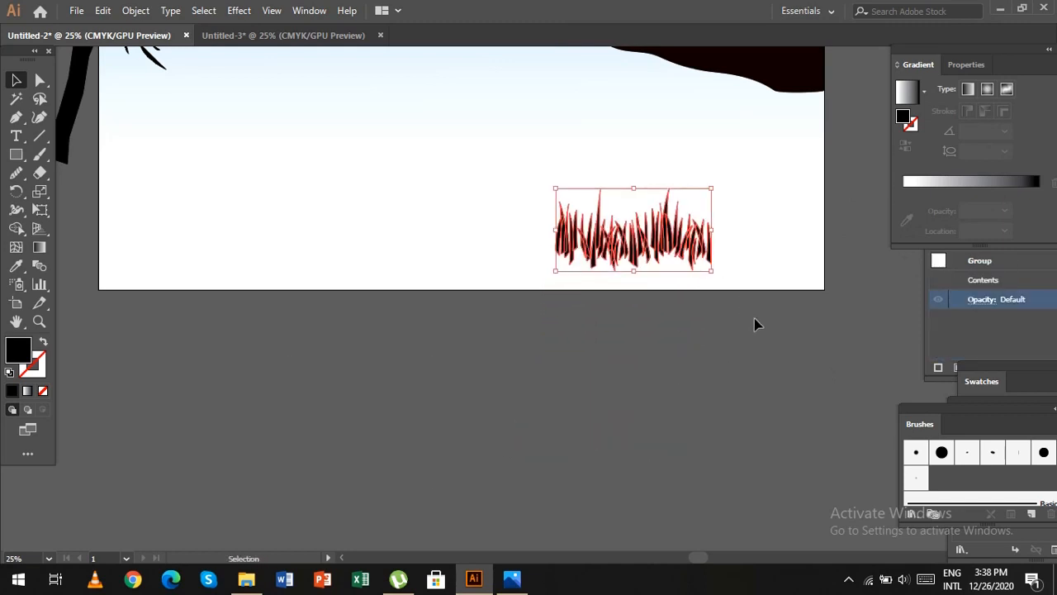
{"action": "scroll", "coordinate": [755, 323], "scroll_direction": "up", "scroll_amount": 5}
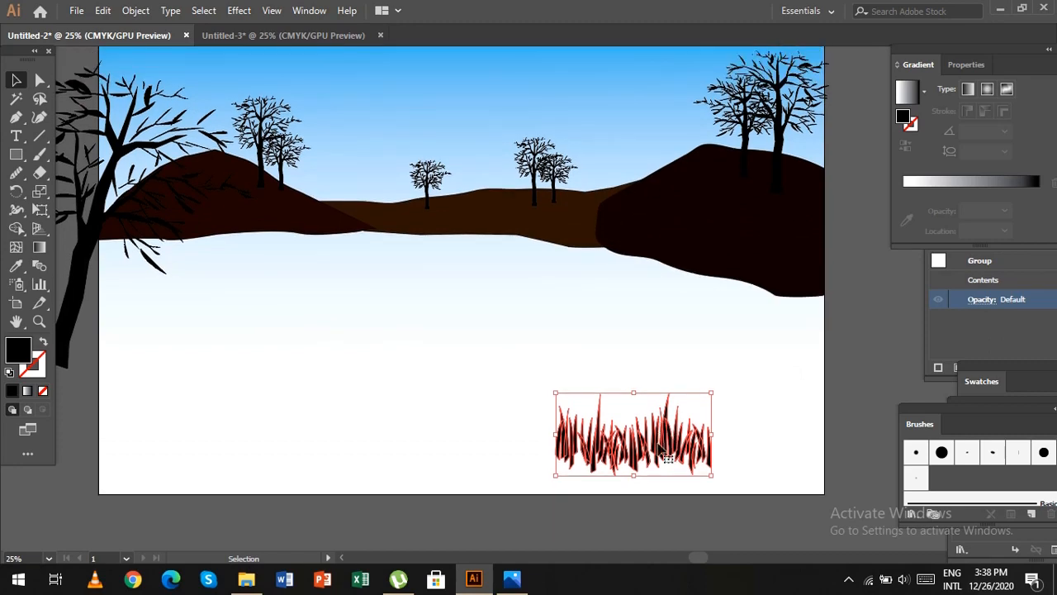
{"action": "left_click_drag", "start_coordinate": [666, 452], "coordinate": [787, 176]}
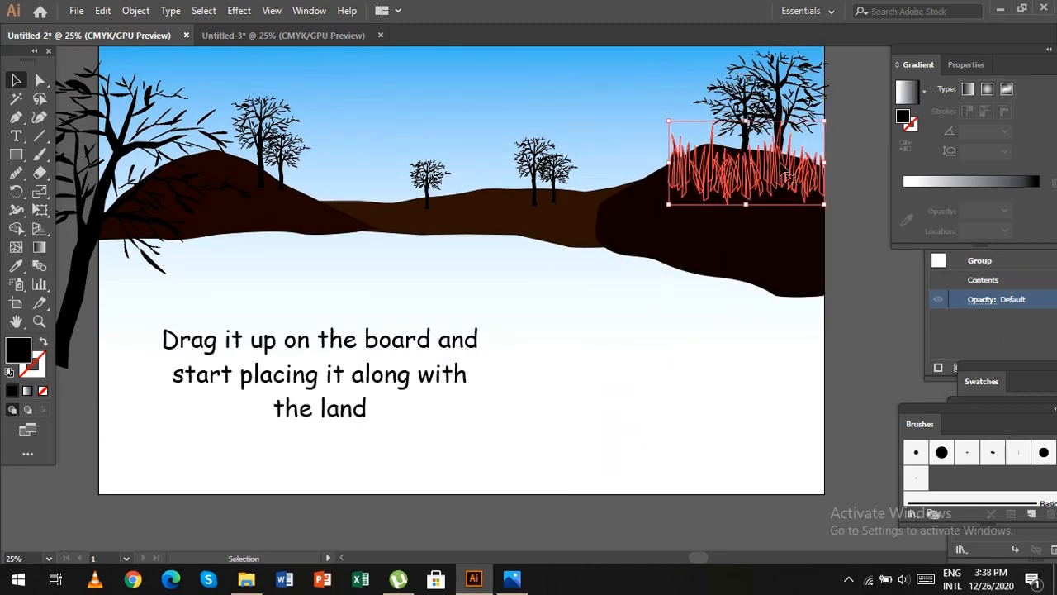
{"action": "key", "text": "ctrl+="}
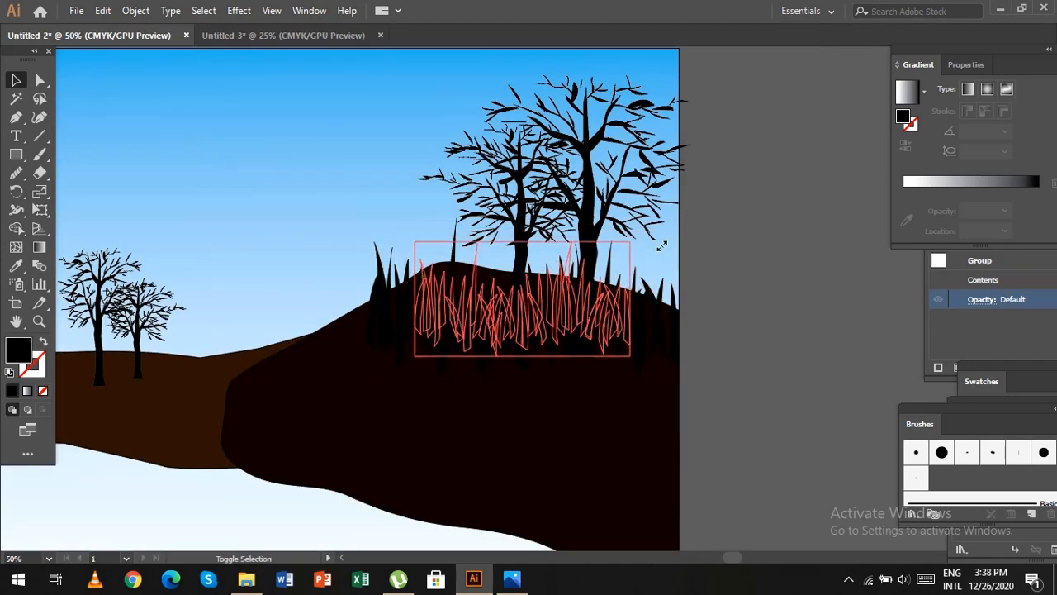
Shrink the grass and line the right hill's crest with copies, tilting them to follow the slope.
{"action": "left_click_drag", "start_coordinate": [662, 245], "coordinate": [682, 219]}
{"action": "left_click_drag", "start_coordinate": [473, 335], "coordinate": [463, 317]}
{"action": "left_click_drag", "start_coordinate": [689, 233], "coordinate": [661, 241]}
{"action": "left_click_drag", "start_coordinate": [628, 285], "coordinate": [552, 283]}
{"action": "left_click", "coordinate": [773, 334]}
{"action": "left_click_drag", "start_coordinate": [598, 313], "coordinate": [456, 349]}
{"action": "left_click_drag", "start_coordinate": [526, 269], "coordinate": [526, 269]}
{"action": "left_click_drag", "start_coordinate": [465, 360], "coordinate": [541, 326]}
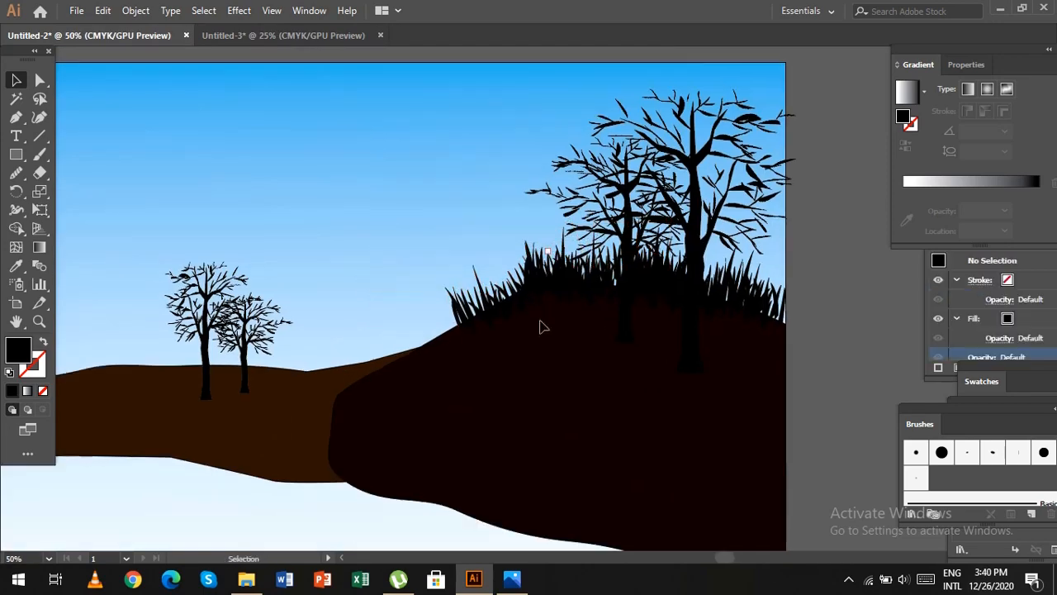
Continue the grass copies down the right hill's left slope and onto the middle hill.
{"action": "left_click_drag", "start_coordinate": [501, 297], "coordinate": [444, 327]}
{"action": "left_click_drag", "start_coordinate": [397, 382], "coordinate": [696, 404]}
{"action": "left_click_drag", "start_coordinate": [726, 359], "coordinate": [702, 408]}
{"action": "left_click_drag", "start_coordinate": [642, 391], "coordinate": [543, 395]}
{"action": "left_click_drag", "start_coordinate": [543, 395], "coordinate": [636, 436]}
{"action": "left_click_drag", "start_coordinate": [637, 436], "coordinate": [603, 451]}
{"action": "left_click_drag", "start_coordinate": [545, 437], "coordinate": [409, 449]}
Extend the row of grass copies along the middle hill's top edge to the foot of the left hill.
{"action": "left_click_drag", "start_coordinate": [409, 450], "coordinate": [343, 453]}
{"action": "left_click_drag", "start_coordinate": [404, 467], "coordinate": [401, 478]}
{"action": "left_click_drag", "start_coordinate": [364, 448], "coordinate": [420, 448]}
{"action": "left_click_drag", "start_coordinate": [420, 449], "coordinate": [307, 451]}
{"action": "left_click_drag", "start_coordinate": [310, 460], "coordinate": [539, 456]}
{"action": "left_click_drag", "start_coordinate": [564, 465], "coordinate": [571, 470]}
{"action": "left_click_drag", "start_coordinate": [580, 410], "coordinate": [583, 429]}
Line the left hill's crest with rotated grass copies, from its right slope over the peak to the artboard's left edge.
{"action": "left_click_drag", "start_coordinate": [535, 452], "coordinate": [442, 415]}
{"action": "left_click_drag", "start_coordinate": [441, 415], "coordinate": [373, 385]}
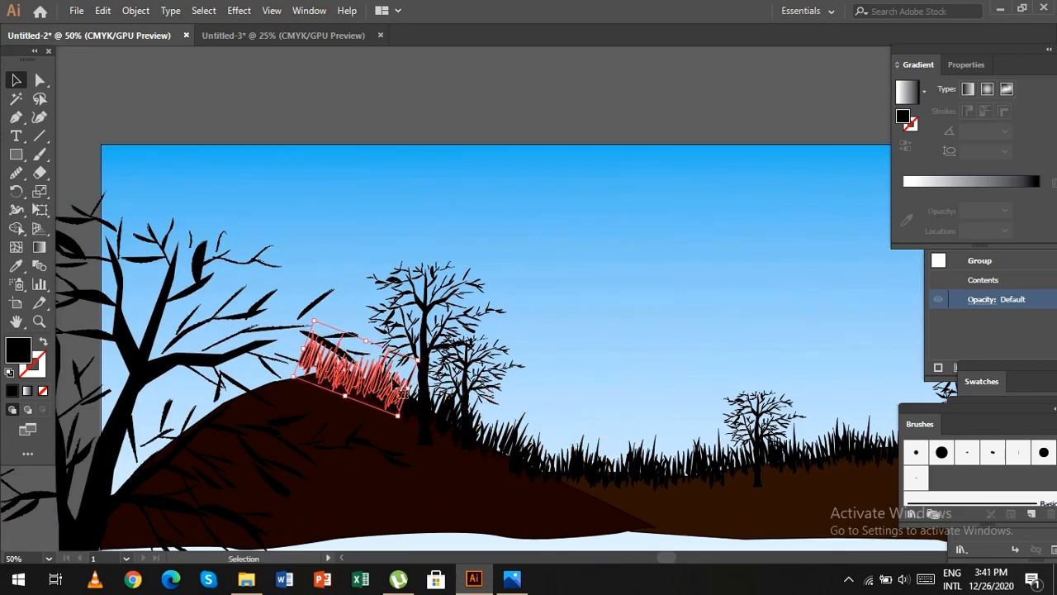
{"action": "left_click_drag", "start_coordinate": [406, 420], "coordinate": [412, 386]}
{"action": "left_click_drag", "start_coordinate": [368, 380], "coordinate": [223, 410]}
{"action": "left_click_drag", "start_coordinate": [274, 420], "coordinate": [142, 459]}
{"action": "left_click_drag", "start_coordinate": [208, 460], "coordinate": [203, 439]}
{"action": "left_click_drag", "start_coordinate": [139, 459], "coordinate": [210, 407]}
{"action": "left_click", "coordinate": [663, 410]}
Unlock all locked objects in the illustration and clear the selection.
{"action": "key", "text": "ctrl+minus"}
{"action": "key", "text": "ctrl+minus"}
{"action": "key", "text": "ctrl+minus"}
{"action": "key", "text": "ctrl+plus"}
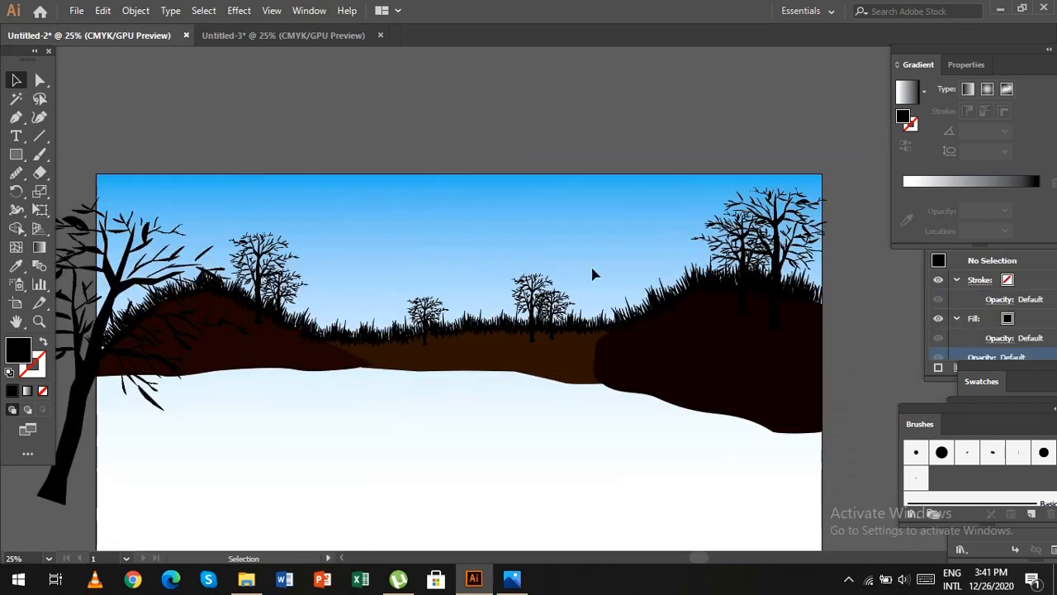
{"action": "left_click", "coordinate": [170, 11]}
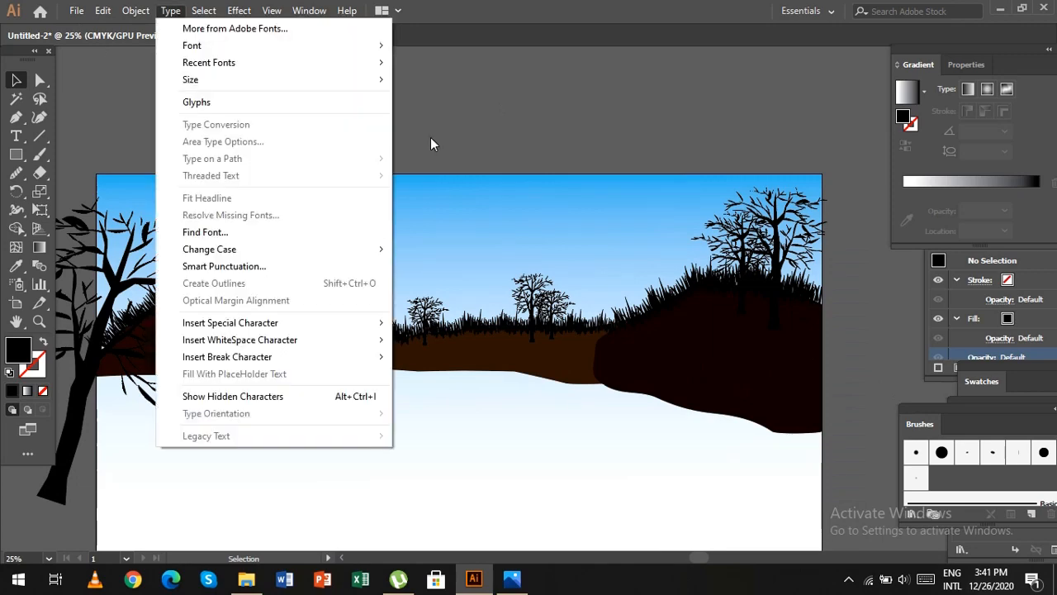
{"action": "left_click", "coordinate": [430, 138]}
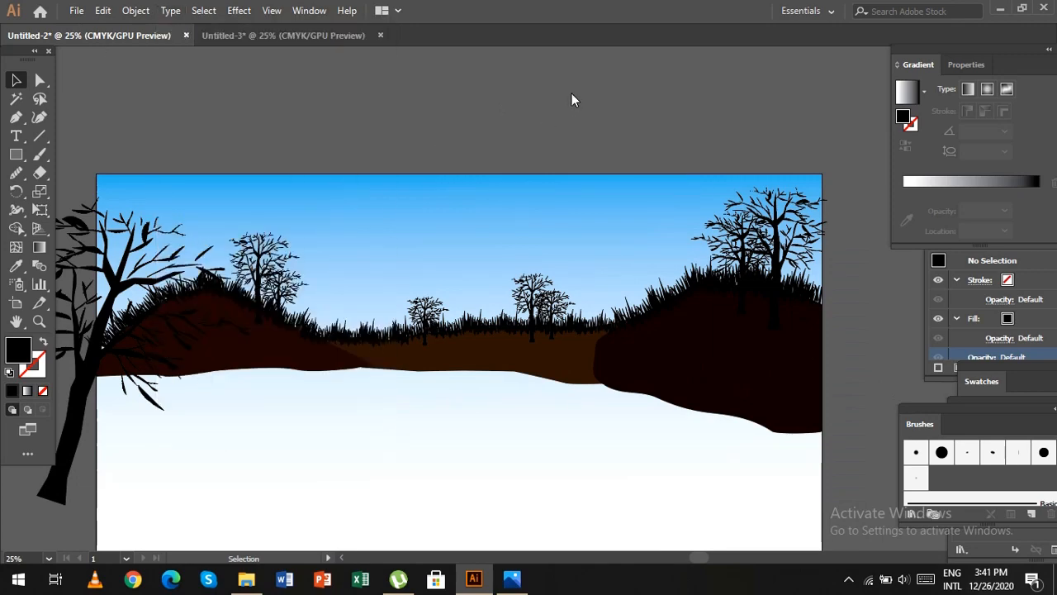
{"action": "left_click", "coordinate": [132, 10]}
{"action": "left_click", "coordinate": [240, 113]}
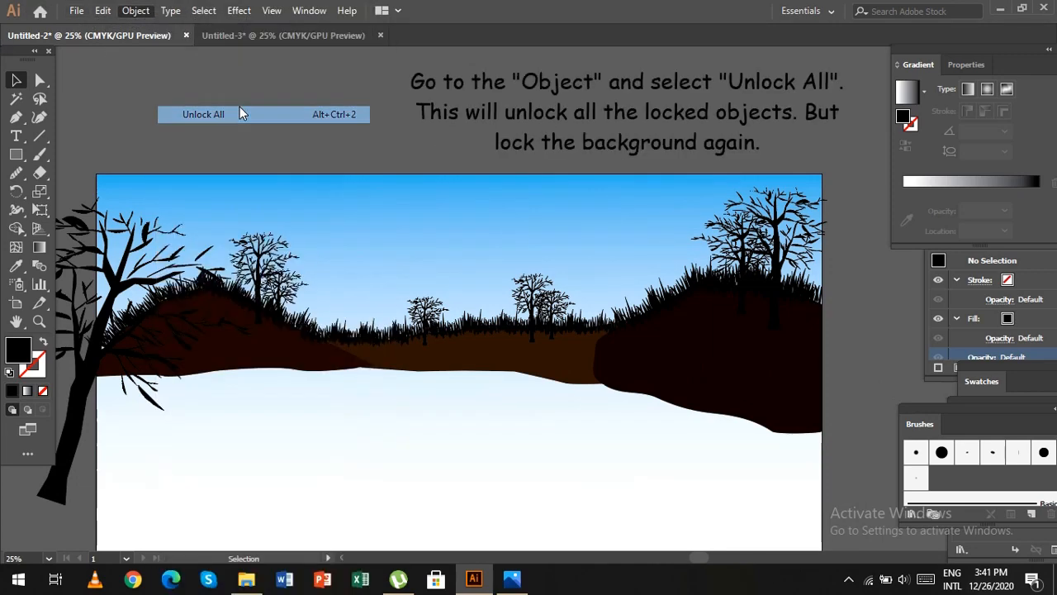
{"action": "left_click", "coordinate": [465, 140]}
Select the gradient sky background and lock only that object.
{"action": "left_click", "coordinate": [574, 206]}
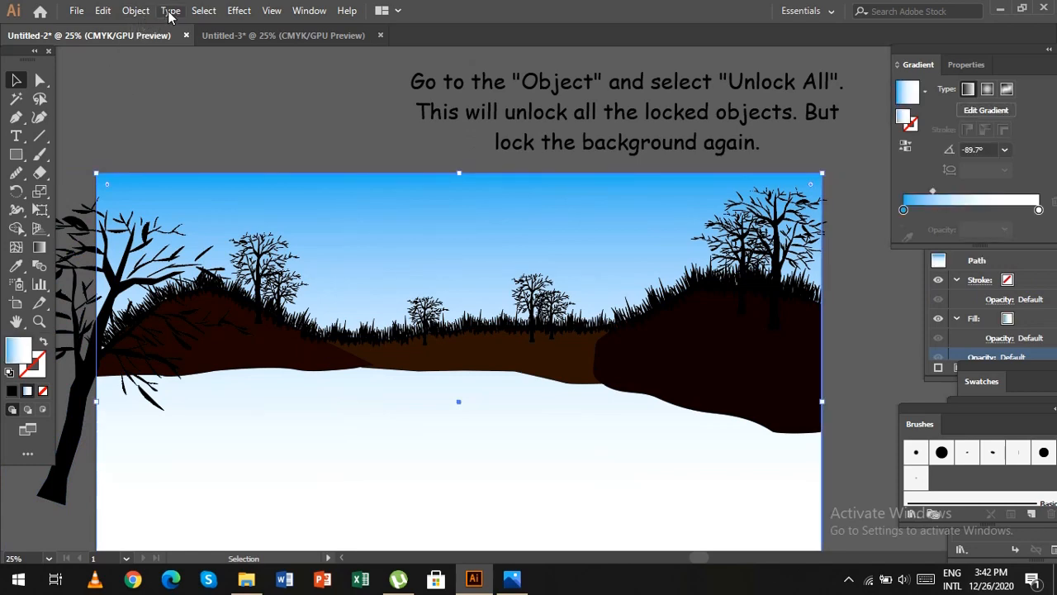
{"action": "left_click", "coordinate": [171, 11]}
{"action": "left_click", "coordinate": [136, 12]}
{"action": "left_click", "coordinate": [136, 13]}
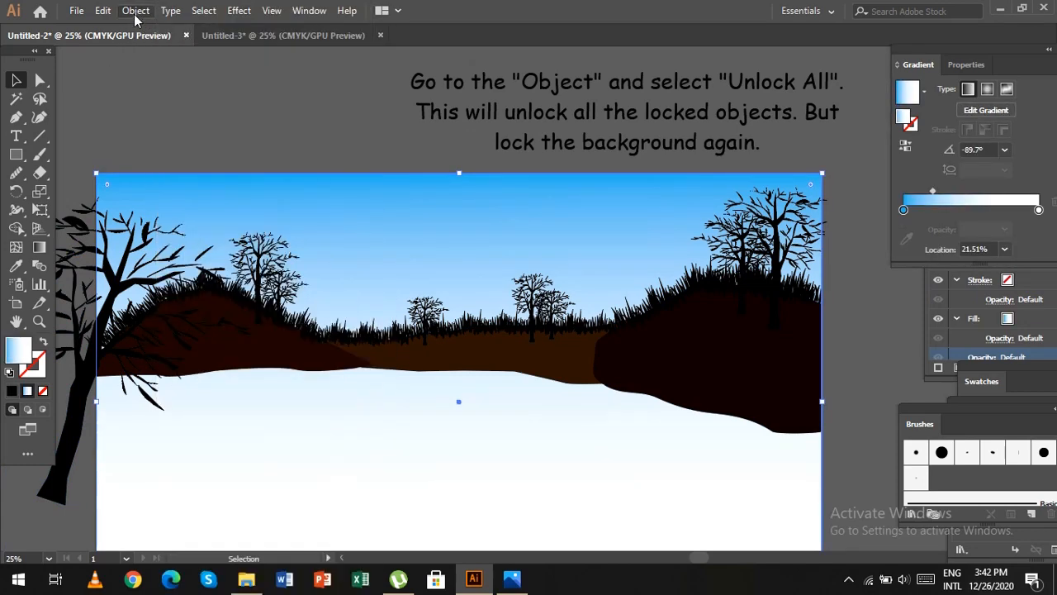
{"action": "left_click", "coordinate": [137, 10]}
{"action": "mouse_move", "coordinate": [267, 103]}
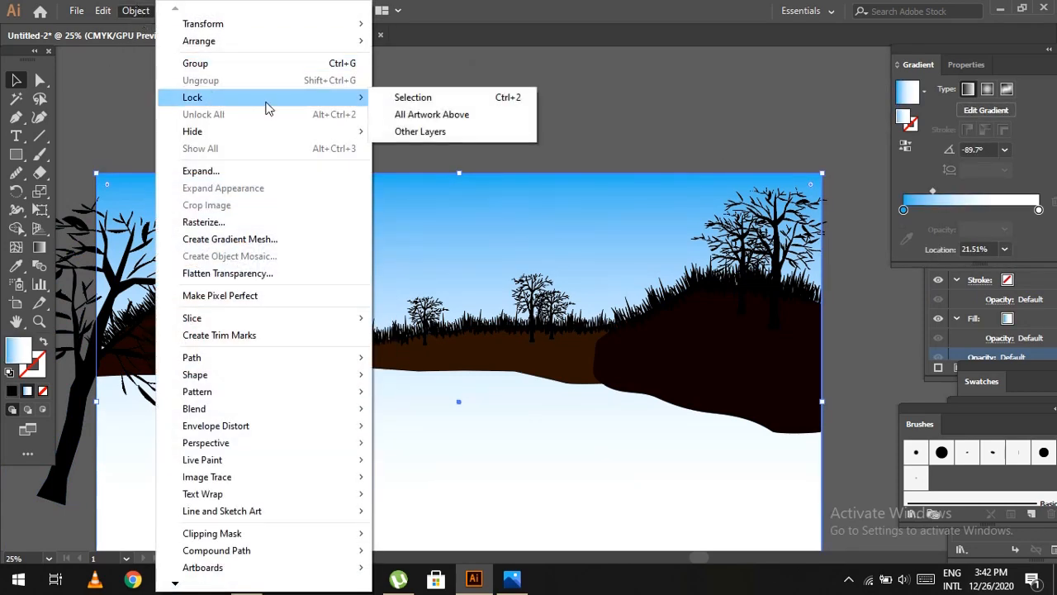
{"action": "left_click", "coordinate": [403, 99]}
Bring the middle brown hill to the front of the grass and the trees standing on it.
{"action": "scroll", "coordinate": [470, 113], "scroll_direction": "down", "scroll_amount": 1}
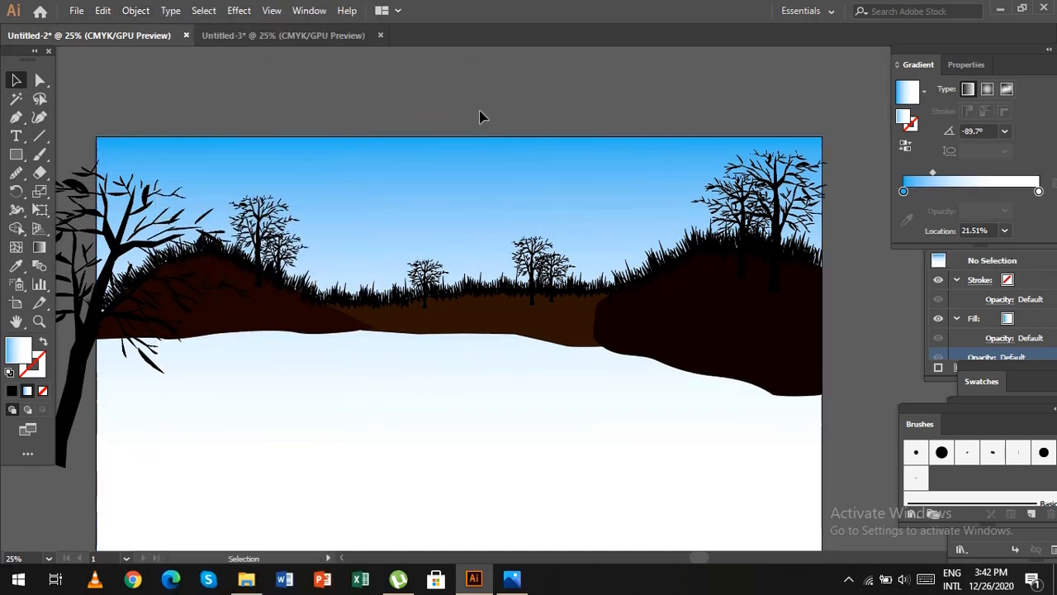
{"action": "left_click", "coordinate": [727, 345]}
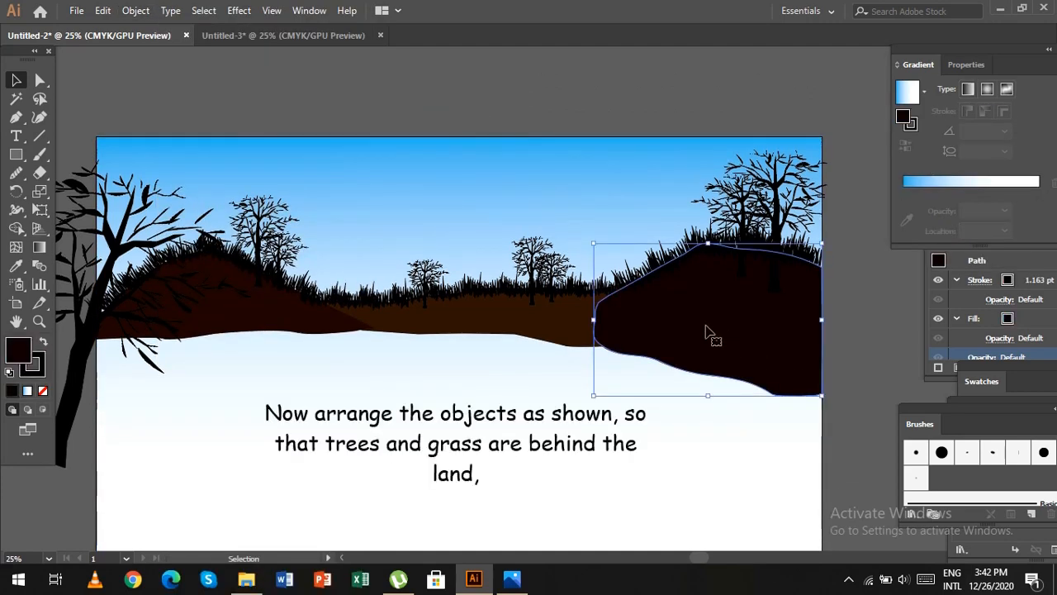
{"action": "left_click", "coordinate": [463, 318]}
{"action": "right_click", "coordinate": [464, 316]}
{"action": "mouse_move", "coordinate": [557, 484]}
{"action": "left_click", "coordinate": [657, 483]}
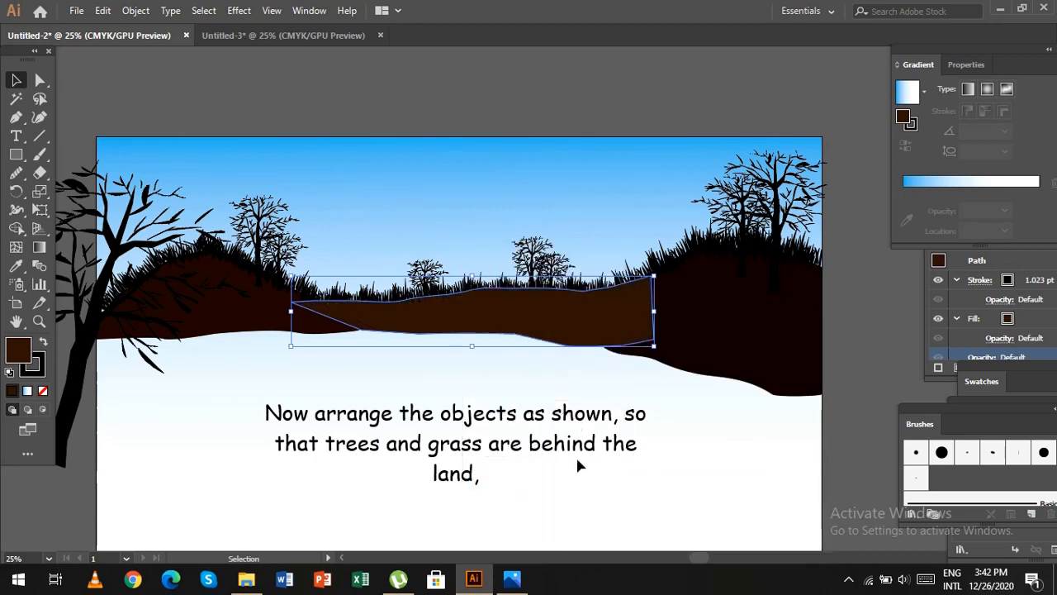
Bring the dark right hill to the front so it covers the tree trunks and grass bases.
{"action": "left_click", "coordinate": [711, 342]}
{"action": "right_click", "coordinate": [710, 342]}
{"action": "mouse_move", "coordinate": [765, 266]}
{"action": "left_click", "coordinate": [661, 263]}
{"action": "left_click", "coordinate": [589, 190]}
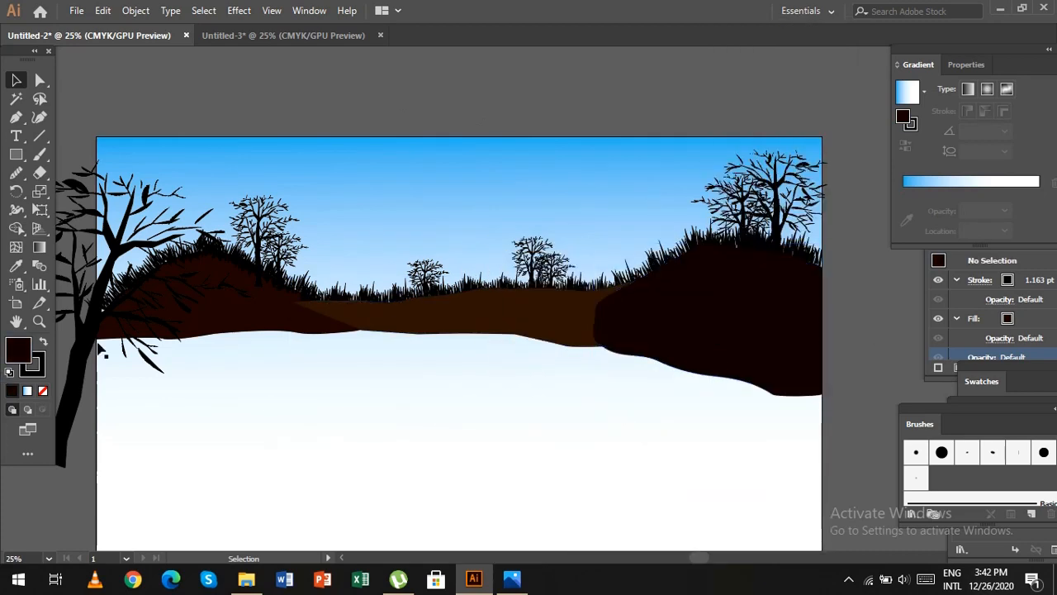
Bring the left hill to the front of its grass and trees.
{"action": "left_click", "coordinate": [252, 315]}
{"action": "right_click", "coordinate": [255, 315]}
{"action": "mouse_move", "coordinate": [401, 488]}
{"action": "left_click", "coordinate": [445, 487]}
Bring the large foreground tree at the artboard's left edge to the front and clear the selection.
{"action": "left_click", "coordinate": [75, 356]}
{"action": "right_click", "coordinate": [74, 356]}
{"action": "mouse_move", "coordinate": [216, 275]}
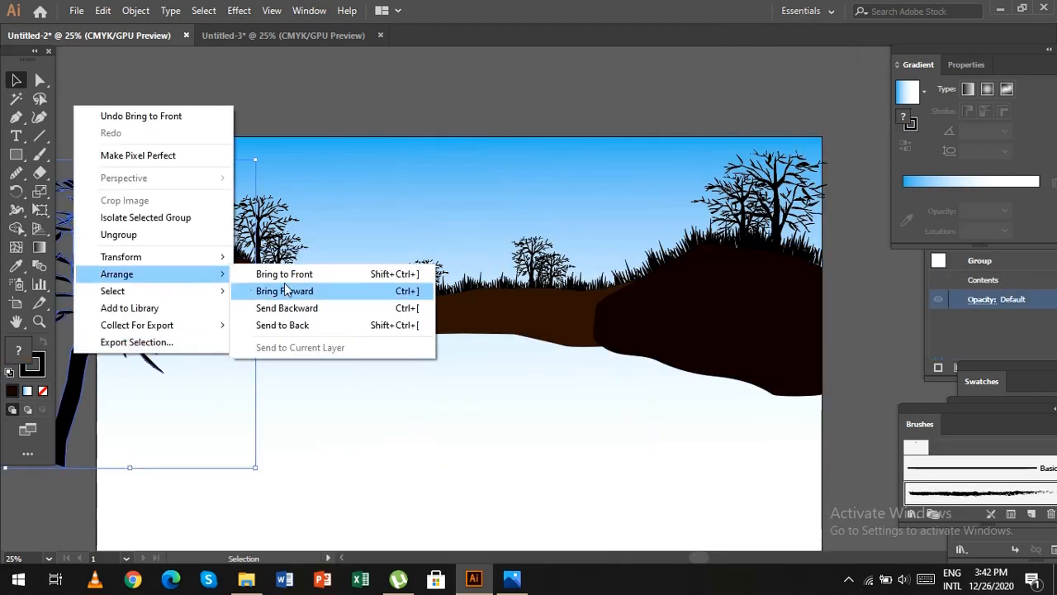
{"action": "left_click", "coordinate": [291, 275]}
{"action": "left_click", "coordinate": [393, 131]}
Group all the unlocked hills, trees and grass together and lock the group.
{"action": "scroll", "coordinate": [96, 80], "scroll_direction": "down", "scroll_amount": 1}
{"action": "left_click_drag", "start_coordinate": [322, 277], "coordinate": [850, 394]}
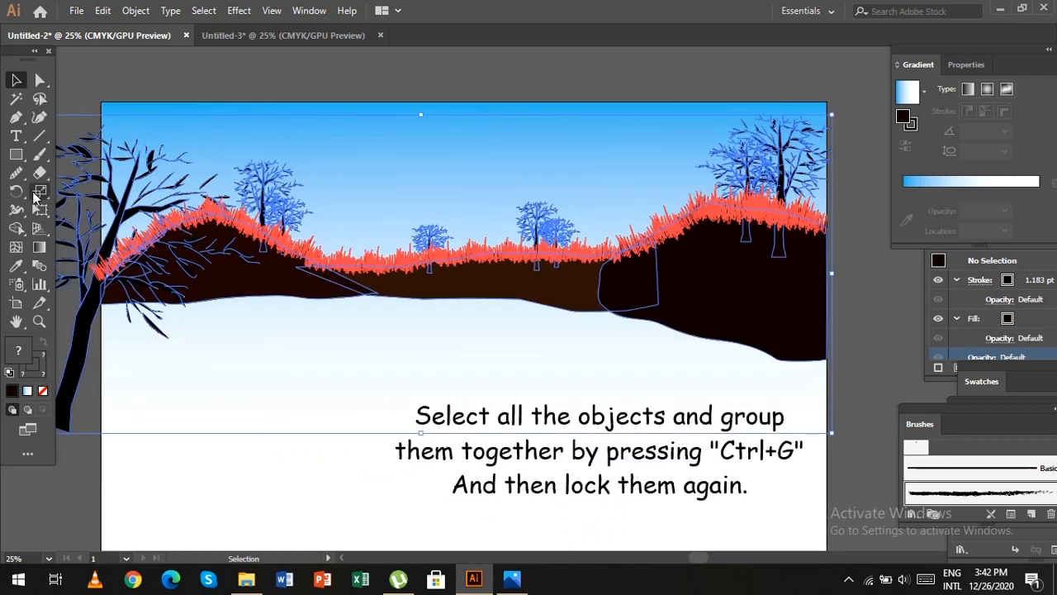
{"action": "left_click", "coordinate": [878, 318]}
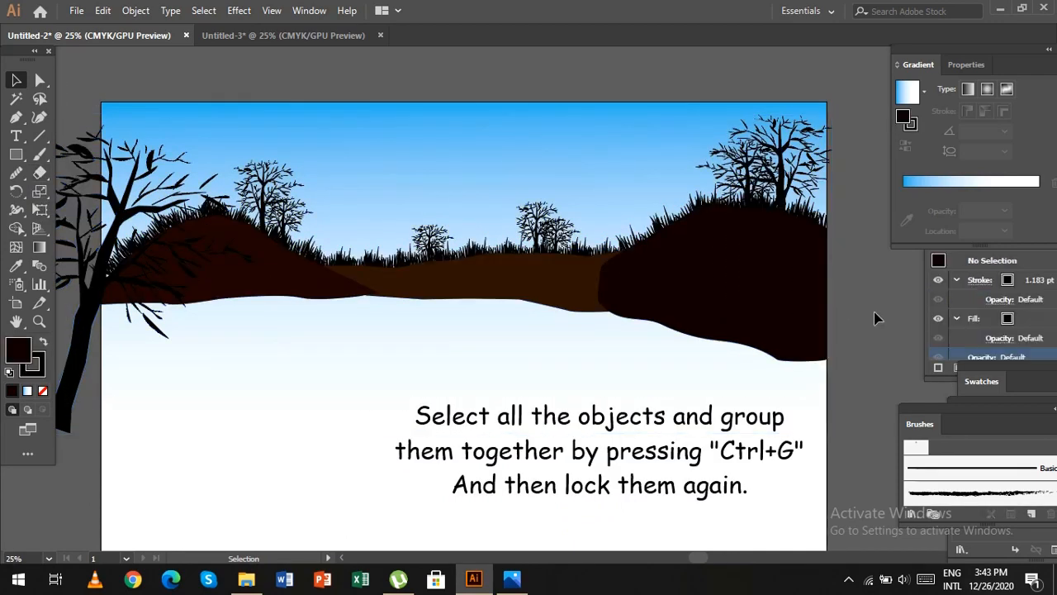
{"action": "key", "text": "ctrl+a"}
{"action": "left_click", "coordinate": [868, 273]}
{"action": "key", "text": "ctrl+a"}
{"action": "key", "text": "ctrl+g"}
{"action": "left_click", "coordinate": [139, 10]}
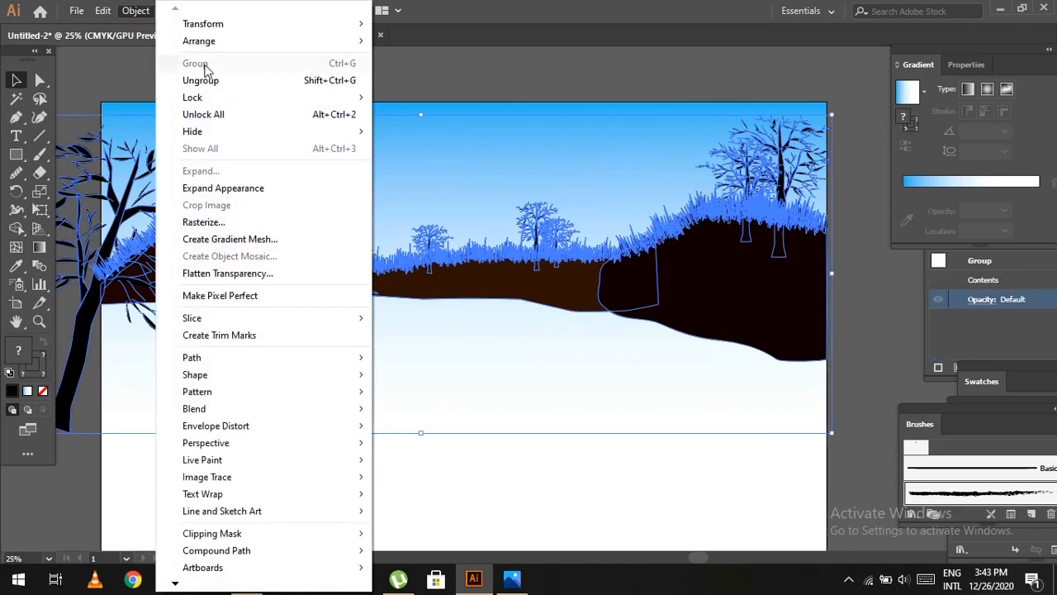
{"action": "left_click", "coordinate": [450, 97]}
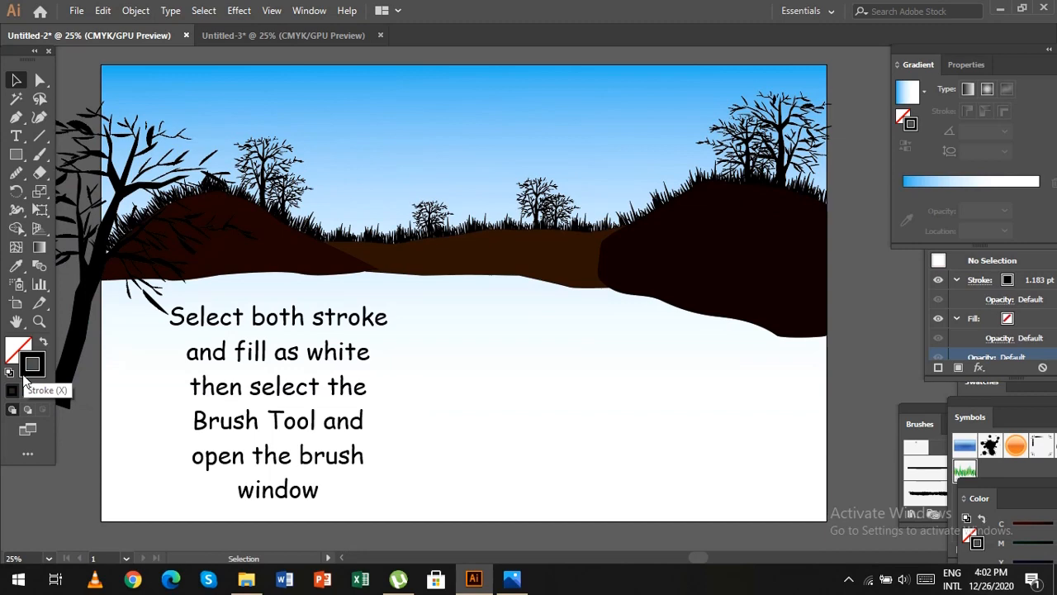
Set both the stroke and the fill colour to white (FFFFFF).
{"action": "double_click", "coordinate": [28, 372]}
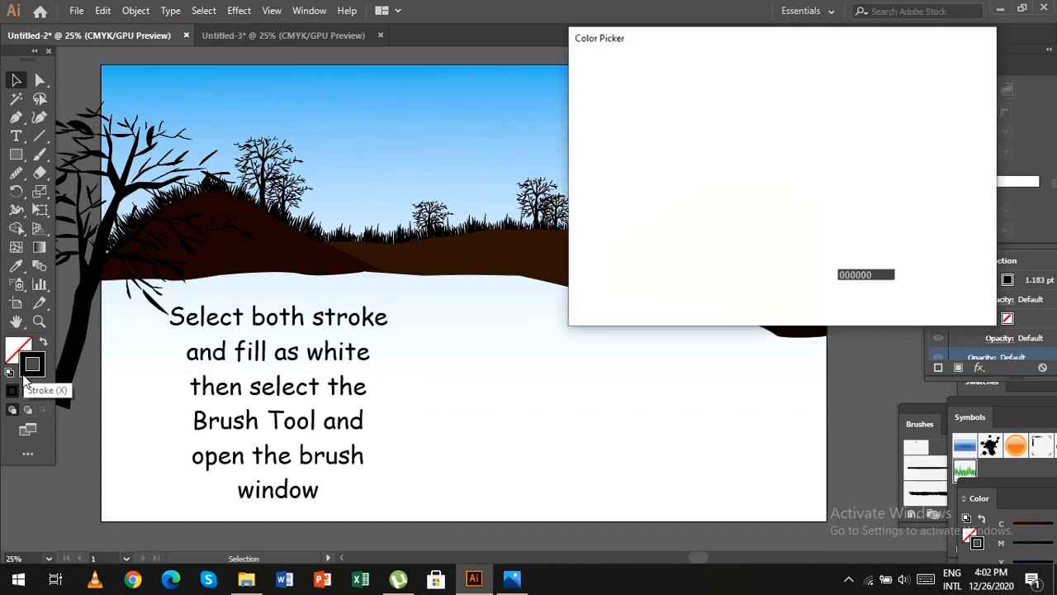
{"action": "type", "text": "FFFFFF"}
{"action": "key", "text": "Return"}
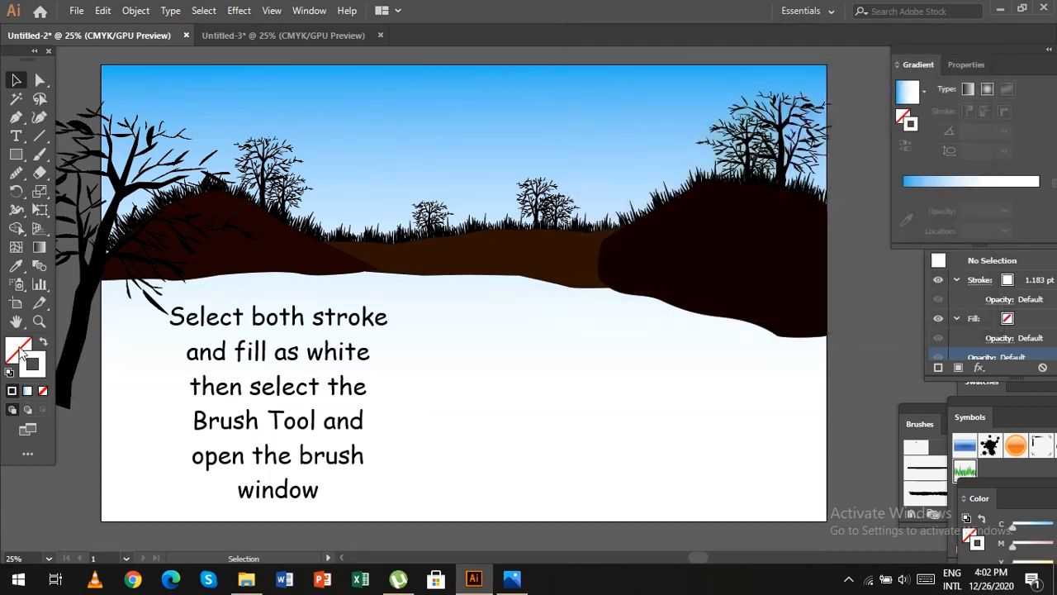
{"action": "left_click", "coordinate": [20, 348]}
{"action": "left_click", "coordinate": [12, 392]}
{"action": "left_click", "coordinate": [29, 371]}
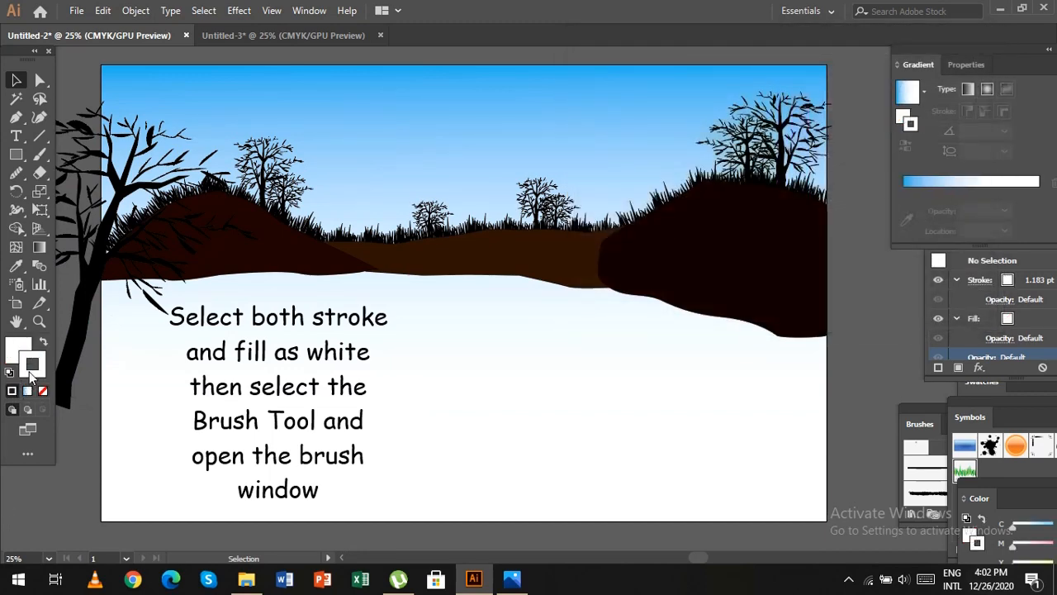
Activate the Paintbrush tool and open the Hand Drawn brushes vector pack from the brush library's Vector Packs.
{"action": "left_click", "coordinate": [39, 155]}
{"action": "left_click", "coordinate": [921, 416]}
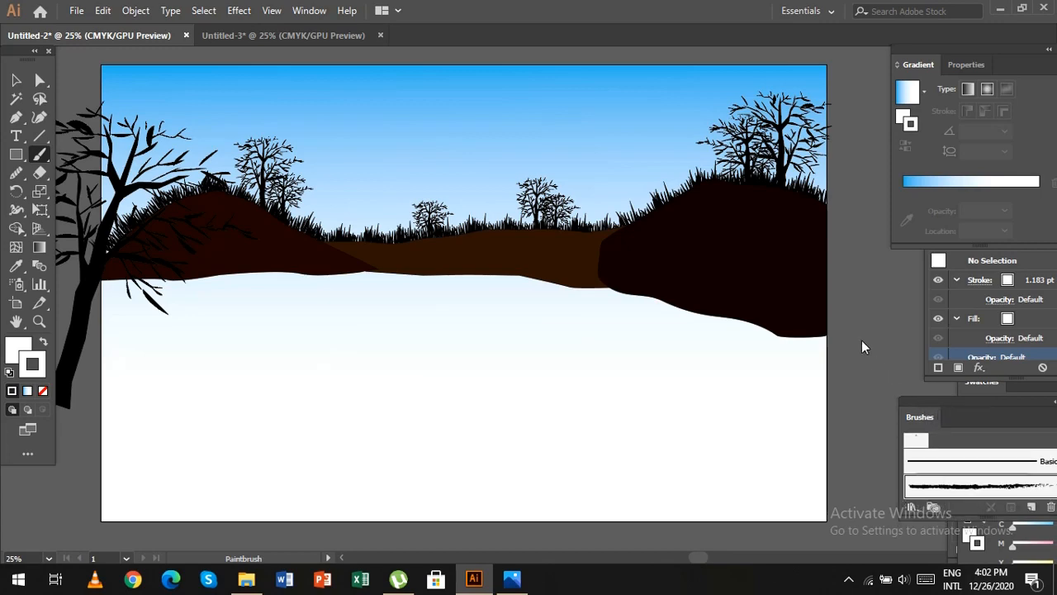
{"action": "left_click_drag", "start_coordinate": [993, 415], "coordinate": [920, 361]}
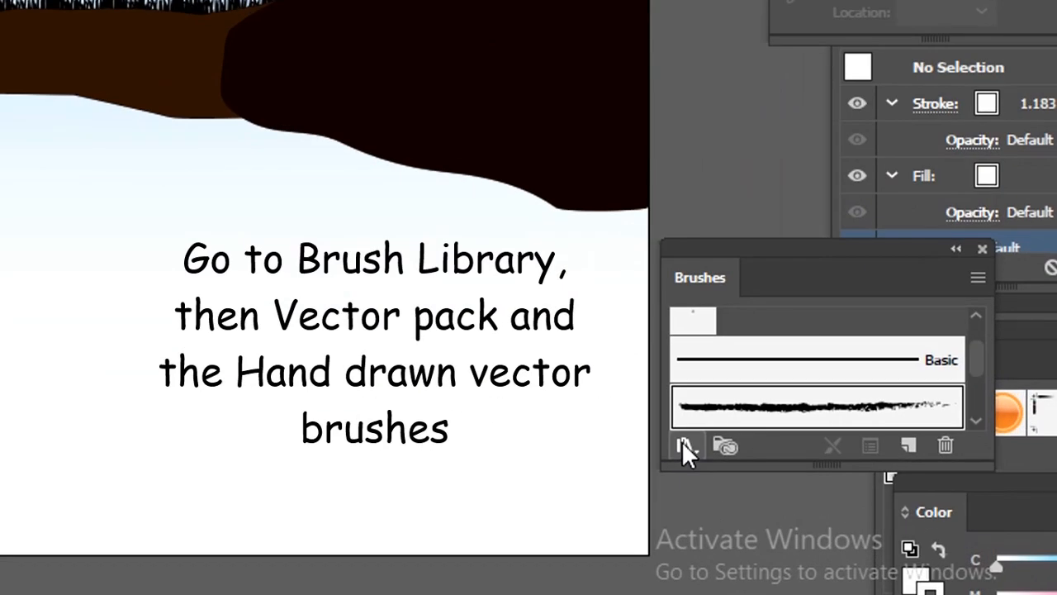
{"action": "left_click", "coordinate": [682, 443]}
{"action": "mouse_move", "coordinate": [861, 309]}
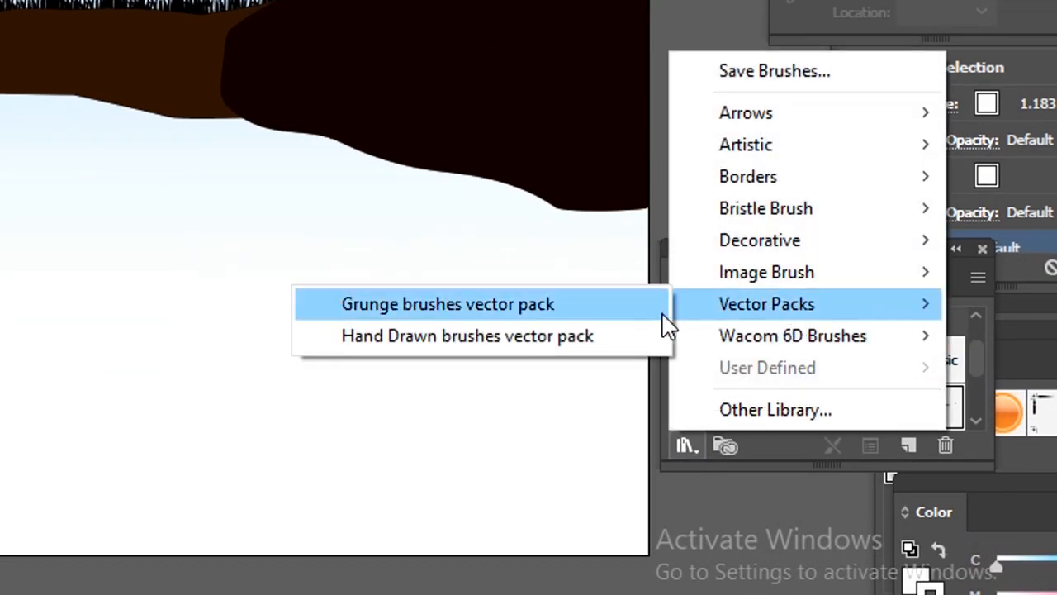
{"action": "left_click", "coordinate": [601, 330]}
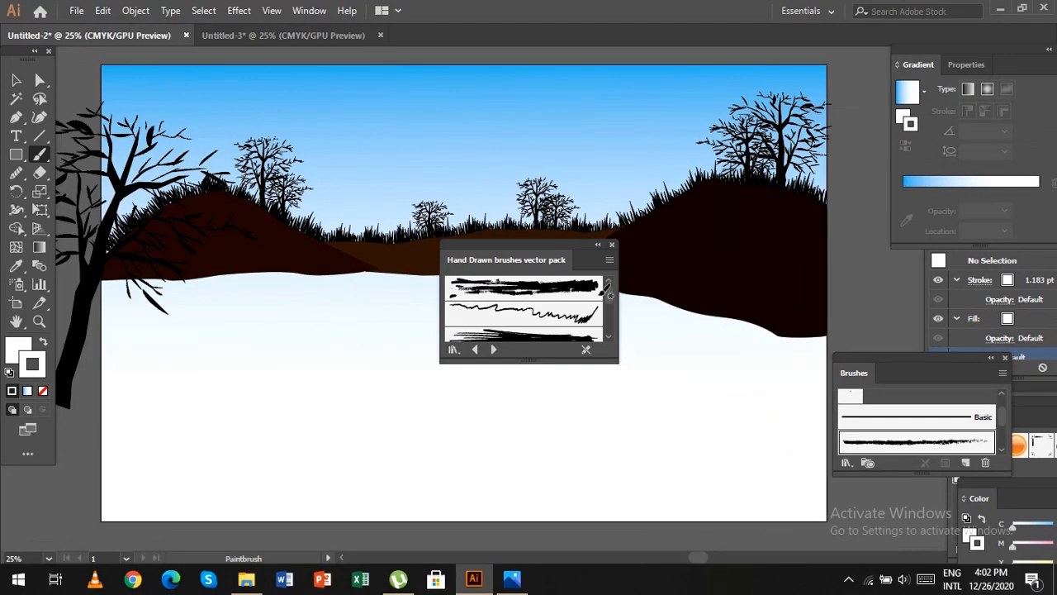
Choose hand drawn brush vector pack 06 and move the brush library clear of the artboard.
{"action": "scroll", "coordinate": [614, 322], "scroll_direction": "down", "scroll_amount": 4}
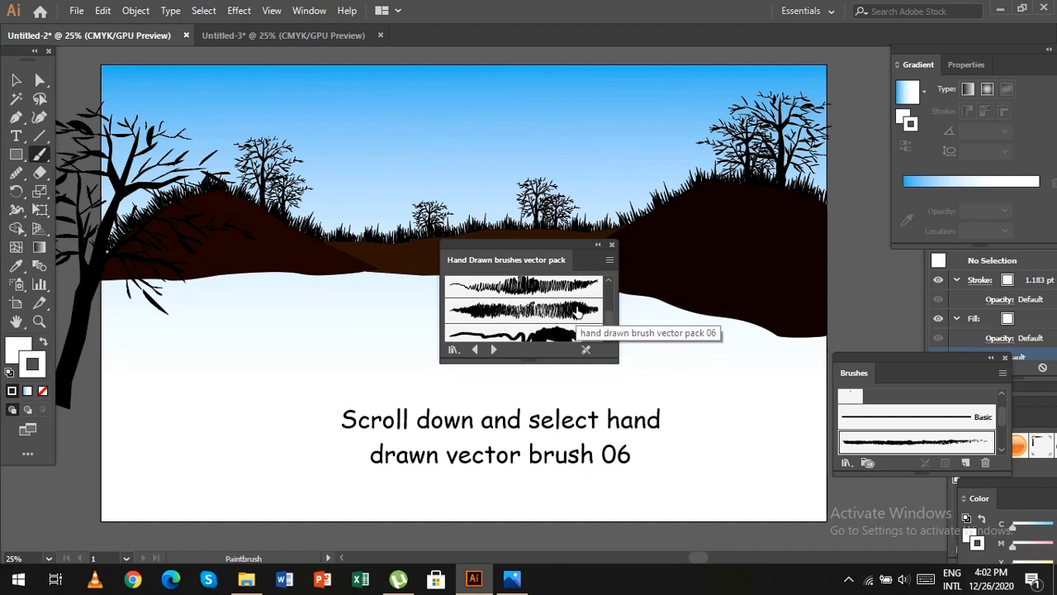
{"action": "left_click", "coordinate": [577, 318]}
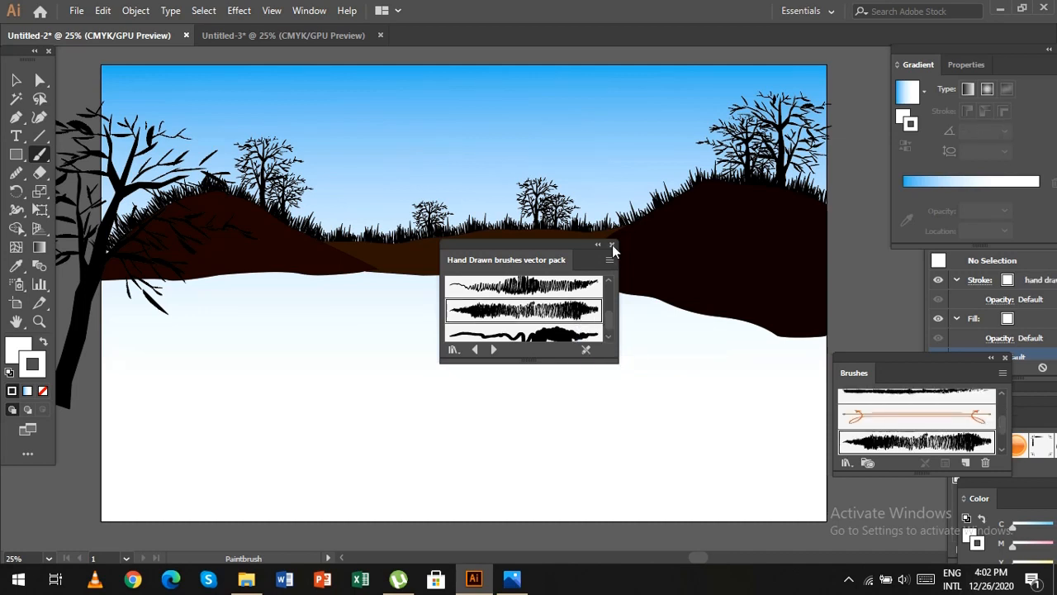
{"action": "left_click_drag", "start_coordinate": [573, 250], "coordinate": [971, 448]}
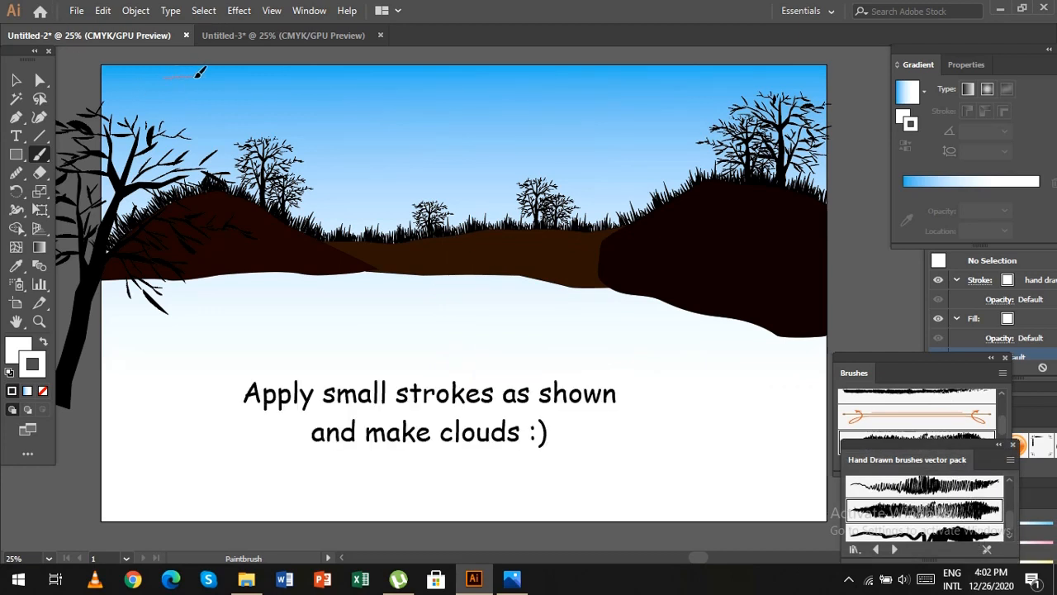
Paint white clouds with short overlapping brush strokes along the sky's upper edge, at the left, right and centre.
{"action": "left_click_drag", "start_coordinate": [223, 74], "coordinate": [218, 76]}
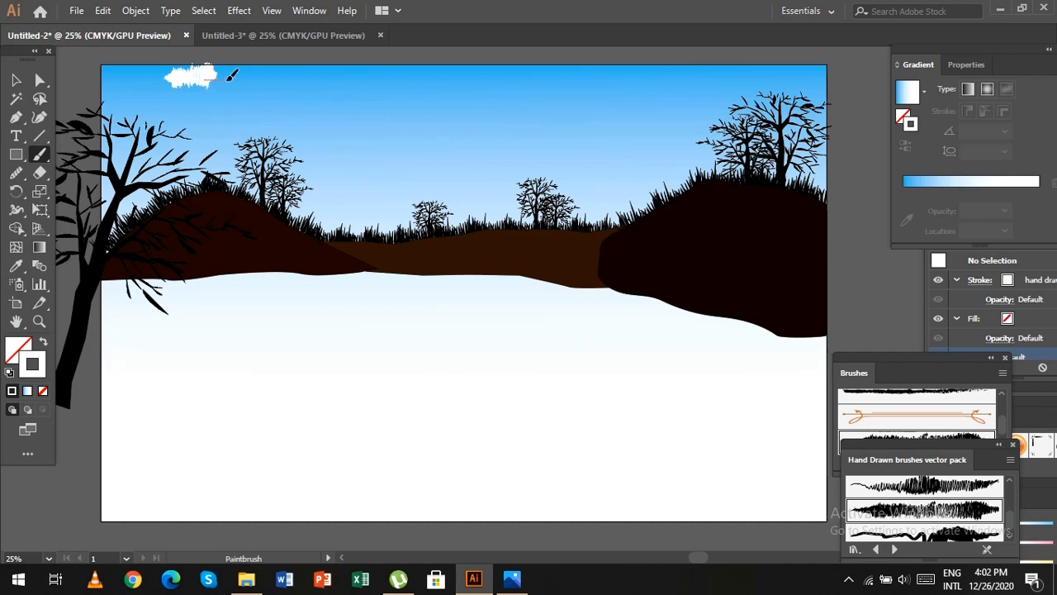
{"action": "mouse_move", "coordinate": [248, 78]}
{"action": "left_mouse_down"}
{"action": "mouse_move", "coordinate": [155, 86]}
{"action": "mouse_move", "coordinate": [221, 83]}
{"action": "left_mouse_up"}
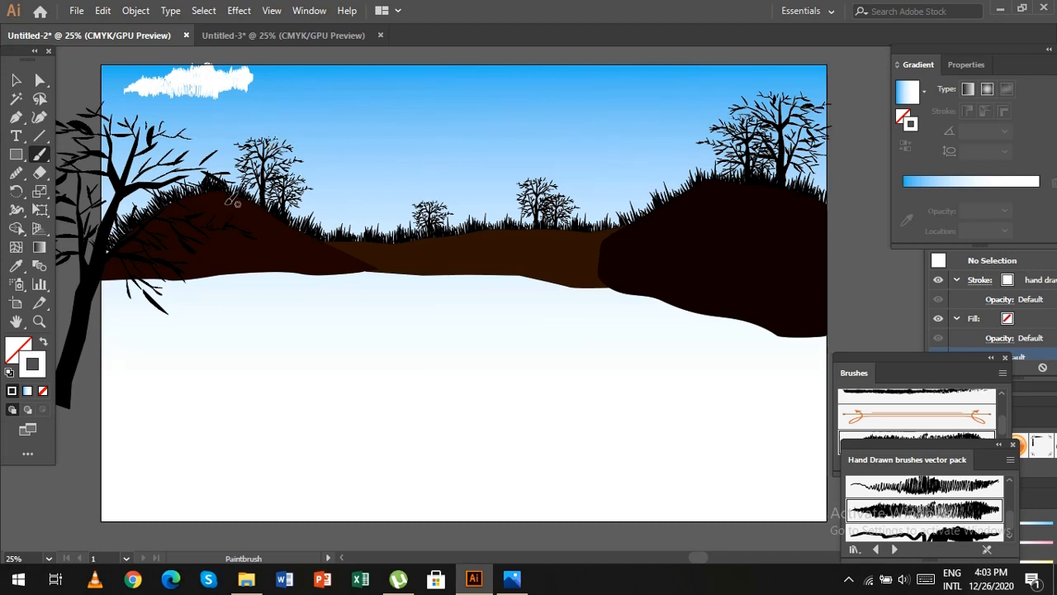
{"action": "mouse_move", "coordinate": [708, 75]}
{"action": "left_mouse_down"}
{"action": "mouse_move", "coordinate": [685, 75]}
{"action": "mouse_move", "coordinate": [694, 79]}
{"action": "left_mouse_up"}
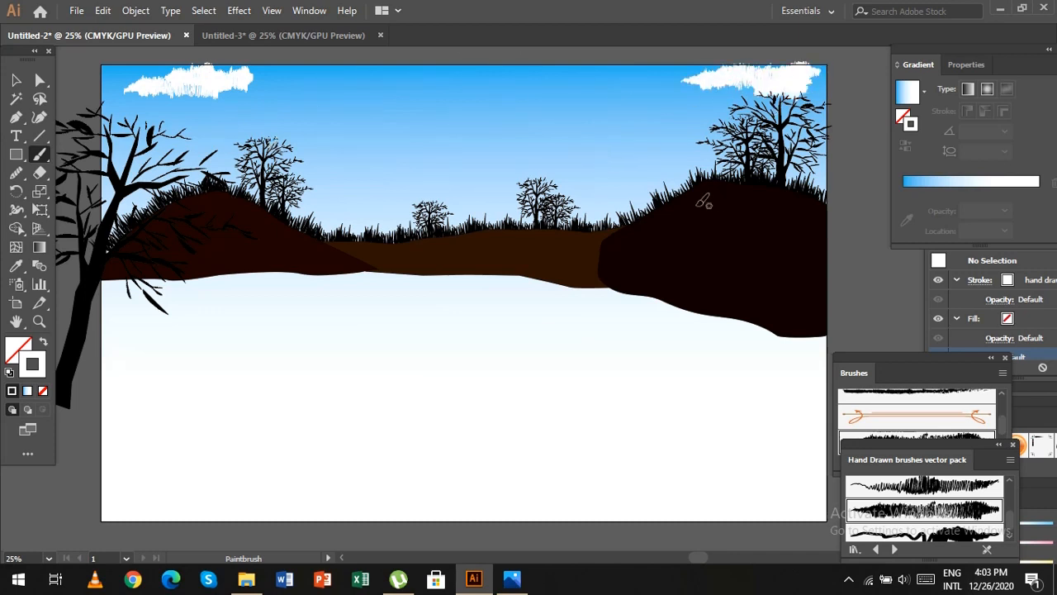
{"action": "mouse_move", "coordinate": [400, 79]}
{"action": "left_mouse_down"}
{"action": "mouse_move", "coordinate": [463, 83]}
{"action": "mouse_move", "coordinate": [436, 68]}
{"action": "mouse_move", "coordinate": [533, 74]}
{"action": "left_mouse_up"}
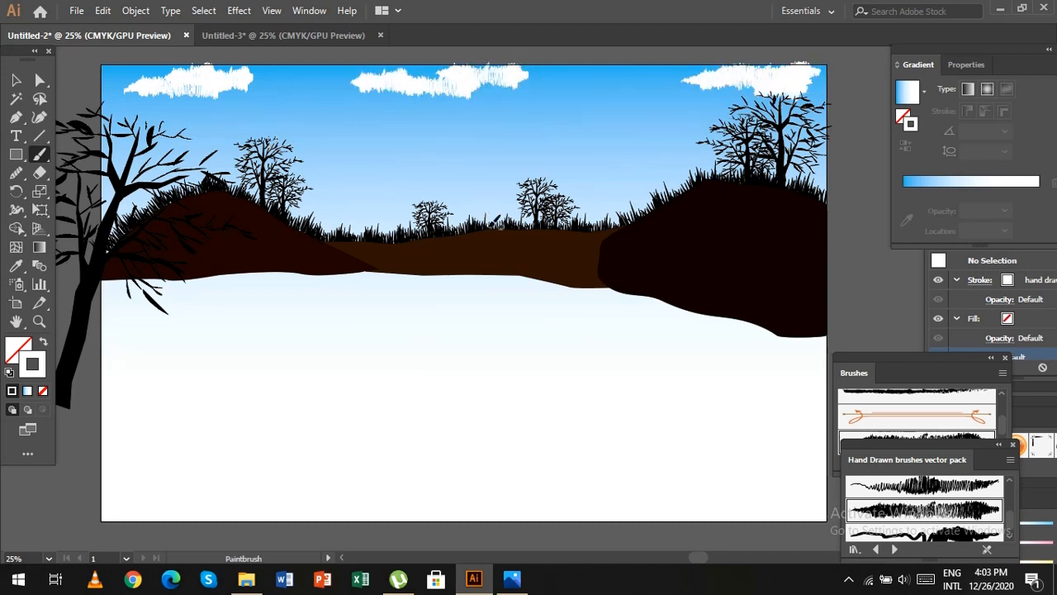
Paint smaller white clouds lower in the sky, beside the right hill, above the middle hill and near the left trees.
{"action": "left_click_drag", "start_coordinate": [646, 154], "coordinate": [665, 161]}
{"action": "left_click_drag", "start_coordinate": [457, 171], "coordinate": [533, 186]}
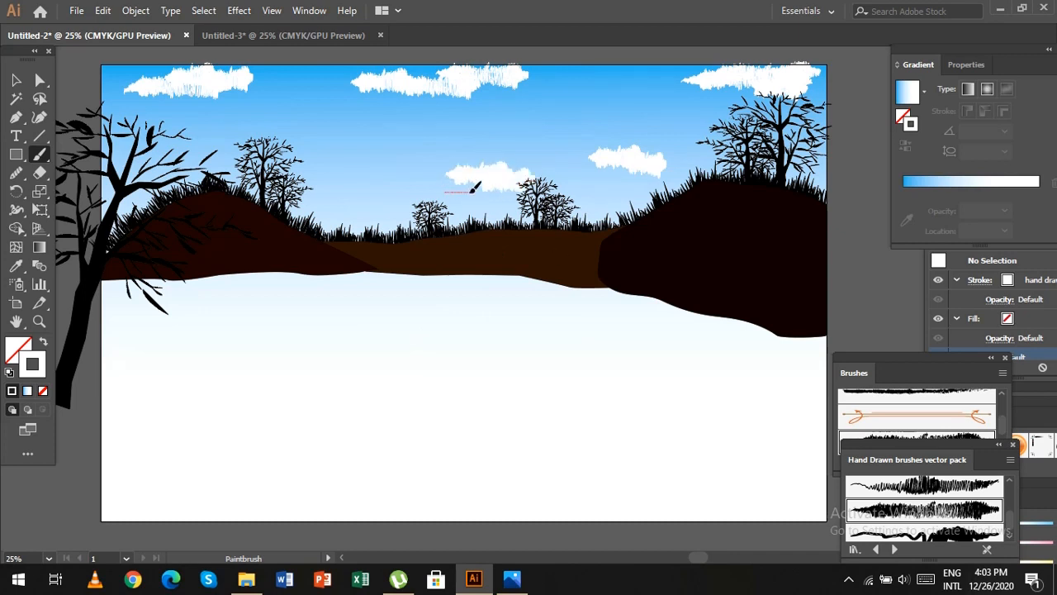
{"action": "left_click_drag", "start_coordinate": [360, 185], "coordinate": [395, 192]}
{"action": "left_click_drag", "start_coordinate": [181, 165], "coordinate": [264, 163]}
{"action": "left_click_drag", "start_coordinate": [242, 166], "coordinate": [278, 166]}
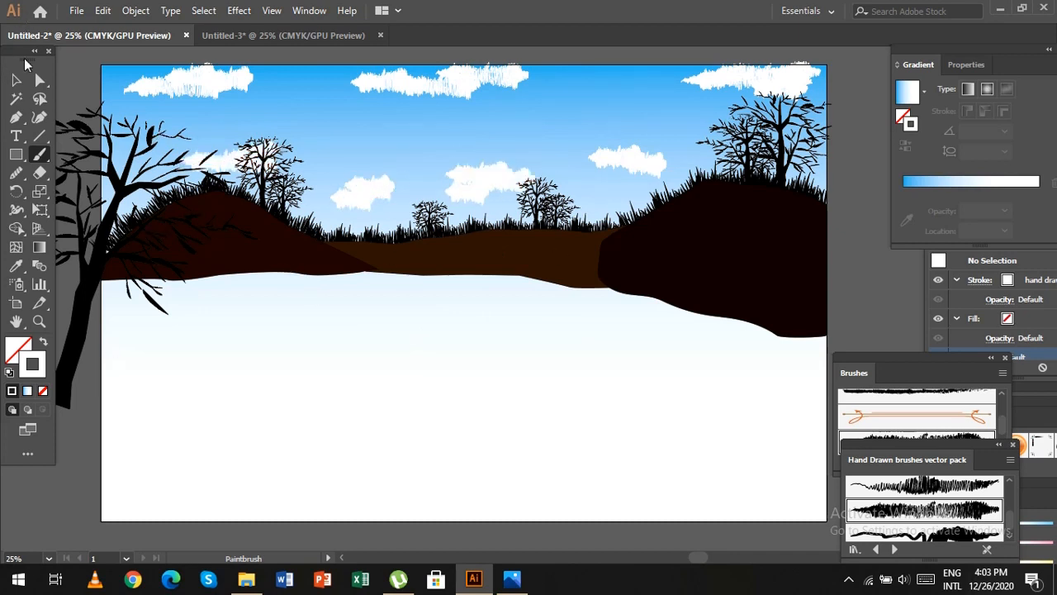
Select the lower brush stroke of the upper-left cloud and reduce its opacity to 89%.
{"action": "left_click", "coordinate": [16, 83]}
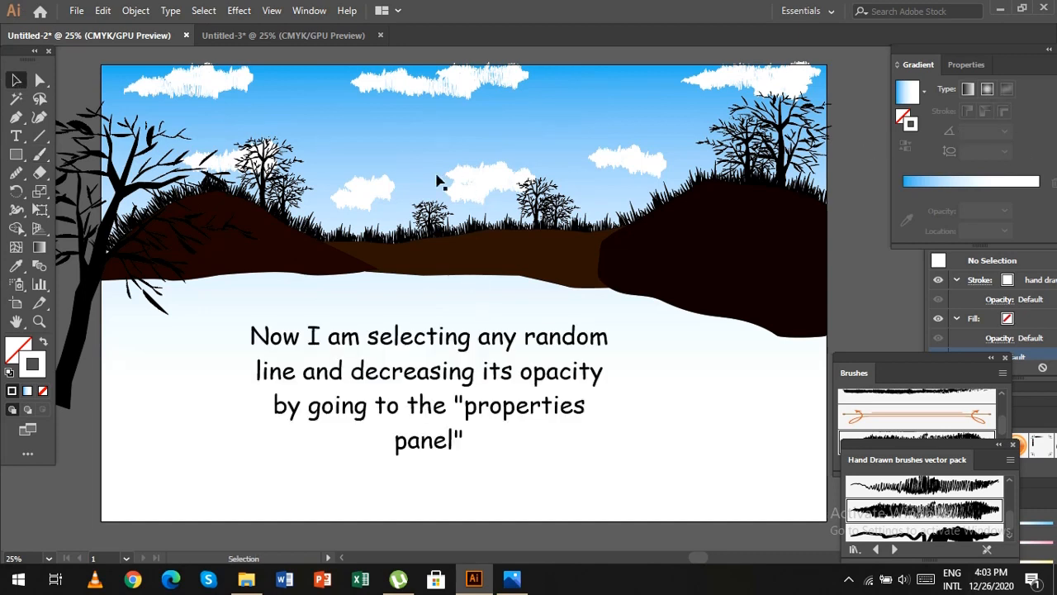
{"action": "left_click", "coordinate": [191, 91]}
{"action": "left_click", "coordinate": [199, 79]}
{"action": "left_click", "coordinate": [199, 96]}
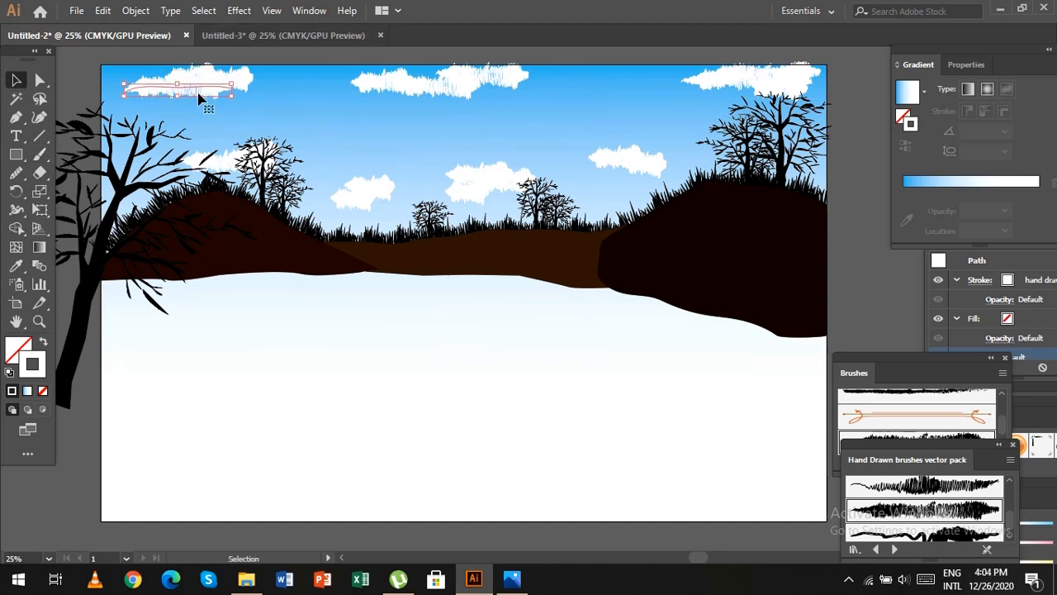
{"action": "left_click", "coordinate": [964, 63]}
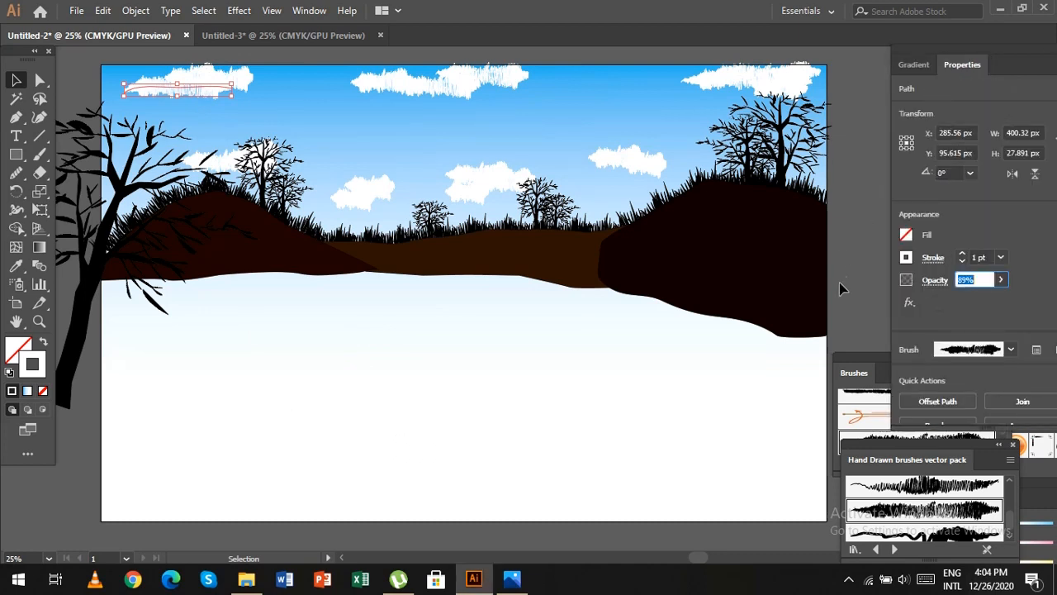
Reduce the opacity of single brush strokes in the upper-middle, upper-right, centre and lower-right clouds, using 89% for the lower-right one.
{"action": "left_click", "coordinate": [438, 99]}
{"action": "left_click", "coordinate": [1001, 280]}
{"action": "left_click_drag", "start_coordinate": [999, 299], "coordinate": [988, 299]}
{"action": "left_click", "coordinate": [789, 89]}
{"action": "left_click", "coordinate": [1001, 280]}
{"action": "left_click", "coordinate": [506, 185]}
{"action": "left_click", "coordinate": [1001, 280]}
{"action": "left_click", "coordinate": [465, 193]}
{"action": "left_click", "coordinate": [1001, 280]}
{"action": "left_click", "coordinate": [646, 164]}
{"action": "left_click", "coordinate": [1001, 280]}
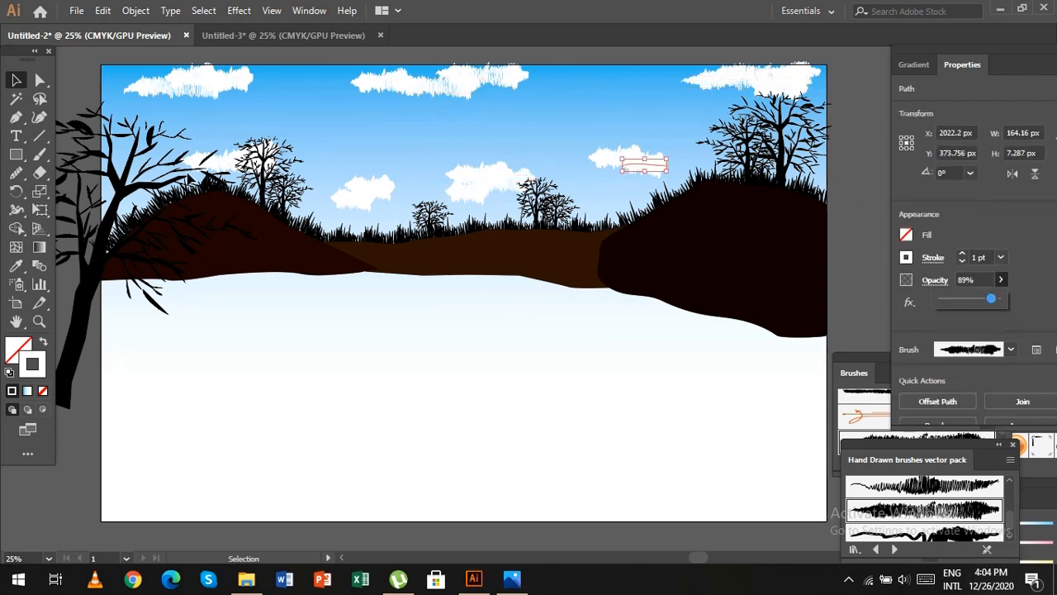
Reposition brush strokes in the small middle clouds and the upper-middle cloud to make their shapes more compact.
{"action": "left_click", "coordinate": [248, 253]}
{"action": "left_click", "coordinate": [353, 198]}
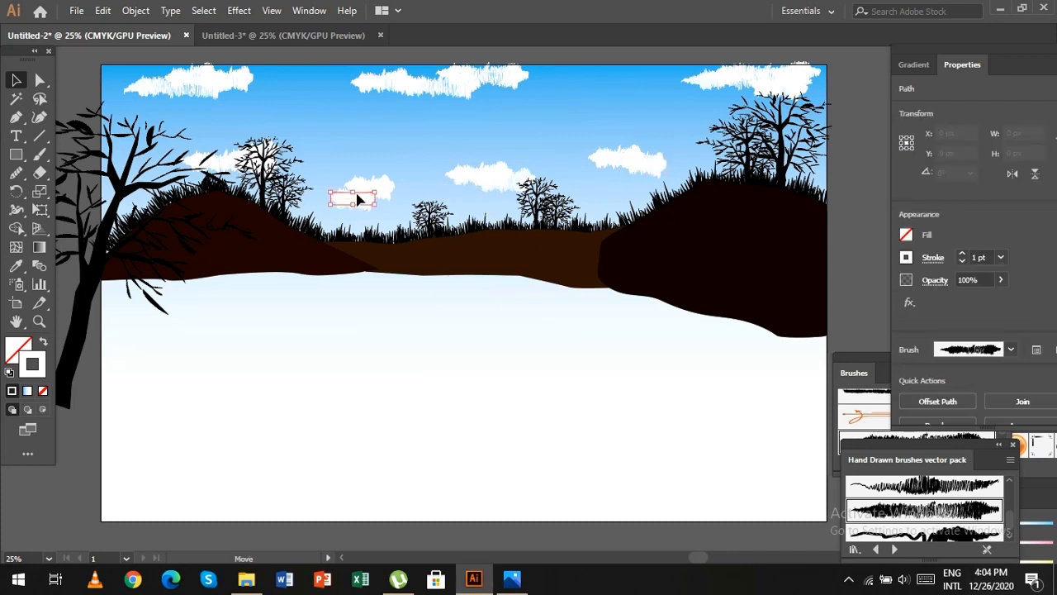
{"action": "left_click", "coordinate": [387, 316]}
{"action": "left_click", "coordinate": [422, 87]}
{"action": "left_click", "coordinate": [762, 279]}
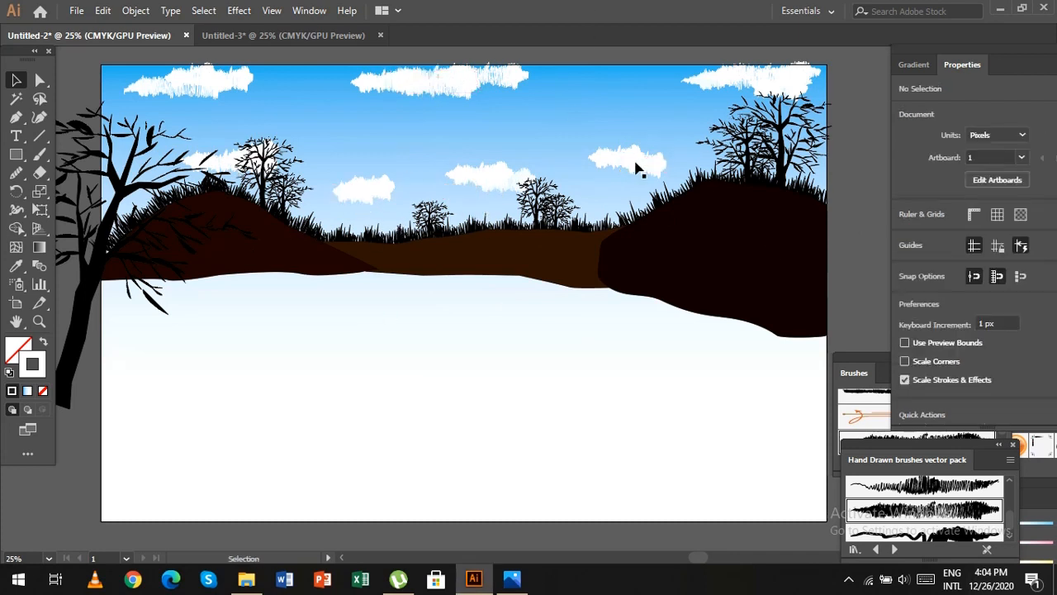
{"action": "left_click", "coordinate": [637, 166]}
Select all the brush strokes of the upper-left cloud and group them.
{"action": "left_click", "coordinate": [193, 90]}
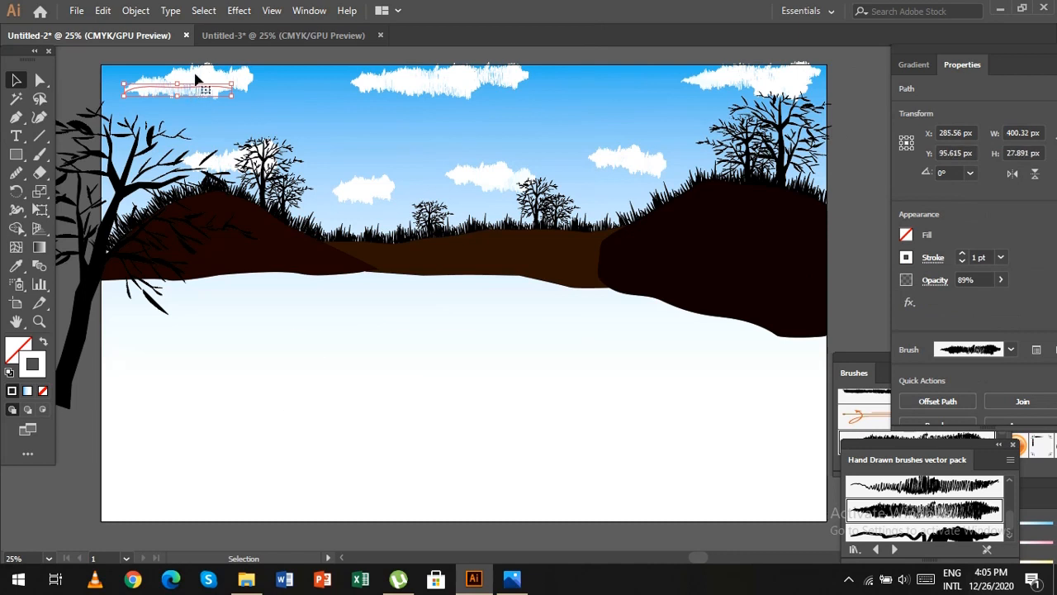
{"action": "left_click", "coordinate": [195, 75]}
{"action": "left_click_drag", "start_coordinate": [200, 88], "coordinate": [235, 99]}
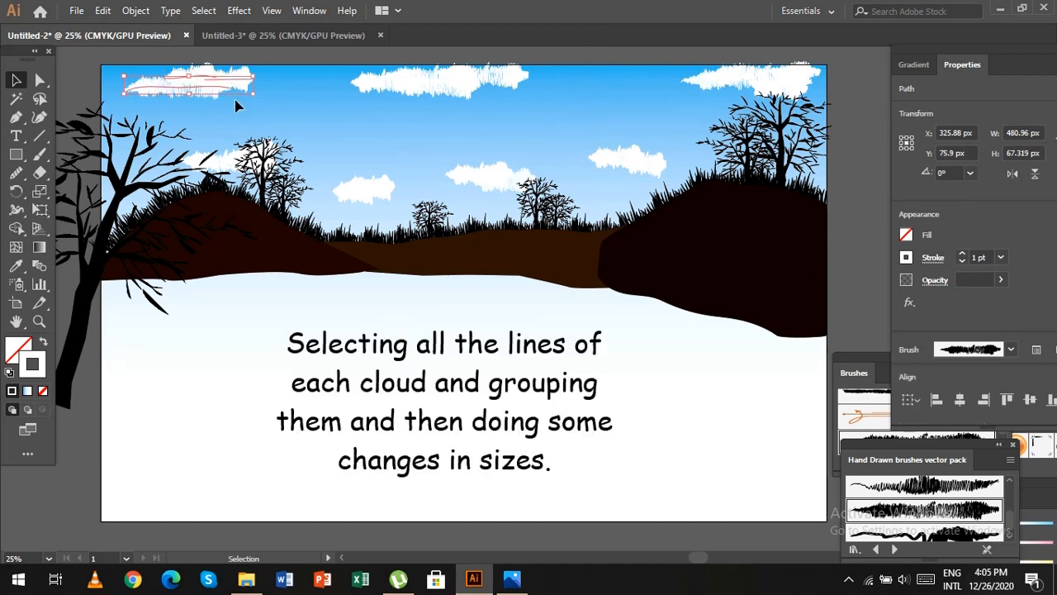
{"action": "key", "text": "ctrl+g"}
Enlarge the grouped upper-left cloud, and group and enlarge the upper-middle cloud.
{"action": "left_click", "coordinate": [290, 96]}
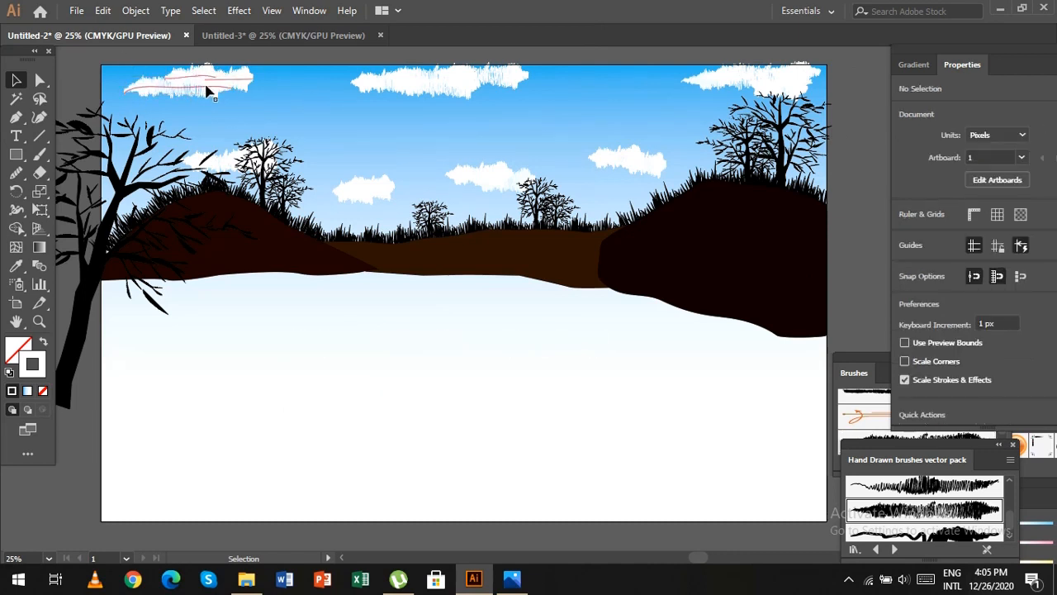
{"action": "left_click", "coordinate": [254, 93]}
{"action": "left_click_drag", "start_coordinate": [257, 93], "coordinate": [275, 102]}
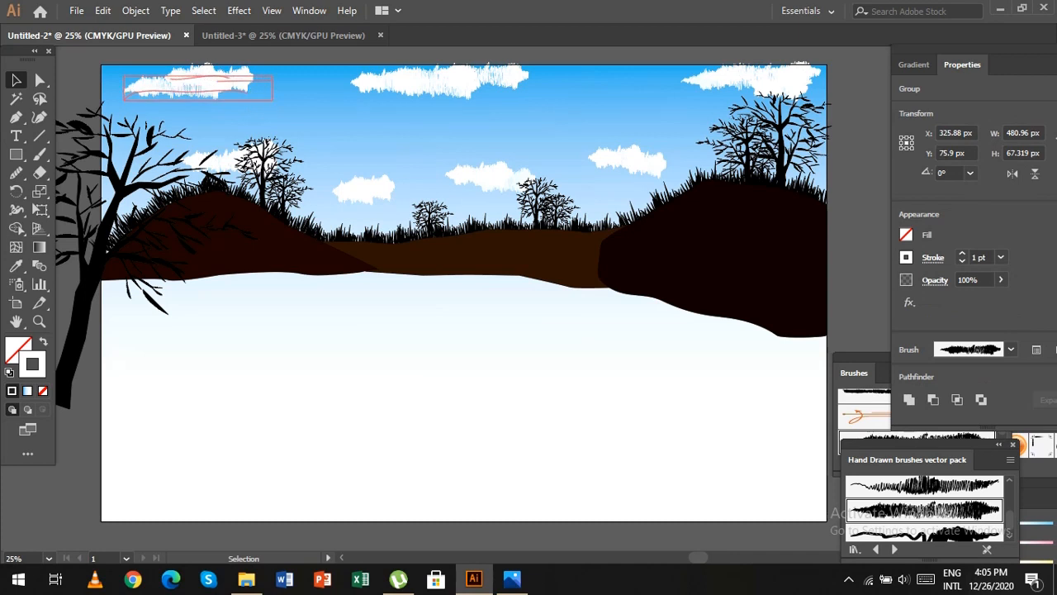
{"action": "left_click", "coordinate": [528, 101]}
{"action": "left_click", "coordinate": [459, 81]}
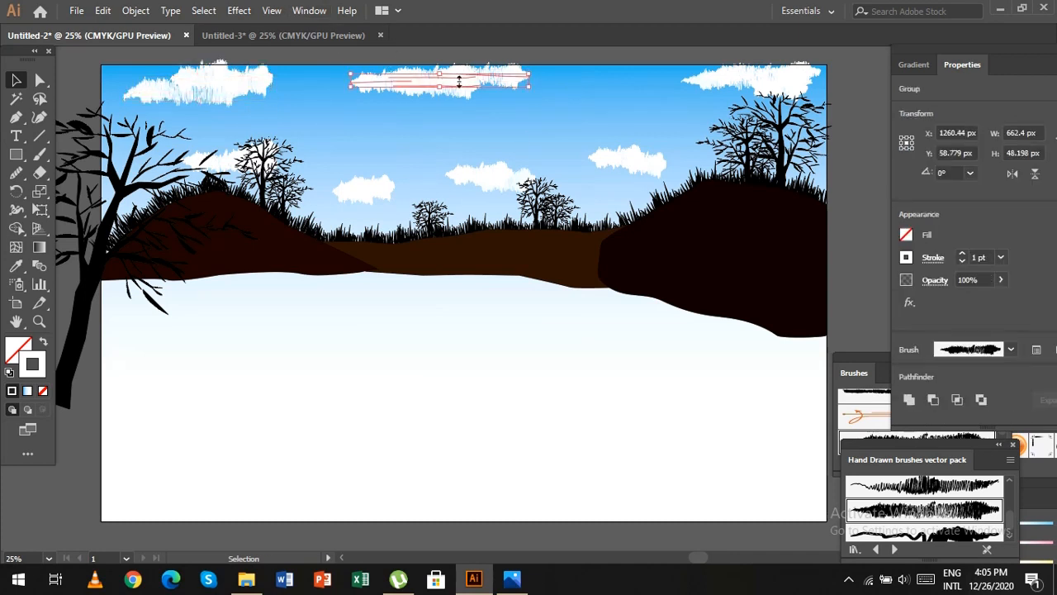
{"action": "left_click_drag", "start_coordinate": [529, 74], "coordinate": [549, 70]}
Select all the brush strokes of the upper-right cloud, group them and enlarge the group.
{"action": "left_click", "coordinate": [620, 95]}
{"action": "left_click", "coordinate": [781, 81]}
{"action": "left_click_drag", "start_coordinate": [677, 57], "coordinate": [760, 93]}
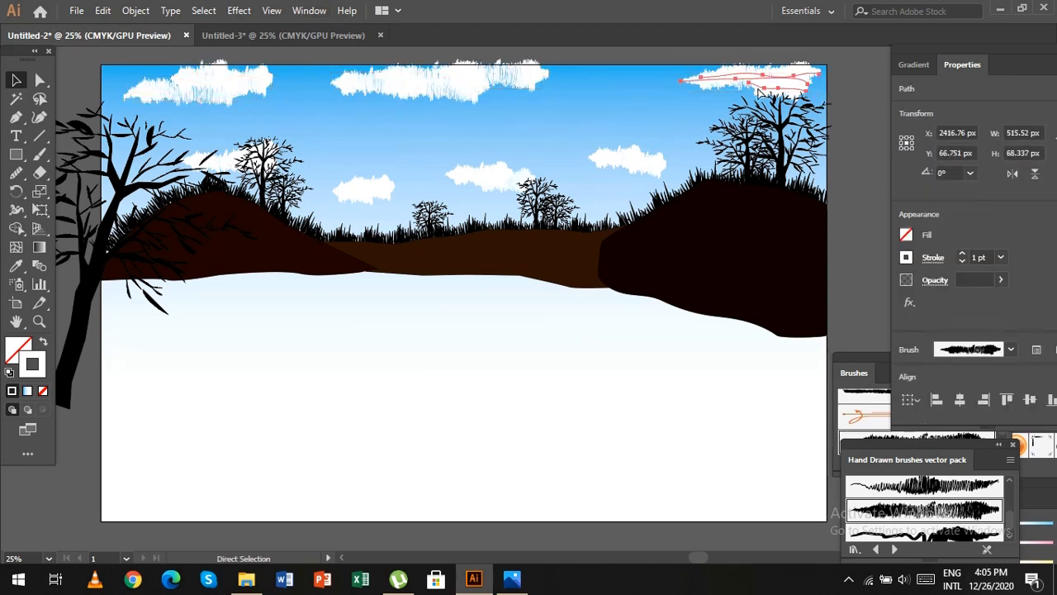
{"action": "key", "text": "ctrl+g"}
{"action": "left_click_drag", "start_coordinate": [679, 92], "coordinate": [658, 104]}
{"action": "left_click", "coordinate": [691, 265]}
Group and shrink the small middle clouds, making the right one about 258 px wide and the centre one about 188 px wide.
{"action": "left_click", "coordinate": [643, 163]}
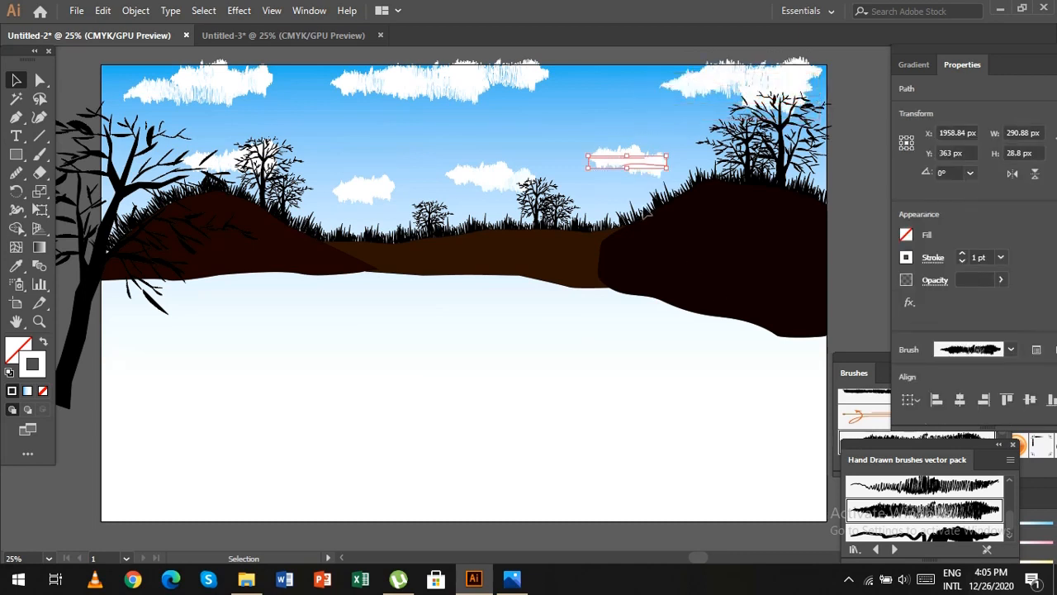
{"action": "left_click", "coordinate": [680, 158]}
{"action": "left_click", "coordinate": [455, 172]}
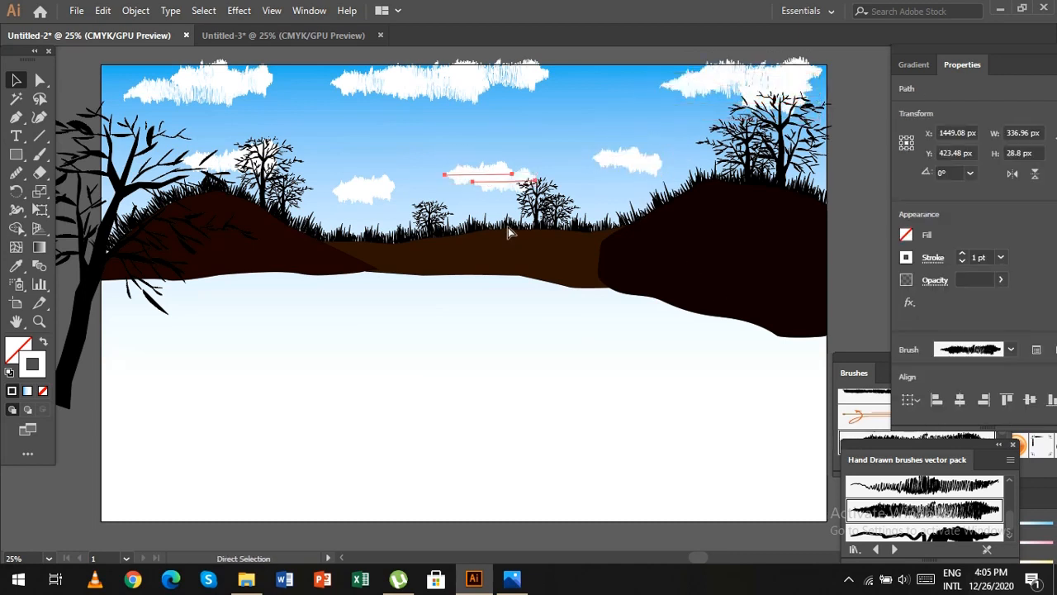
{"action": "key", "text": "ctrl+g"}
{"action": "left_click_drag", "start_coordinate": [536, 171], "coordinate": [517, 172]}
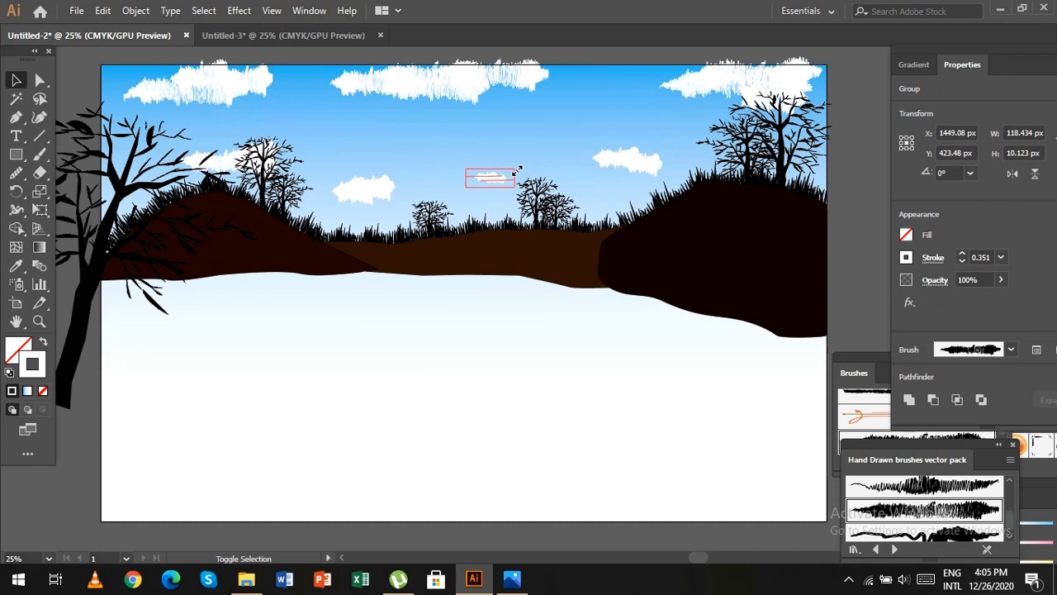
{"action": "left_click", "coordinate": [408, 205]}
{"action": "left_click", "coordinate": [364, 191]}
{"action": "left_click", "coordinate": [222, 161]}
{"action": "left_click", "coordinate": [286, 175]}
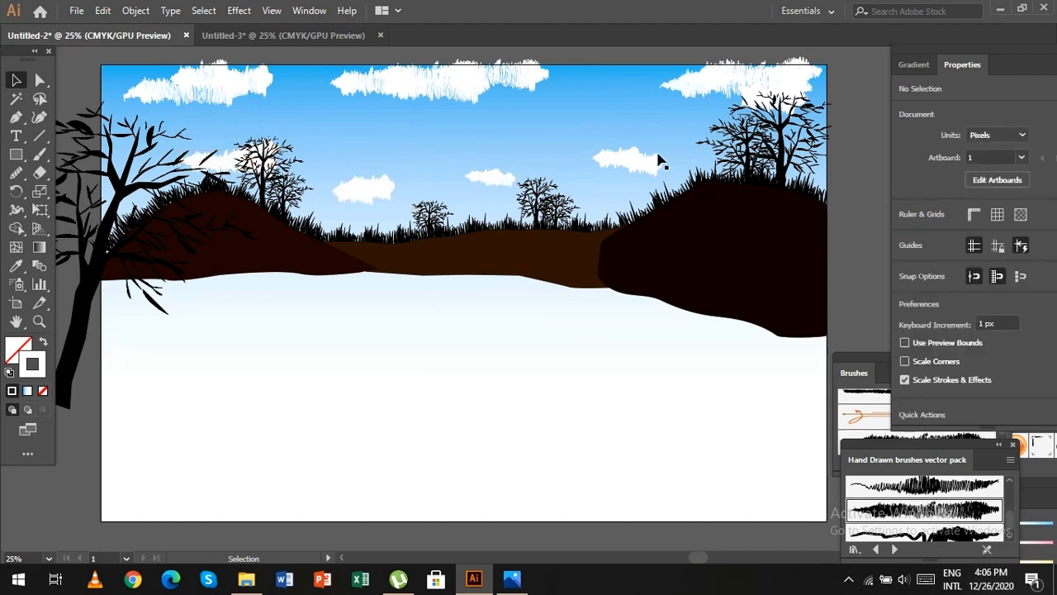
Reduce the opacity of the small cloud groups as a whole, using 74% for the centre one.
{"action": "left_click", "coordinate": [494, 177]}
{"action": "left_click", "coordinate": [1000, 279]}
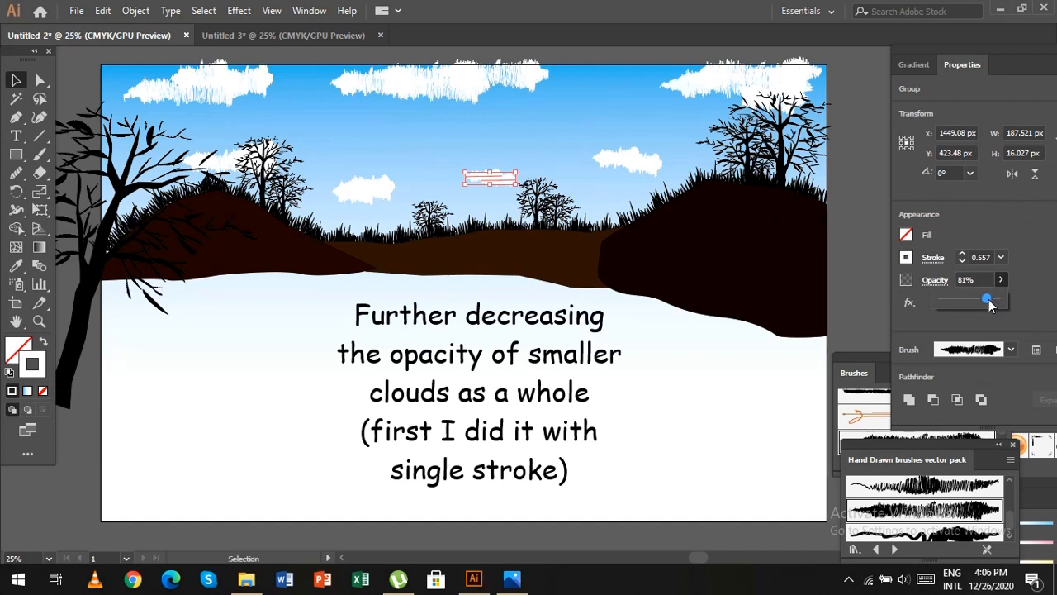
{"action": "left_click", "coordinate": [355, 192]}
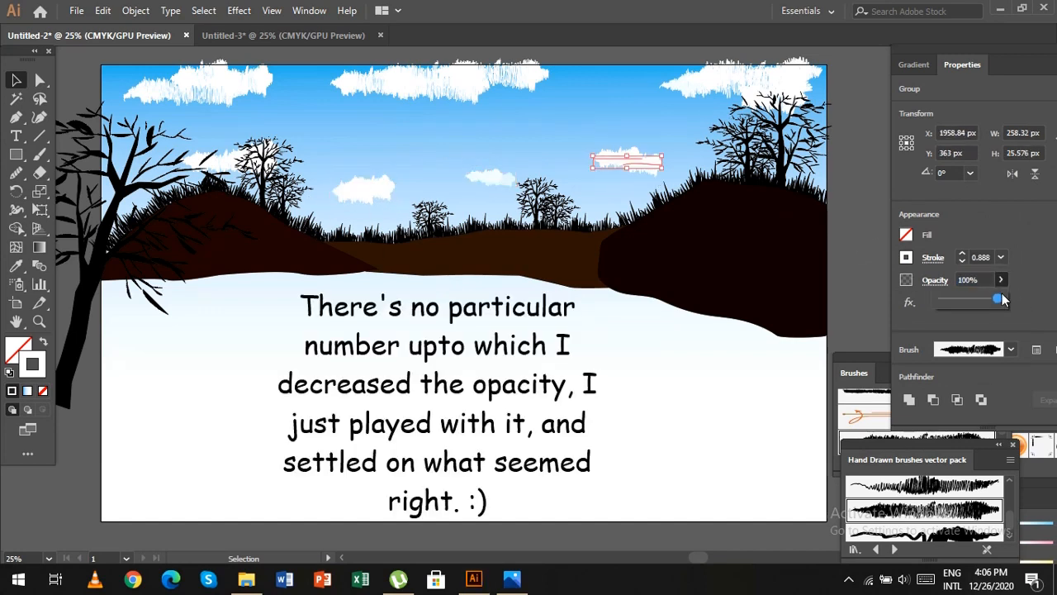
{"action": "left_click", "coordinate": [216, 160]}
{"action": "left_click", "coordinate": [1000, 280]}
{"action": "left_click", "coordinate": [1000, 280]}
{"action": "left_click_drag", "start_coordinate": [999, 300], "coordinate": [993, 300]}
{"action": "left_click", "coordinate": [874, 250]}
Move the small centre cloud slightly lower, and raise and slightly enlarge the small cloud near the right-hand trees.
{"action": "scroll", "coordinate": [874, 250], "scroll_direction": "up", "scroll_amount": 1}
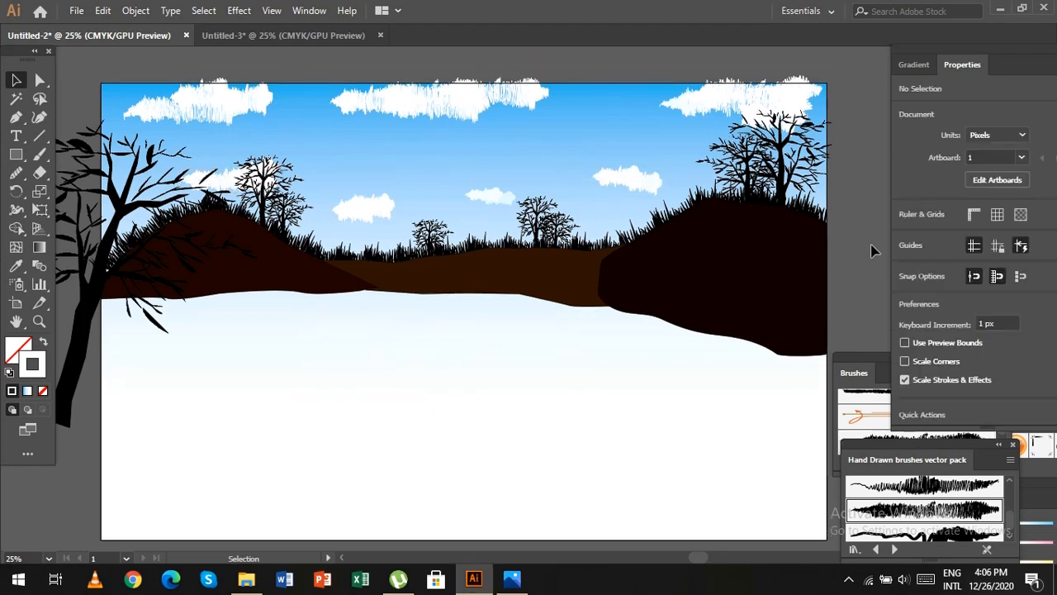
{"action": "left_click_drag", "start_coordinate": [503, 195], "coordinate": [495, 215]}
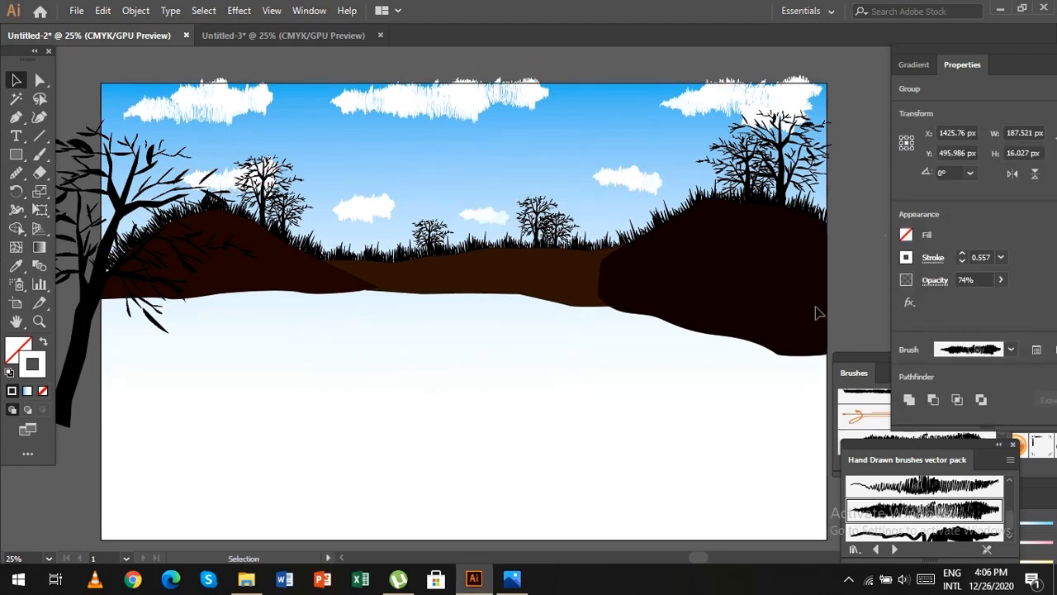
{"action": "left_click", "coordinate": [819, 307]}
{"action": "left_click_drag", "start_coordinate": [646, 183], "coordinate": [678, 152]}
{"action": "left_click", "coordinate": [821, 319]}
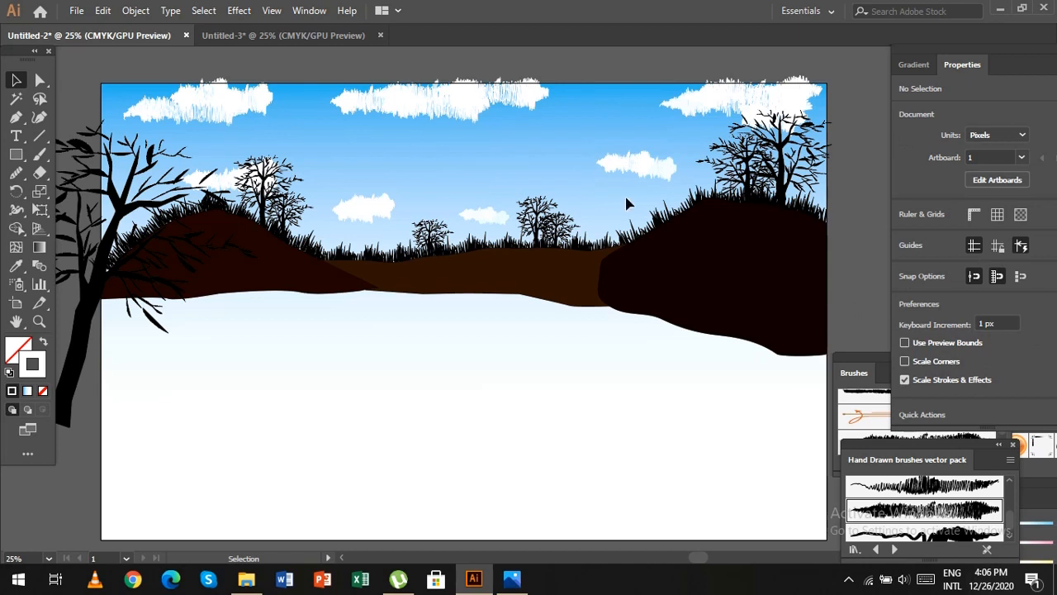
Draw a straight line sloping down to the right across the sky, about 1071 px wide and 207 px high.
{"action": "left_click", "coordinate": [41, 138]}
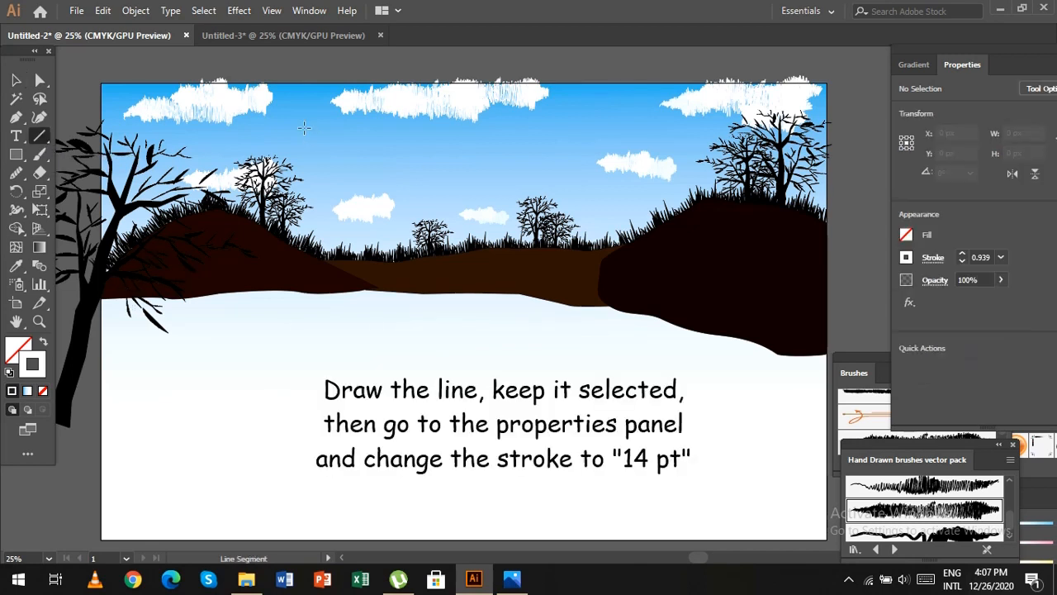
{"action": "left_click_drag", "start_coordinate": [302, 133], "coordinate": [590, 188]}
{"action": "left_click", "coordinate": [16, 80]}
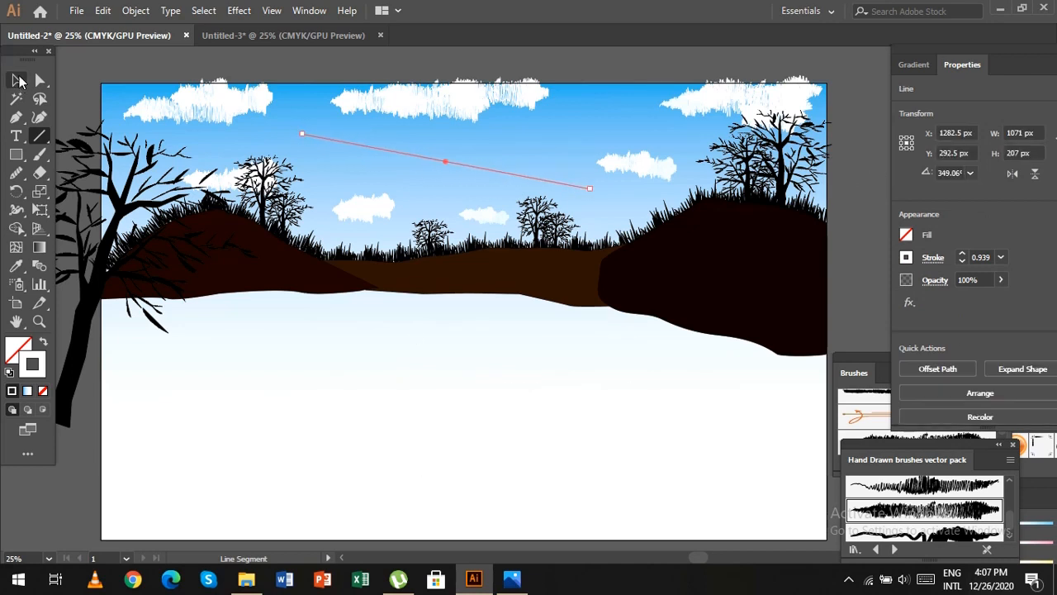
Set the stroke weight of the sloping sky line to 14 pt.
{"action": "left_click", "coordinate": [435, 171]}
{"action": "left_click", "coordinate": [444, 160]}
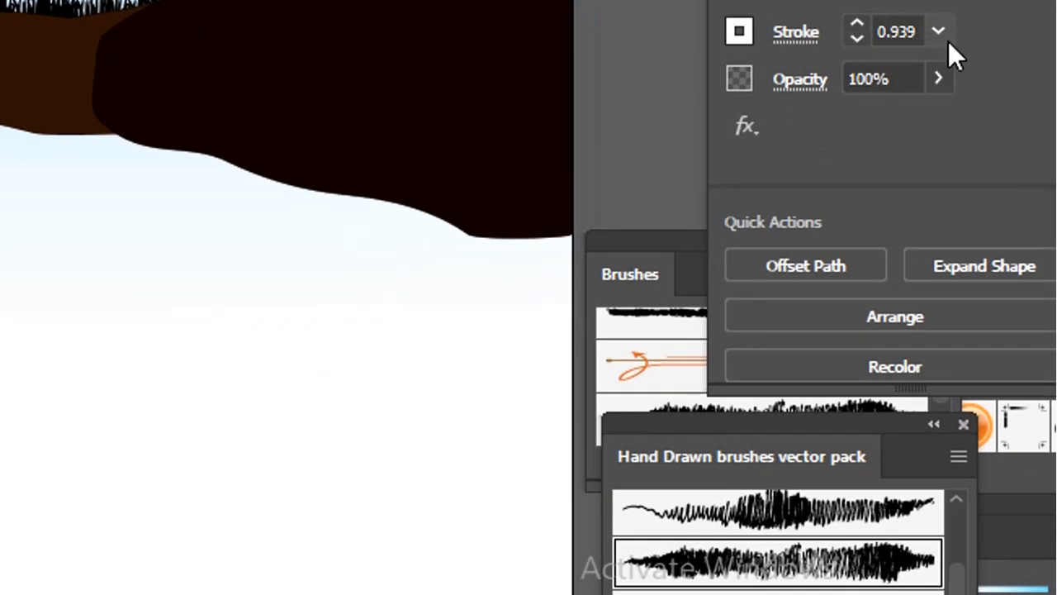
{"action": "left_click", "coordinate": [948, 41]}
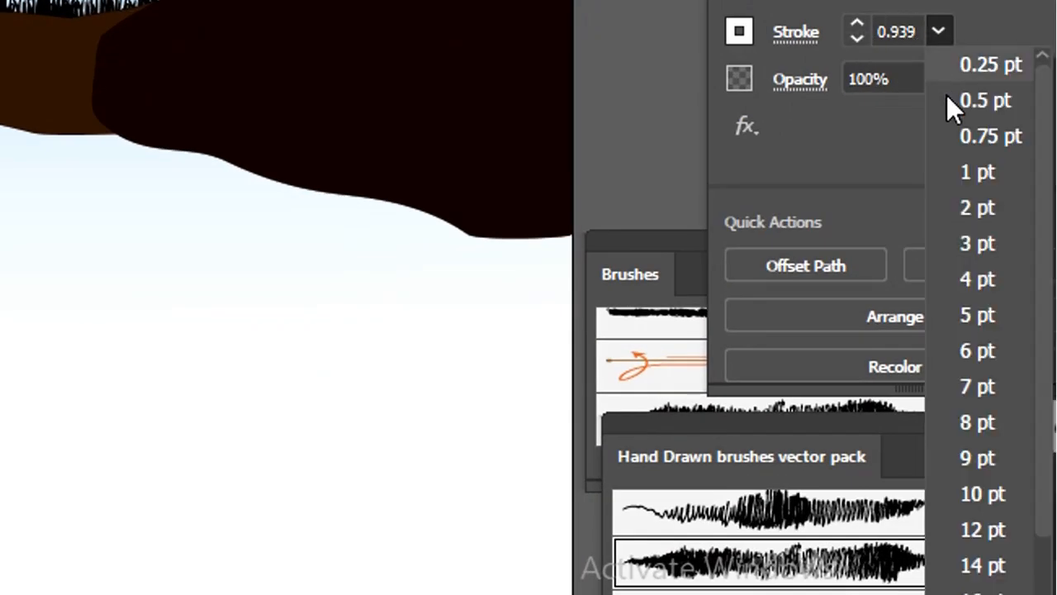
{"action": "left_click", "coordinate": [1007, 562]}
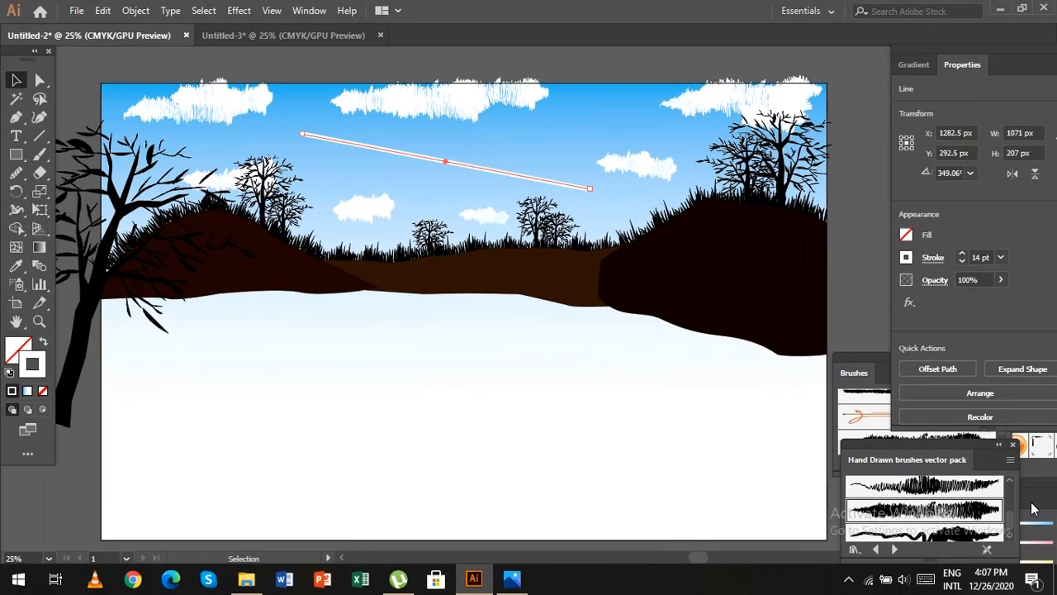
{"action": "left_click", "coordinate": [856, 258]}
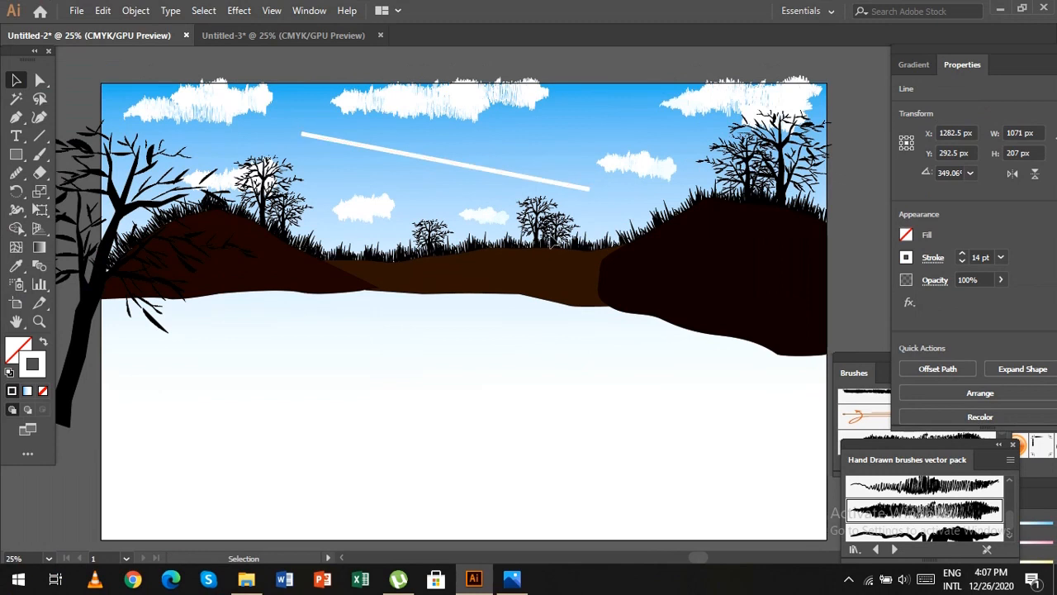
Give the sky line the width profile that tapers at both ends and is thickest toward its lower right end.
{"action": "left_click", "coordinate": [442, 164]}
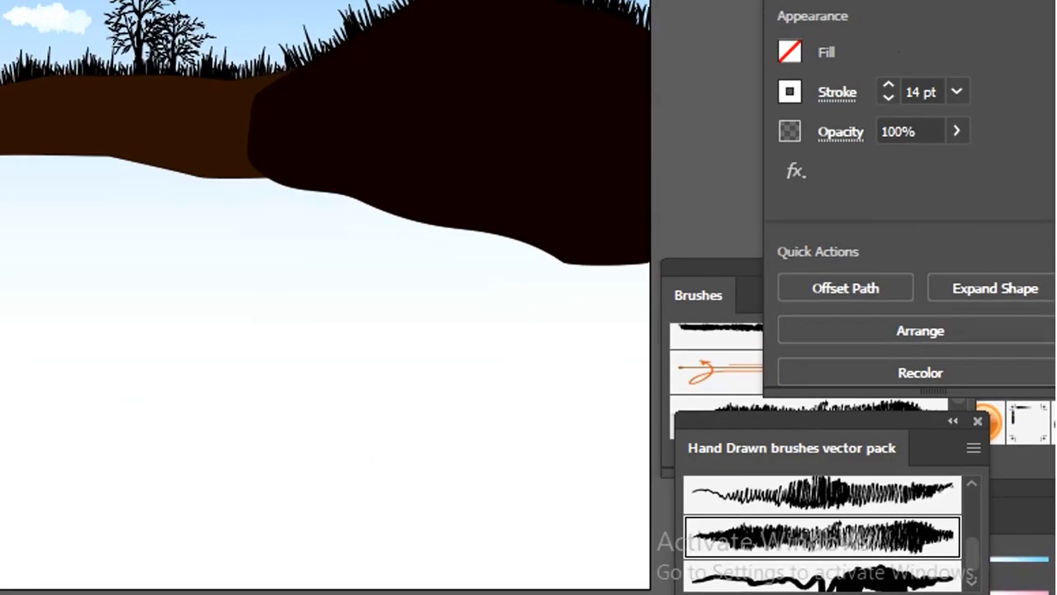
{"action": "left_click", "coordinate": [842, 94]}
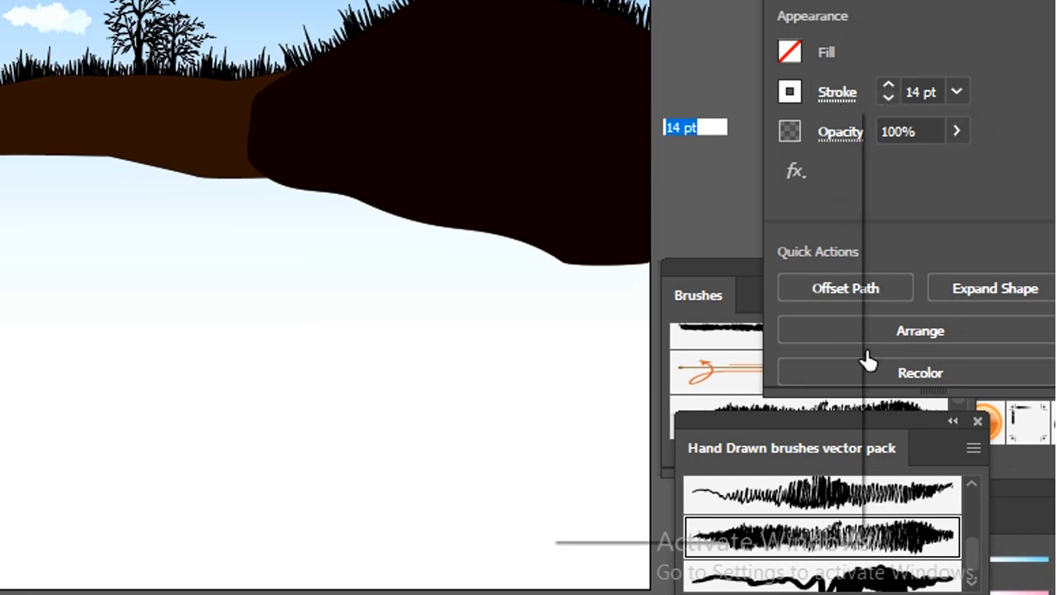
{"action": "left_click", "coordinate": [768, 518]}
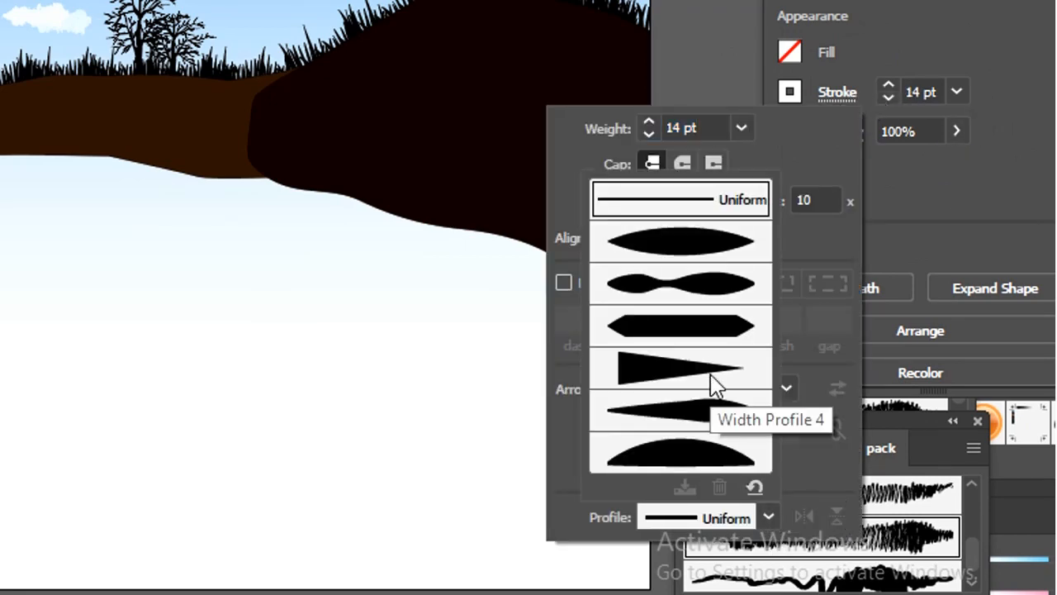
{"action": "left_click", "coordinate": [727, 413]}
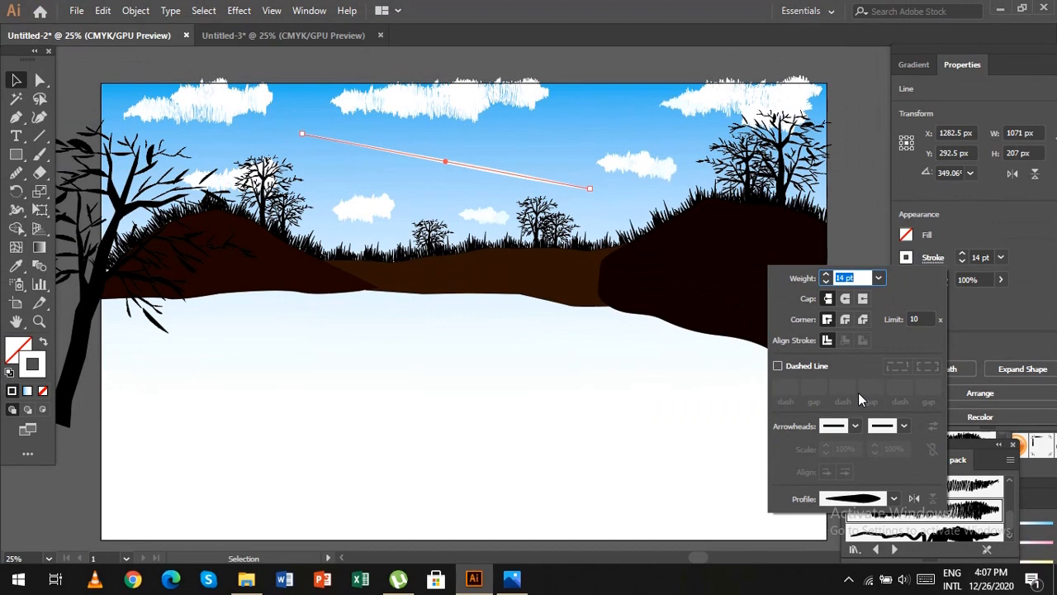
{"action": "left_click", "coordinate": [860, 216]}
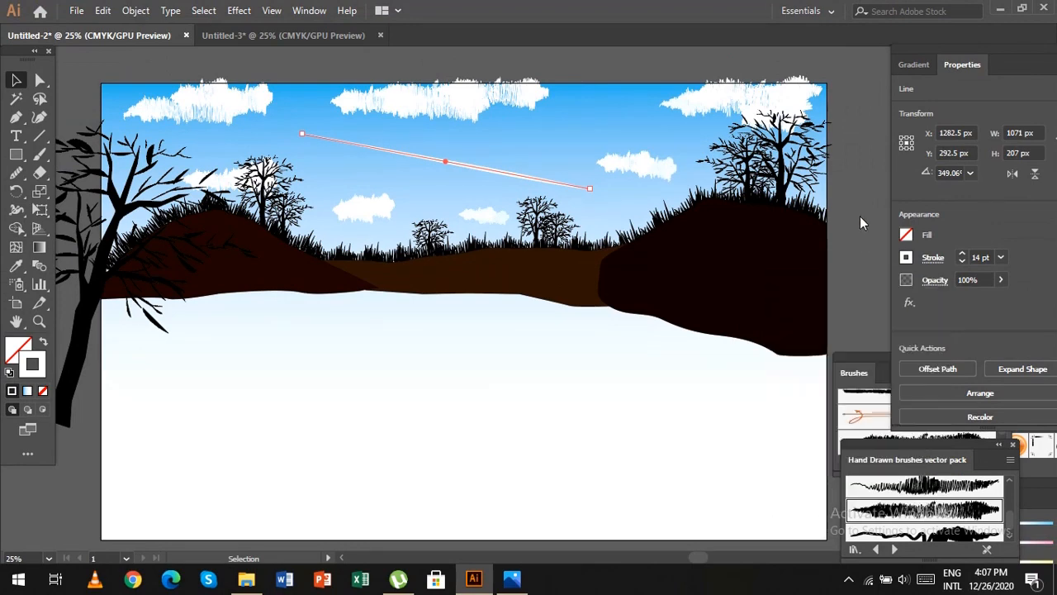
Expand the appearance of the tapered sky line into an editable shape.
{"action": "left_click", "coordinate": [549, 190]}
{"action": "key", "text": "ctrl+="}
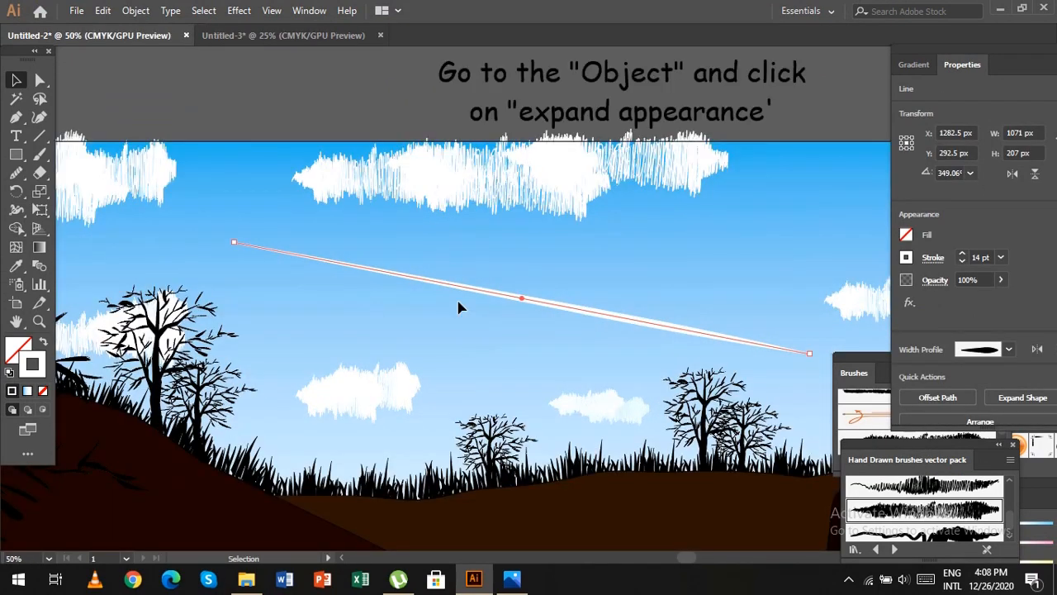
{"action": "left_click", "coordinate": [135, 10]}
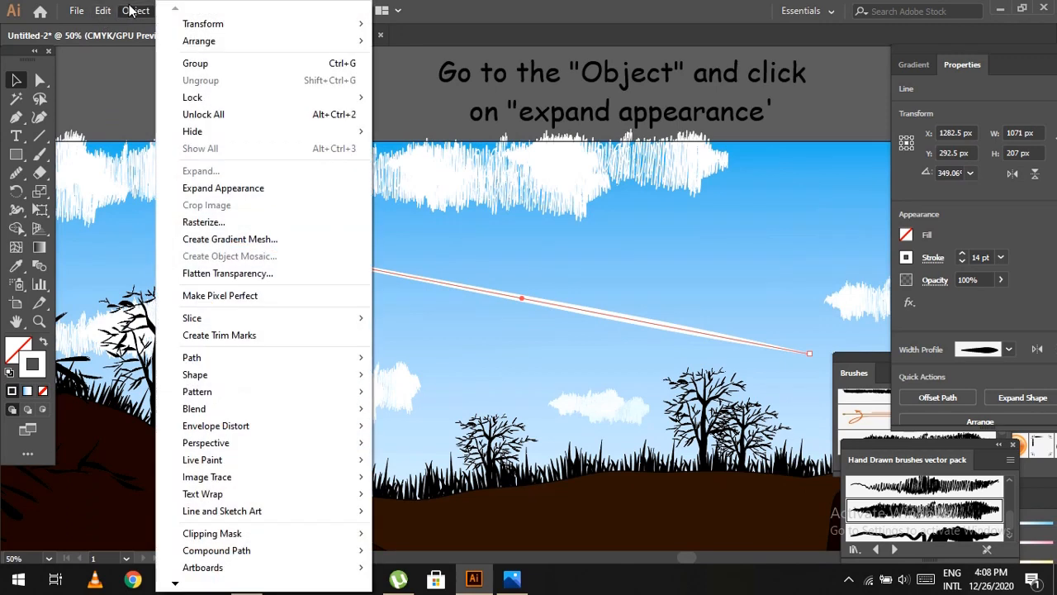
{"action": "left_click", "coordinate": [308, 188]}
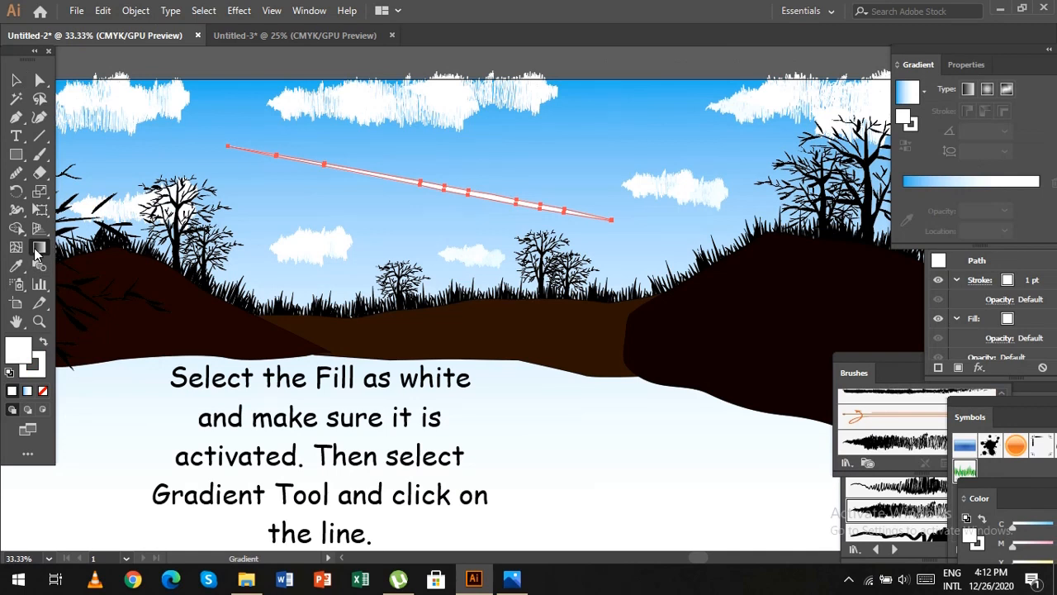
Fill the expanded sky streak with the linear blue-to-white gradient and set the selected colour stop to white.
{"action": "left_click", "coordinate": [439, 183]}
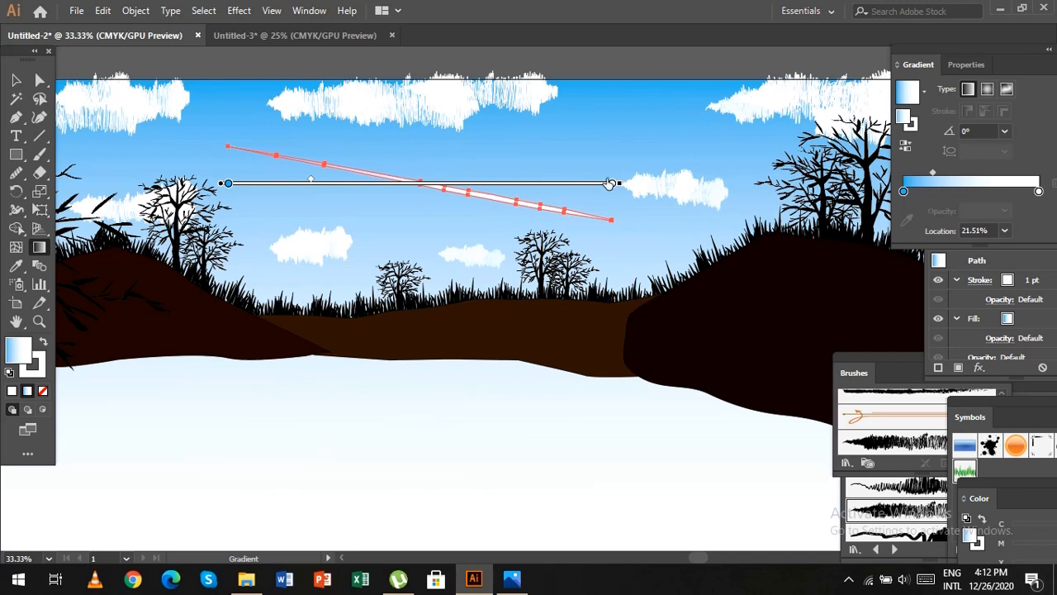
{"action": "left_click", "coordinate": [611, 182]}
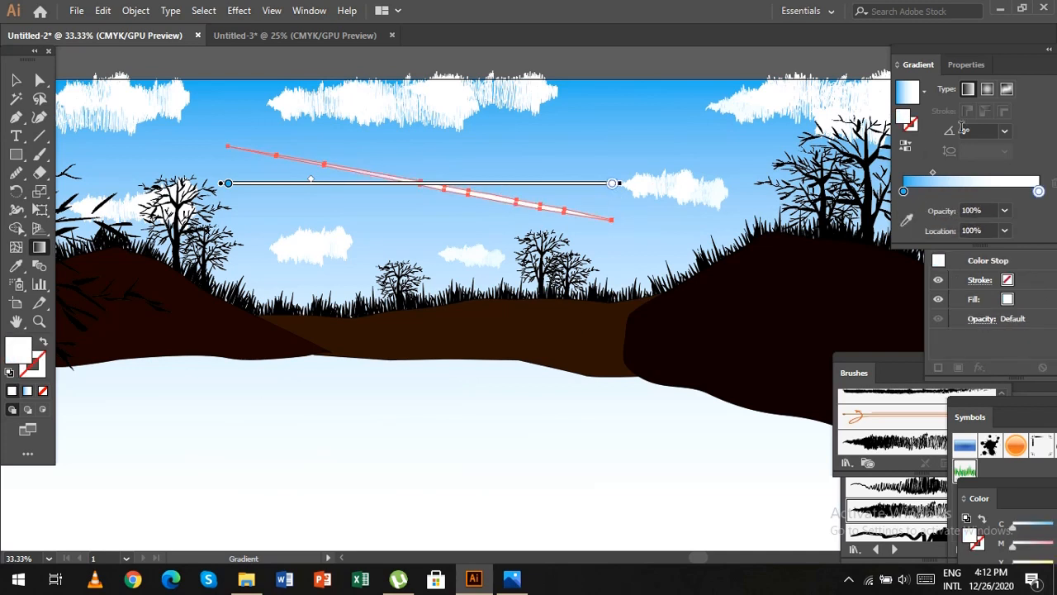
{"action": "left_click", "coordinate": [906, 192]}
{"action": "double_click", "coordinate": [906, 191]}
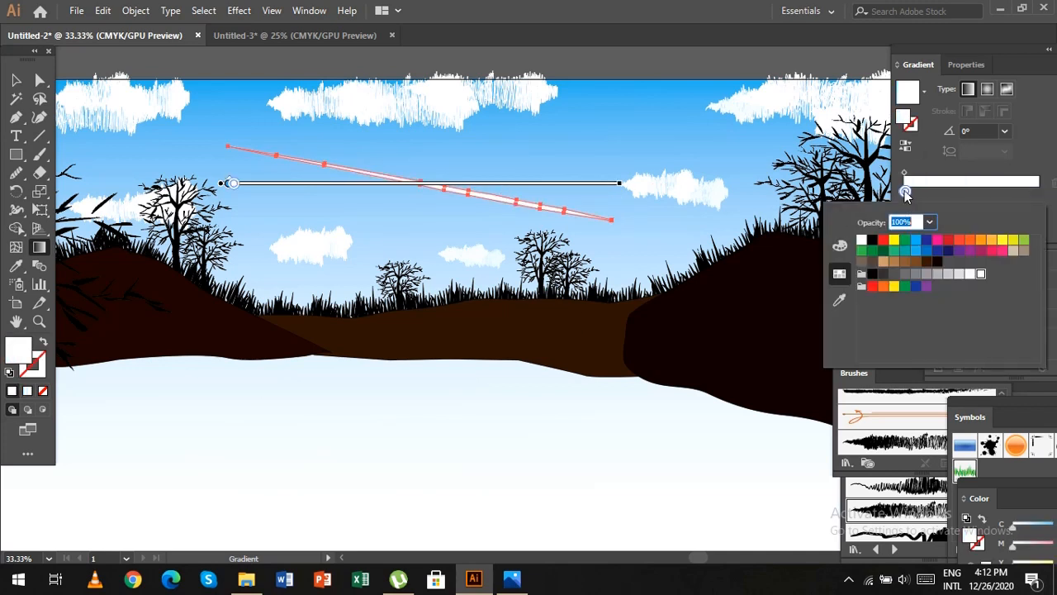
{"action": "left_click", "coordinate": [860, 241]}
{"action": "left_click", "coordinate": [910, 193]}
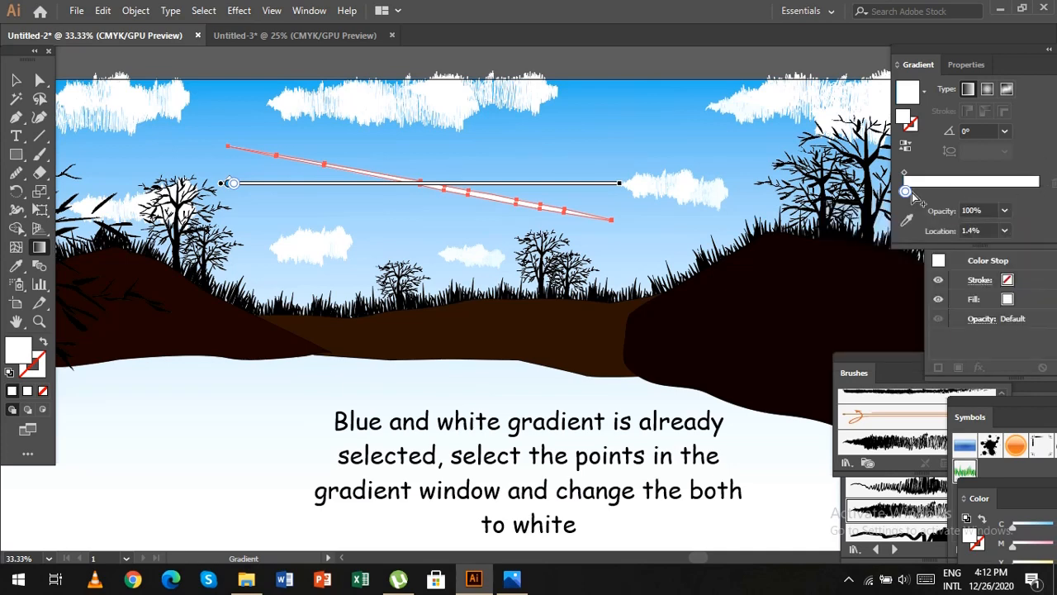
Delete the blue stop from the streak's gradient and arrange white stops at both of its ends.
{"action": "left_click_drag", "start_coordinate": [910, 192], "coordinate": [1042, 192]}
{"action": "left_click", "coordinate": [944, 192]}
{"action": "left_click", "coordinate": [907, 191]}
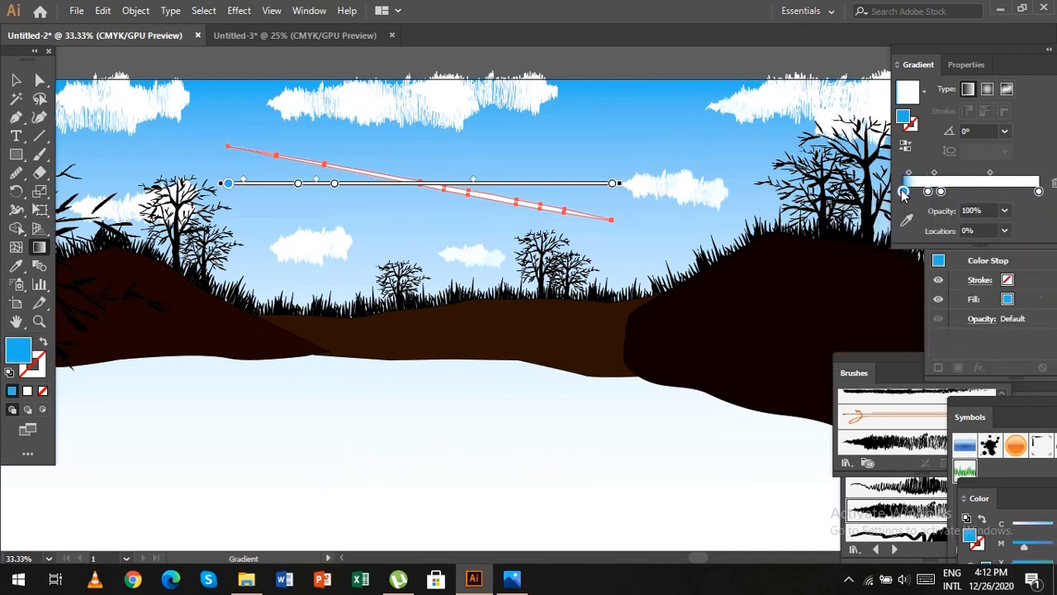
{"action": "key", "text": "Delete"}
{"action": "left_click_drag", "start_coordinate": [943, 192], "coordinate": [902, 194]}
{"action": "left_click", "coordinate": [1039, 190]}
{"action": "left_click", "coordinate": [911, 190]}
Set the opacity of the streak gradient's starting white stop to 20%.
{"action": "left_click", "coordinate": [1004, 211]}
{"action": "left_click", "coordinate": [503, 198]}
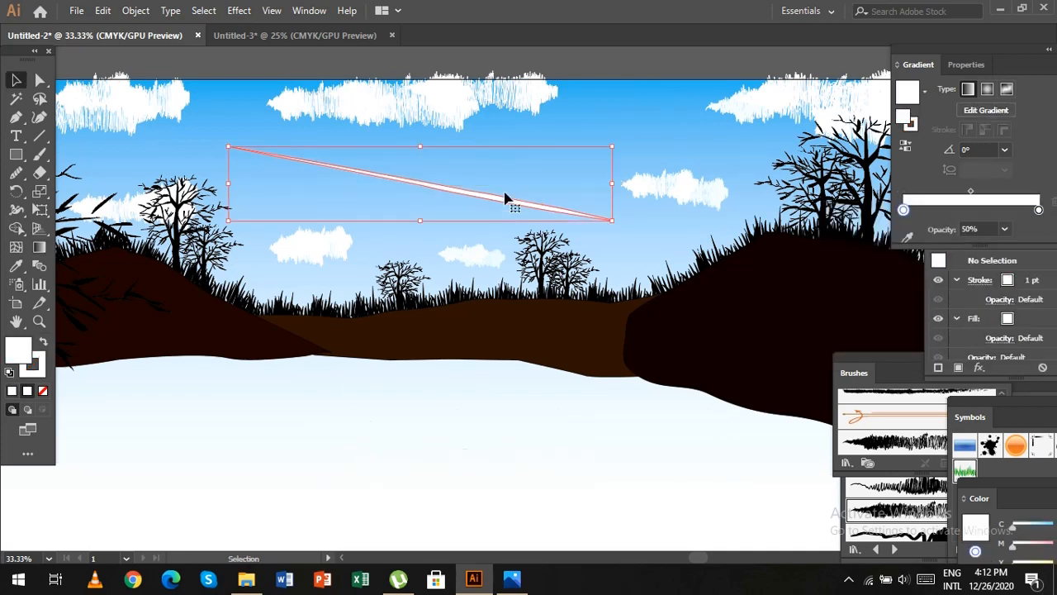
{"action": "left_click", "coordinate": [1004, 229]}
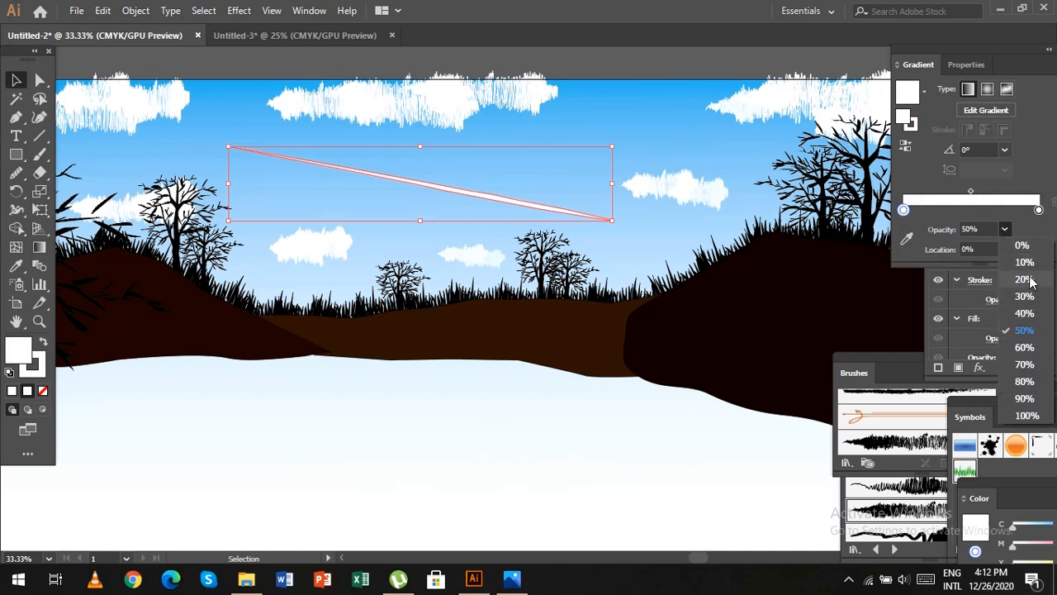
{"action": "left_click", "coordinate": [1020, 277]}
{"action": "left_click", "coordinate": [974, 191]}
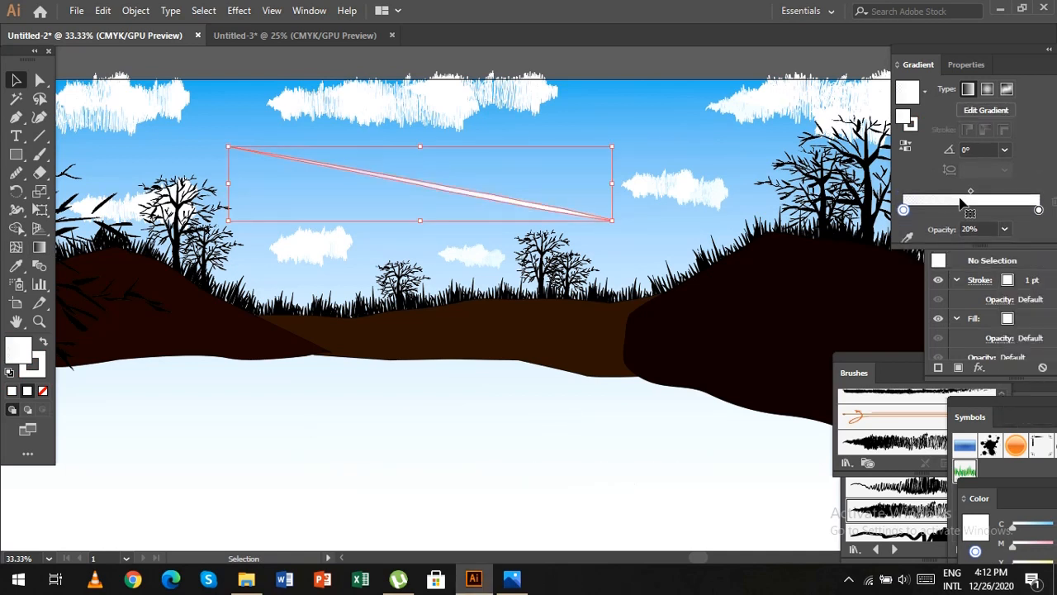
Shift the streak gradient's midpoint to 70.67% and deselect the streak.
{"action": "left_click_drag", "start_coordinate": [977, 191], "coordinate": [998, 197]}
{"action": "left_click", "coordinate": [668, 60]}
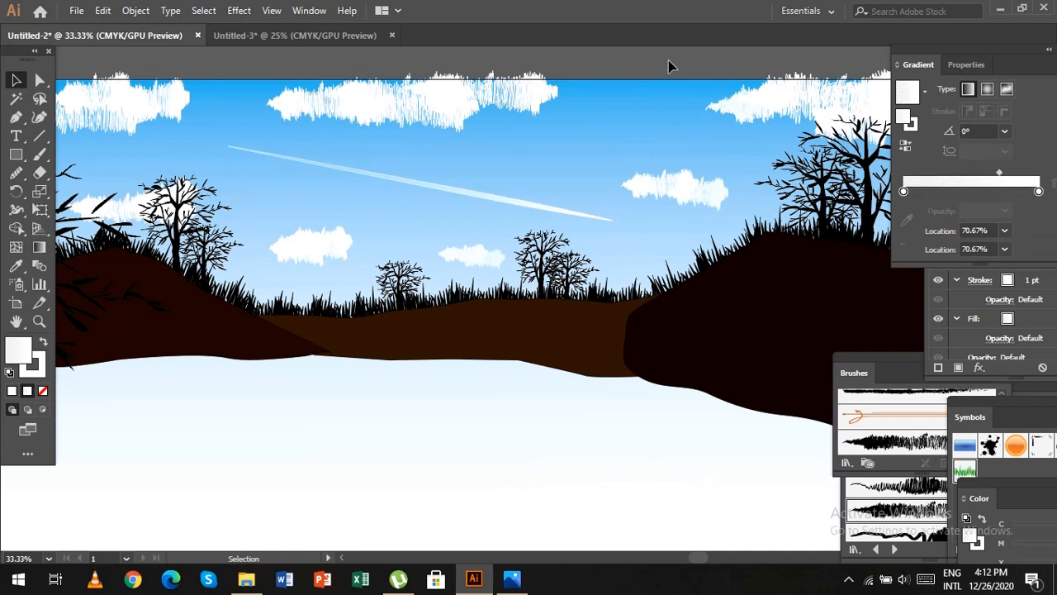
Resize and rotate the white sky streak so it slants downward between the clouds.
{"action": "left_click", "coordinate": [530, 213]}
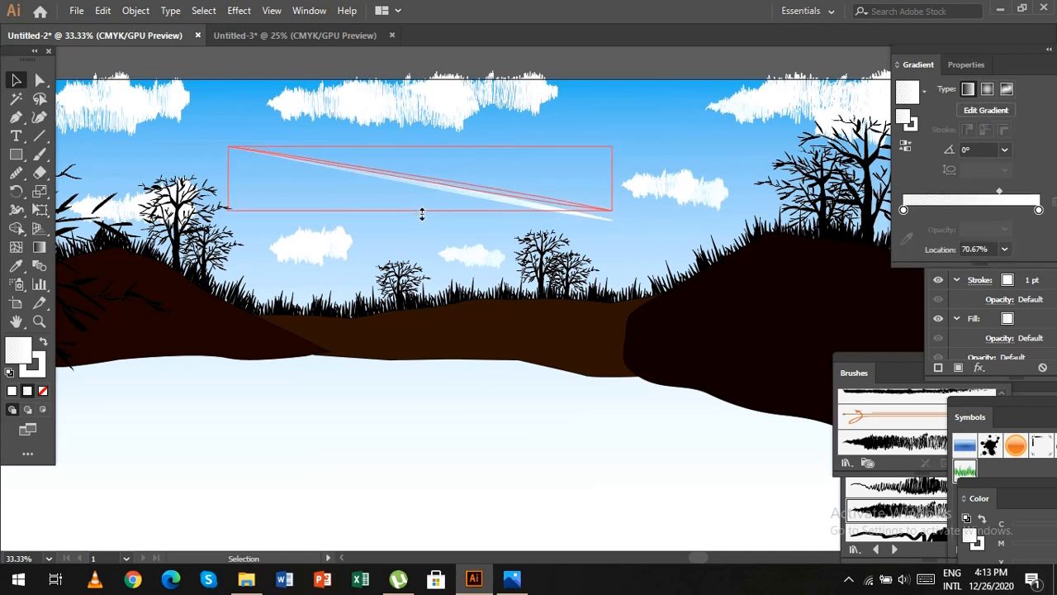
{"action": "left_click_drag", "start_coordinate": [613, 223], "coordinate": [642, 225]}
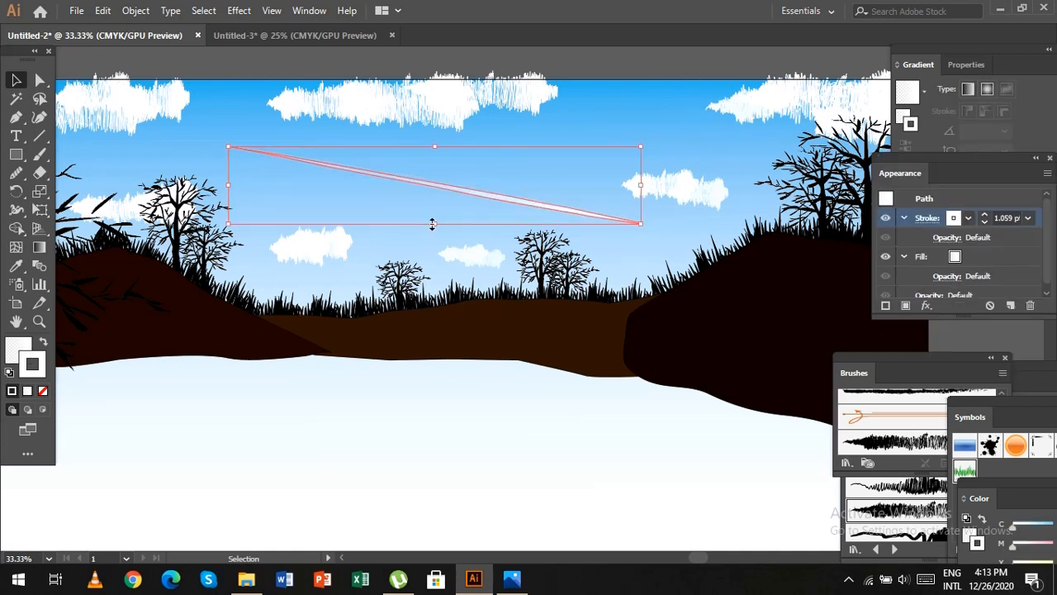
{"action": "left_click_drag", "start_coordinate": [433, 224], "coordinate": [474, 190]}
{"action": "left_click_drag", "start_coordinate": [647, 172], "coordinate": [654, 216]}
{"action": "left_click", "coordinate": [229, 147]}
{"action": "left_click_drag", "start_coordinate": [475, 177], "coordinate": [463, 193]}
{"action": "left_click_drag", "start_coordinate": [653, 214], "coordinate": [654, 208]}
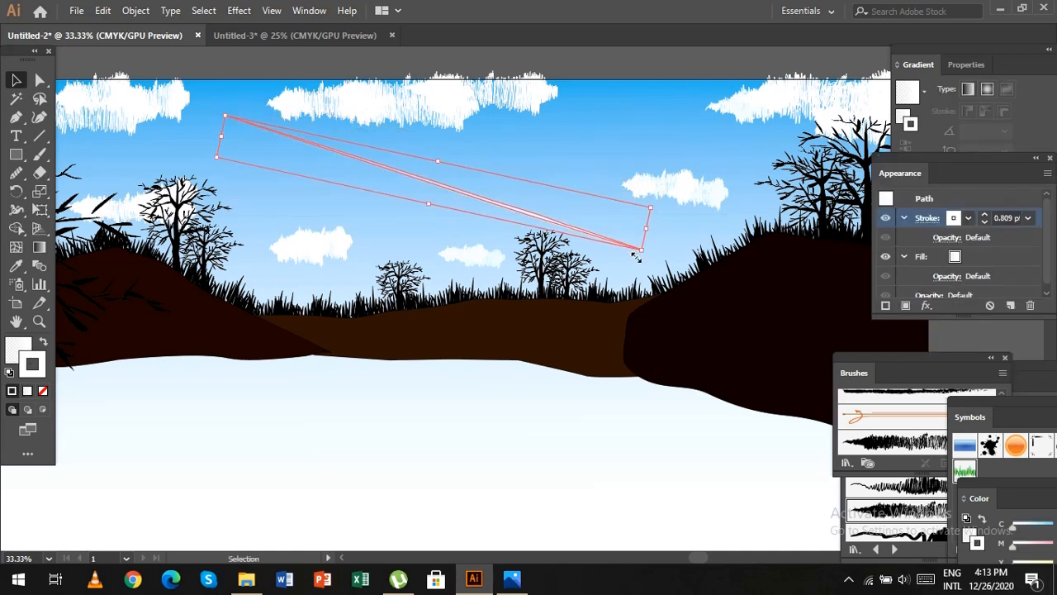
{"action": "left_click_drag", "start_coordinate": [638, 254], "coordinate": [651, 202]}
{"action": "left_click", "coordinate": [628, 65]}
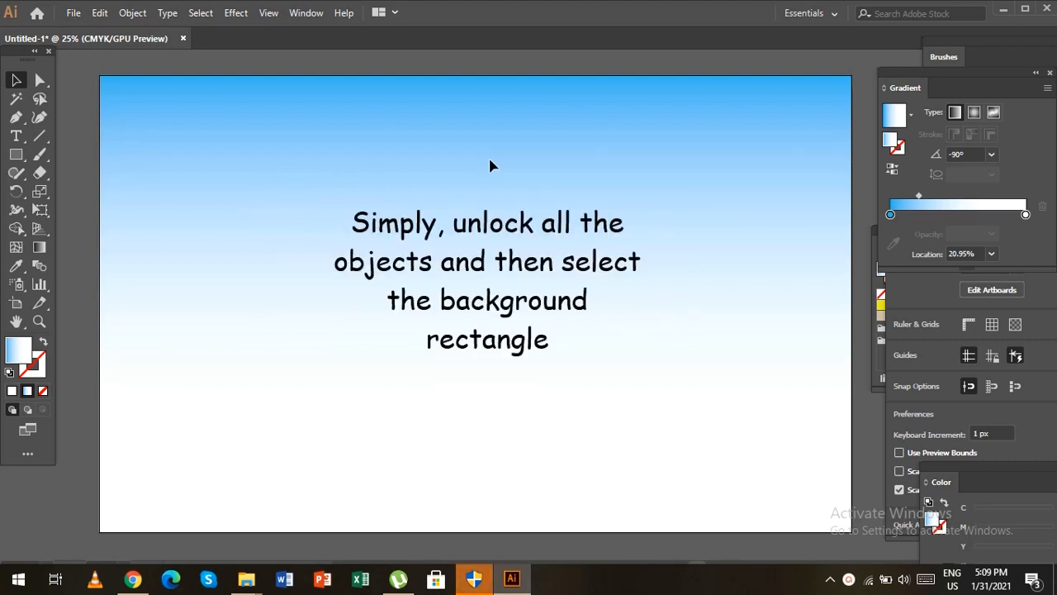
Unlock all objects and move the white stop of the background rectangle's gradient to 49.16%.
{"action": "left_click", "coordinate": [139, 14]}
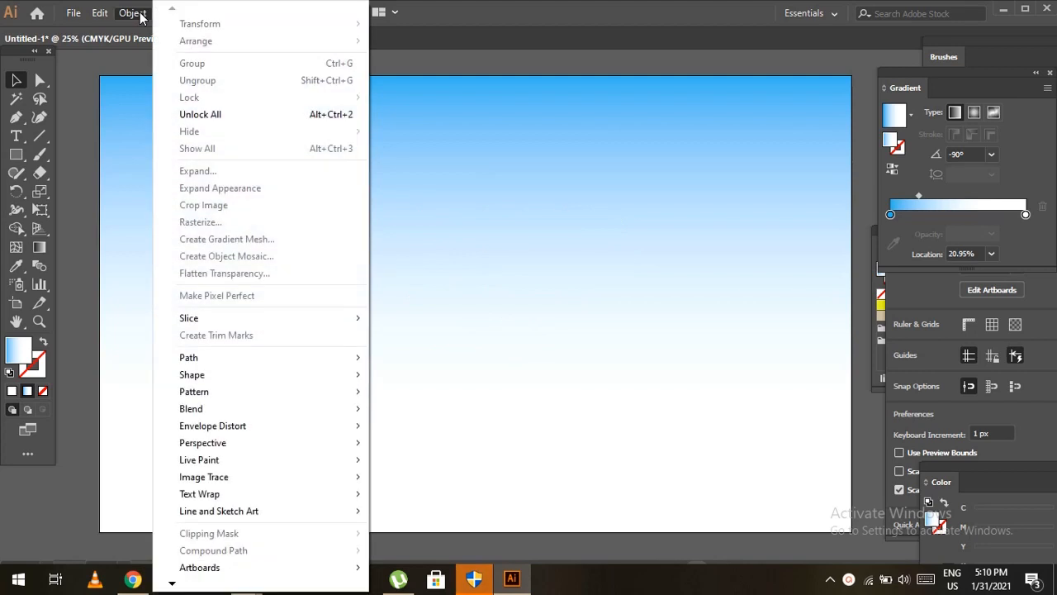
{"action": "left_click", "coordinate": [234, 114]}
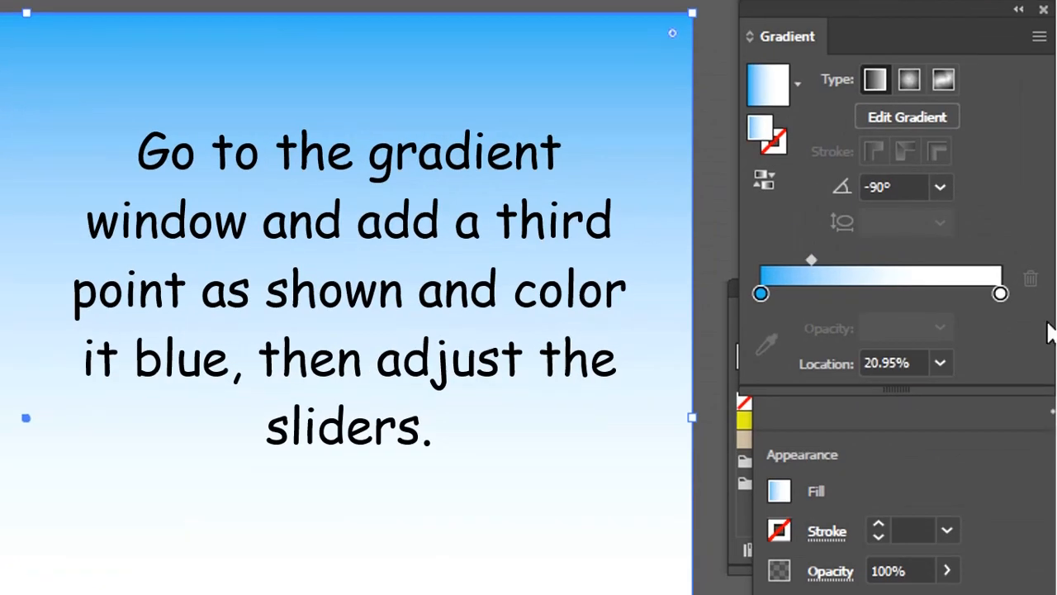
{"action": "left_click_drag", "start_coordinate": [999, 294], "coordinate": [878, 294]}
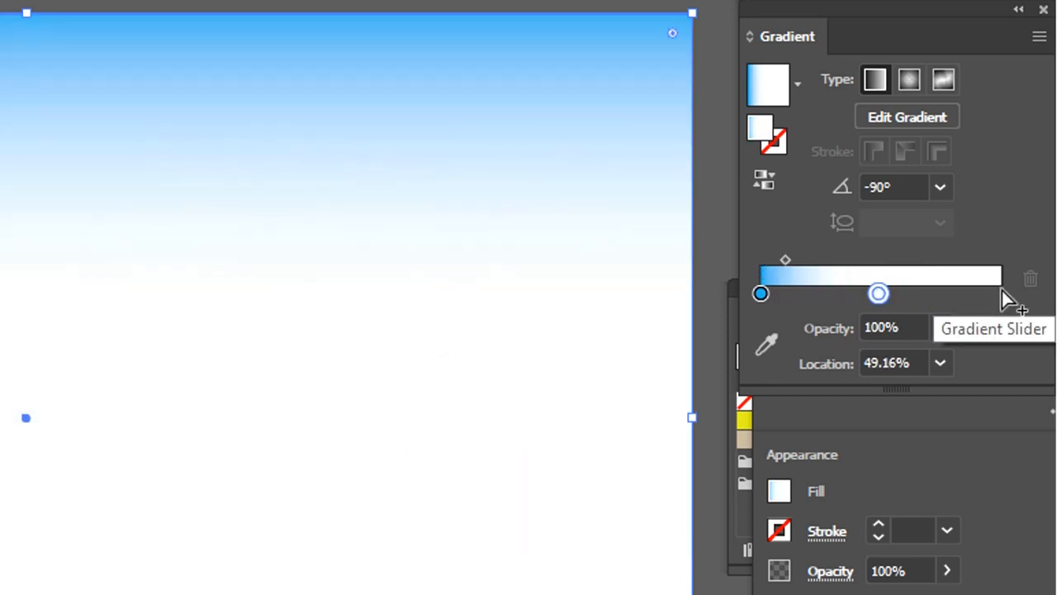
Add a third stop at 99.16% to the background gradient and colour it blue.
{"action": "left_click", "coordinate": [999, 294]}
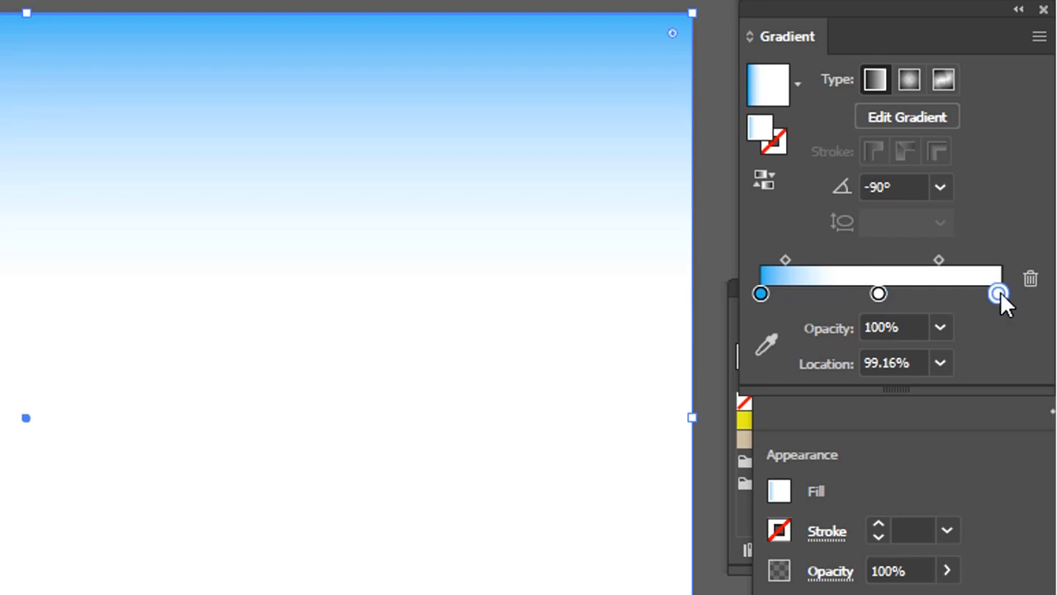
{"action": "double_click", "coordinate": [999, 294]}
{"action": "left_click", "coordinate": [786, 403]}
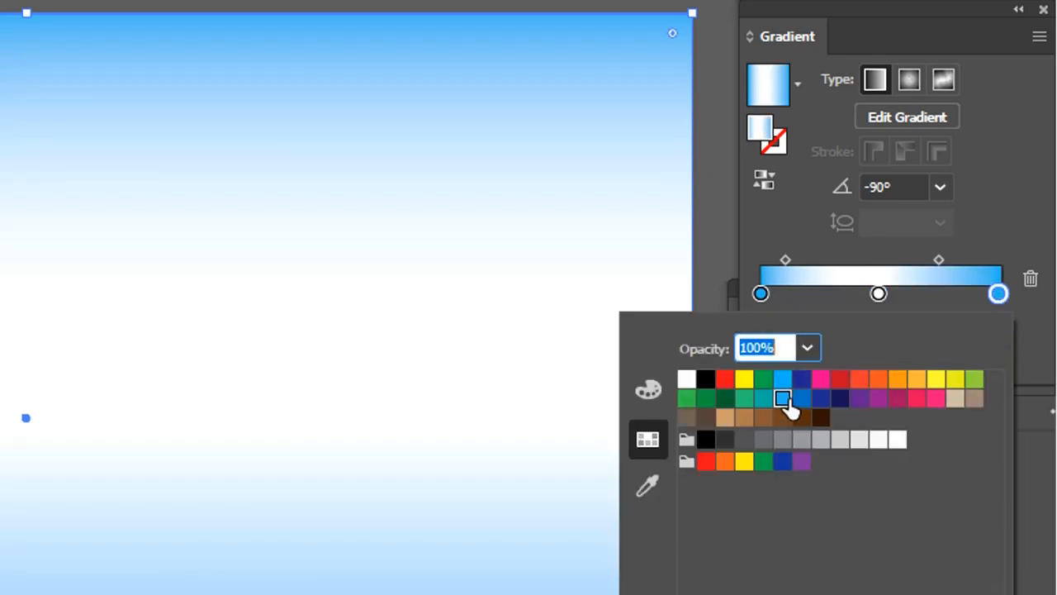
{"action": "left_click", "coordinate": [941, 254]}
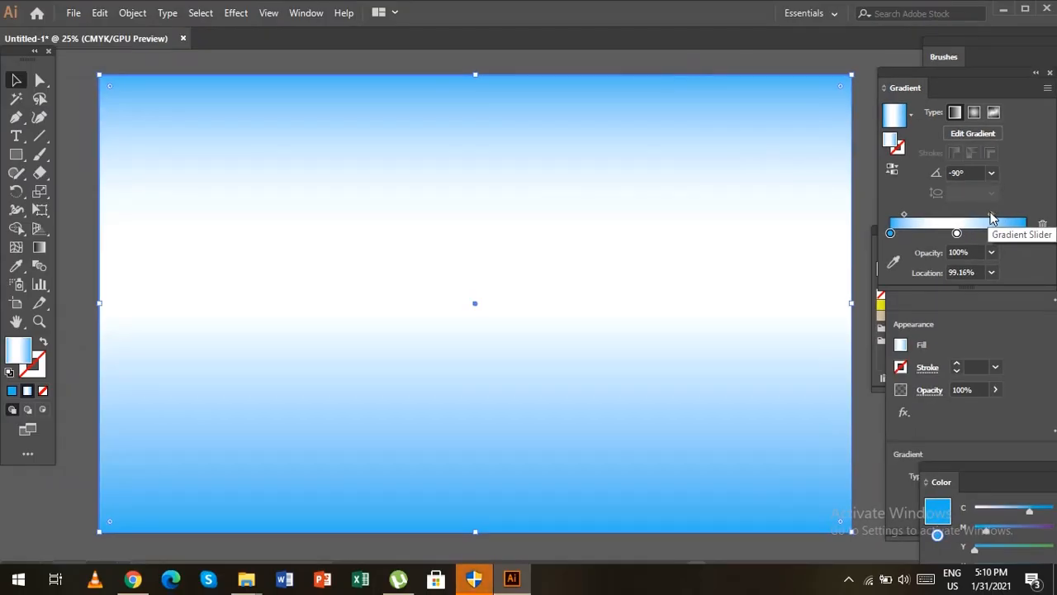
Adjust the background gradient's midpoints to 38.6% between the first two stops and 55.7% between the last two.
{"action": "left_click_drag", "start_coordinate": [992, 217], "coordinate": [1002, 217]}
{"action": "left_click_drag", "start_coordinate": [904, 215], "coordinate": [922, 217]}
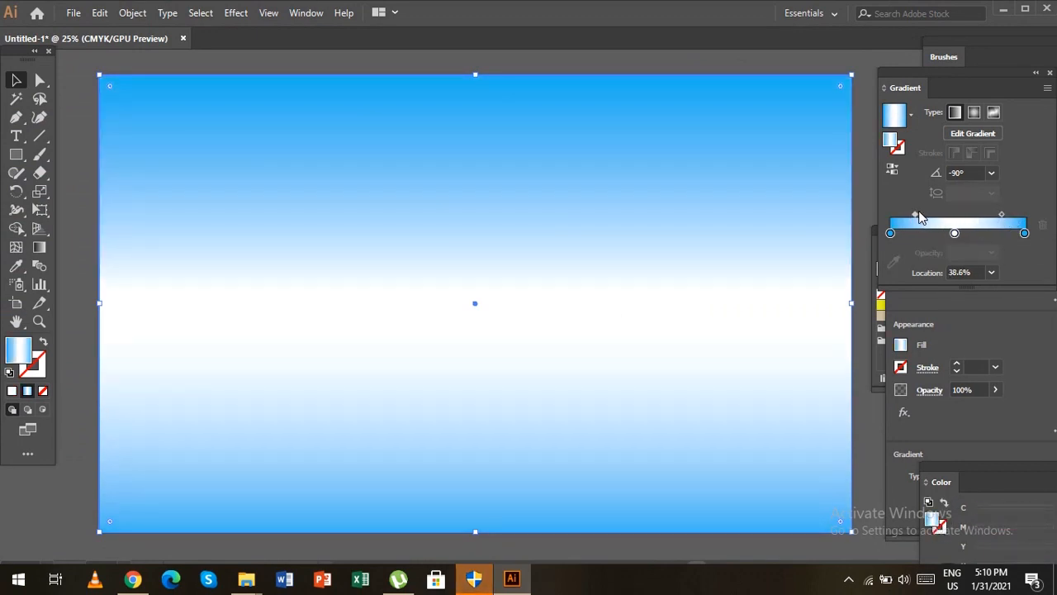
{"action": "left_click_drag", "start_coordinate": [1003, 216], "coordinate": [994, 217]}
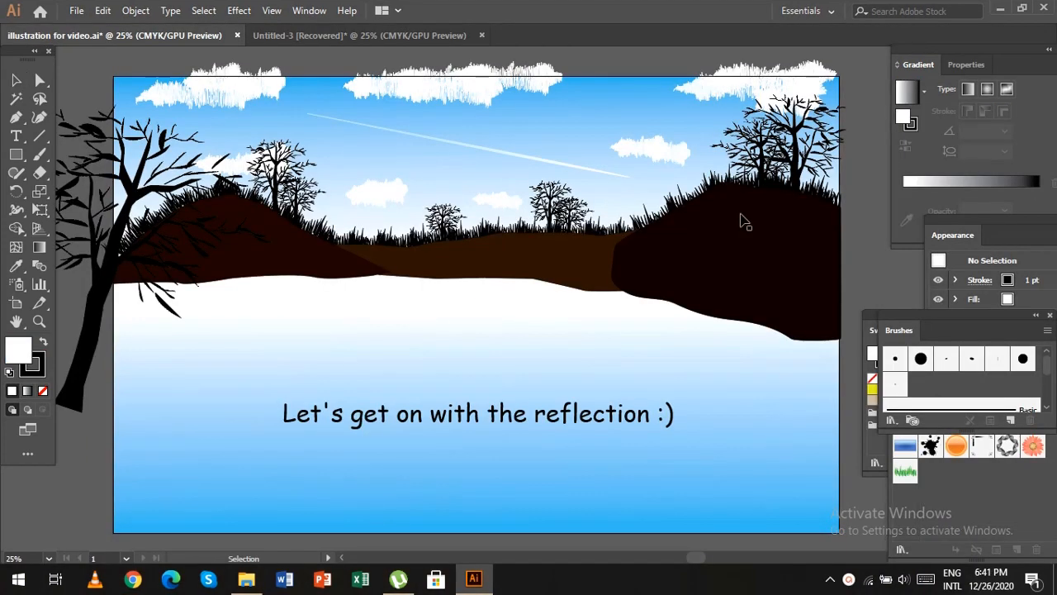
Select all the scenery objects above the locked background and group them.
{"action": "key", "text": "ctrl+a"}
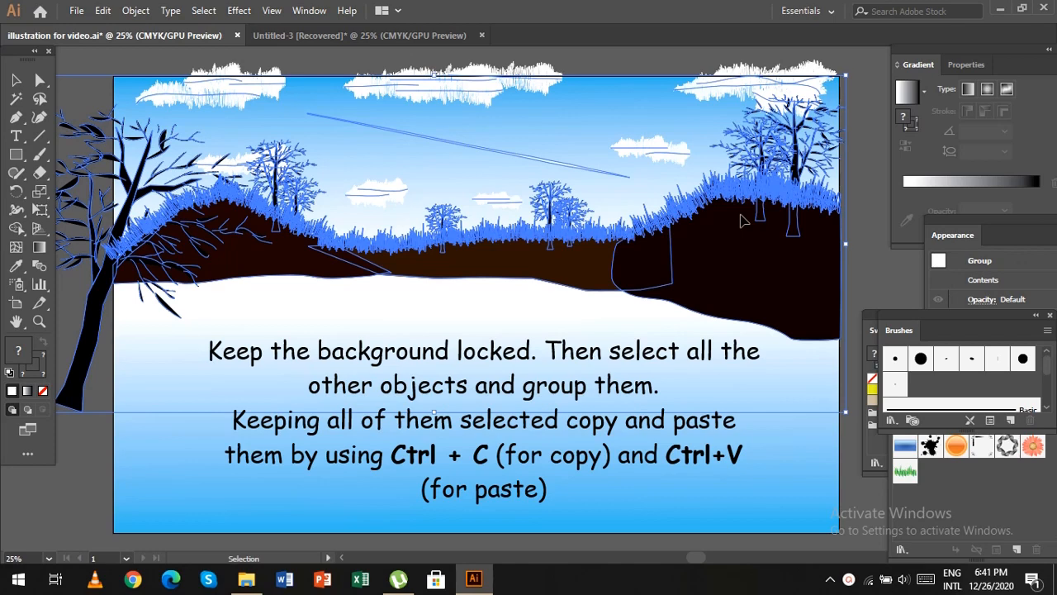
{"action": "key", "text": "a"}
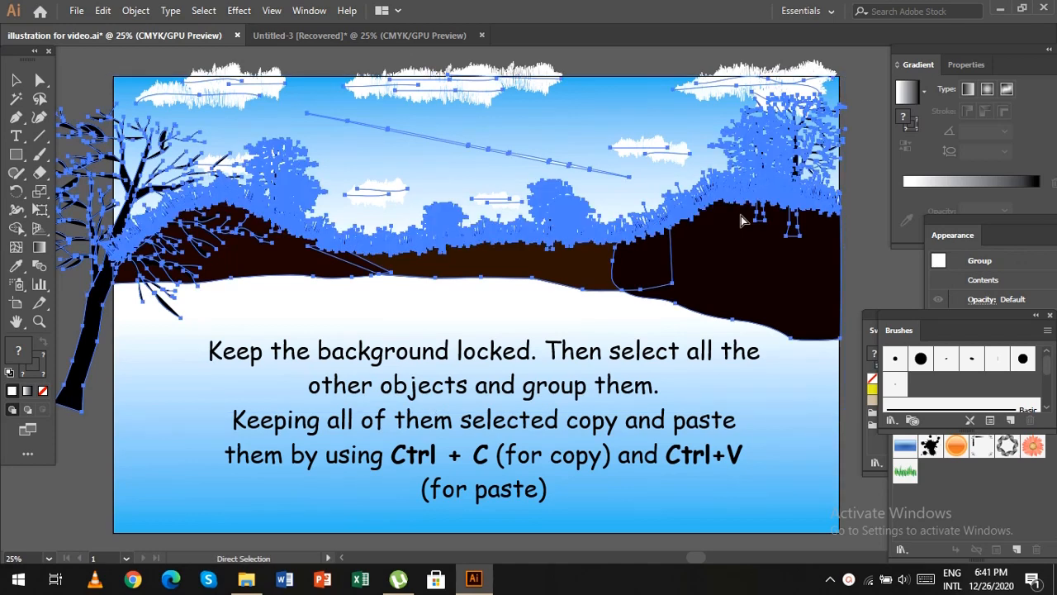
{"action": "key", "text": "ctrl+g"}
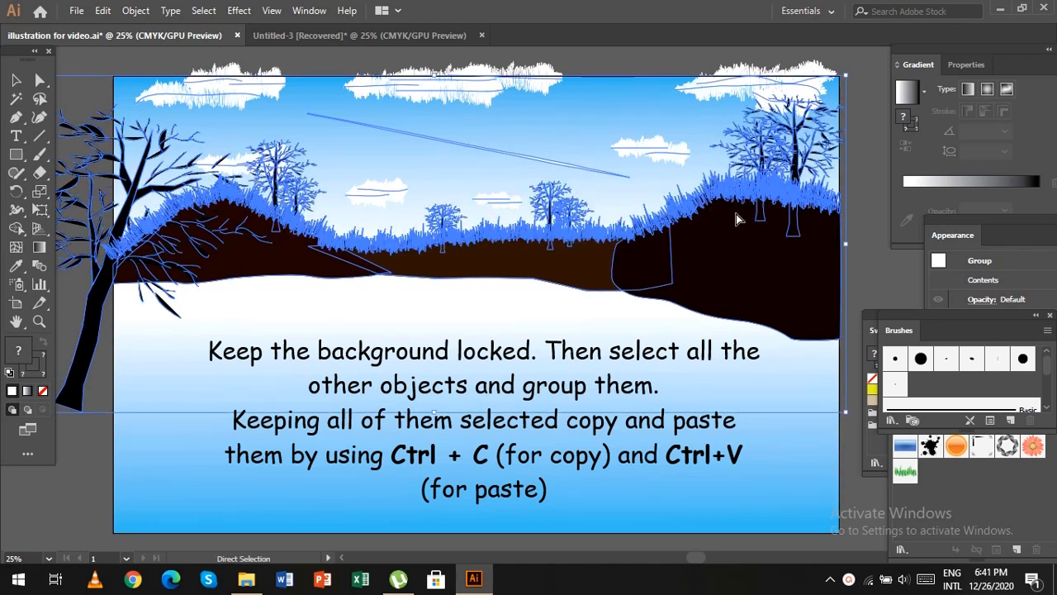
Paste a copy of the scenery group and move it slightly above the original, aligned with it horizontally.
{"action": "key", "text": "ctrl+c"}
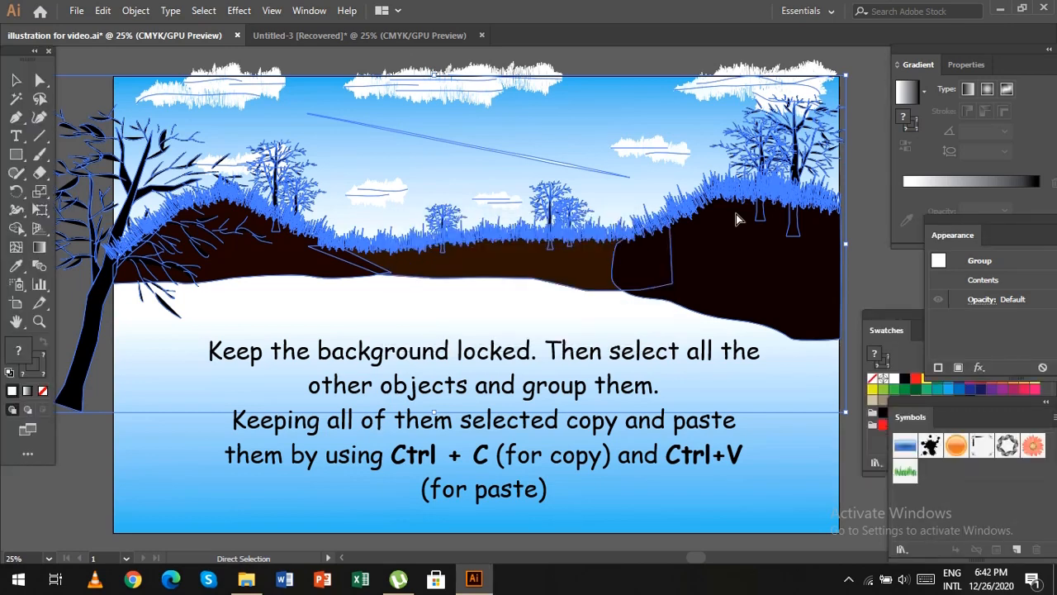
{"action": "key", "text": "ctrl+v"}
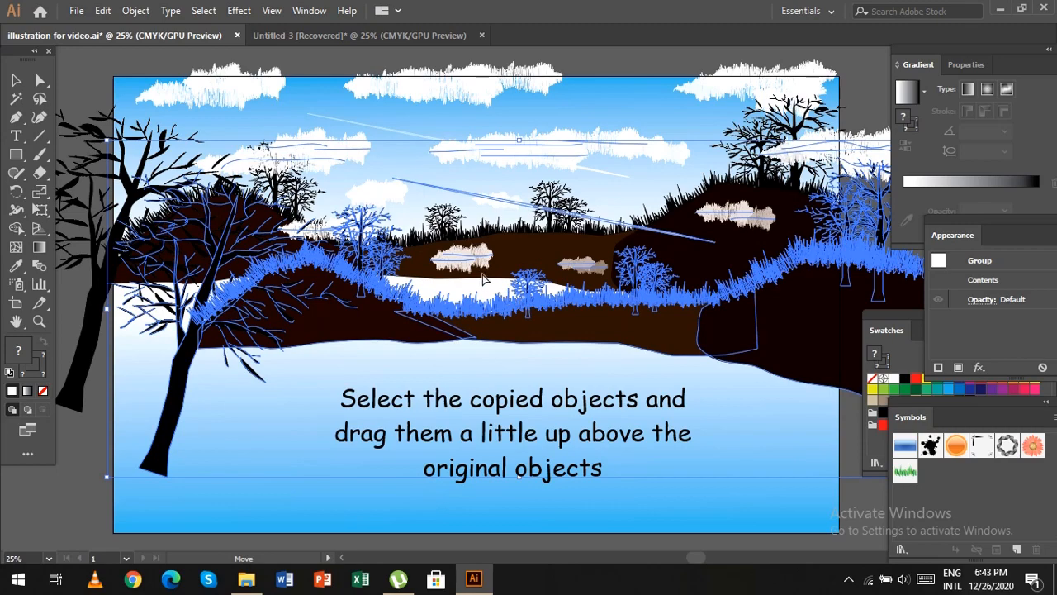
{"action": "left_click_drag", "start_coordinate": [509, 296], "coordinate": [459, 247]}
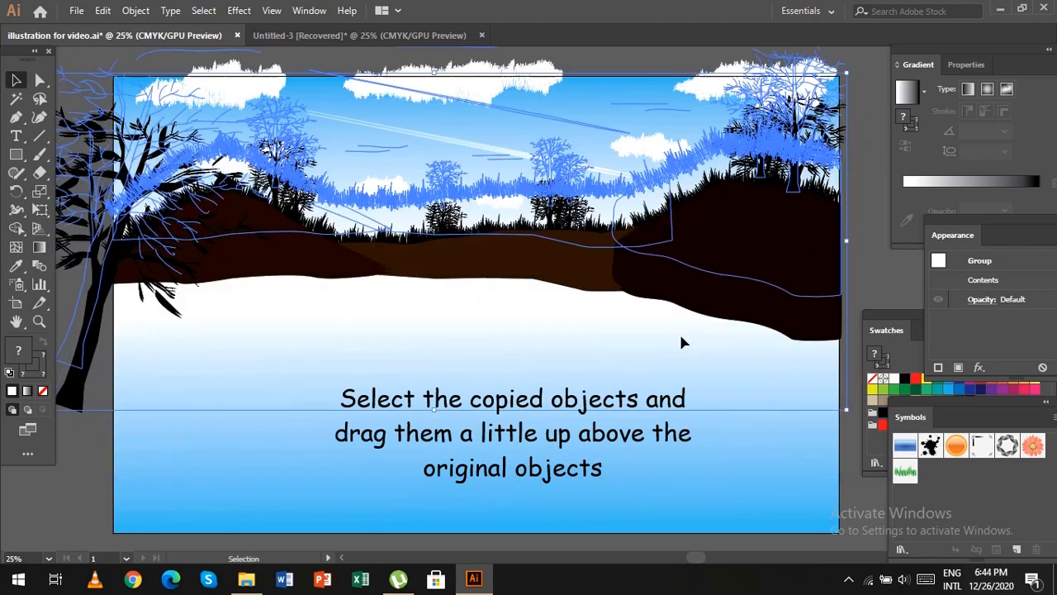
{"action": "scroll", "coordinate": [679, 331], "scroll_direction": "up", "scroll_amount": 2}
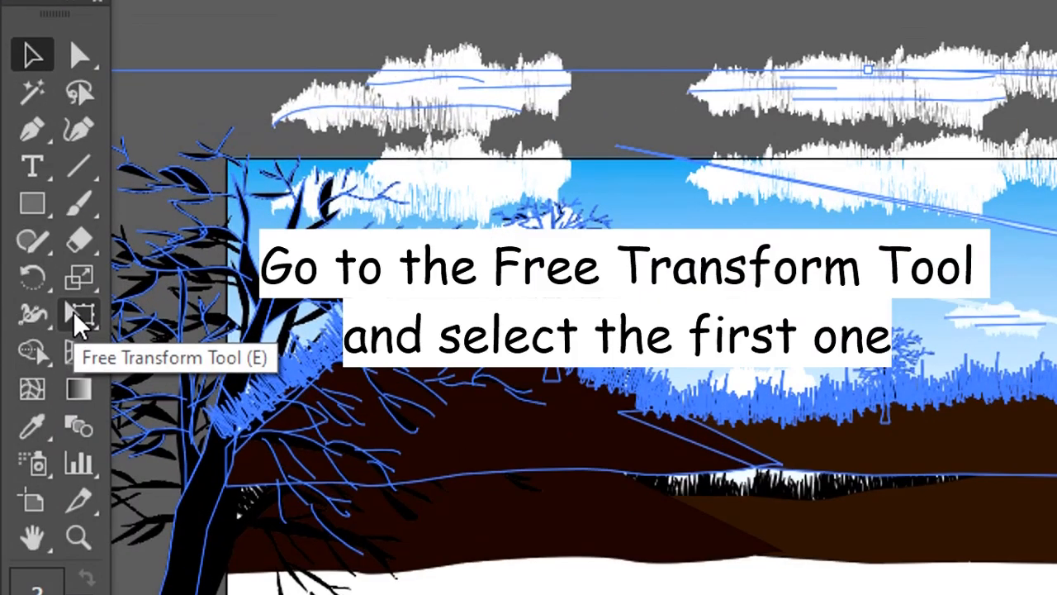
Flip the copied scenery vertically with Free Transform and stretch it into a reflection filling the lower half of the artboard.
{"action": "left_click", "coordinate": [79, 312]}
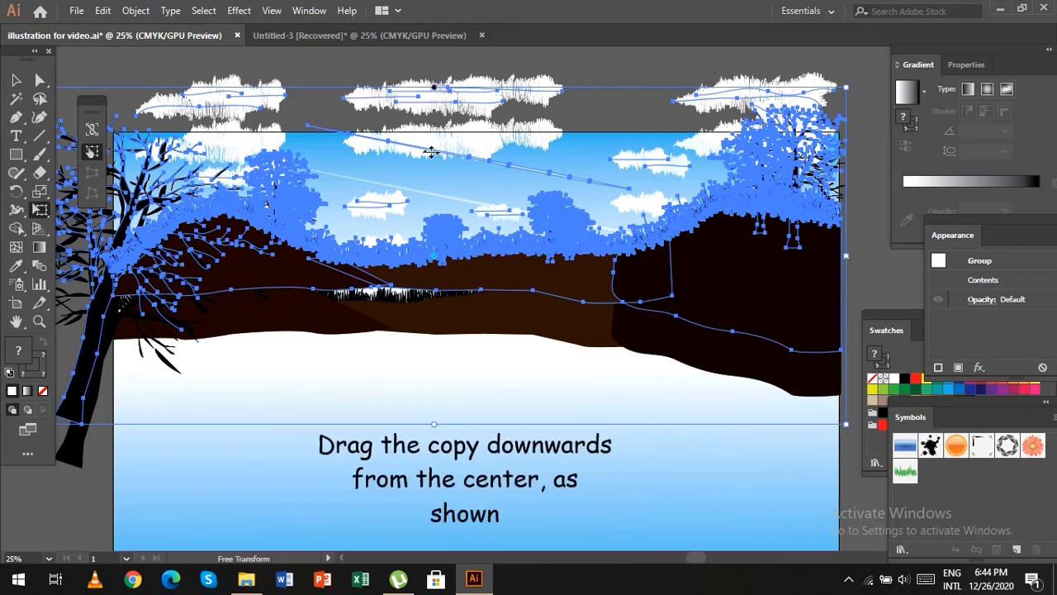
{"action": "left_click_drag", "start_coordinate": [437, 85], "coordinate": [451, 388]}
{"action": "left_click_drag", "start_coordinate": [451, 444], "coordinate": [470, 570]}
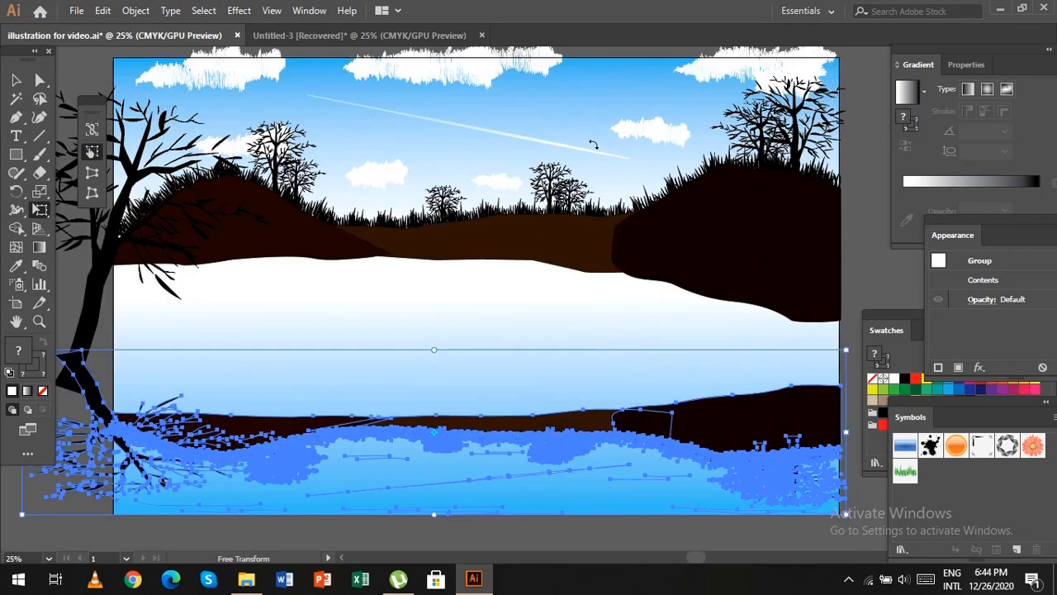
{"action": "scroll", "coordinate": [461, 330], "scroll_direction": "down", "scroll_amount": 2}
{"action": "left_click_drag", "start_coordinate": [436, 312], "coordinate": [469, 43]}
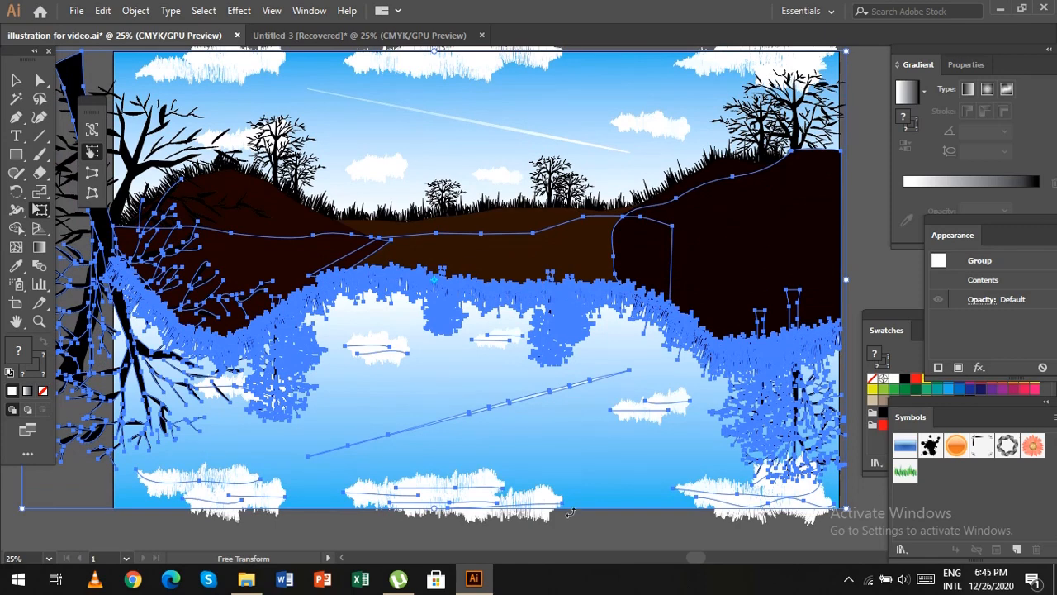
Lengthen the mirrored scenery copy slightly downward and deselect it.
{"action": "scroll", "coordinate": [570, 513], "scroll_direction": "down", "scroll_amount": 3}
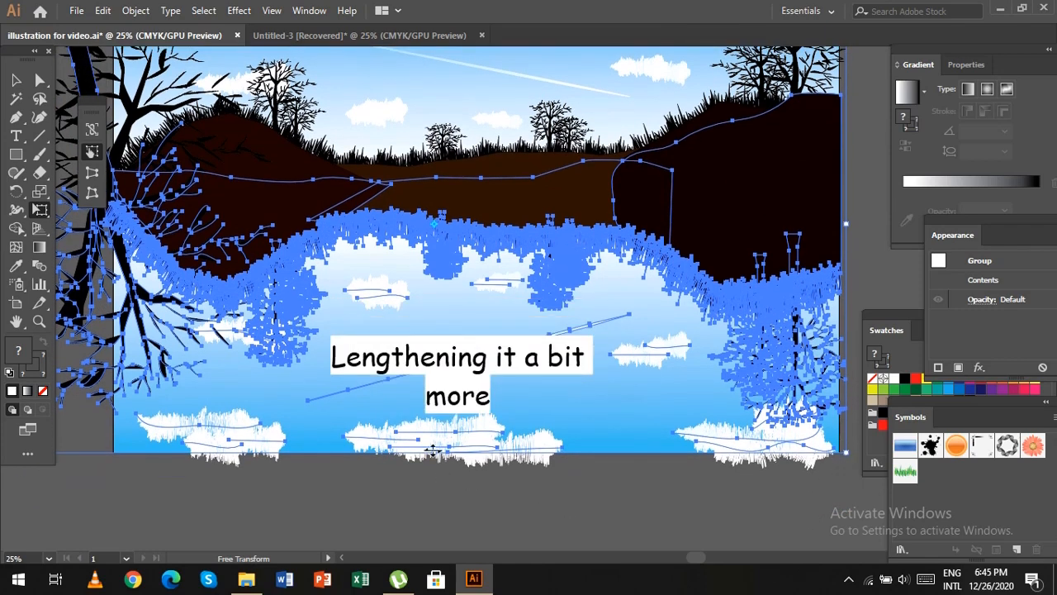
{"action": "left_click_drag", "start_coordinate": [432, 450], "coordinate": [433, 470]}
{"action": "key", "text": "v"}
{"action": "left_click", "coordinate": [566, 519]}
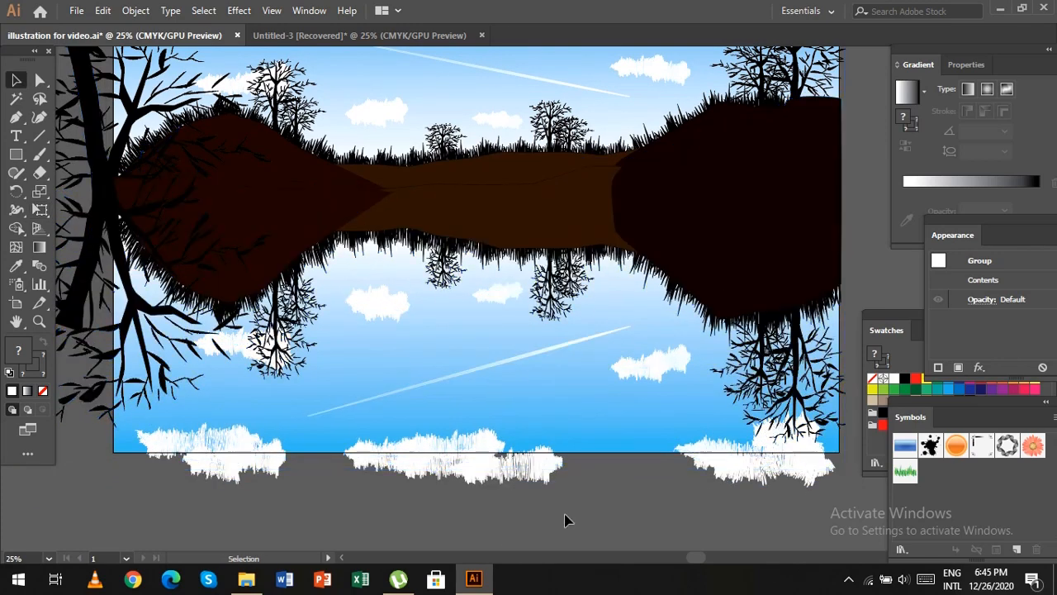
Bring the original scenery group to the front, above its mirrored copy, and deselect it.
{"action": "scroll", "coordinate": [557, 523], "scroll_direction": "up", "scroll_amount": 1}
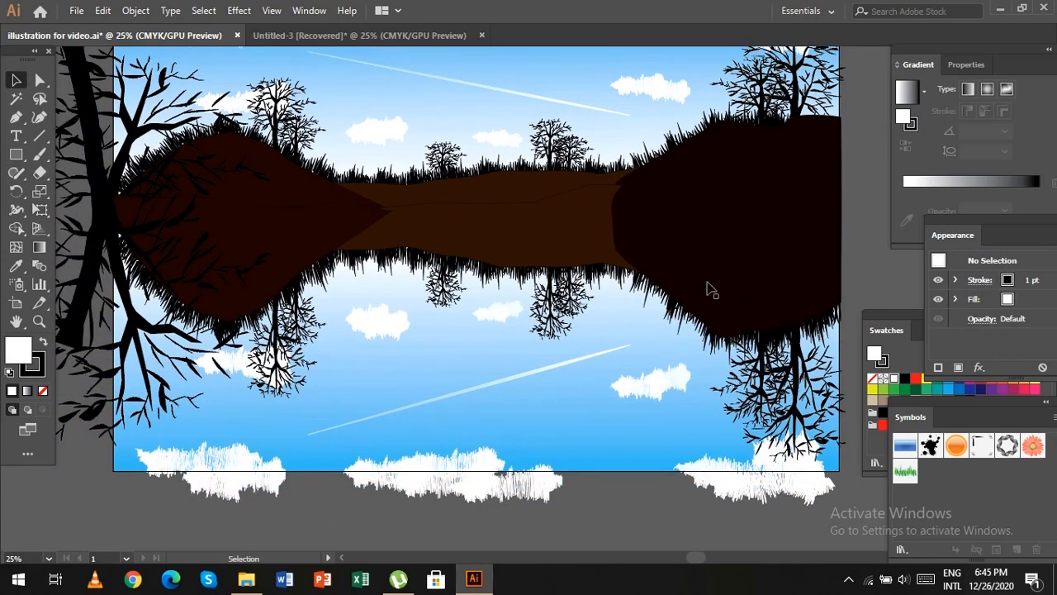
{"action": "left_click", "coordinate": [718, 153]}
{"action": "right_click", "coordinate": [731, 176]}
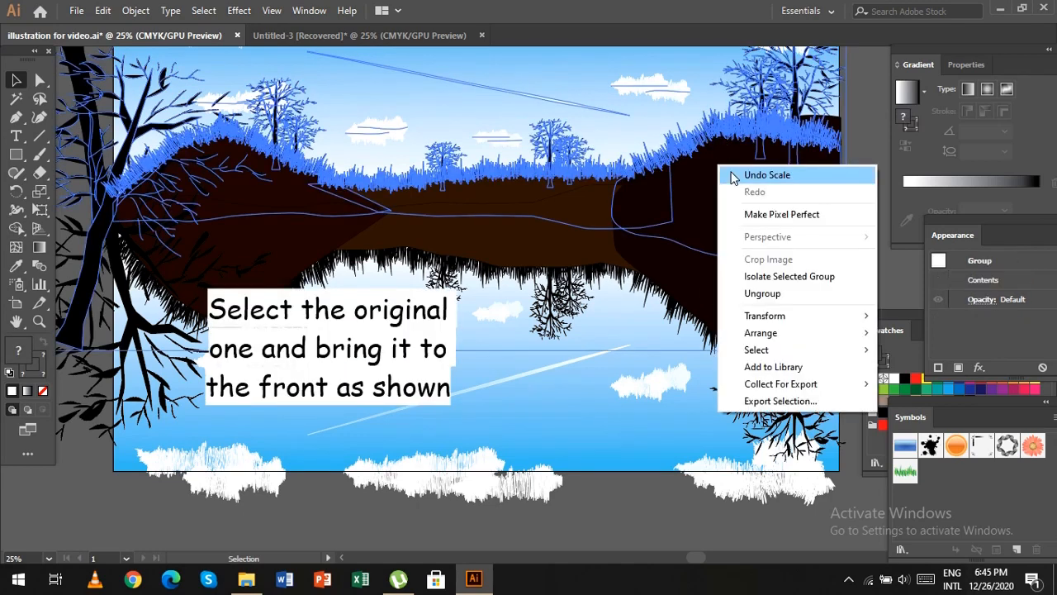
{"action": "mouse_move", "coordinate": [809, 317]}
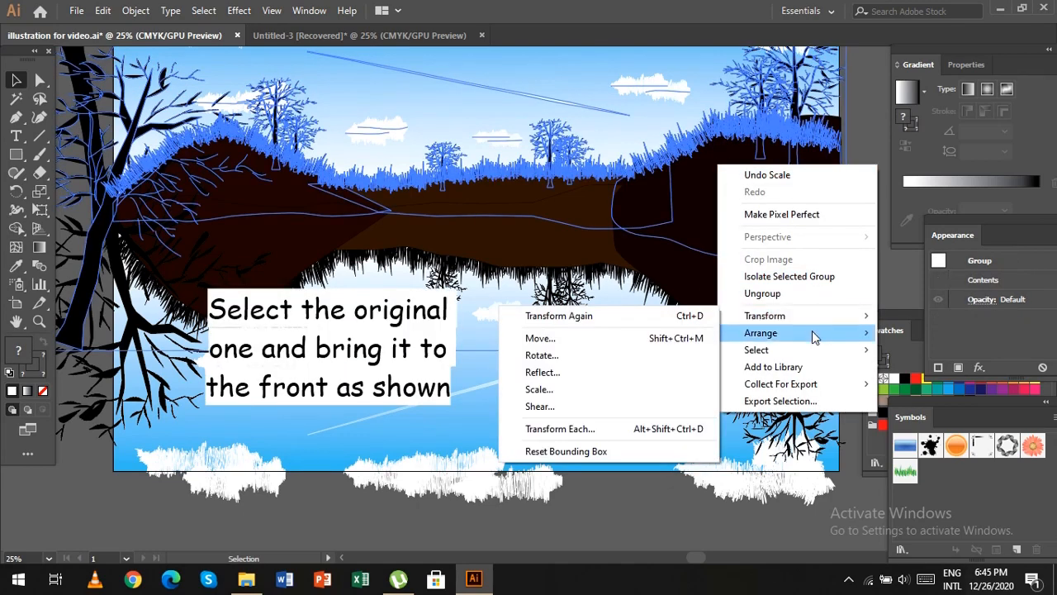
{"action": "mouse_move", "coordinate": [802, 335]}
{"action": "left_click", "coordinate": [669, 335]}
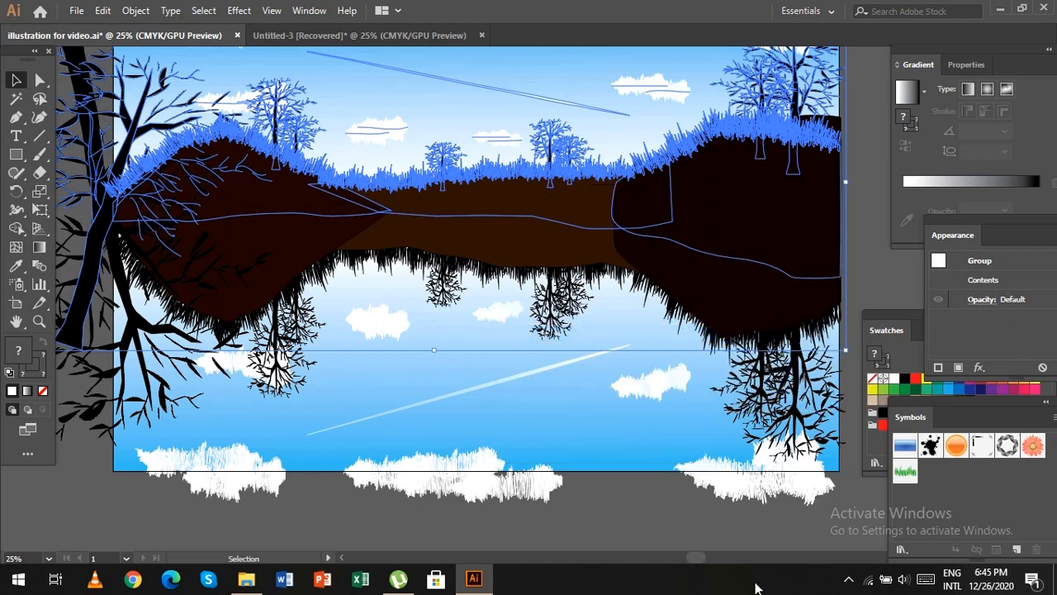
{"action": "left_click", "coordinate": [671, 512]}
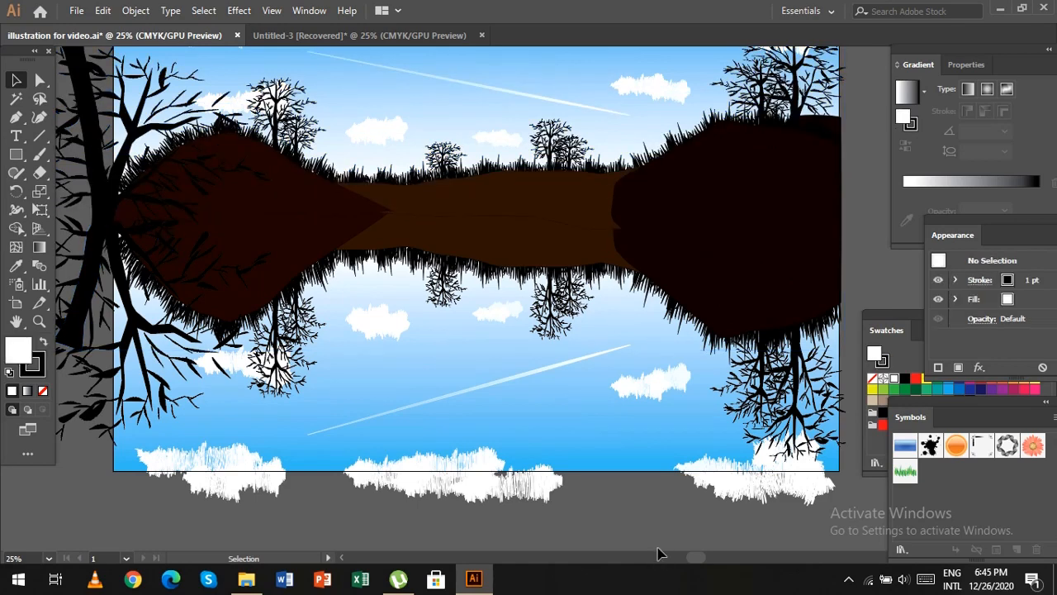
Move the mirrored right hill's two upper anchor points down with Direct Selection so its corner stays hidden behind the original hill.
{"action": "scroll", "coordinate": [780, 188], "scroll_direction": "up", "scroll_amount": 2}
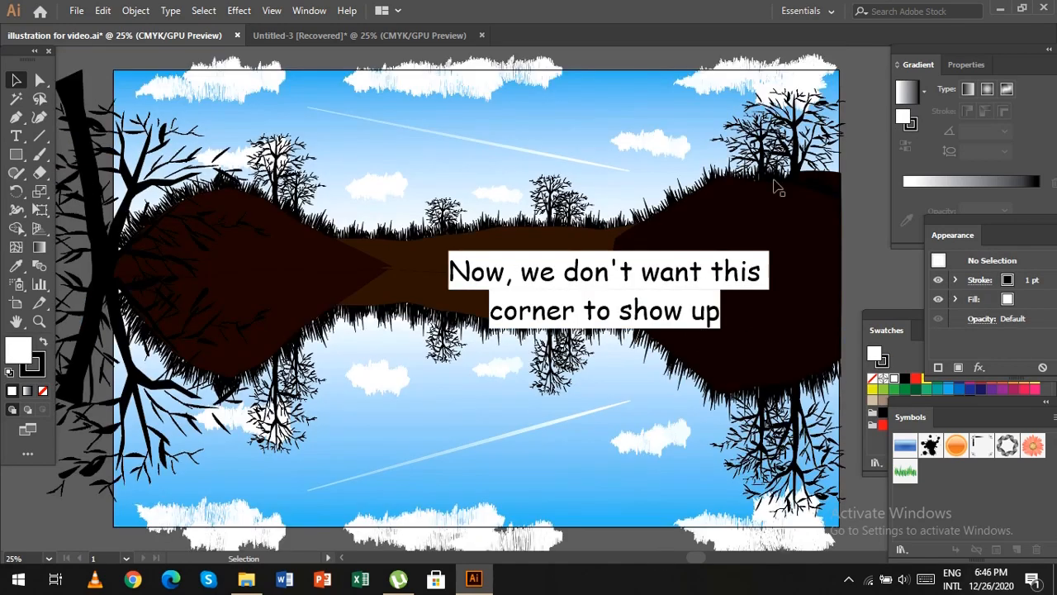
{"action": "left_click", "coordinate": [835, 183]}
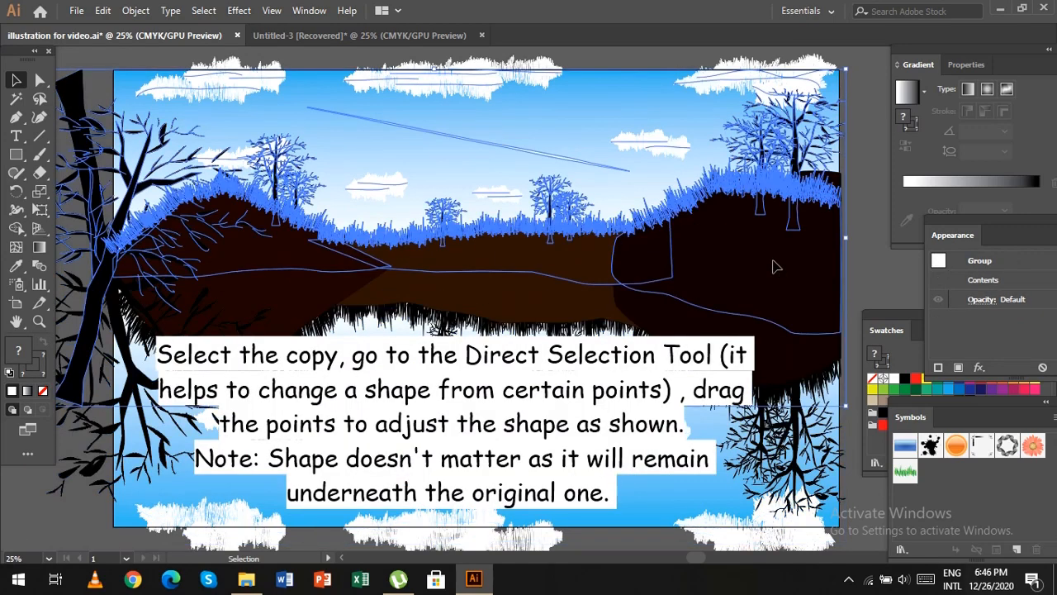
{"action": "left_click", "coordinate": [40, 79]}
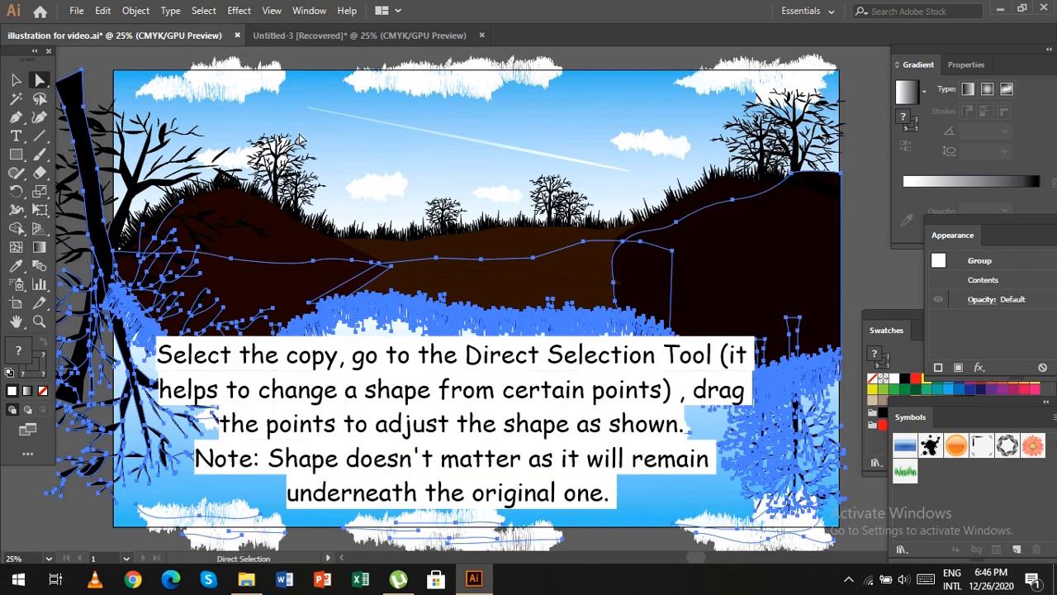
{"action": "left_click", "coordinate": [841, 178]}
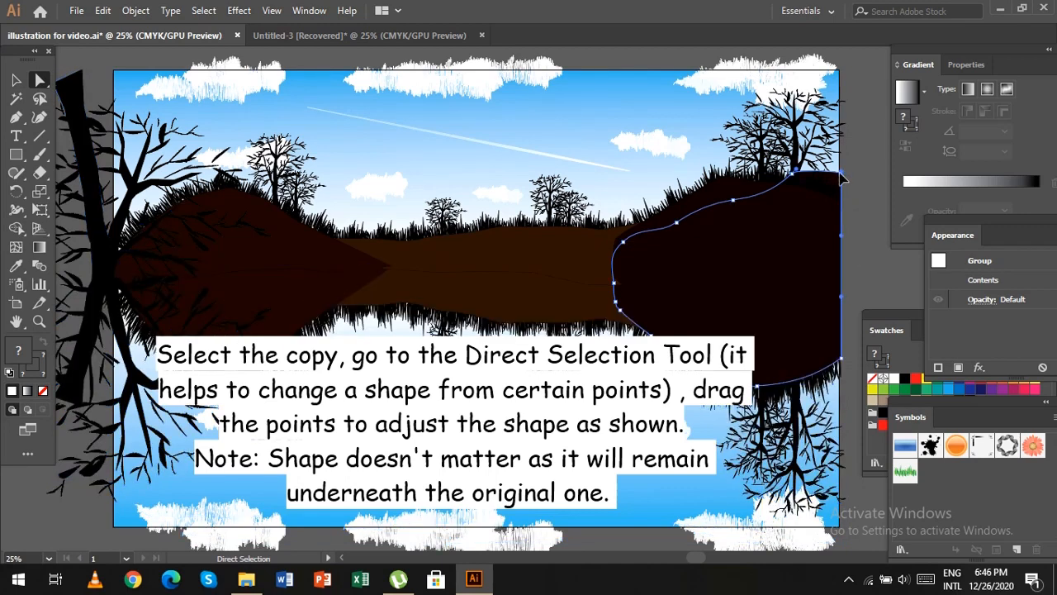
{"action": "left_click_drag", "start_coordinate": [841, 179], "coordinate": [839, 226]}
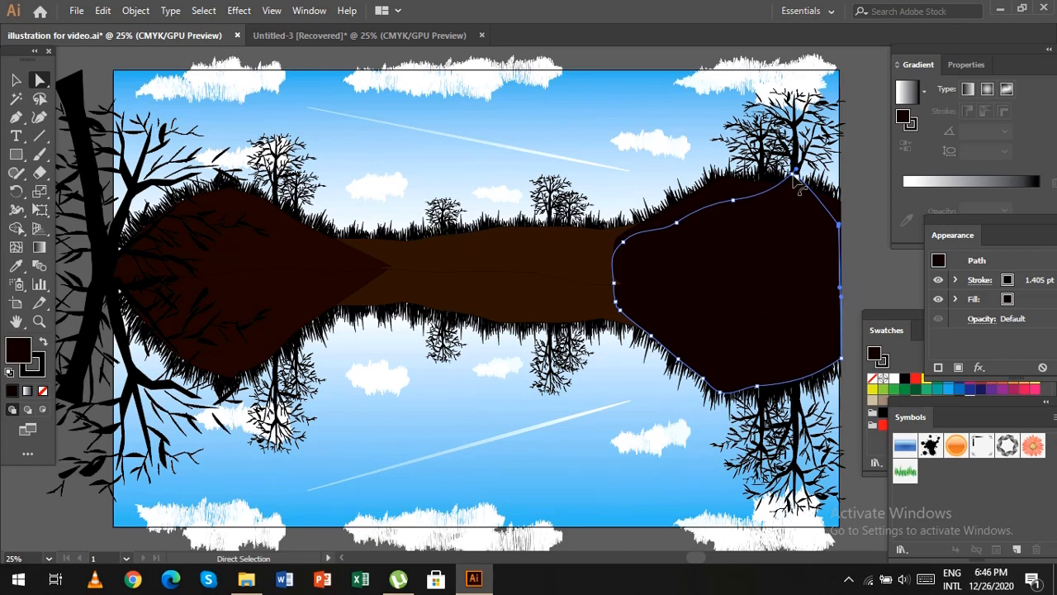
{"action": "left_click_drag", "start_coordinate": [795, 171], "coordinate": [784, 204]}
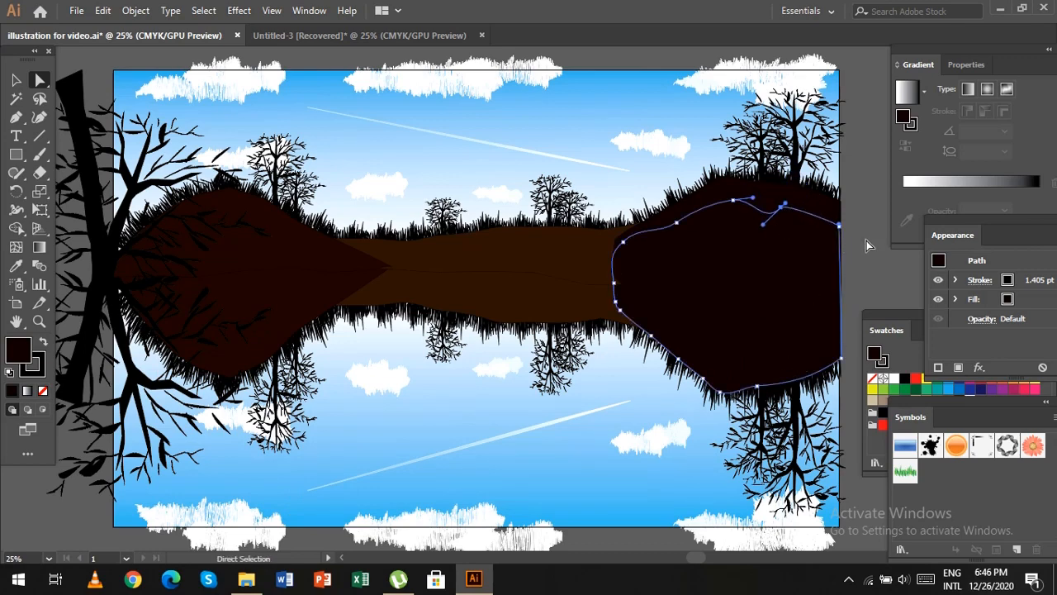
Set the mirrored scenery copy's opacity to 82% and nudge the copy slightly up and left.
{"action": "key", "text": "v"}
{"action": "left_click", "coordinate": [875, 272]}
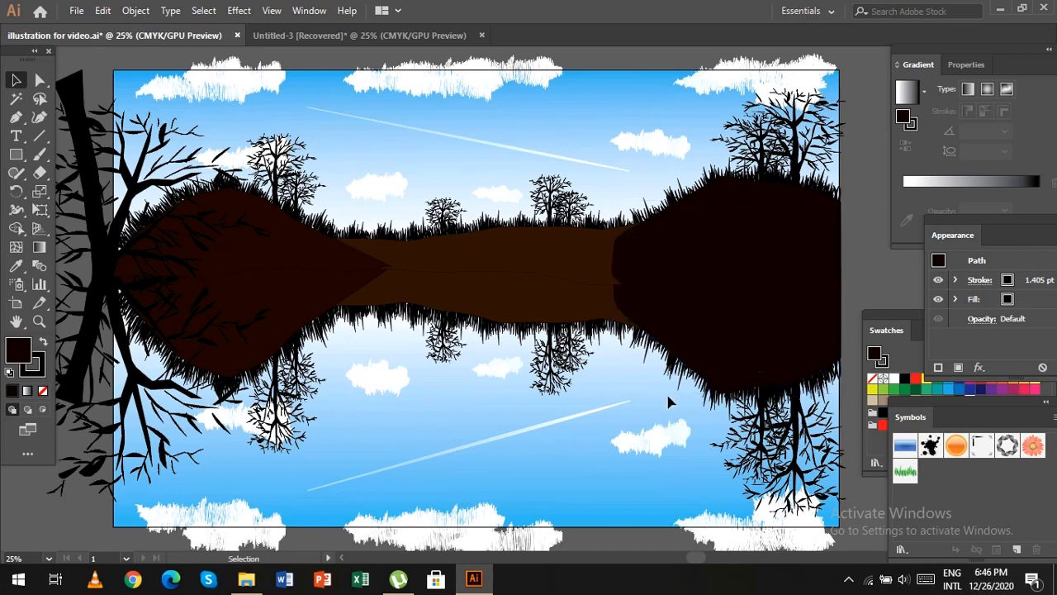
{"action": "left_click", "coordinate": [659, 375]}
{"action": "scroll", "coordinate": [659, 375], "scroll_direction": "down", "scroll_amount": 1}
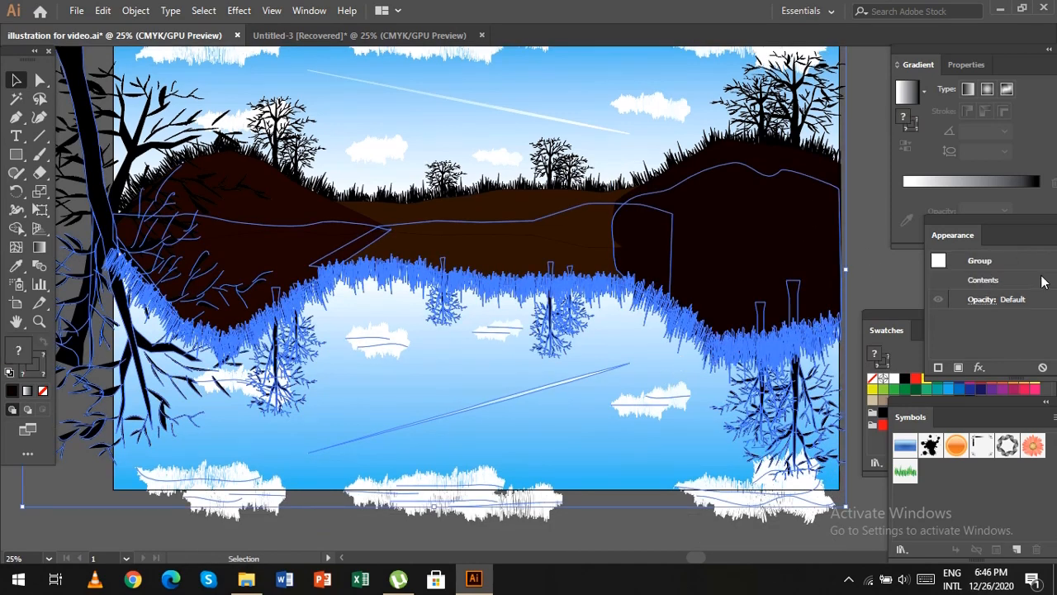
{"action": "left_click", "coordinate": [964, 64]}
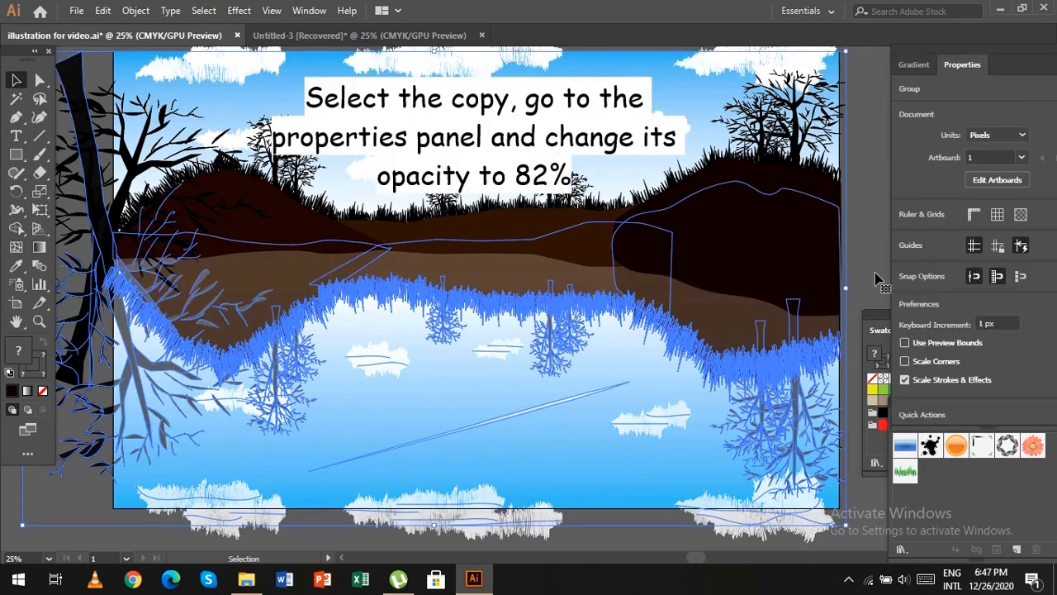
{"action": "left_click", "coordinate": [958, 66]}
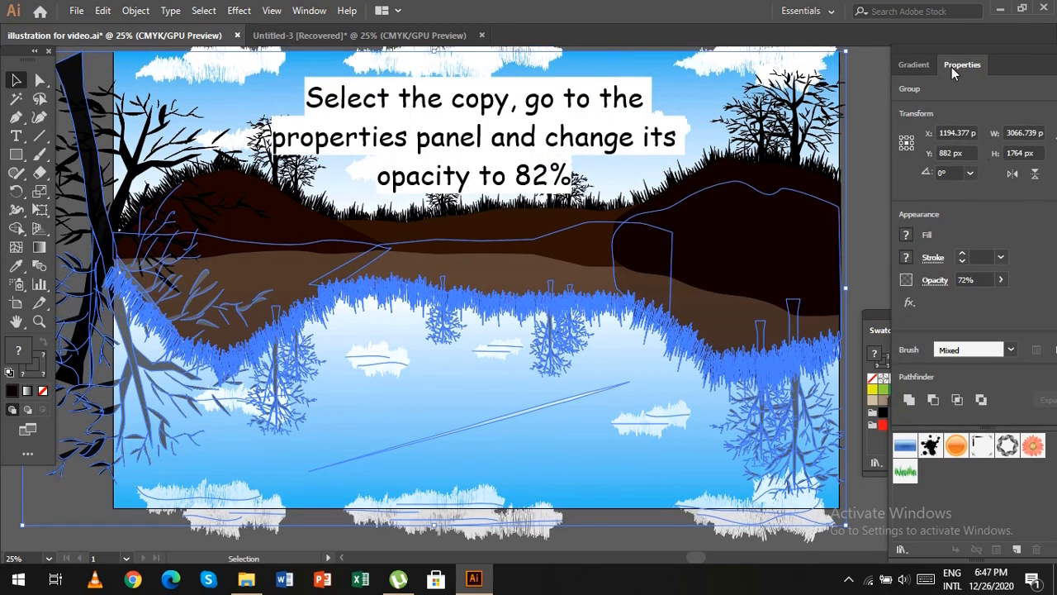
{"action": "left_click", "coordinate": [1000, 281]}
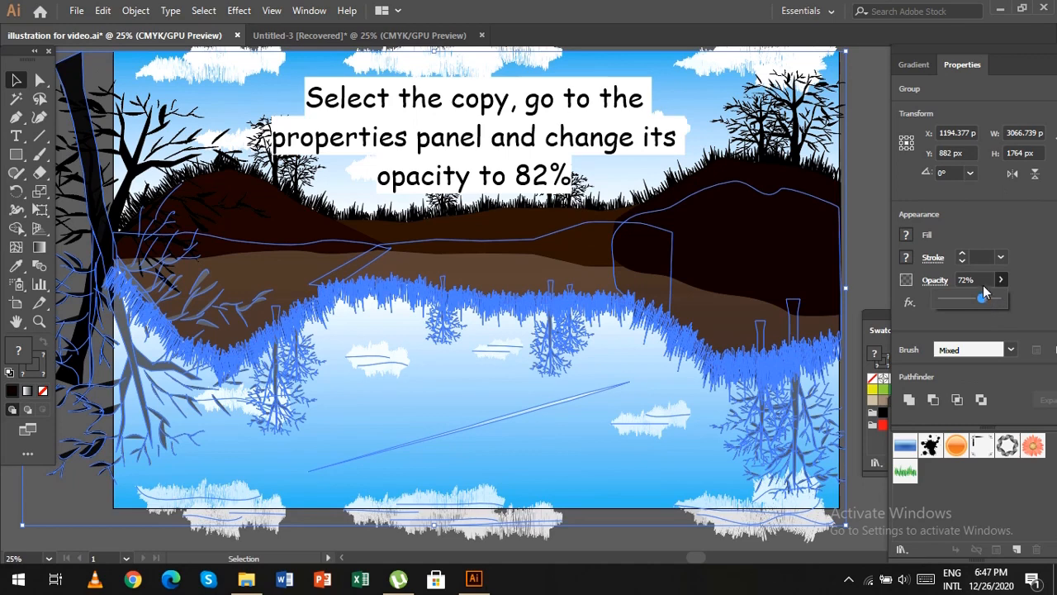
{"action": "left_click", "coordinate": [984, 280]}
{"action": "key", "text": "BackSpace"}
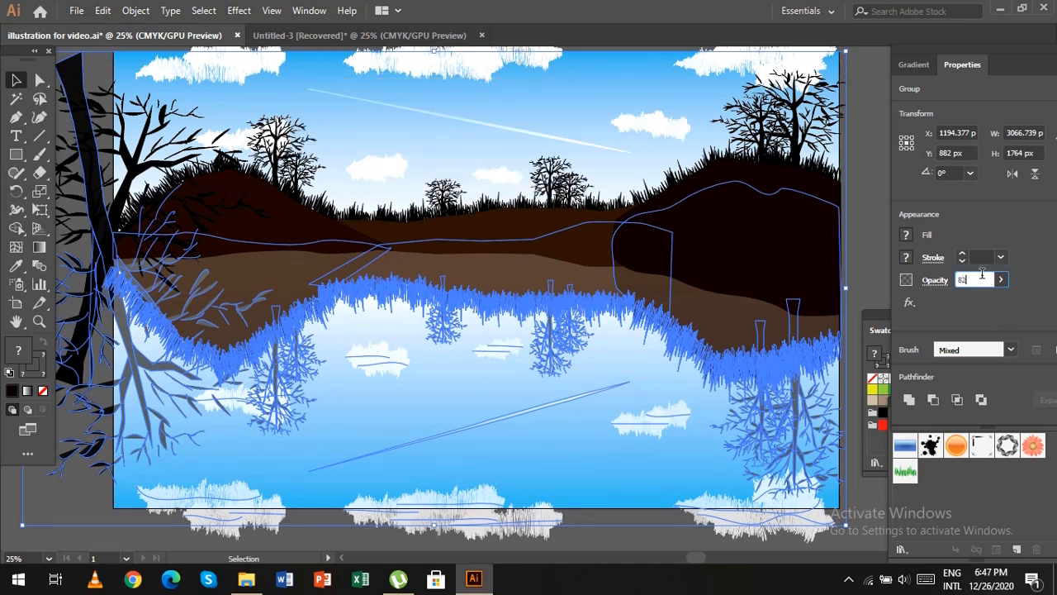
{"action": "left_click", "coordinate": [864, 253]}
{"action": "left_click", "coordinate": [758, 352]}
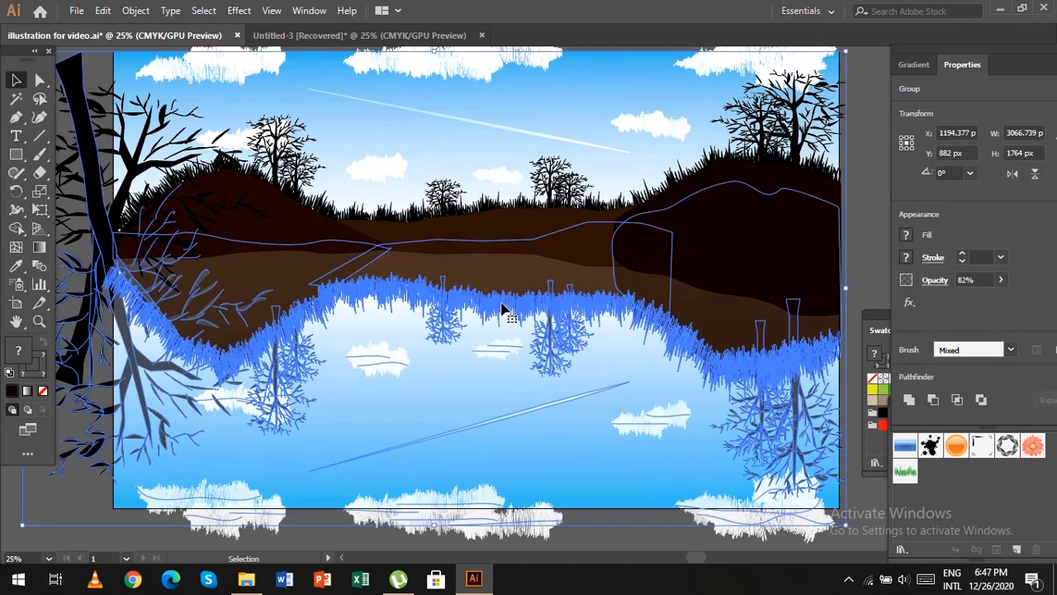
{"action": "left_click_drag", "start_coordinate": [502, 301], "coordinate": [471, 443]}
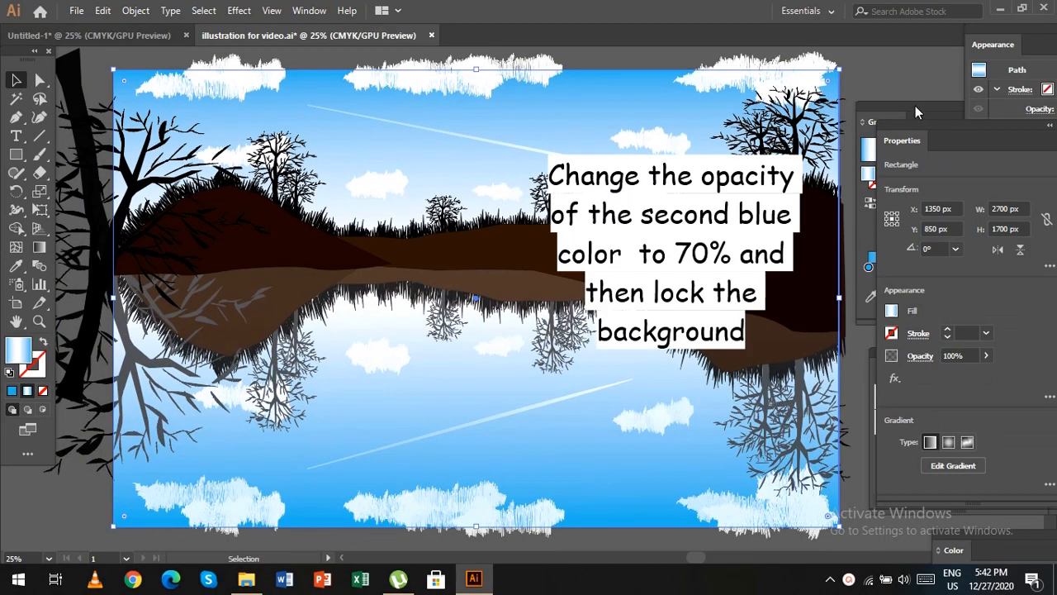
Set the opacity of the second blue stop in the background rectangle's gradient to 70%.
{"action": "left_click", "coordinate": [915, 106]}
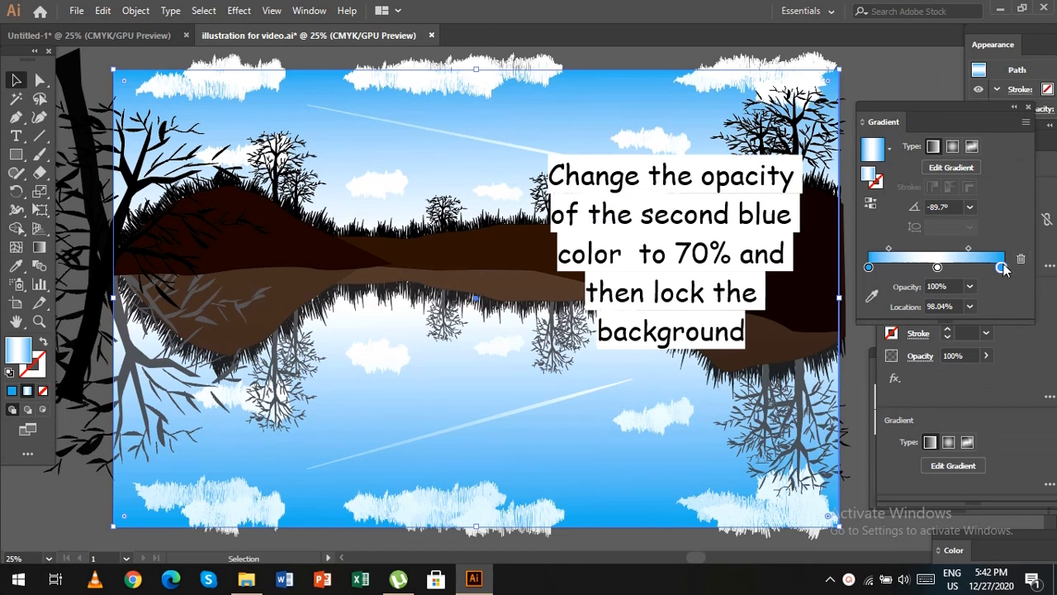
{"action": "left_click", "coordinate": [971, 287]}
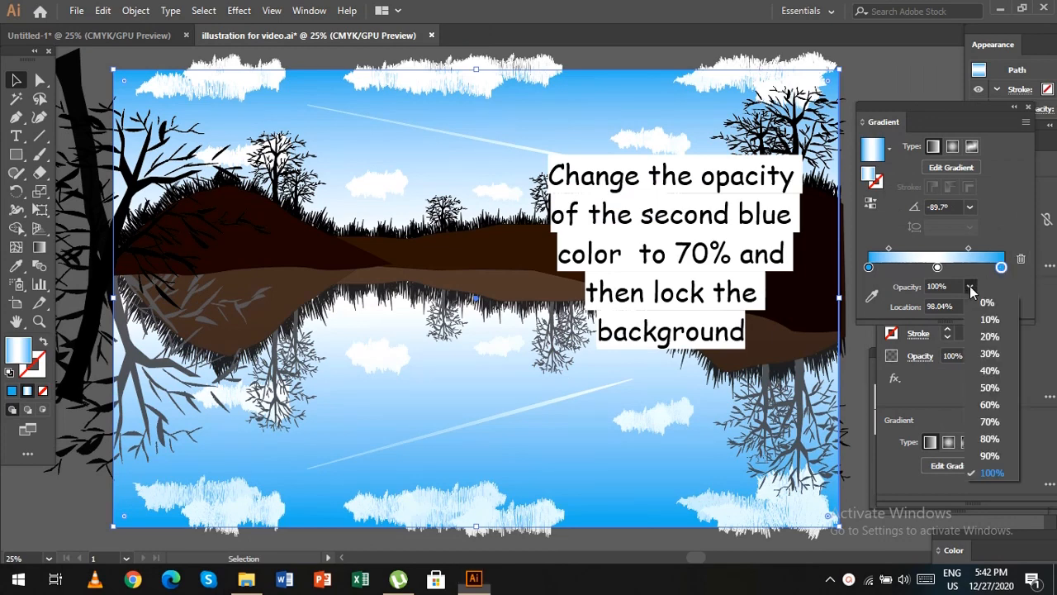
{"action": "left_click", "coordinate": [999, 422]}
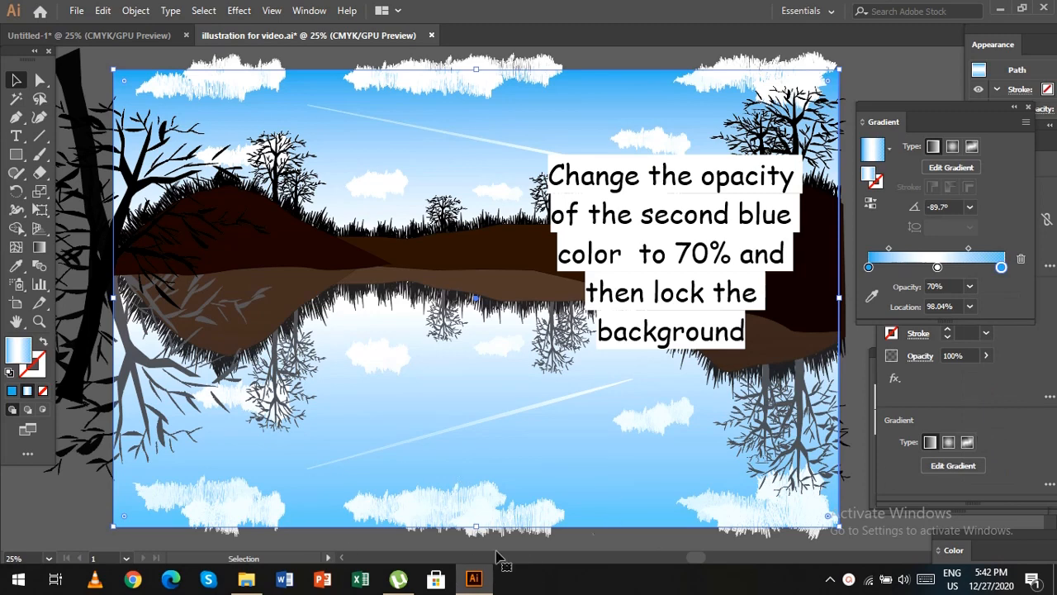
Lock the background rectangle and the original scenery group, keeping the water reflection unlocked.
{"action": "key", "text": "ctrl+2"}
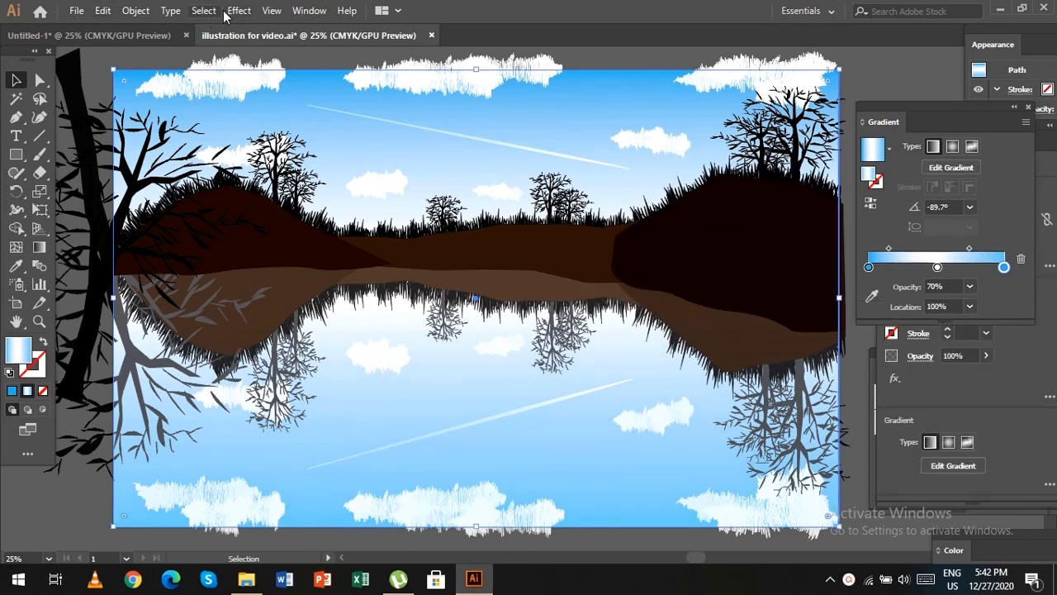
{"action": "left_click", "coordinate": [136, 10]}
{"action": "mouse_move", "coordinate": [213, 99]}
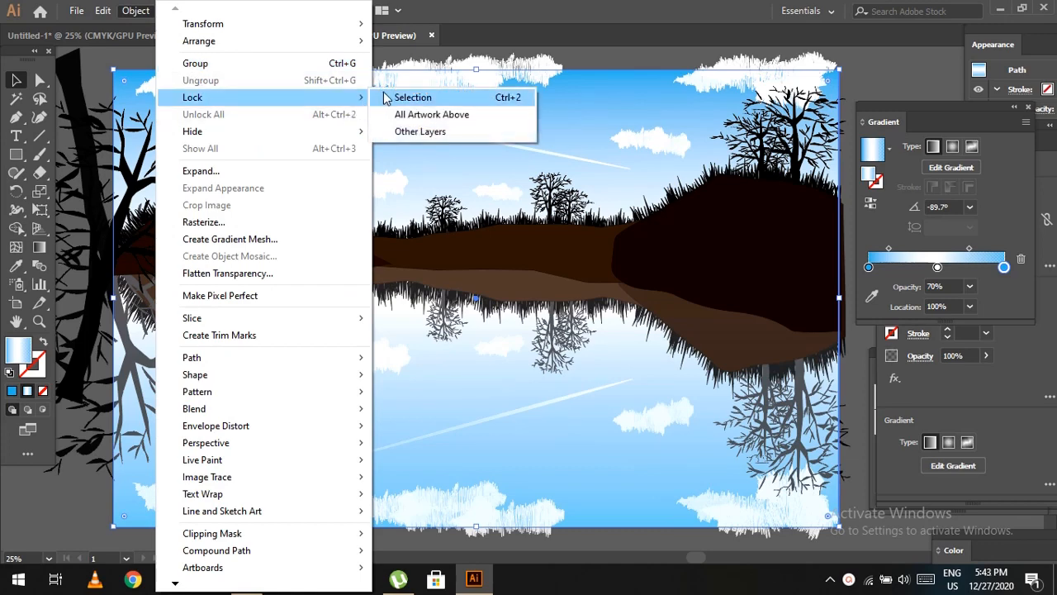
{"action": "left_click", "coordinate": [387, 98]}
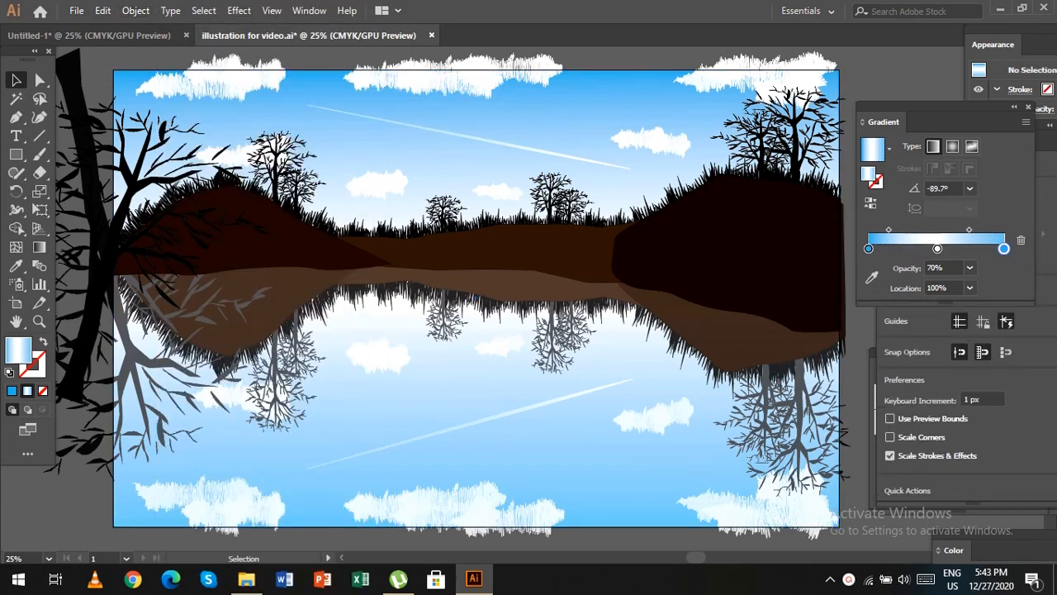
{"action": "left_click", "coordinate": [311, 248]}
{"action": "left_click", "coordinate": [136, 10]}
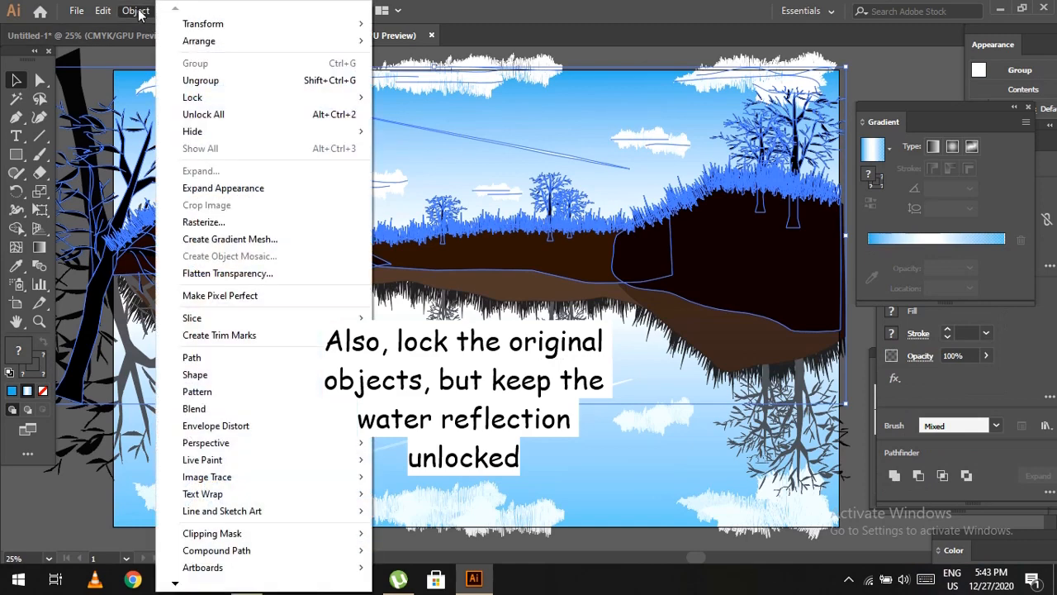
{"action": "mouse_move", "coordinate": [248, 97]}
{"action": "left_click", "coordinate": [444, 101]}
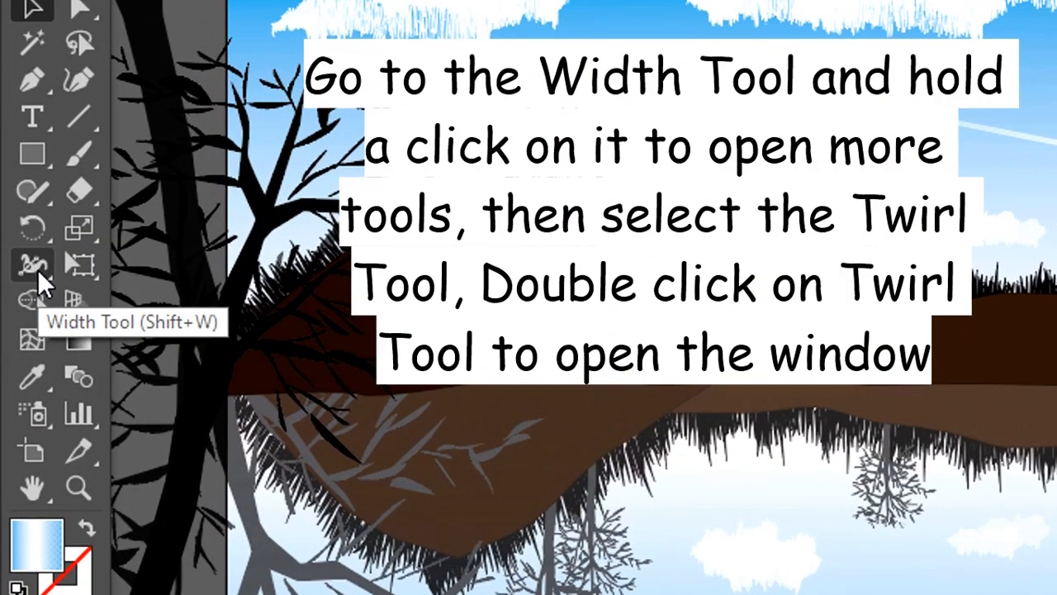
Choose the Twirl tool and set its brush to 150 px wide and 30 px high with 30% intensity.
{"action": "left_click", "coordinate": [37, 270]}
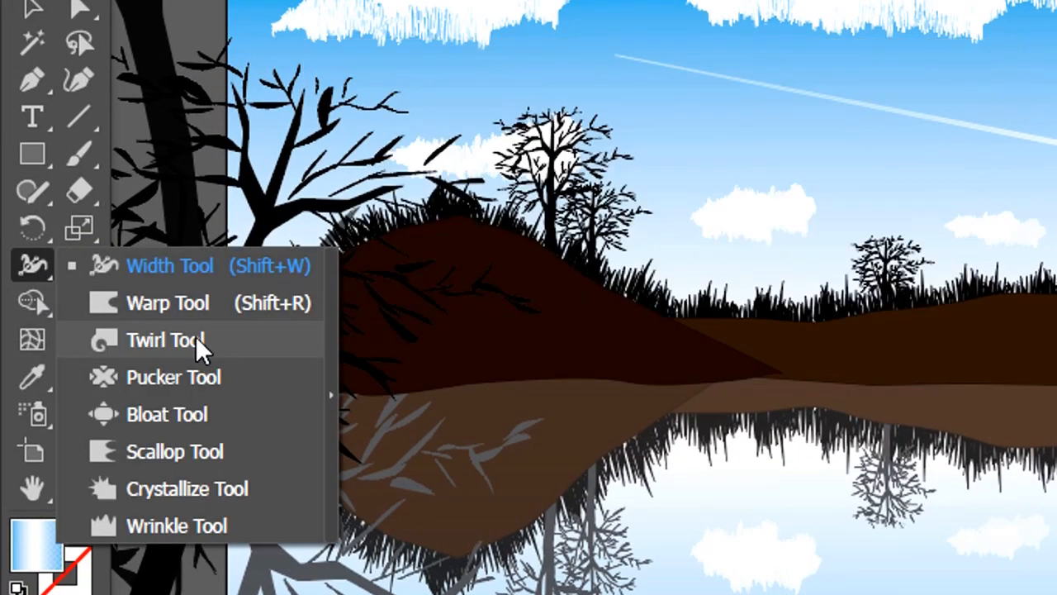
{"action": "left_click", "coordinate": [198, 342]}
{"action": "double_click", "coordinate": [33, 265]}
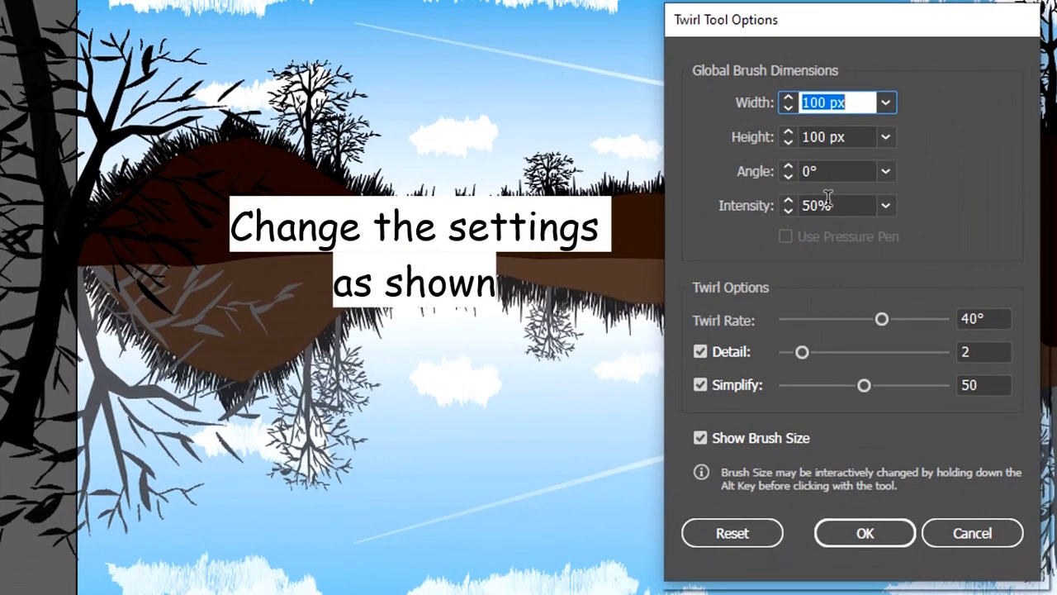
{"action": "left_click", "coordinate": [705, 179]}
{"action": "key", "text": "BackSpace"}
{"action": "key", "text": "BackSpace"}
{"action": "type", "text": "5"}
{"action": "left_click", "coordinate": [820, 137]}
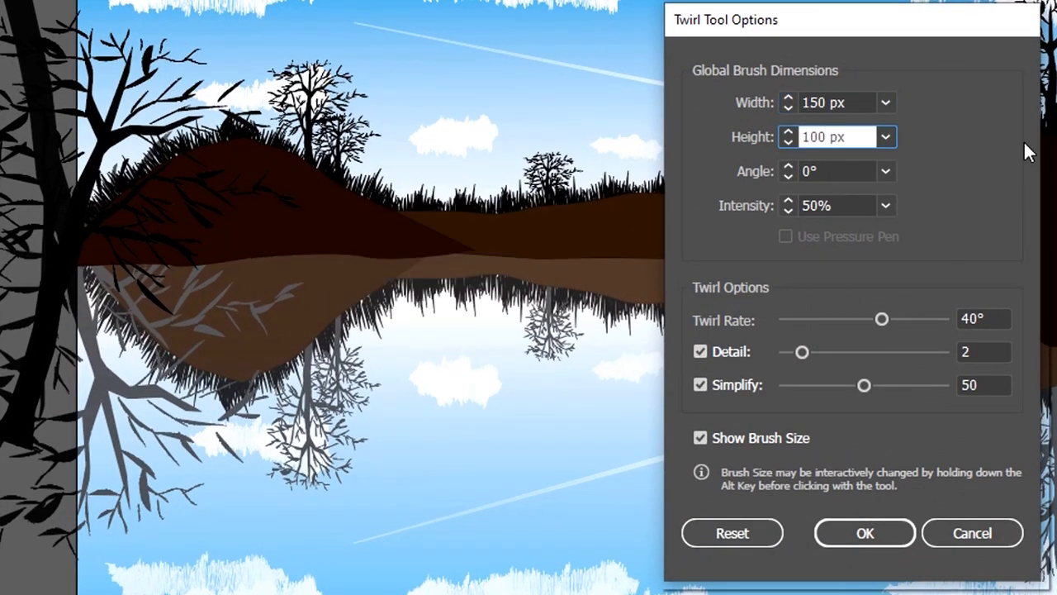
{"action": "left_click", "coordinate": [821, 202]}
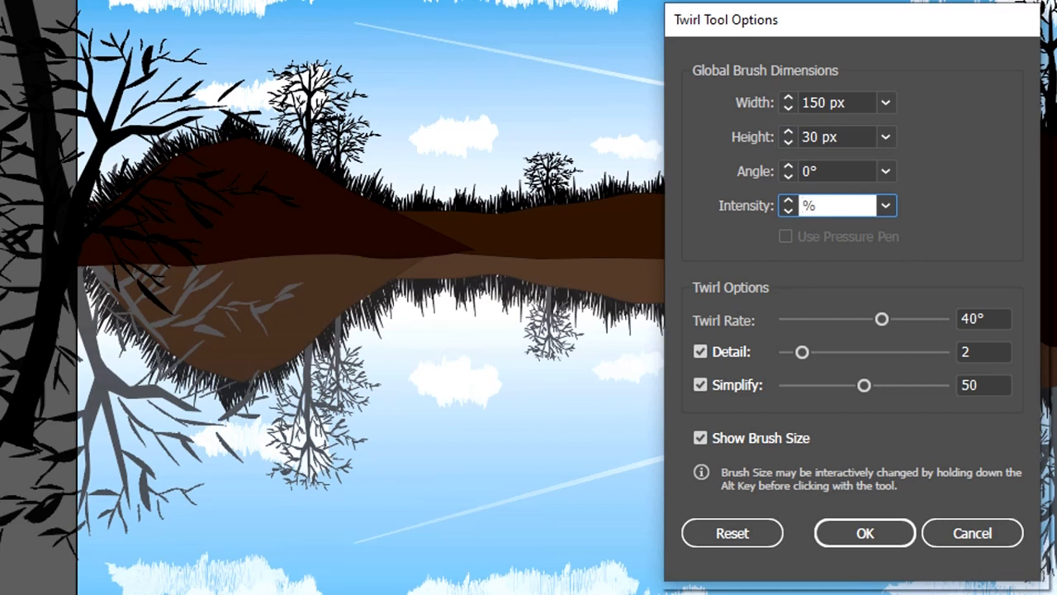
Set the Twirl tool's twirl rate to 25° and Simplify to 56, and accept the options.
{"action": "left_click", "coordinate": [981, 318]}
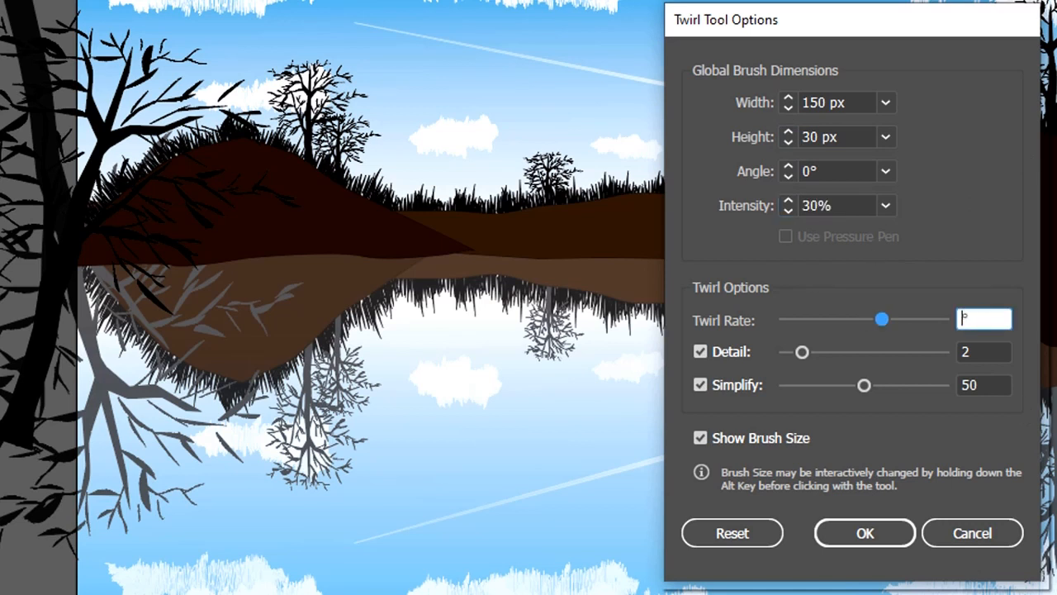
{"action": "left_click", "coordinate": [987, 385]}
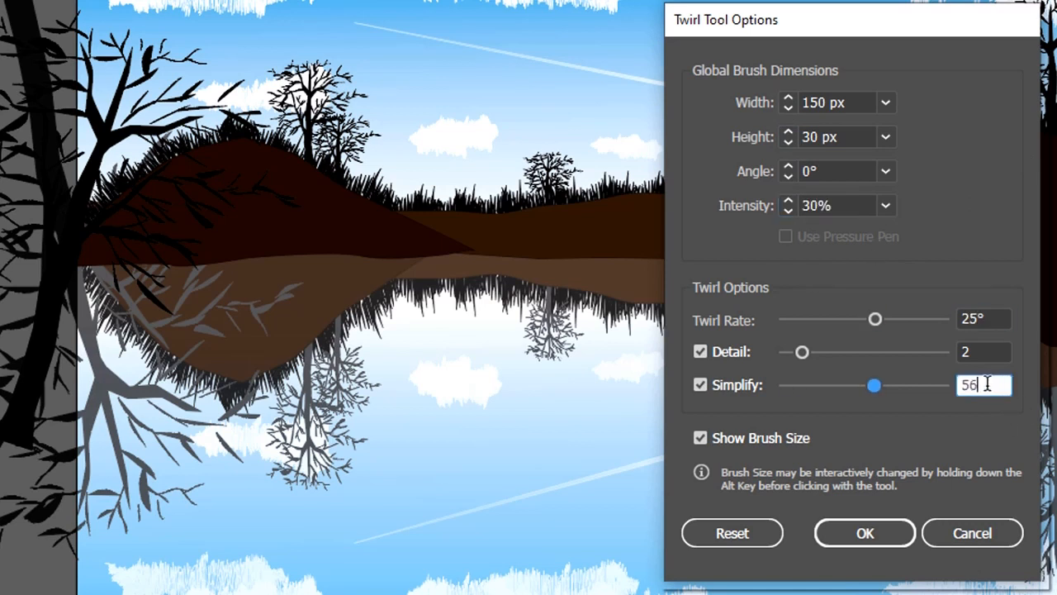
{"action": "left_click", "coordinate": [887, 535]}
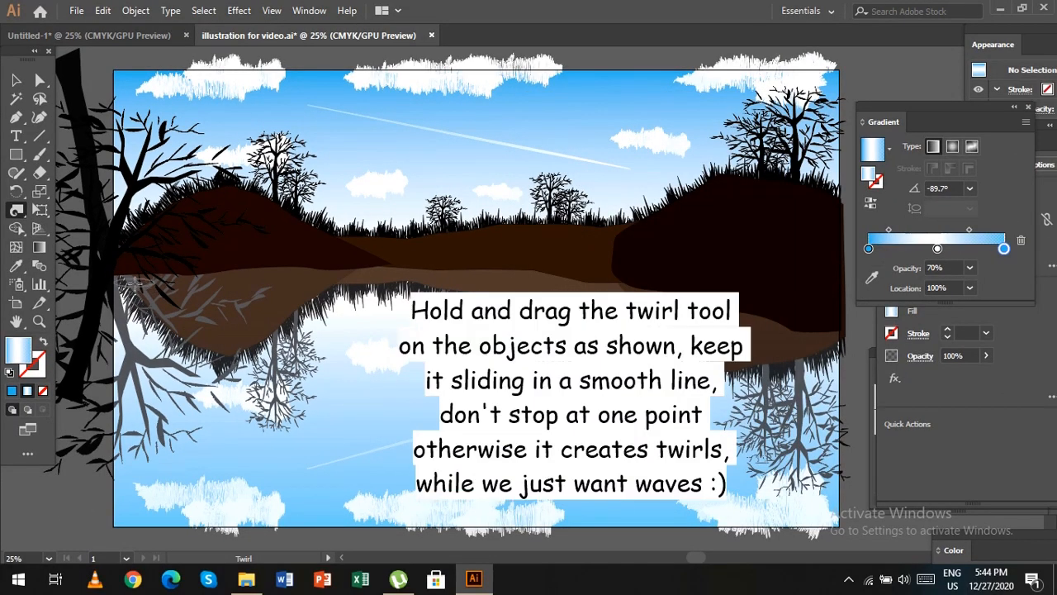
Sweep the Twirl tool smoothly over the reflected large left tree and its branches to distort them into water waves.
{"action": "left_click_drag", "start_coordinate": [132, 283], "coordinate": [133, 285]}
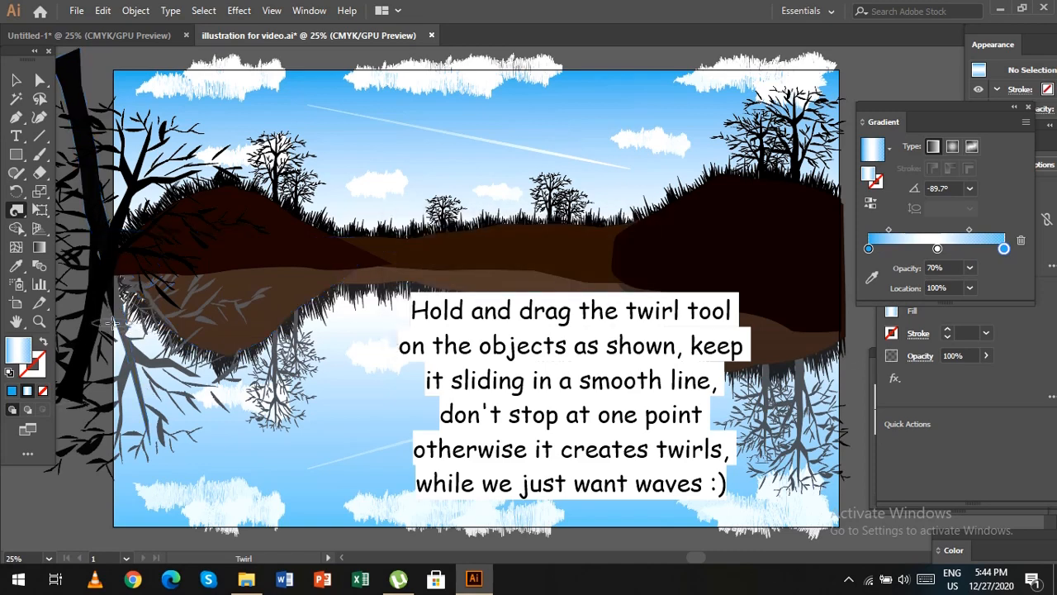
{"action": "mouse_move", "coordinate": [133, 327]}
{"action": "left_mouse_down"}
{"action": "mouse_move", "coordinate": [127, 363]}
{"action": "mouse_move", "coordinate": [142, 385]}
{"action": "left_mouse_up"}
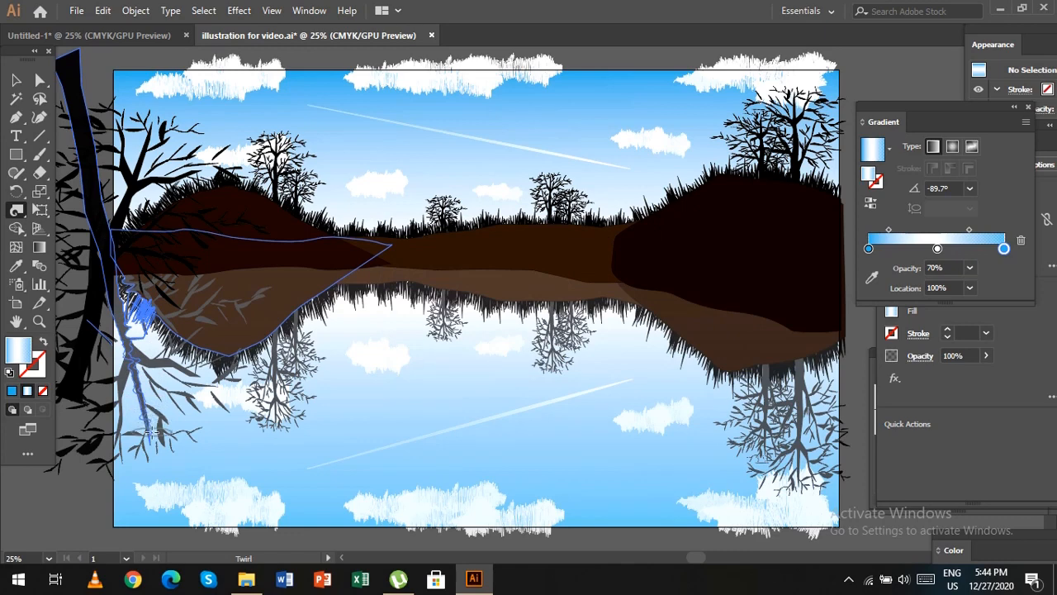
{"action": "left_click_drag", "start_coordinate": [154, 450], "coordinate": [155, 456]}
{"action": "mouse_move", "coordinate": [138, 355]}
{"action": "left_mouse_down"}
{"action": "mouse_move", "coordinate": [178, 362]}
{"action": "mouse_move", "coordinate": [211, 387]}
{"action": "mouse_move", "coordinate": [128, 373]}
{"action": "mouse_move", "coordinate": [123, 442]}
{"action": "mouse_move", "coordinate": [139, 433]}
{"action": "mouse_move", "coordinate": [156, 458]}
{"action": "mouse_move", "coordinate": [214, 453]}
{"action": "mouse_move", "coordinate": [171, 387]}
{"action": "mouse_move", "coordinate": [191, 409]}
{"action": "left_mouse_up"}
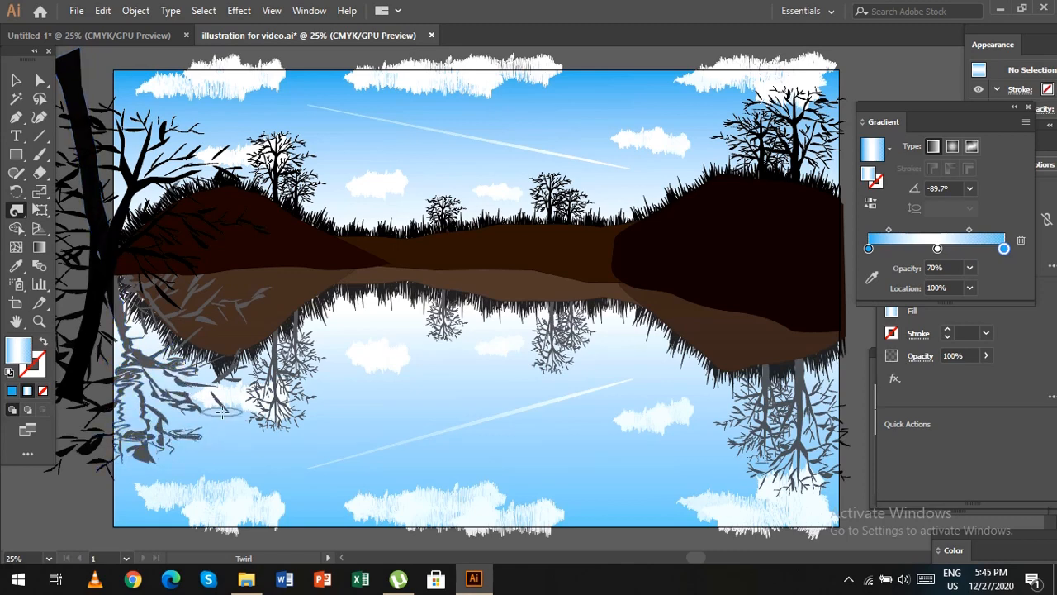
{"action": "left_click_drag", "start_coordinate": [126, 307], "coordinate": [131, 364]}
{"action": "mouse_move", "coordinate": [132, 334]}
{"action": "left_mouse_down"}
{"action": "mouse_move", "coordinate": [149, 326]}
{"action": "mouse_move", "coordinate": [213, 366]}
{"action": "mouse_move", "coordinate": [279, 335]}
{"action": "mouse_move", "coordinate": [241, 407]}
{"action": "left_mouse_up"}
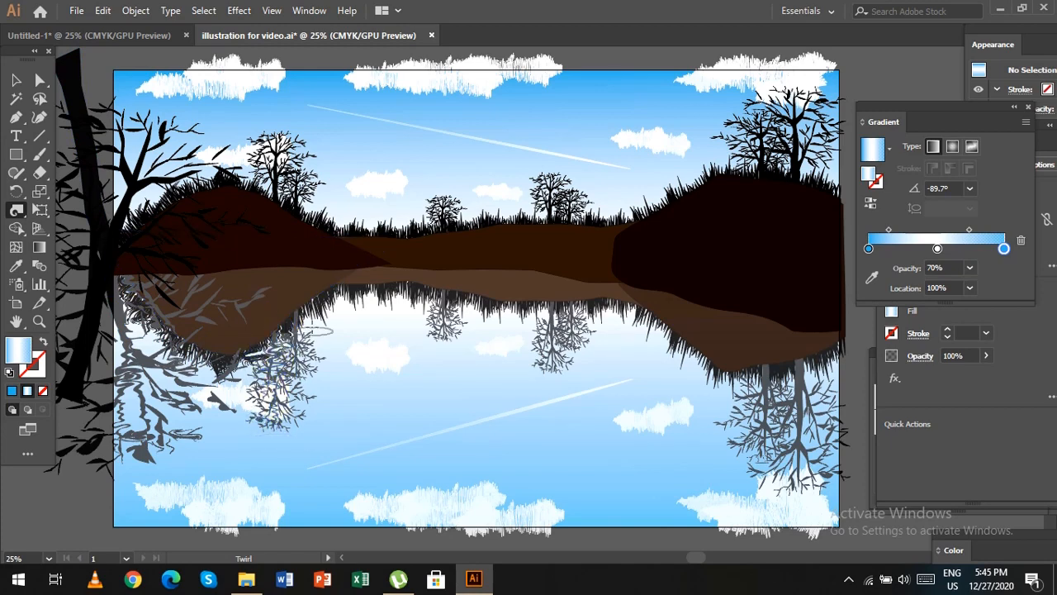
Twirl waves into the smaller reflected trees and shoreline grass, from the left hill across to the trees under the right hill.
{"action": "left_click_drag", "start_coordinate": [296, 329], "coordinate": [300, 397]}
{"action": "left_click_drag", "start_coordinate": [306, 351], "coordinate": [308, 415]}
{"action": "mouse_move", "coordinate": [310, 324]}
{"action": "left_mouse_down"}
{"action": "mouse_move", "coordinate": [332, 302]}
{"action": "mouse_move", "coordinate": [378, 296]}
{"action": "mouse_move", "coordinate": [445, 316]}
{"action": "mouse_move", "coordinate": [535, 314]}
{"action": "left_mouse_up"}
{"action": "left_click_drag", "start_coordinate": [555, 318], "coordinate": [572, 321]}
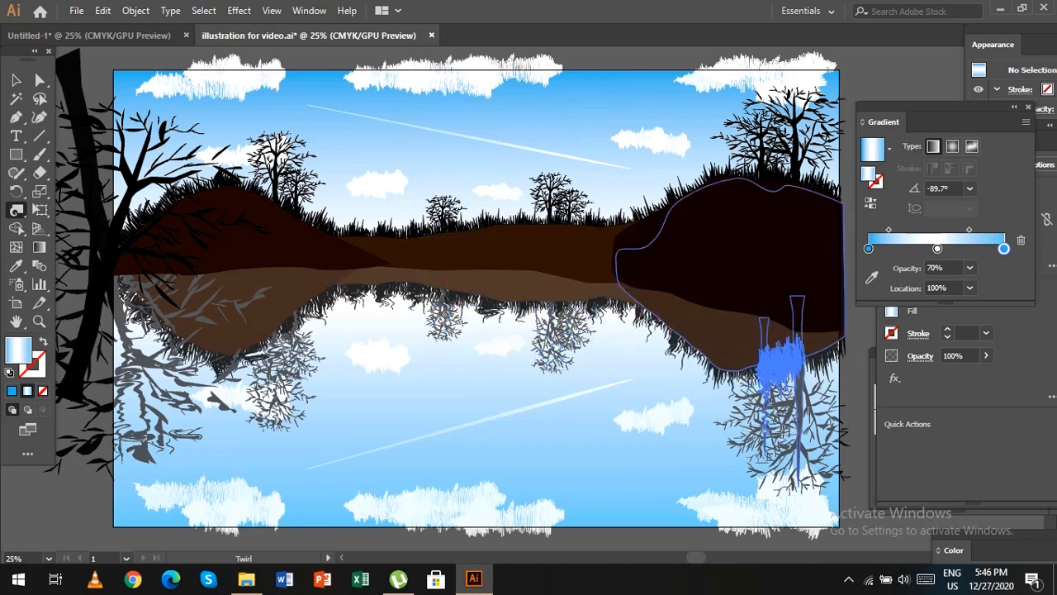
{"action": "mouse_move", "coordinate": [822, 421]}
{"action": "left_mouse_down"}
{"action": "mouse_move", "coordinate": [779, 481]}
{"action": "mouse_move", "coordinate": [779, 465]}
{"action": "left_mouse_up"}
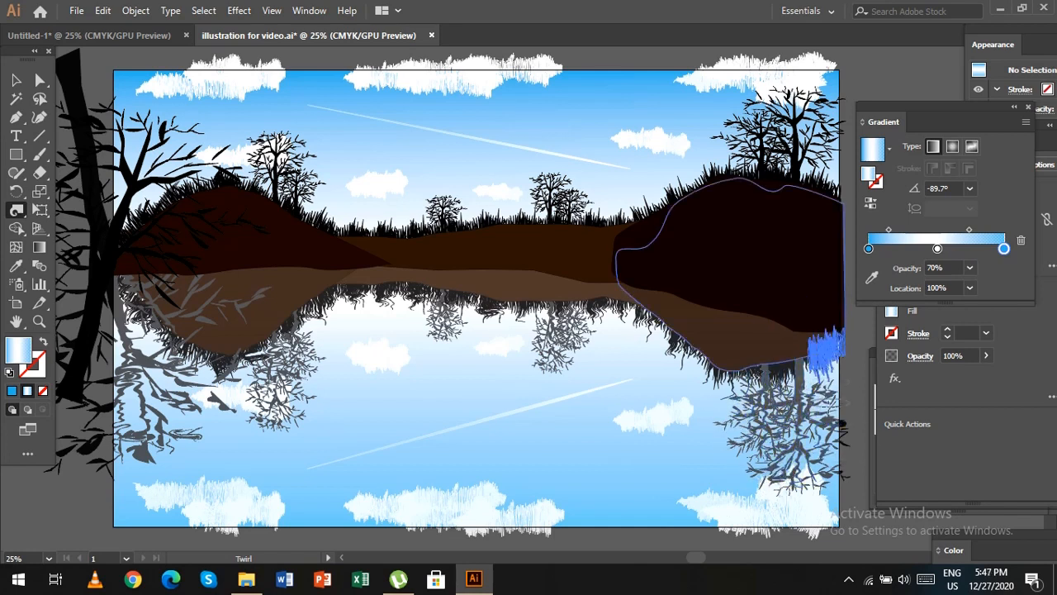
Twirl gentle waves into the reflected streak and clouds and along the lower edges of the mirrored hills.
{"action": "left_click_drag", "start_coordinate": [329, 462], "coordinate": [619, 378]}
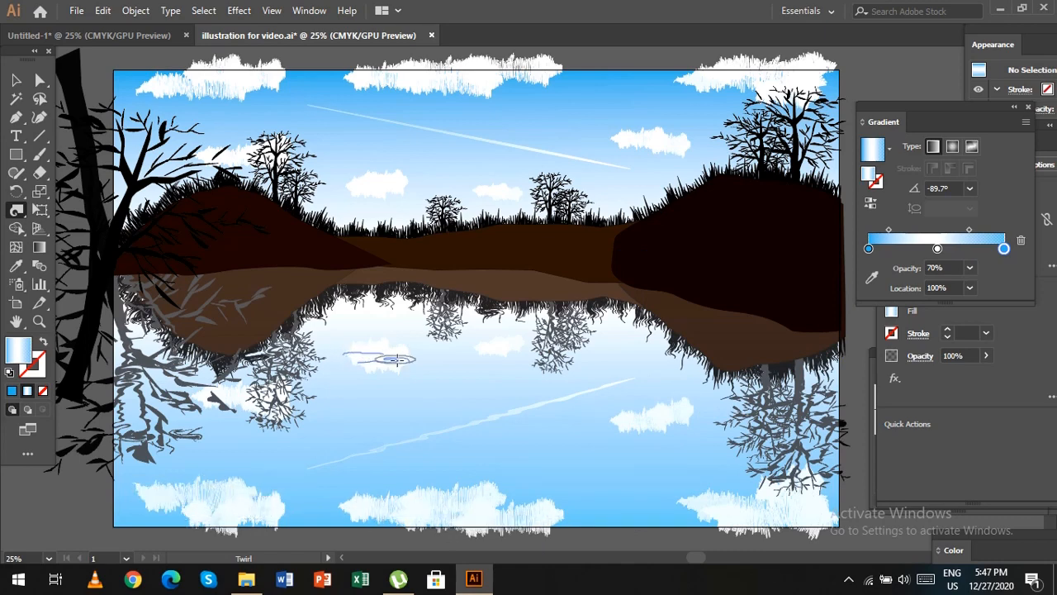
{"action": "left_click_drag", "start_coordinate": [334, 280], "coordinate": [239, 354]}
{"action": "left_click_drag", "start_coordinate": [126, 285], "coordinate": [177, 337]}
{"action": "left_click_drag", "start_coordinate": [384, 280], "coordinate": [393, 277]}
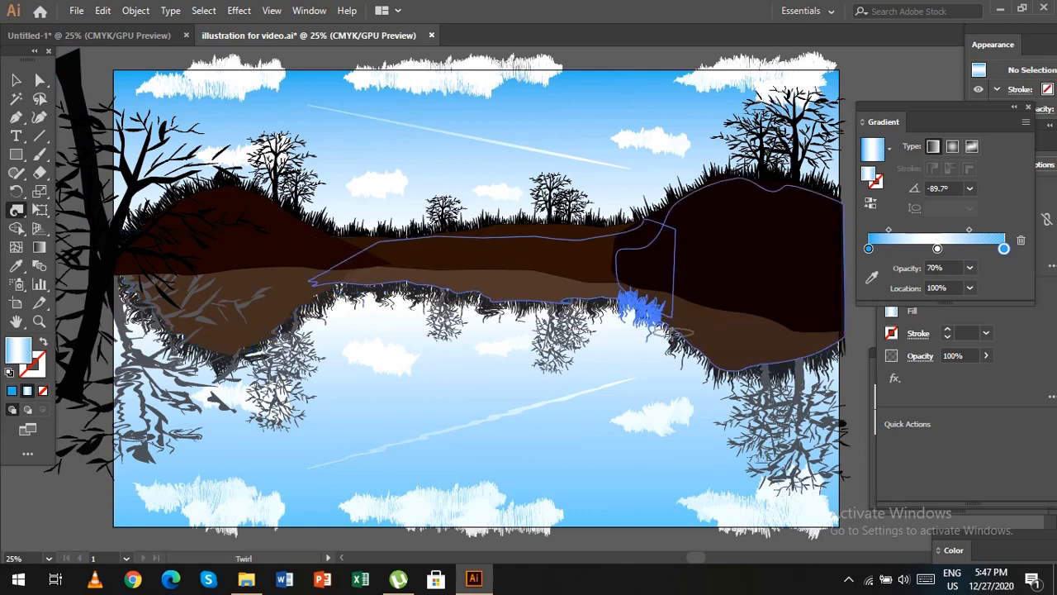
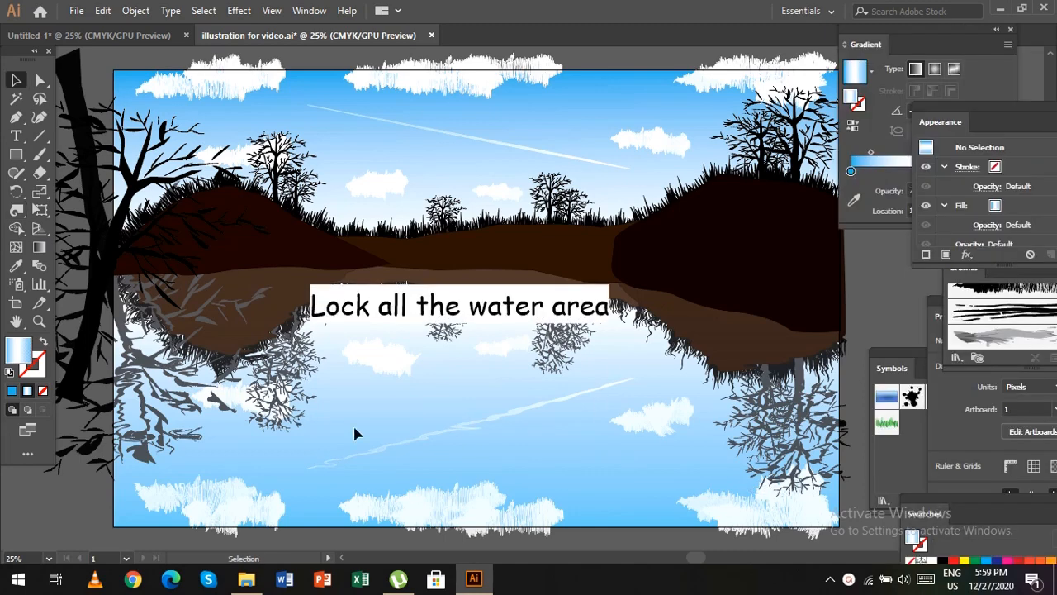
Lock the grouped water reflection.
{"action": "left_click", "coordinate": [245, 316]}
{"action": "left_click", "coordinate": [135, 11]}
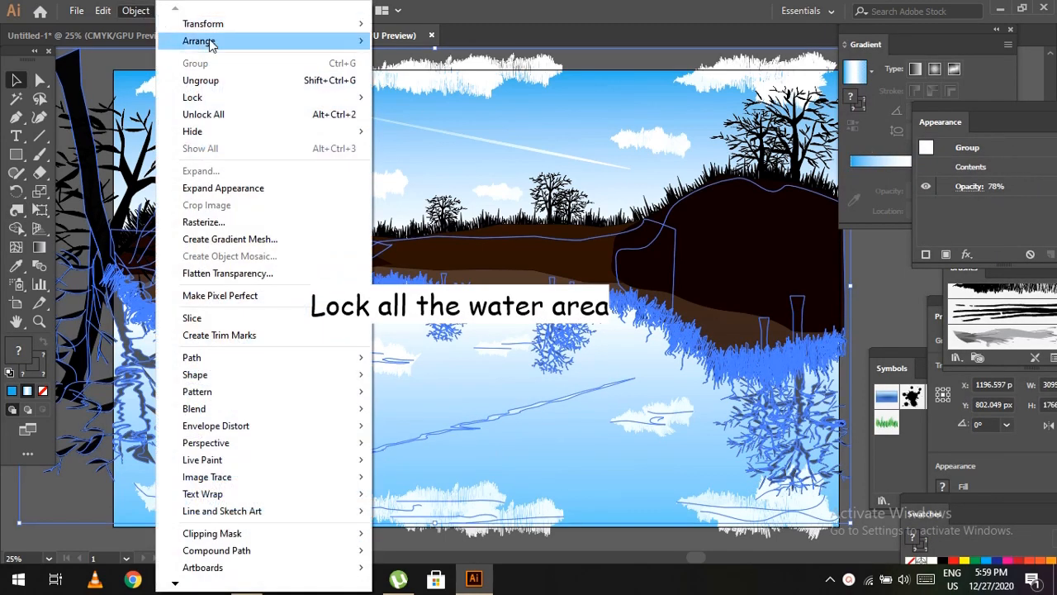
{"action": "mouse_move", "coordinate": [232, 106]}
{"action": "left_click", "coordinate": [424, 99]}
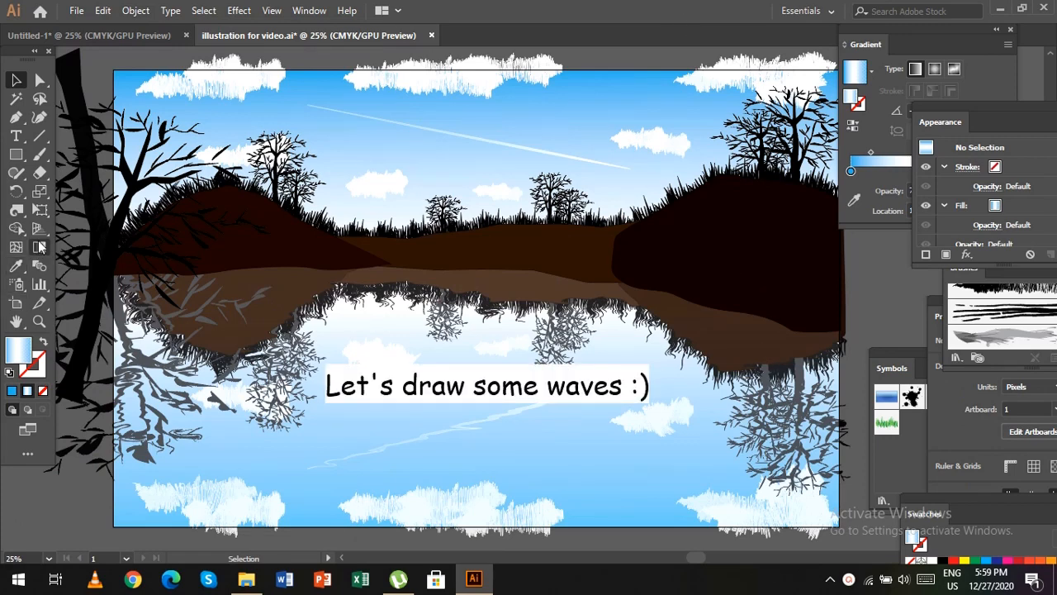
Load the Artistic_Paintbrush brush library and choose the Splash brush for the Paintbrush tool.
{"action": "left_click", "coordinate": [39, 155]}
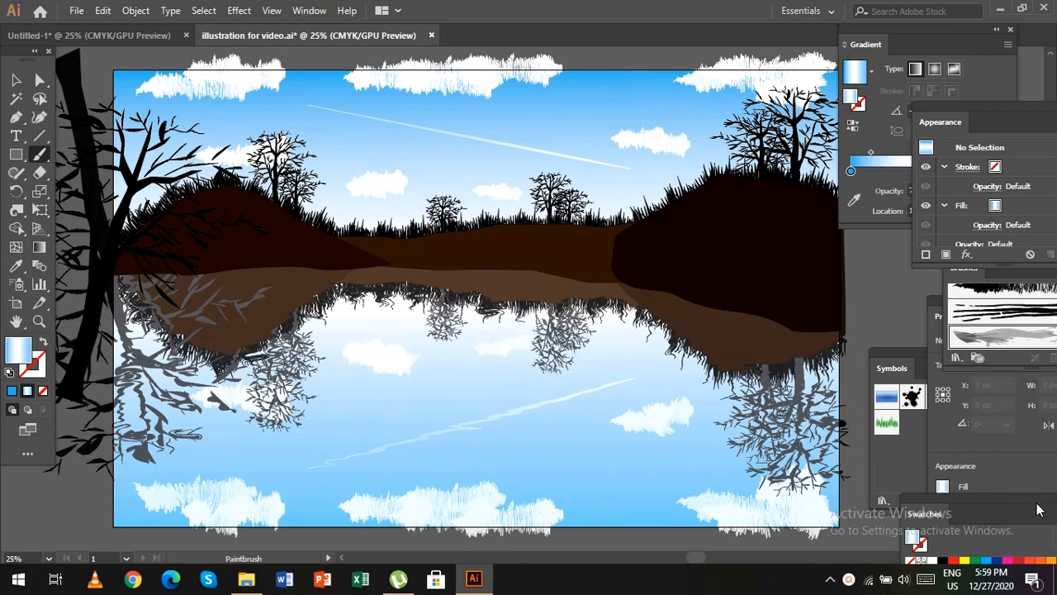
{"action": "left_click_drag", "start_coordinate": [1039, 269], "coordinate": [885, 235]}
{"action": "left_click", "coordinate": [801, 327]}
{"action": "mouse_move", "coordinate": [896, 386]}
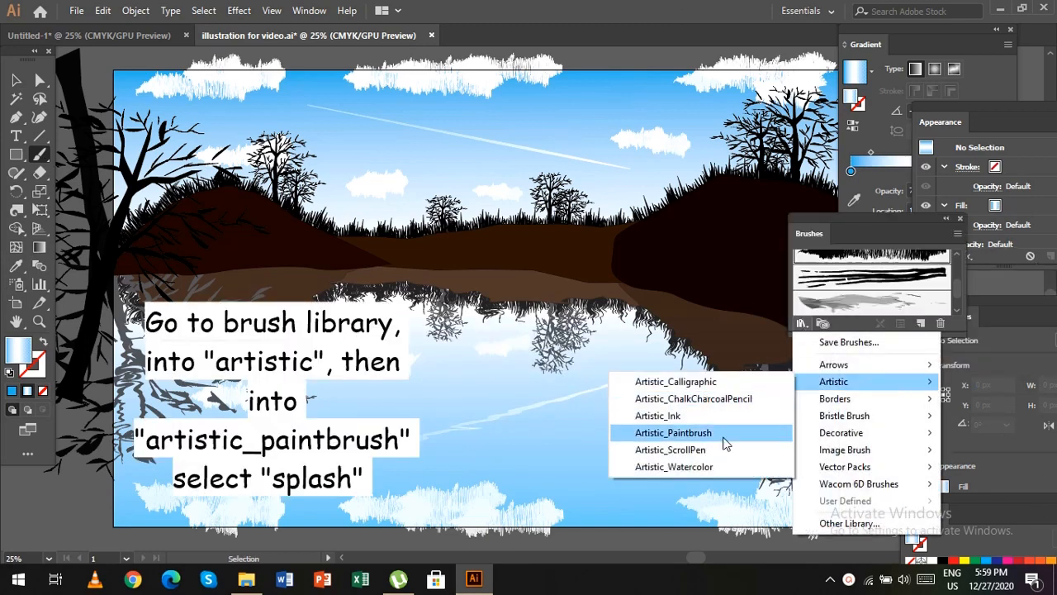
{"action": "left_click", "coordinate": [725, 445]}
{"action": "left_click", "coordinate": [536, 335]}
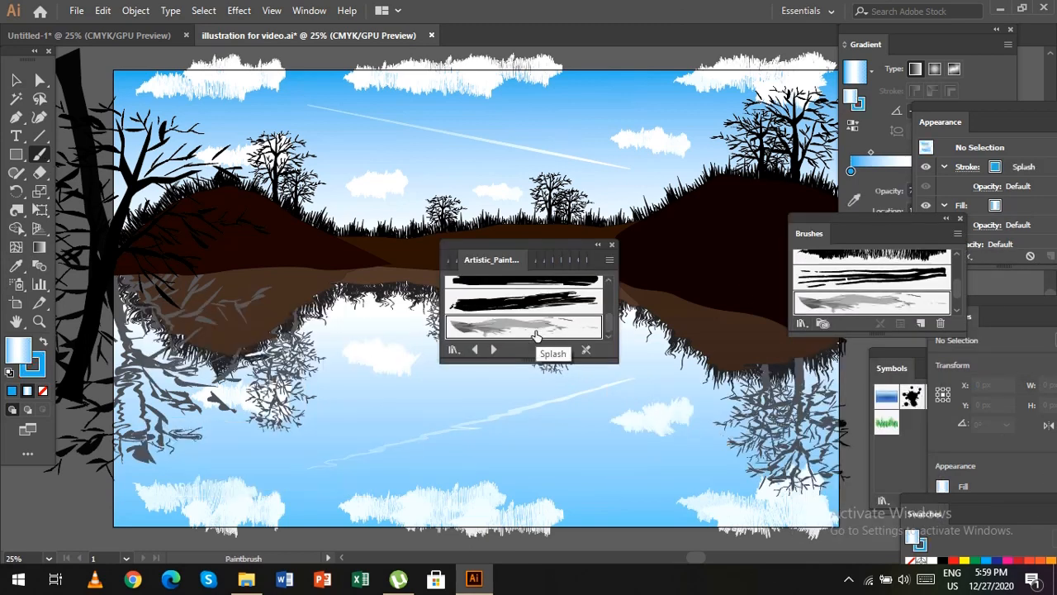
{"action": "left_click", "coordinate": [614, 245]}
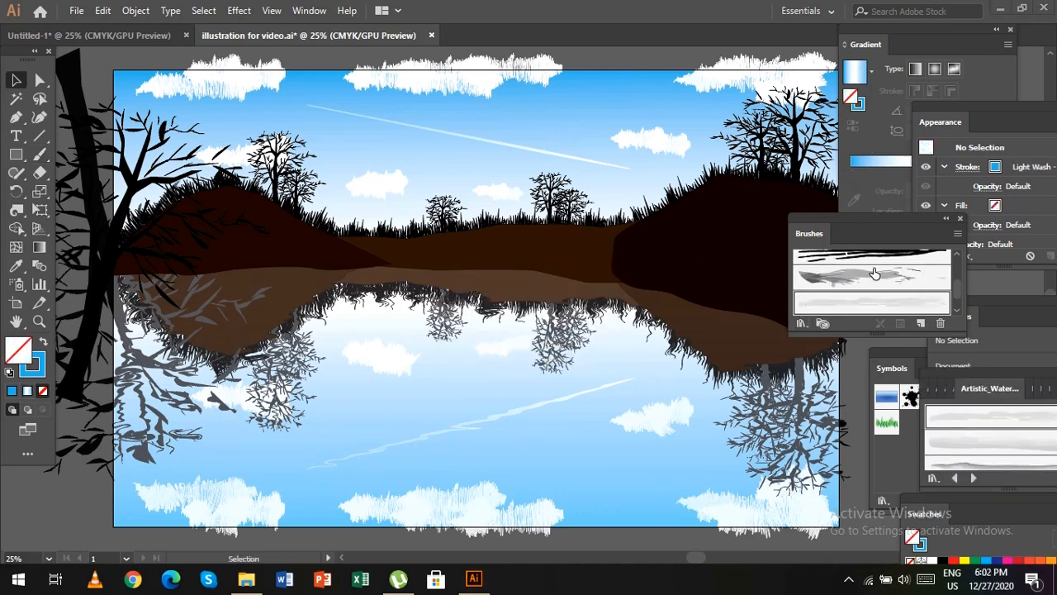
{"action": "left_click", "coordinate": [875, 271]}
{"action": "left_click_drag", "start_coordinate": [909, 223], "coordinate": [991, 266]}
Set the Paintbrush stroke color to white.
{"action": "key", "text": "b"}
{"action": "key", "text": "x"}
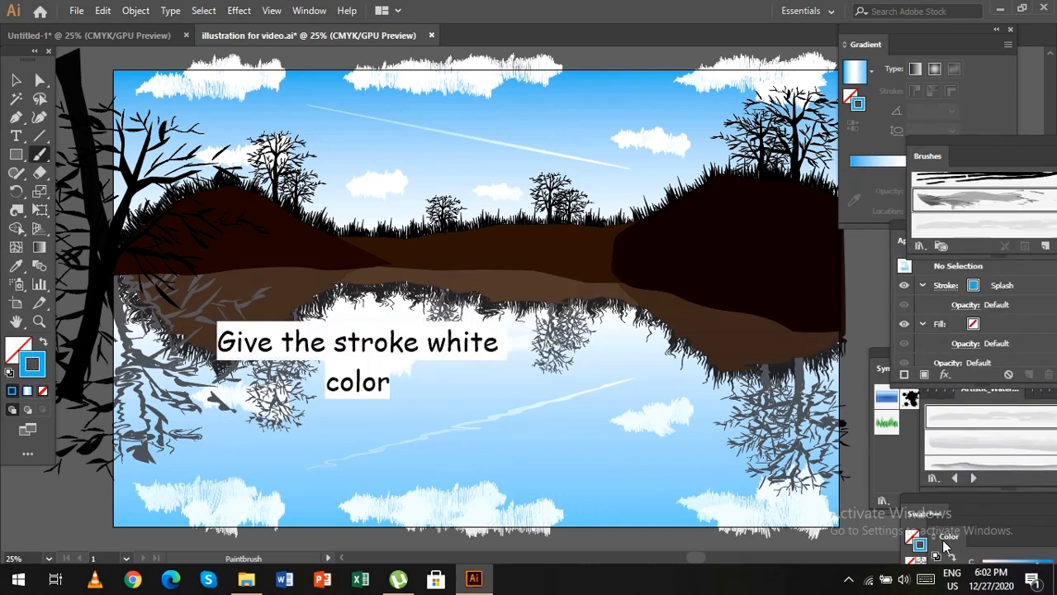
{"action": "left_click", "coordinate": [924, 513]}
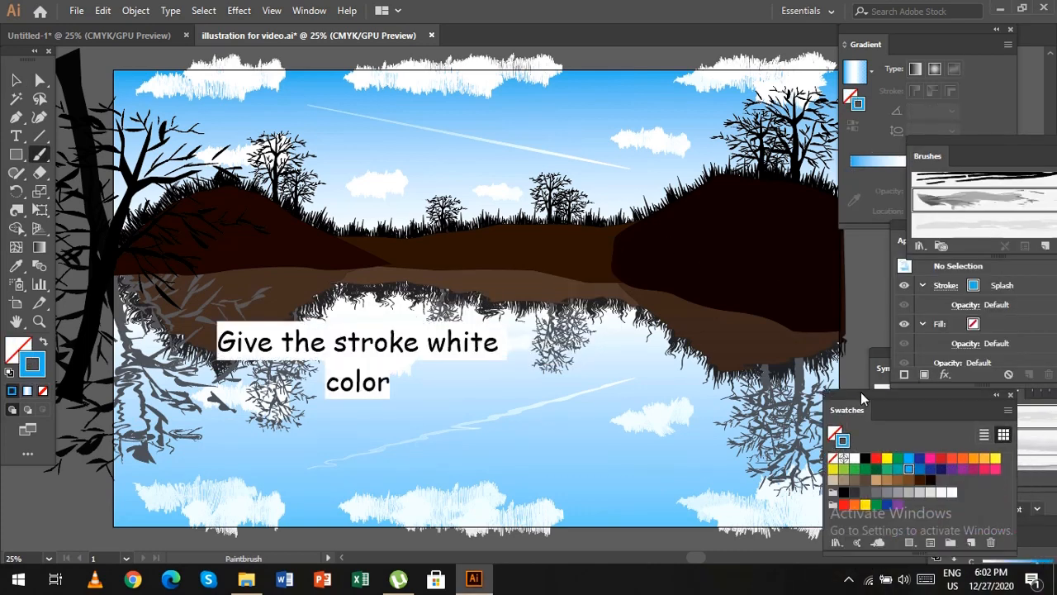
{"action": "left_click", "coordinate": [940, 493]}
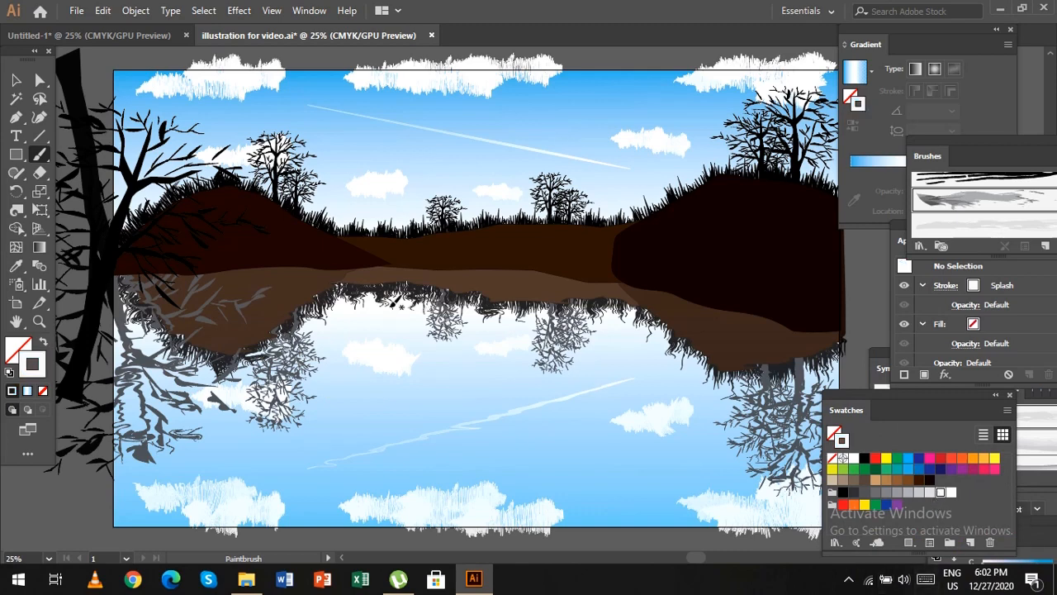
Paint curved white Splash strokes as widening ripple arcs across the middle of the water, from the shoreline down to the lower clouds.
{"action": "left_click_drag", "start_coordinate": [395, 310], "coordinate": [463, 305]}
{"action": "left_click_drag", "start_coordinate": [380, 315], "coordinate": [425, 336]}
{"action": "left_click_drag", "start_coordinate": [493, 309], "coordinate": [496, 306]}
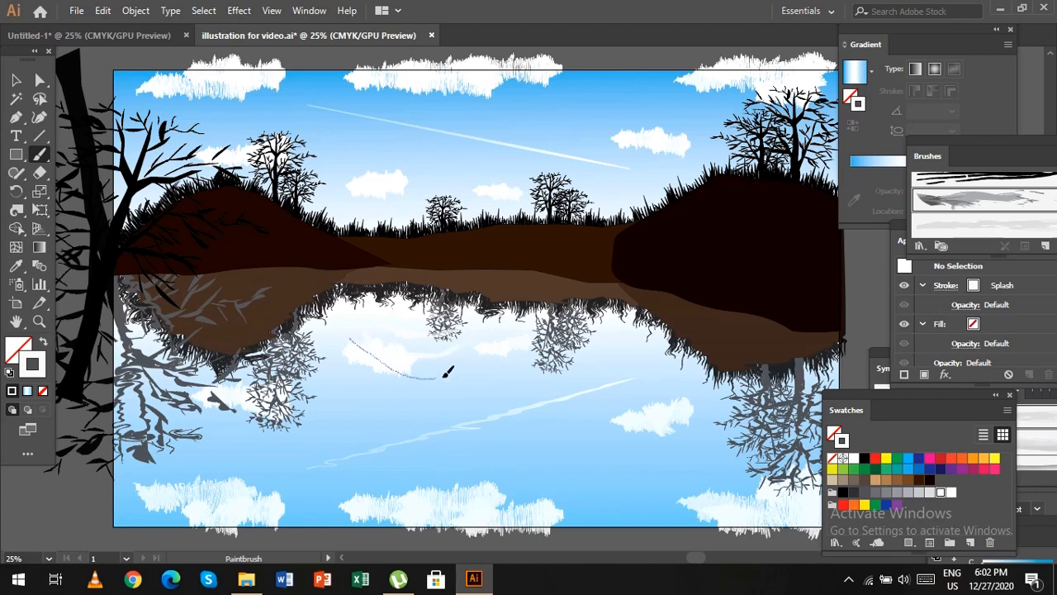
{"action": "left_click_drag", "start_coordinate": [578, 348], "coordinate": [450, 415]}
{"action": "left_click_drag", "start_coordinate": [307, 377], "coordinate": [436, 430]}
{"action": "mouse_move", "coordinate": [604, 378]}
{"action": "left_mouse_down"}
{"action": "mouse_move", "coordinate": [477, 441]}
{"action": "mouse_move", "coordinate": [433, 445]}
{"action": "left_mouse_up"}
{"action": "left_click_drag", "start_coordinate": [291, 403], "coordinate": [421, 460]}
{"action": "mouse_move", "coordinate": [635, 386]}
{"action": "left_mouse_down"}
{"action": "mouse_move", "coordinate": [600, 429]}
{"action": "mouse_move", "coordinate": [438, 480]}
{"action": "left_mouse_up"}
{"action": "left_click_drag", "start_coordinate": [233, 430], "coordinate": [413, 495]}
{"action": "left_click_drag", "start_coordinate": [621, 455], "coordinate": [491, 510]}
Select all the painted ripple strokes and set their stroke's blending mode to Overlay.
{"action": "key", "text": "v"}
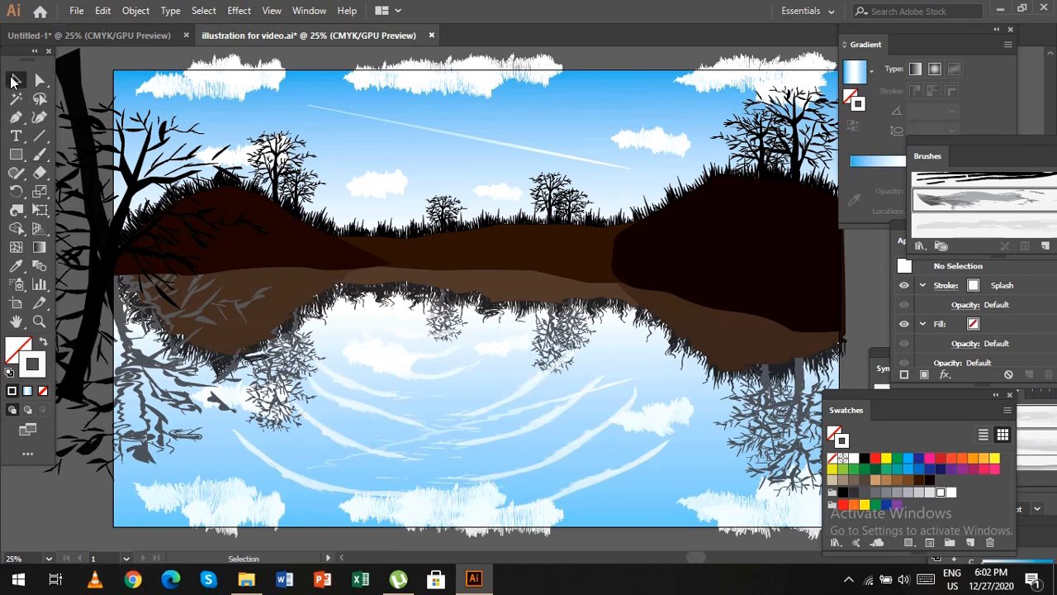
{"action": "left_click_drag", "start_coordinate": [578, 526], "coordinate": [580, 528]}
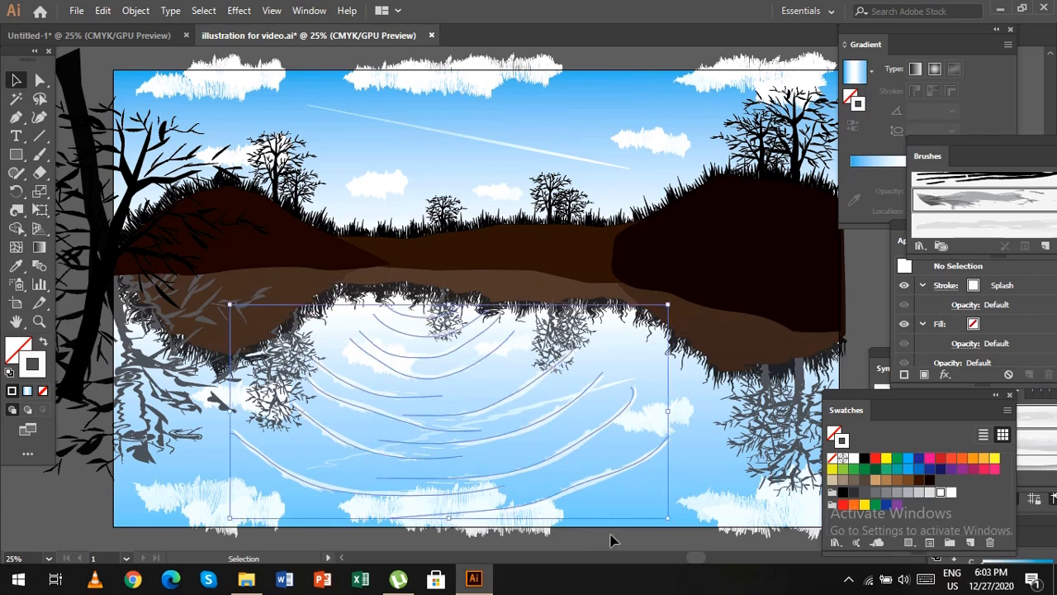
{"action": "left_click_drag", "start_coordinate": [1021, 146], "coordinate": [902, 63]}
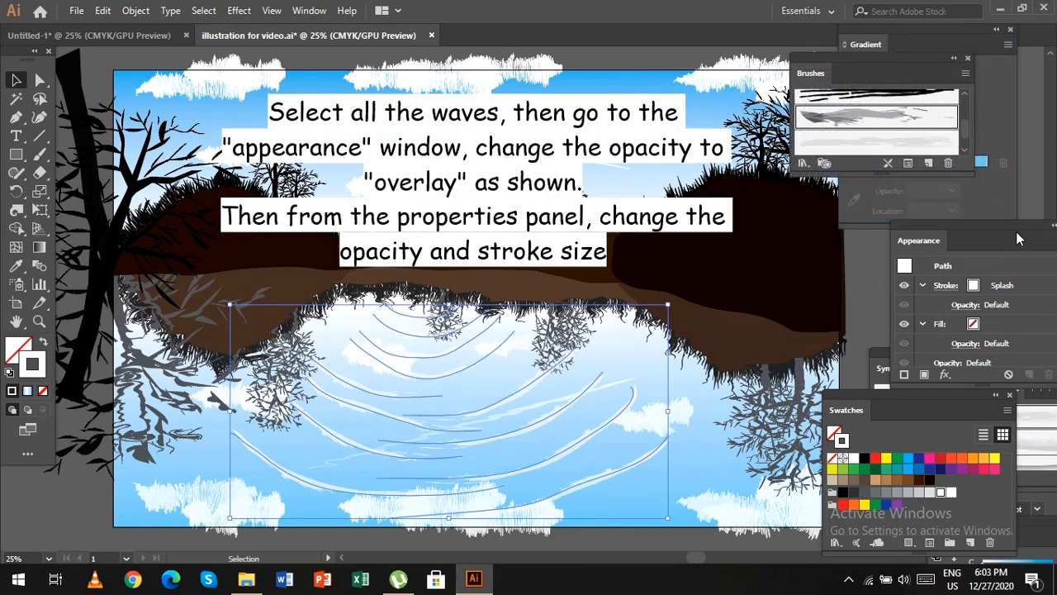
{"action": "left_click_drag", "start_coordinate": [999, 235], "coordinate": [942, 166]}
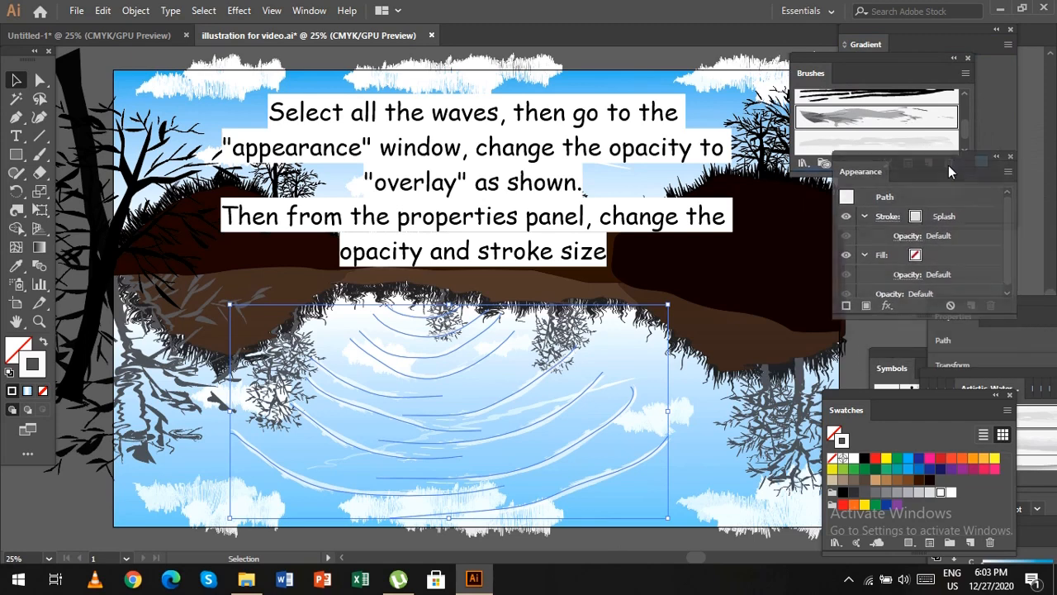
{"action": "left_click", "coordinate": [908, 236]}
{"action": "left_click", "coordinate": [812, 266]}
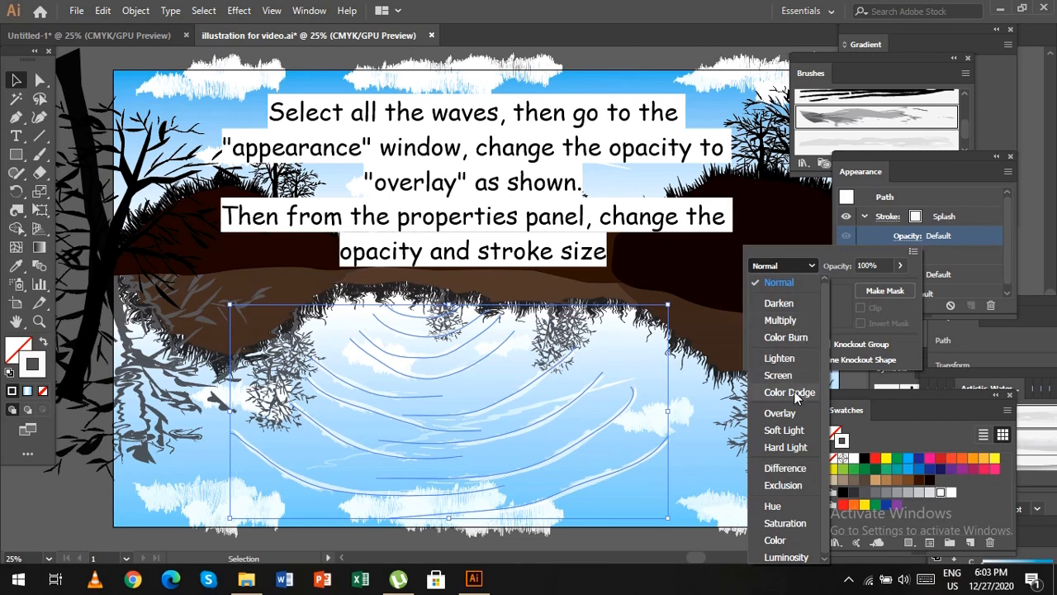
{"action": "left_click", "coordinate": [787, 418]}
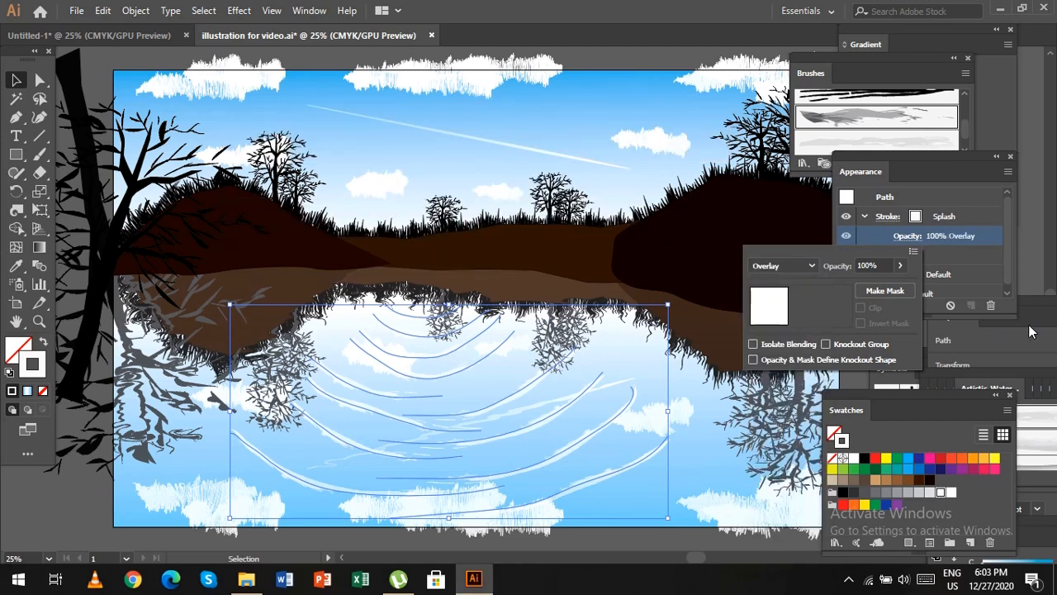
Set the ripples' stroke weight to 0.25 pt and their opacity to 44%, and deselect them.
{"action": "left_click", "coordinate": [1038, 181]}
{"action": "left_click", "coordinate": [963, 383]}
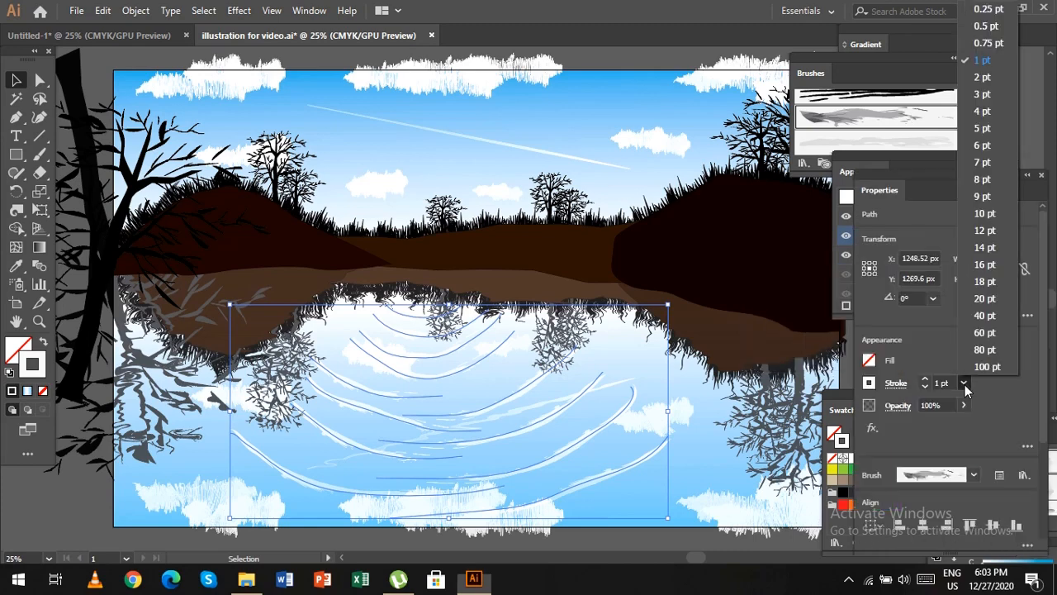
{"action": "left_click", "coordinate": [995, 10]}
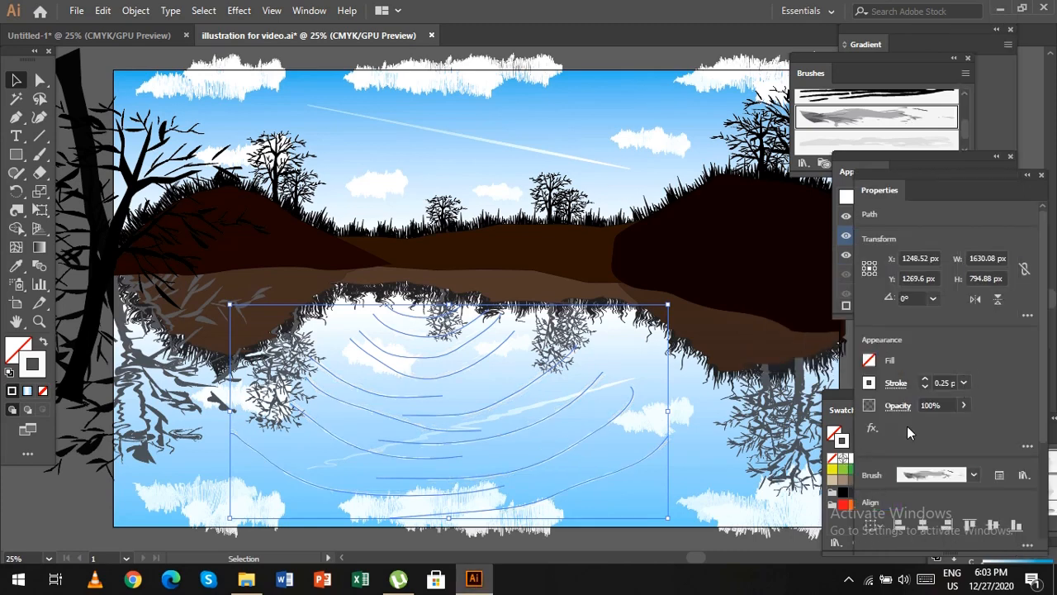
{"action": "left_click", "coordinate": [964, 405]}
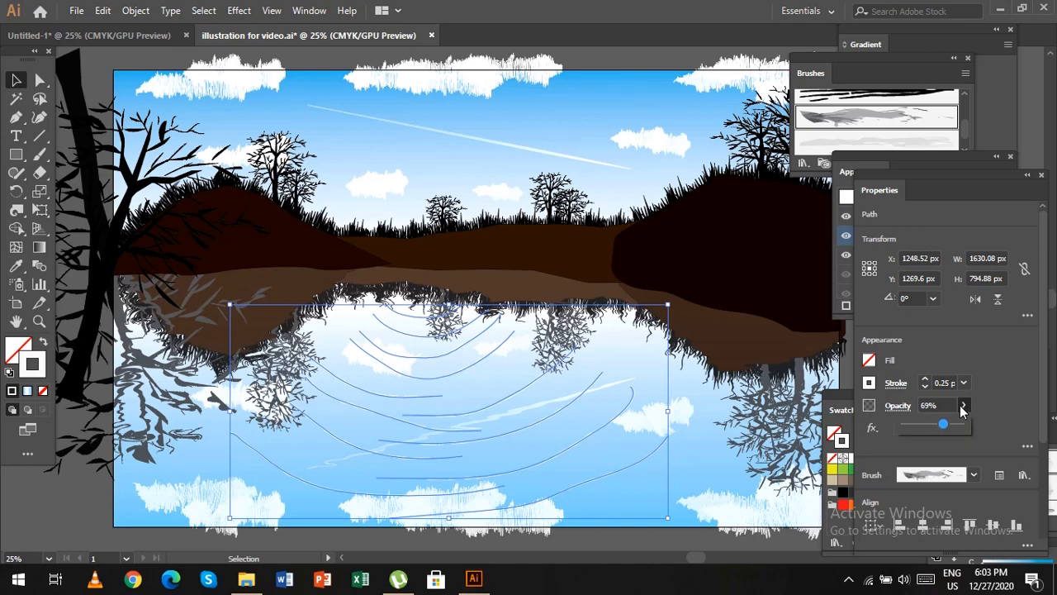
{"action": "left_click", "coordinate": [702, 545]}
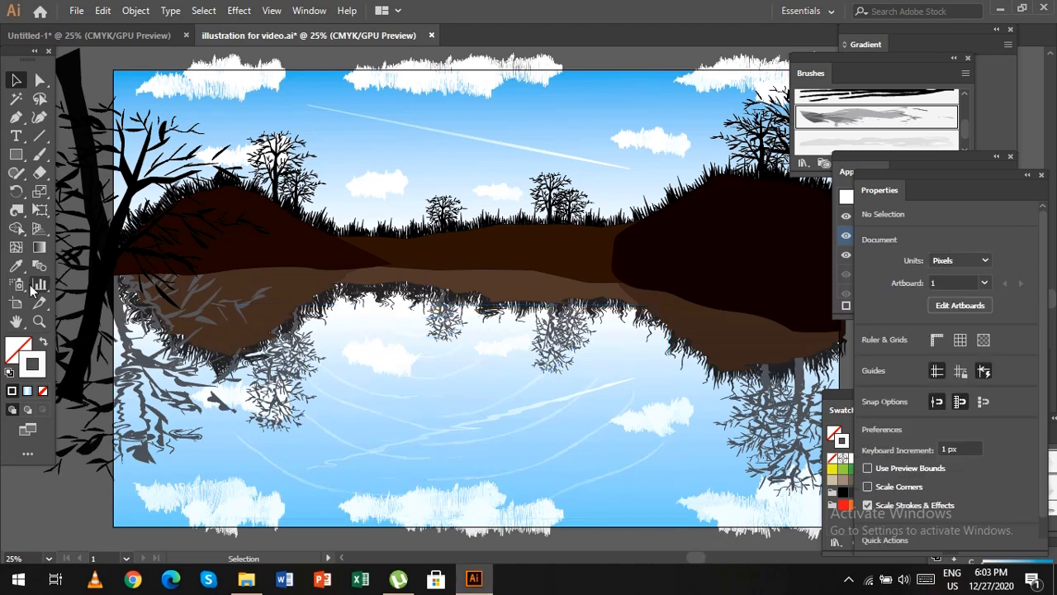
Sweep the Twirl tool over the painted ripples to make them wavy.
{"action": "left_click", "coordinate": [22, 214]}
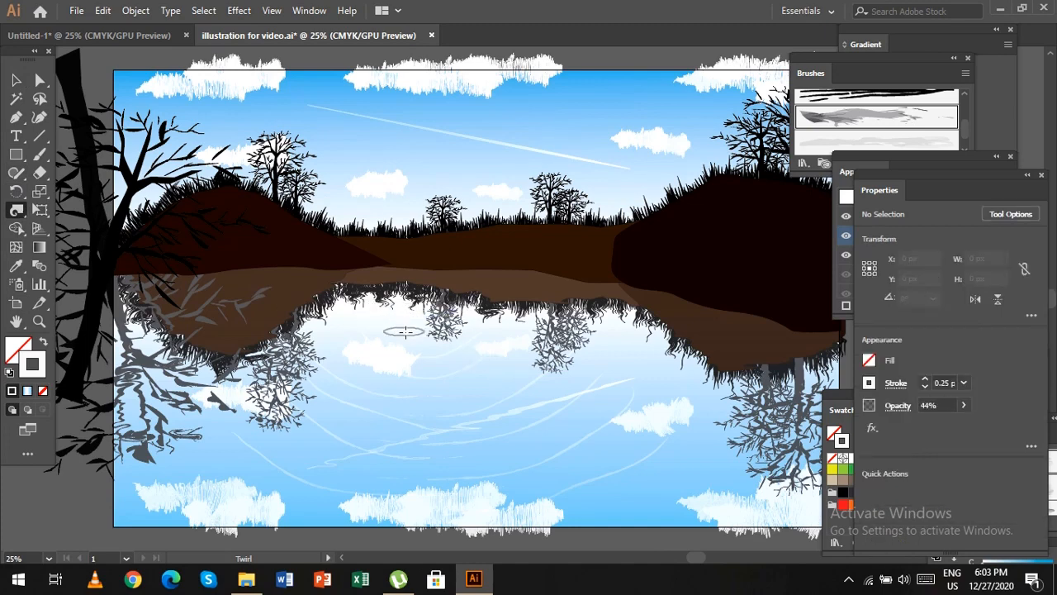
{"action": "mouse_move", "coordinate": [405, 331]}
{"action": "left_mouse_down"}
{"action": "mouse_move", "coordinate": [490, 356]}
{"action": "mouse_move", "coordinate": [372, 376]}
{"action": "mouse_move", "coordinate": [521, 376]}
{"action": "mouse_move", "coordinate": [454, 417]}
{"action": "mouse_move", "coordinate": [390, 413]}
{"action": "mouse_move", "coordinate": [576, 404]}
{"action": "mouse_move", "coordinate": [387, 455]}
{"action": "mouse_move", "coordinate": [597, 426]}
{"action": "mouse_move", "coordinate": [416, 479]}
{"action": "mouse_move", "coordinate": [255, 456]}
{"action": "mouse_move", "coordinate": [404, 497]}
{"action": "mouse_move", "coordinate": [640, 459]}
{"action": "mouse_move", "coordinate": [500, 511]}
{"action": "mouse_move", "coordinate": [387, 517]}
{"action": "left_mouse_up"}
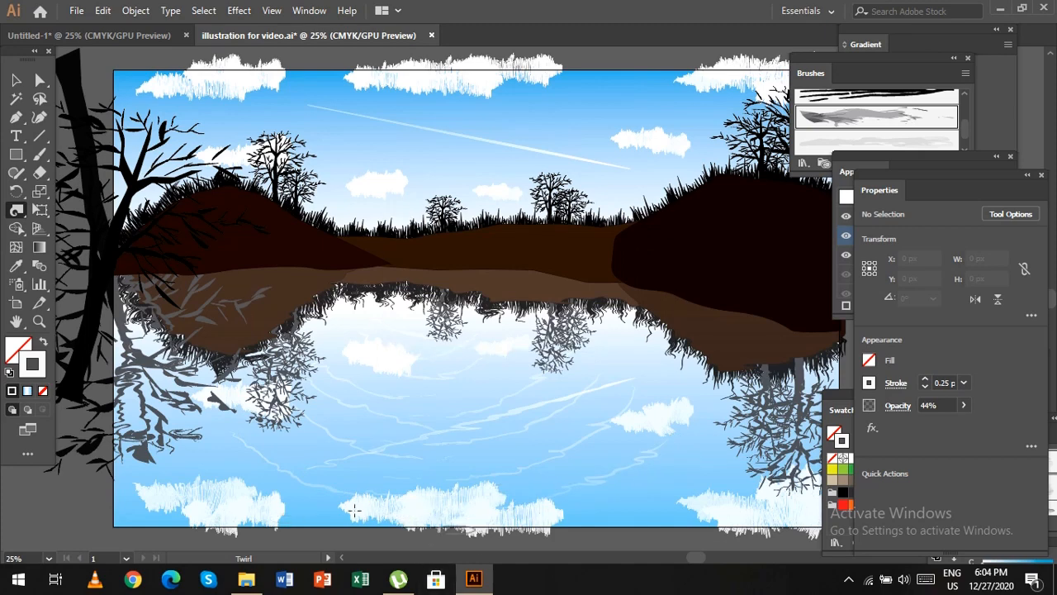
{"action": "key", "text": "b"}
{"action": "left_click", "coordinate": [17, 211]}
{"action": "mouse_move", "coordinate": [760, 440]}
{"action": "left_mouse_down"}
{"action": "mouse_move", "coordinate": [691, 474]}
{"action": "mouse_move", "coordinate": [373, 504]}
{"action": "mouse_move", "coordinate": [389, 505]}
{"action": "left_mouse_up"}
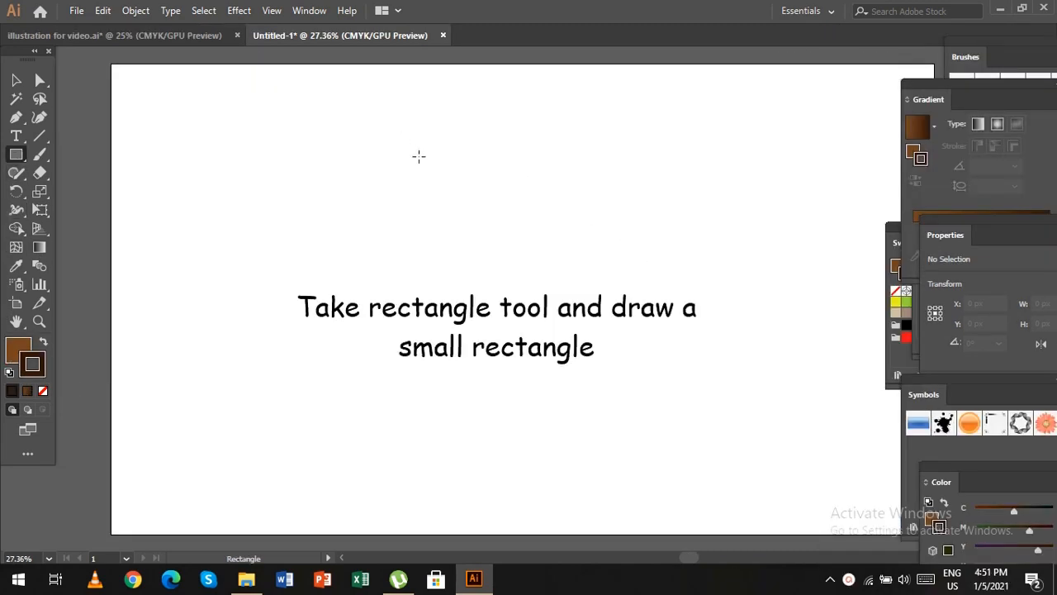
In the Untitled-1 document, draw a thin horizontal rectangle about 608 × 39 px near the artboard's upper middle.
{"action": "left_click_drag", "start_coordinate": [417, 165], "coordinate": [595, 176]}
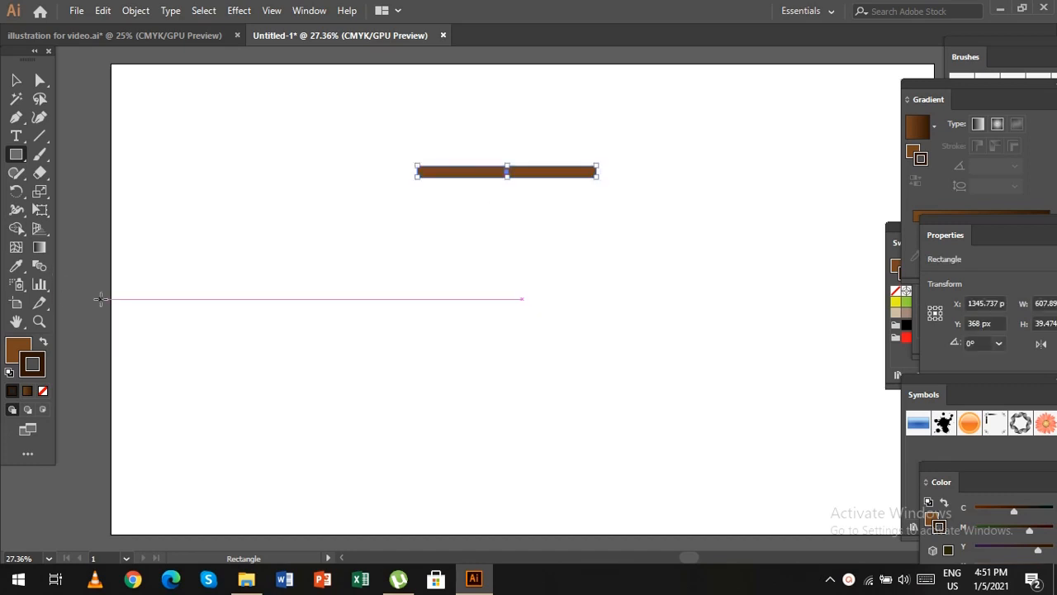
{"action": "key", "text": "ctrl+plus"}
{"action": "key", "text": "ctrl+plus"}
{"action": "key", "text": "ctrl+plus"}
{"action": "key", "text": "ctrl+plus"}
{"action": "key", "text": "ctrl+plus"}
{"action": "key", "text": "ctrl+plus"}
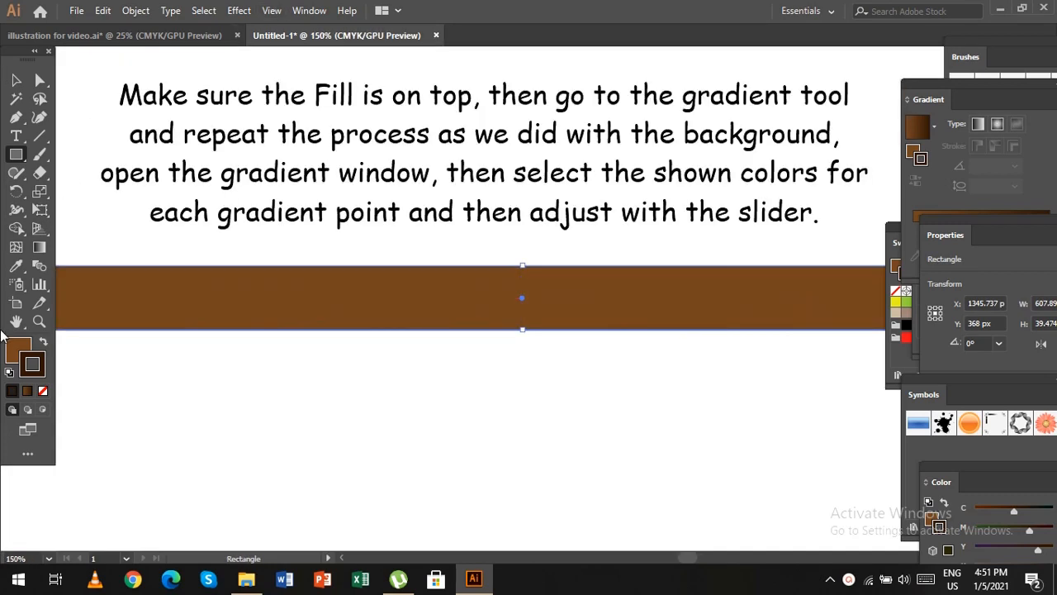
Apply a linear gradient to the rectangle's fill, running vertically from its upper edge to its lower edge at -90°.
{"action": "key", "text": "x"}
{"action": "left_click", "coordinate": [41, 248]}
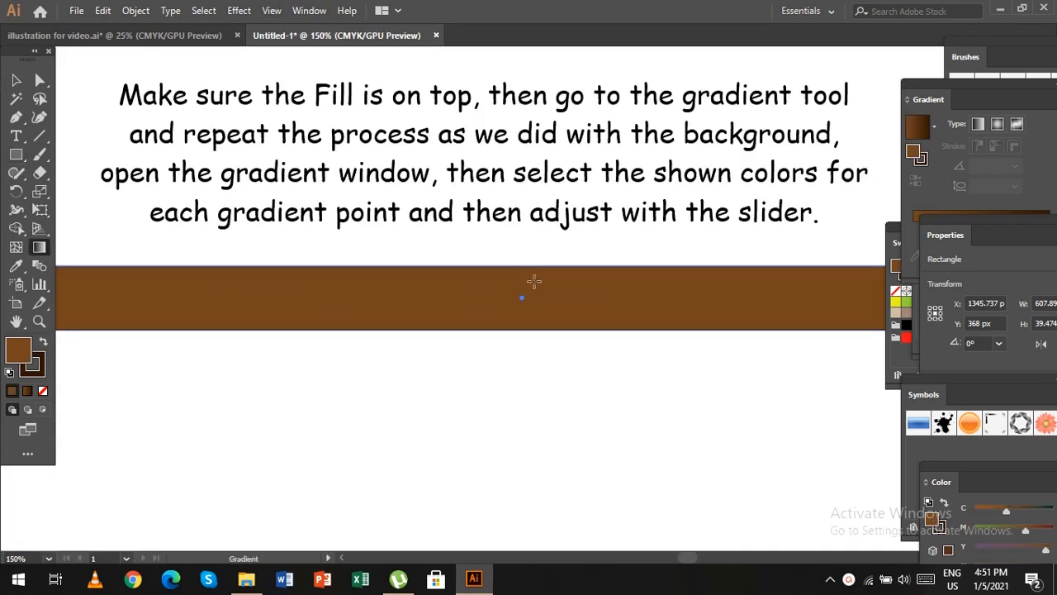
{"action": "left_click", "coordinate": [534, 281]}
{"action": "left_click_drag", "start_coordinate": [531, 261], "coordinate": [530, 330]}
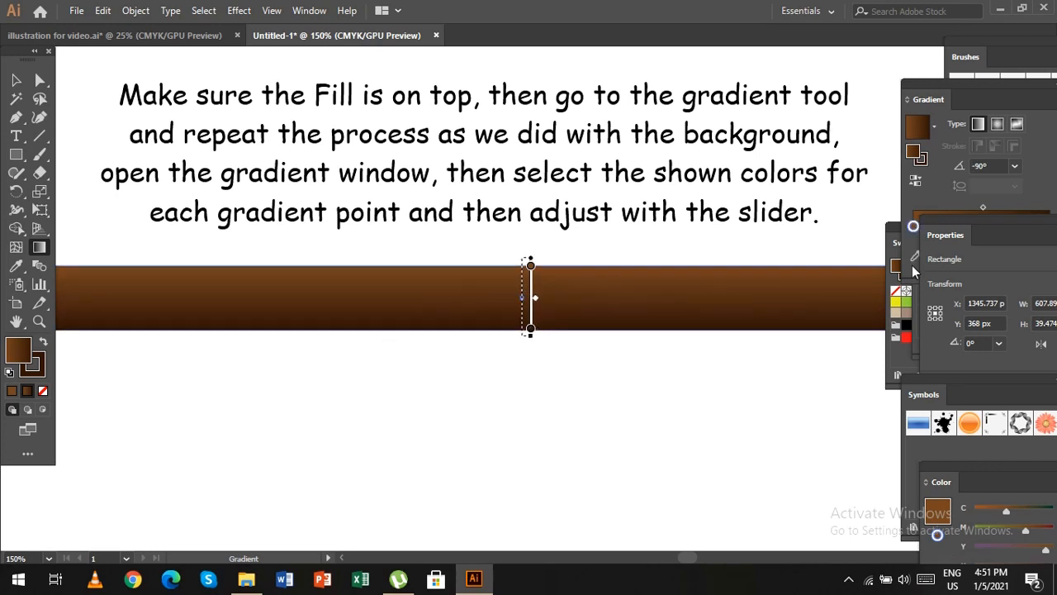
Use brown and dark brown for the gradient's two stops and move its midpoint to 69.55%.
{"action": "left_click", "coordinate": [985, 247]}
{"action": "double_click", "coordinate": [914, 225]}
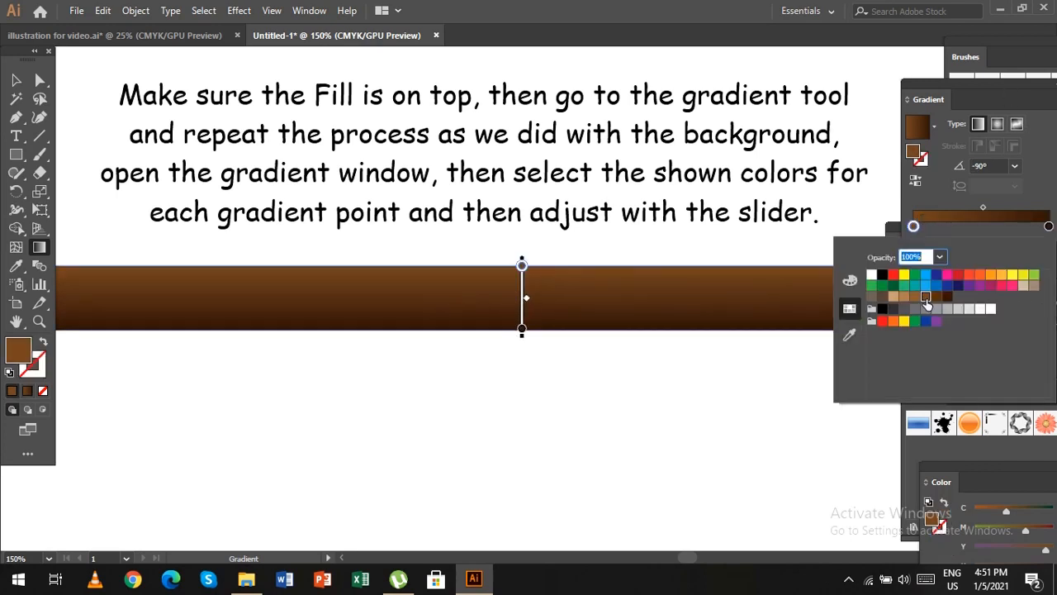
{"action": "left_click", "coordinate": [1048, 226]}
{"action": "double_click", "coordinate": [1048, 226]}
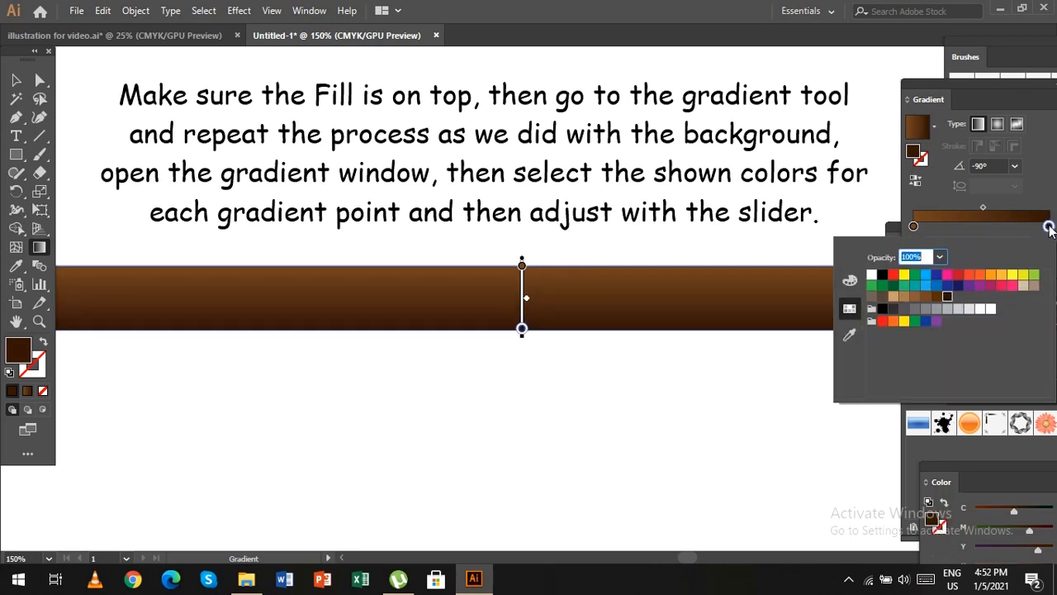
{"action": "left_click_drag", "start_coordinate": [983, 207], "coordinate": [998, 209]}
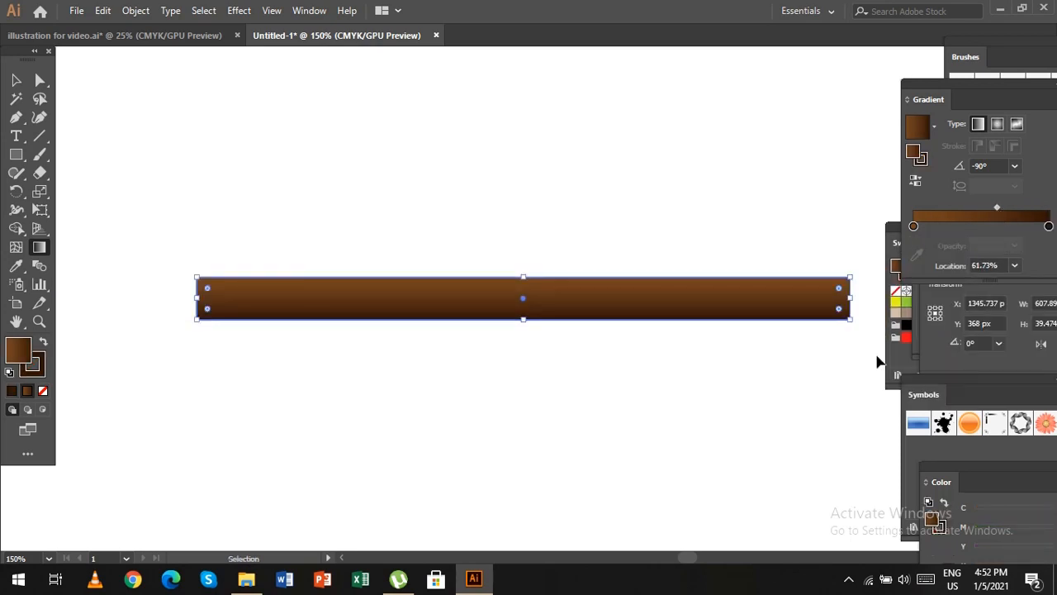
{"action": "key", "text": "ctrl+minus"}
{"action": "key", "text": "ctrl+minus"}
{"action": "key", "text": "ctrl+minus"}
{"action": "key", "text": "ctrl+minus"}
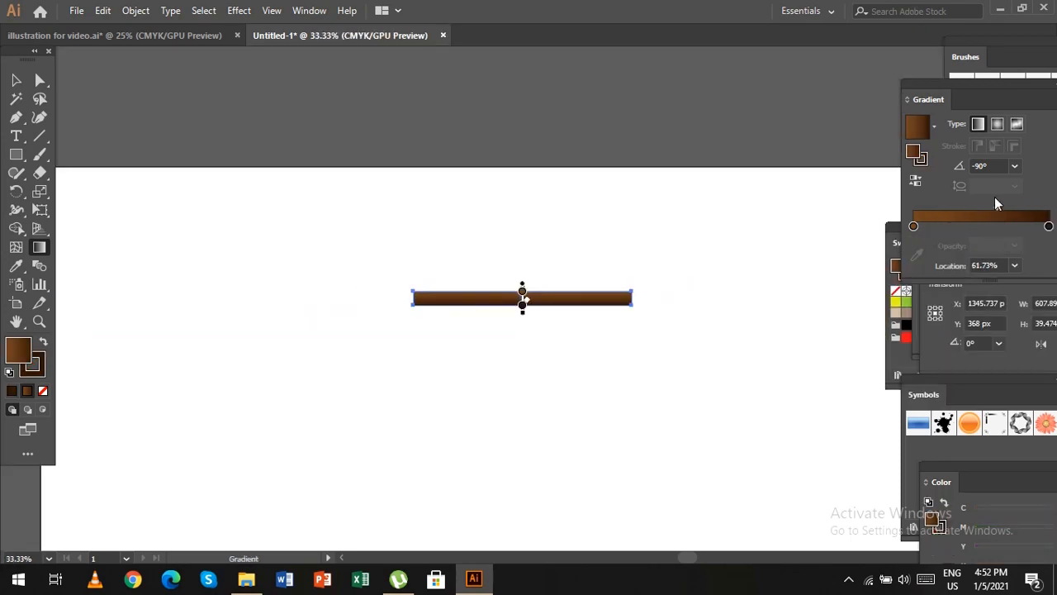
Copy the plank directly below itself and repeat the duplication to stack planks down to the artboard's lower edge.
{"action": "left_click", "coordinate": [16, 81]}
{"action": "key", "text": "ctrl+minus"}
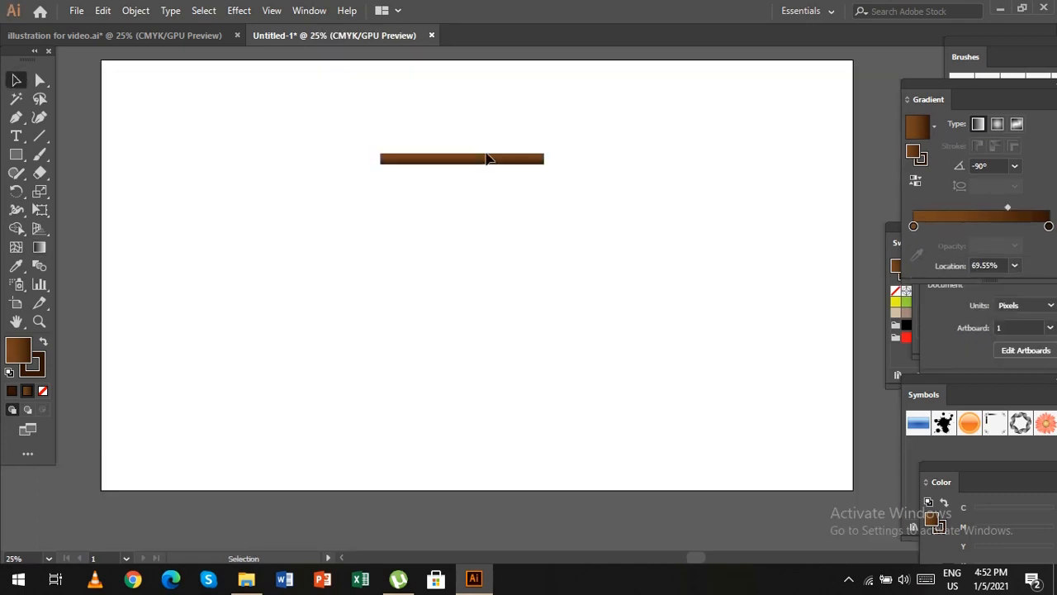
{"action": "left_click_drag", "start_coordinate": [464, 158], "coordinate": [462, 174]}
{"action": "key", "text": "ctrl+z"}
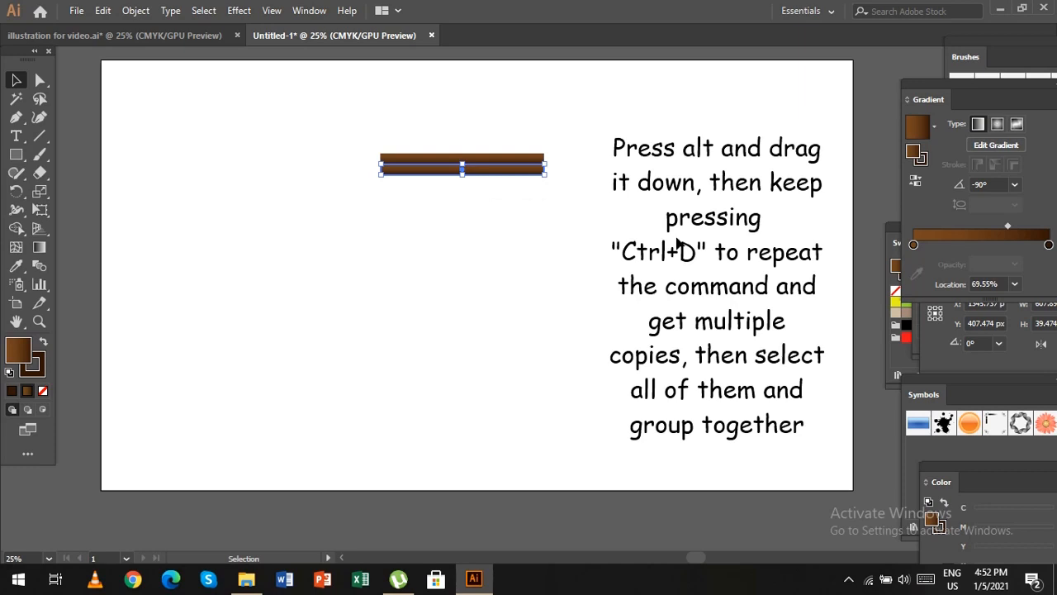
{"action": "key", "text": "ctrl+d"}
{"action": "key", "text": "ctrl+d"}
{"action": "key", "text": "ctrl+d"}
{"action": "key", "text": "ctrl+d"}
{"action": "key", "text": "ctrl+d"}
{"action": "key", "text": "ctrl+d"}
{"action": "key", "text": "ctrl+d"}
{"action": "key", "text": "ctrl+d"}
{"action": "key", "text": "ctrl+d"}
{"action": "key", "text": "ctrl+d"}
{"action": "key", "text": "ctrl+d"}
{"action": "key", "text": "ctrl+d"}
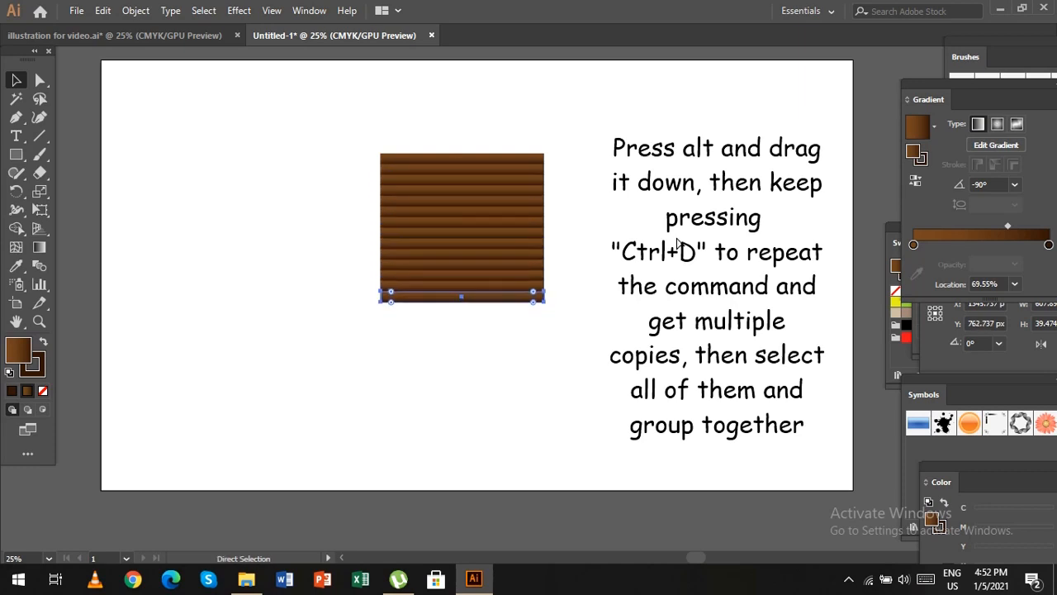
{"action": "key", "text": "ctrl+d"}
{"action": "key", "text": "ctrl+d"}
{"action": "key", "text": "ctrl+d"}
{"action": "key", "text": "ctrl+d"}
{"action": "key", "text": "ctrl+d"}
{"action": "key", "text": "ctrl+d"}
{"action": "key", "text": "ctrl+d"}
{"action": "key", "text": "ctrl+d"}
{"action": "key", "text": "ctrl+d"}
{"action": "key", "text": "ctrl+d"}
{"action": "key", "text": "ctrl+d"}
{"action": "key", "text": "ctrl+d"}
{"action": "key", "text": "ctrl+d"}
{"action": "key", "text": "ctrl+d"}
{"action": "key", "text": "ctrl+d"}
{"action": "key", "text": "ctrl+d"}
{"action": "key", "text": "ctrl+d"}
{"action": "key", "text": "ctrl+d"}
{"action": "key", "text": "ctrl+d"}
{"action": "key", "text": "ctrl+d"}
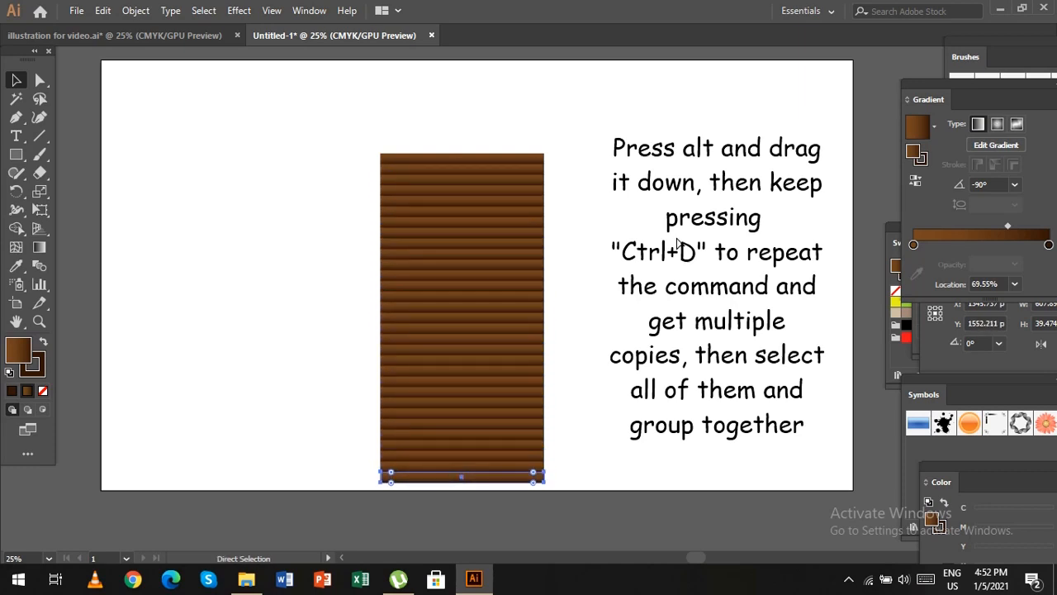
Add one more plank copy below the stack, group all the planks and nudge the group slightly upward.
{"action": "key", "text": "ctrl+d"}
{"action": "left_click", "coordinate": [238, 386]}
{"action": "left_click_drag", "start_coordinate": [323, 114], "coordinate": [547, 499]}
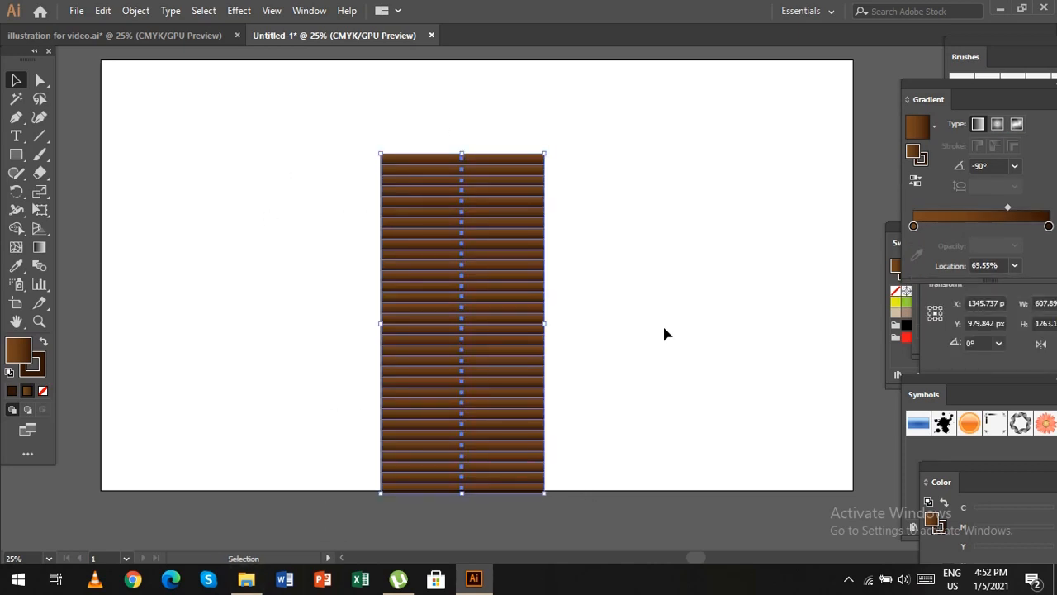
{"action": "key", "text": "ctrl+g"}
{"action": "left_click_drag", "start_coordinate": [491, 272], "coordinate": [489, 269]}
Perspective-distort the plank group, narrowing its upper edge inward and widening its lower edge to about 1006 px.
{"action": "left_click_drag", "start_coordinate": [311, 106], "coordinate": [576, 451]}
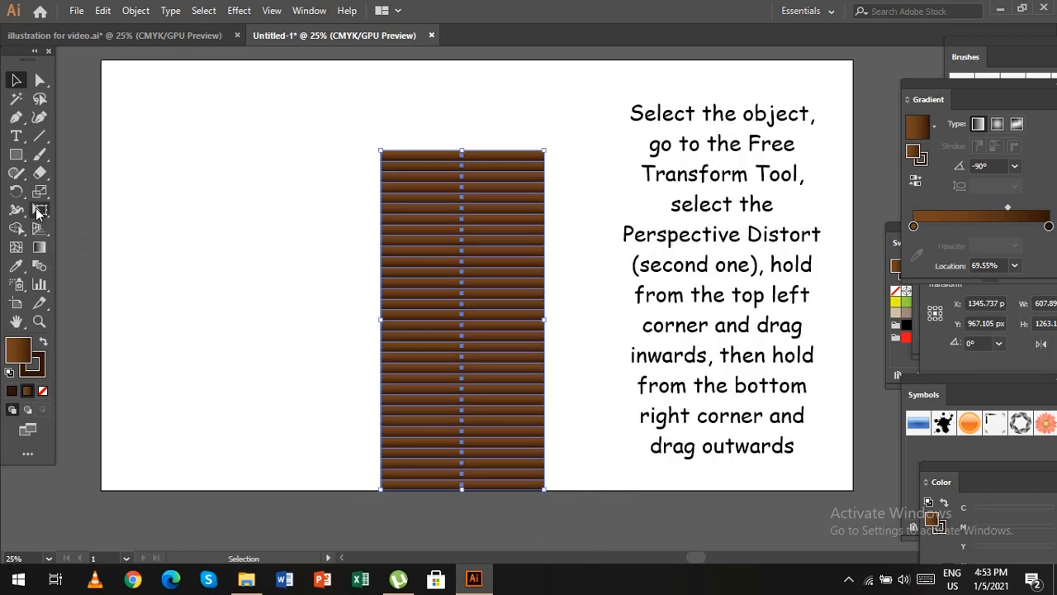
{"action": "left_click", "coordinate": [40, 209]}
{"action": "left_click", "coordinate": [93, 173]}
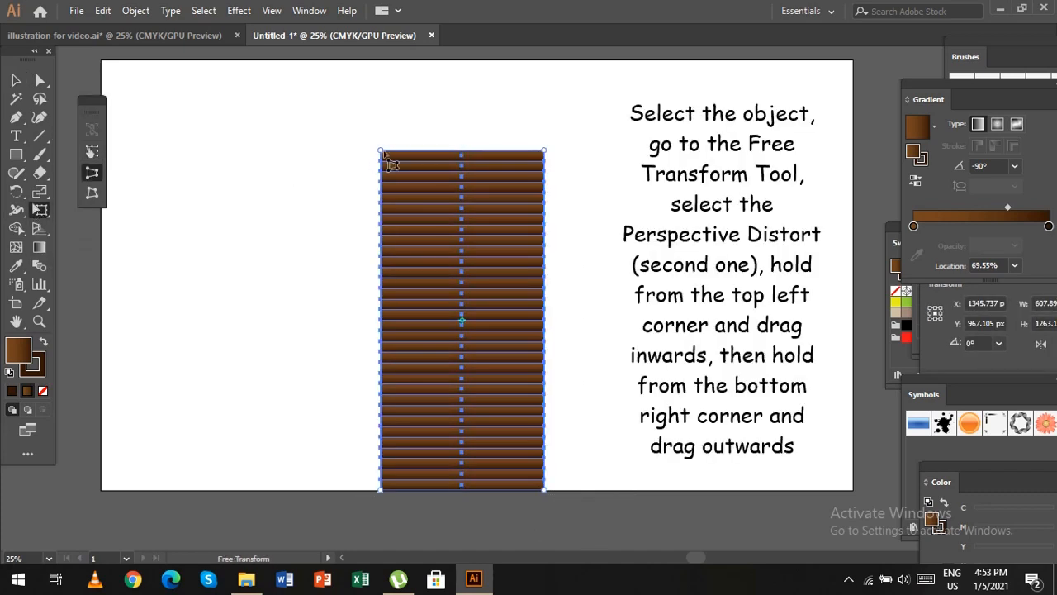
{"action": "left_click_drag", "start_coordinate": [380, 150], "coordinate": [419, 152]}
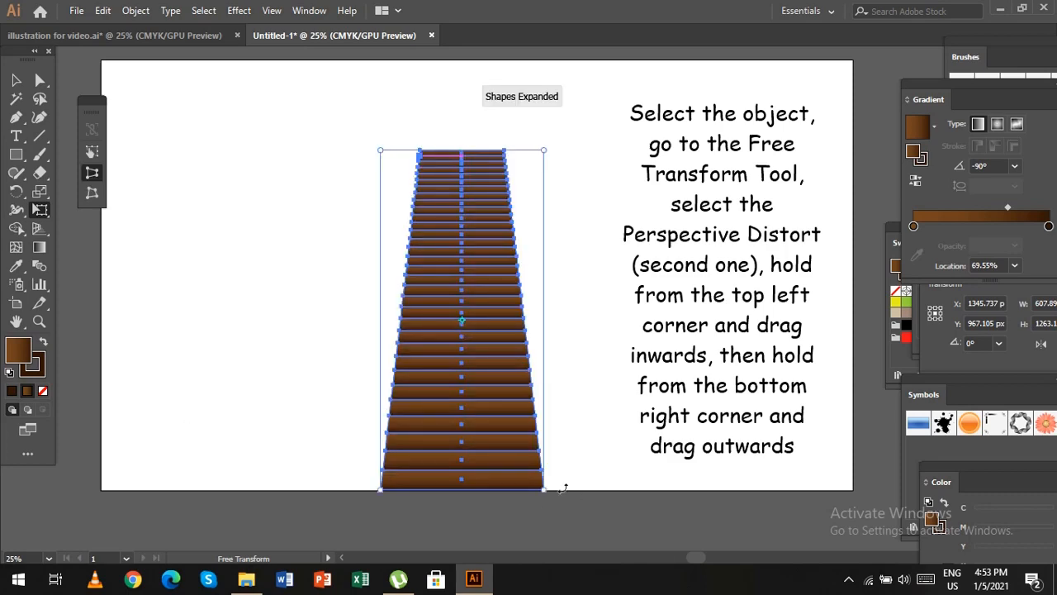
{"action": "left_click_drag", "start_coordinate": [562, 489], "coordinate": [604, 502]}
{"action": "left_click_drag", "start_coordinate": [593, 493], "coordinate": [598, 491]}
Free-transform the plank group from its upper edge downward to a height of about 722 px.
{"action": "left_click", "coordinate": [91, 152]}
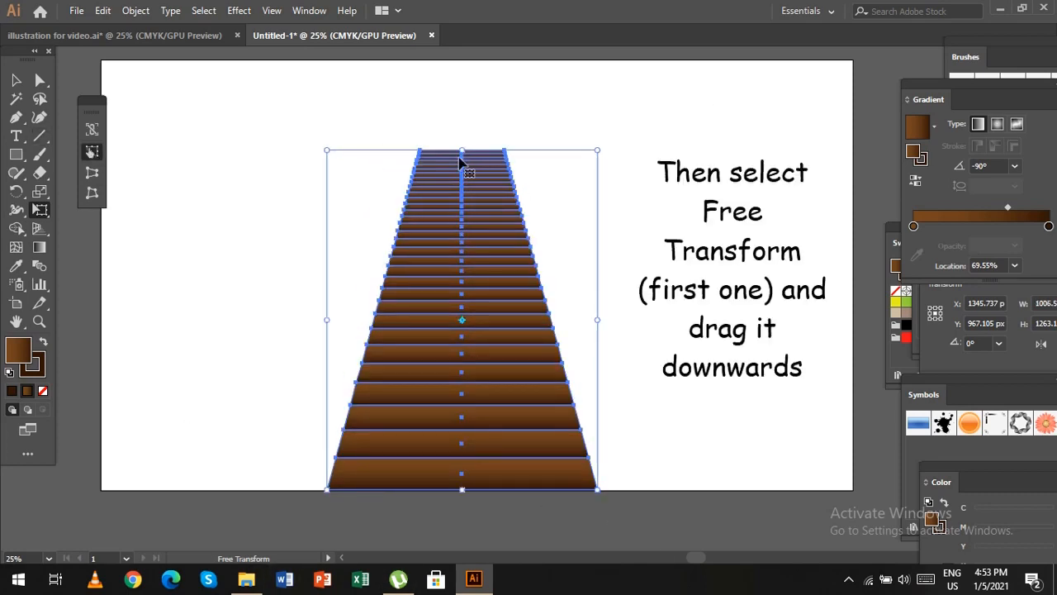
{"action": "left_click_drag", "start_coordinate": [462, 151], "coordinate": [473, 296]}
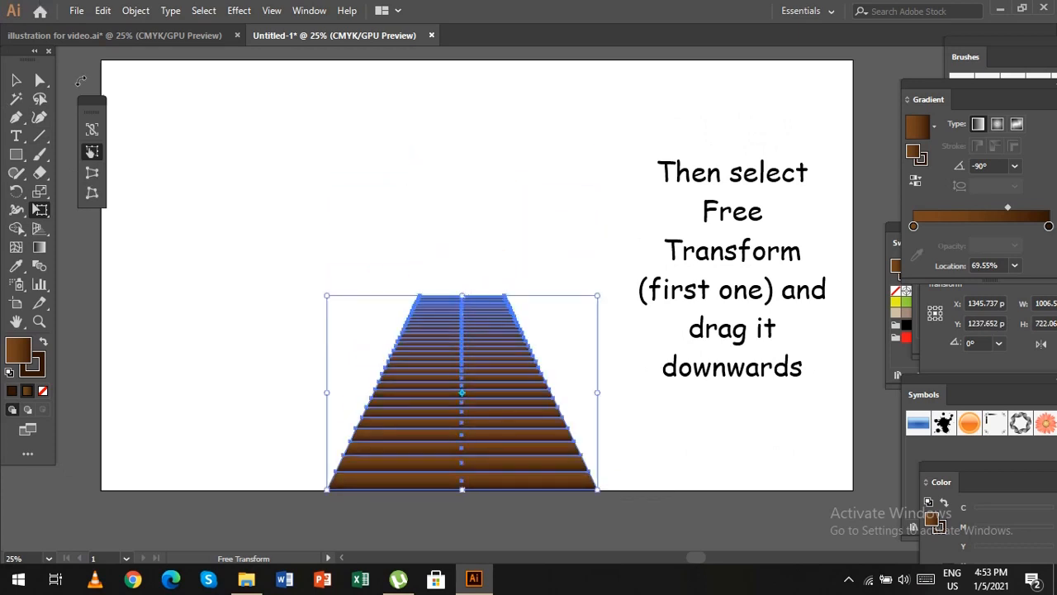
{"action": "left_click", "coordinate": [92, 171]}
{"action": "left_click", "coordinate": [15, 81]}
{"action": "left_click", "coordinate": [71, 241]}
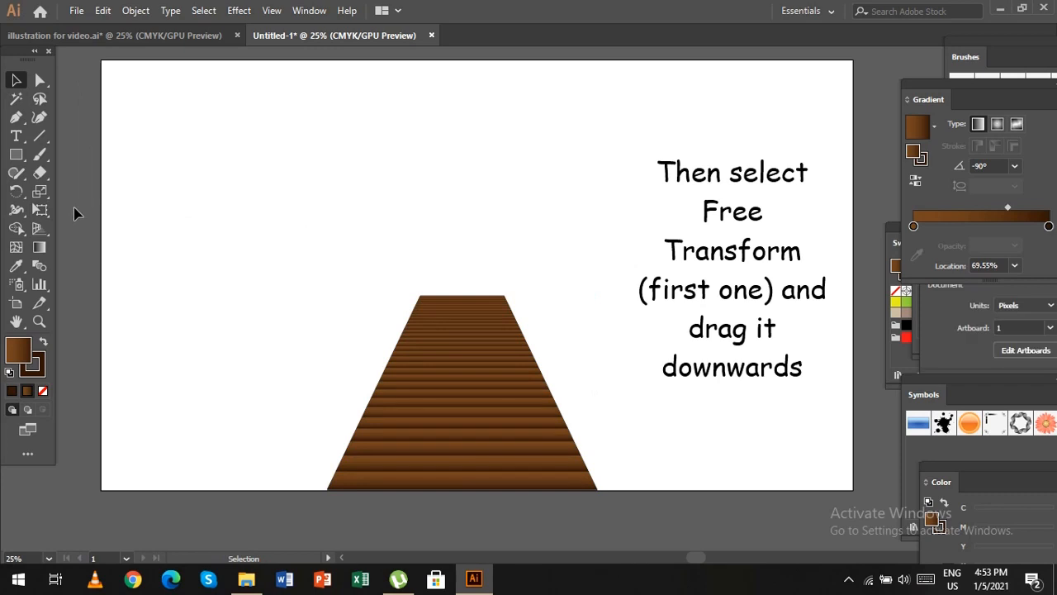
Perspective-distort the dock again, narrowing its lower edge to about 884 px and its upper edge slightly.
{"action": "left_click", "coordinate": [376, 437]}
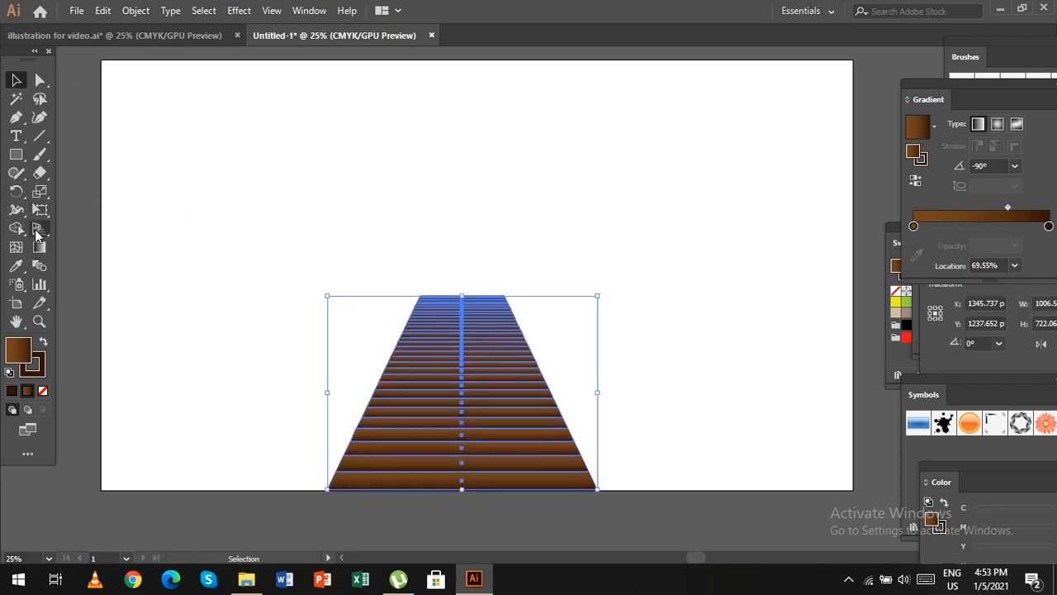
{"action": "left_click", "coordinate": [40, 210]}
{"action": "left_click", "coordinate": [91, 172]}
{"action": "left_click_drag", "start_coordinate": [328, 490], "coordinate": [342, 493]}
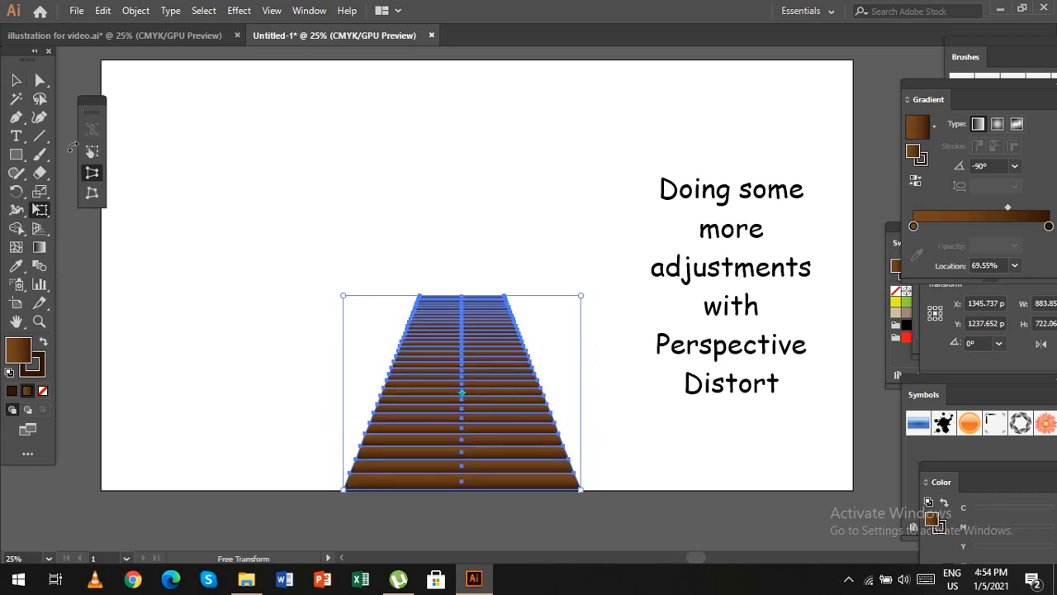
{"action": "left_click_drag", "start_coordinate": [342, 296], "coordinate": [345, 296]}
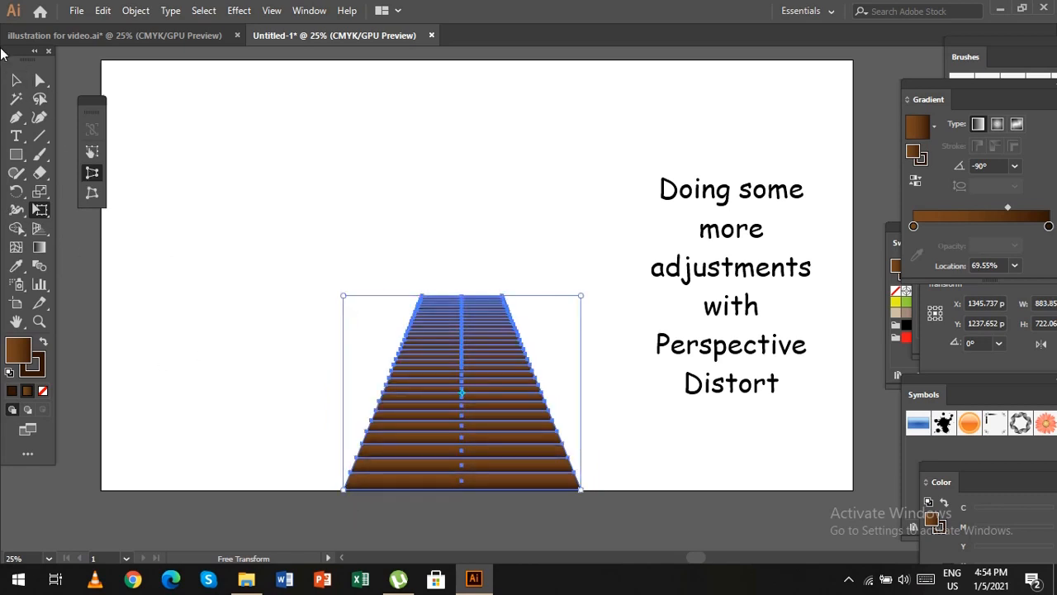
{"action": "left_click", "coordinate": [16, 79]}
{"action": "left_click", "coordinate": [588, 310]}
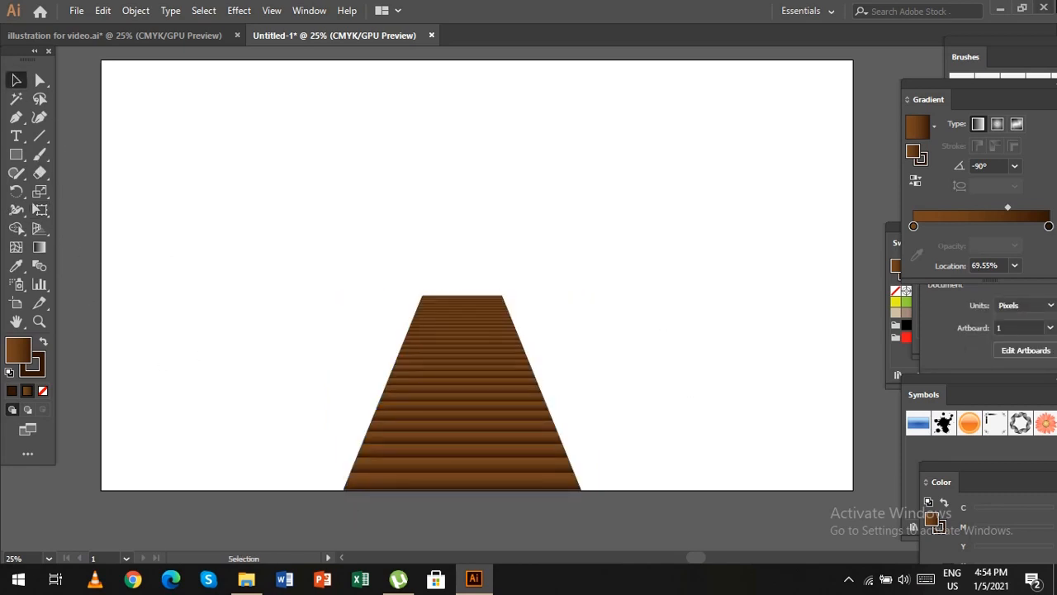
Stretch the dock's upper edge upward to about 762 px total height and move the dock toward the artboard's right side.
{"action": "left_click", "coordinate": [510, 374]}
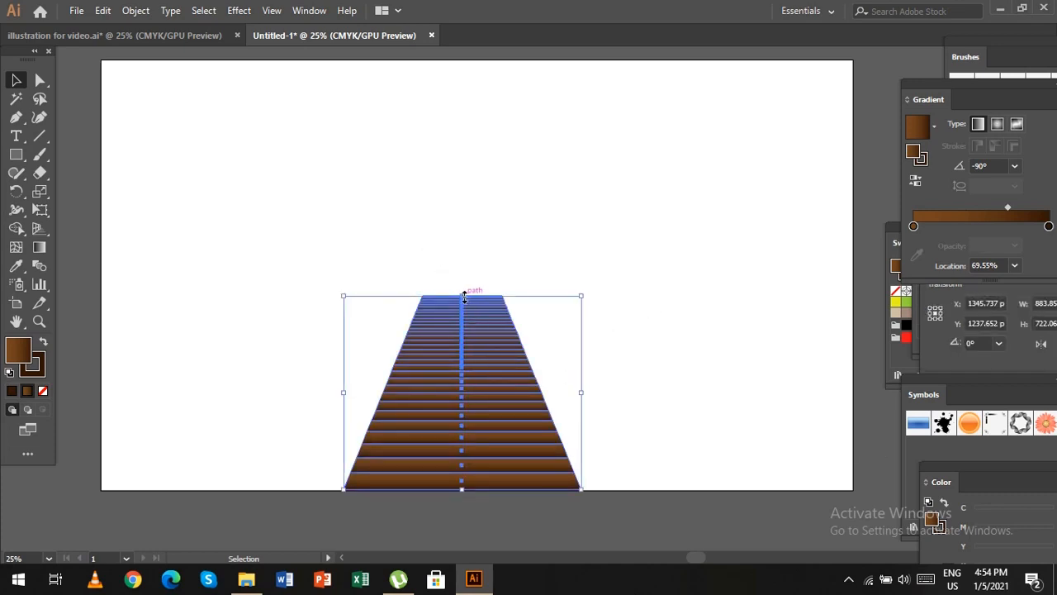
{"action": "left_click_drag", "start_coordinate": [463, 295], "coordinate": [465, 286]}
{"action": "left_click", "coordinate": [691, 382]}
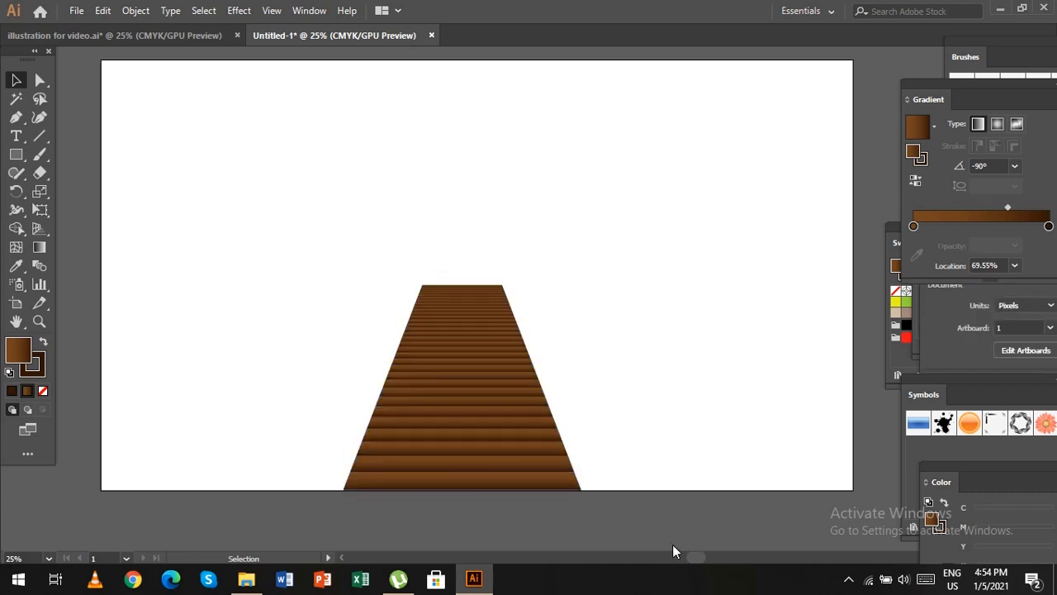
{"action": "left_click_drag", "start_coordinate": [475, 402], "coordinate": [625, 370]}
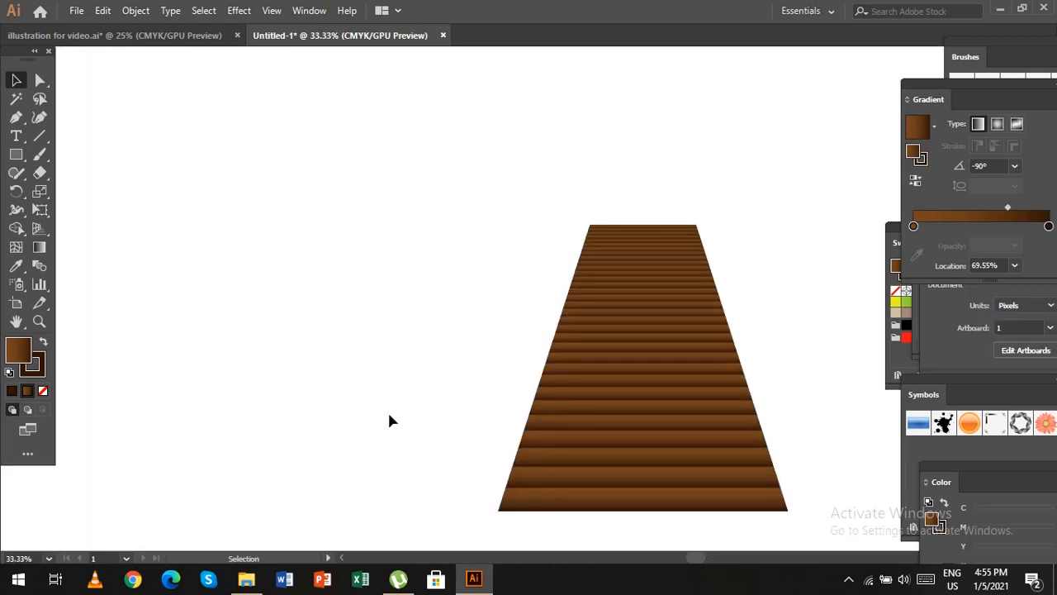
Draw a narrow vertical rectangle about 17 × 461 px in the empty area beside the dock as a post.
{"action": "key", "text": "space"}
{"action": "left_click_drag", "start_coordinate": [385, 369], "coordinate": [568, 370]}
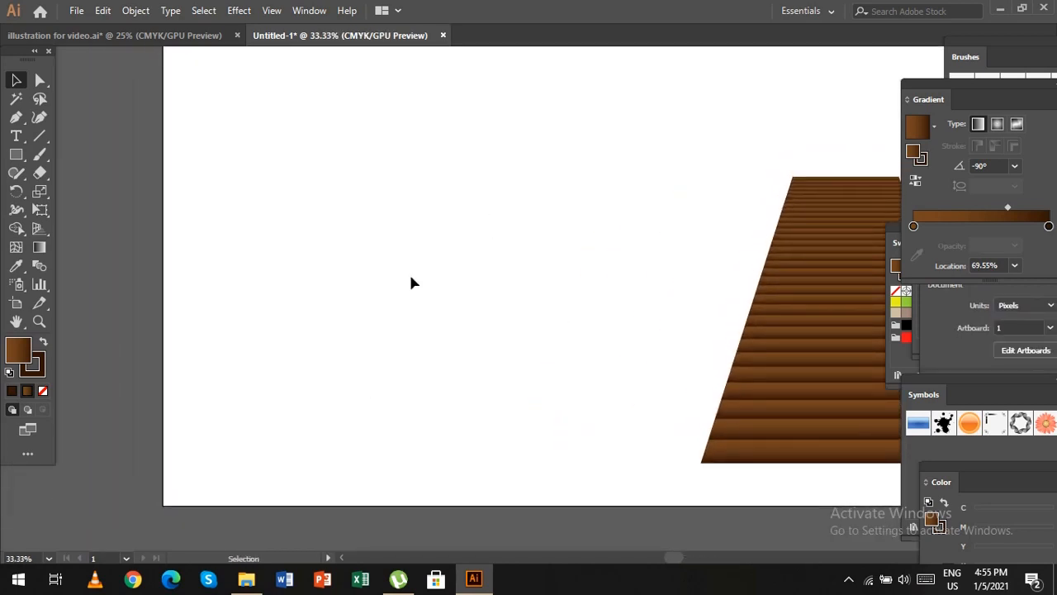
{"action": "left_click", "coordinate": [18, 157]}
{"action": "left_click_drag", "start_coordinate": [366, 268], "coordinate": [373, 432]}
{"action": "key", "text": "ctrl+equal"}
{"action": "key", "text": "ctrl+equal"}
{"action": "key", "text": "ctrl+equal"}
{"action": "key", "text": "ctrl+equal"}
{"action": "key", "text": "ctrl+equal"}
{"action": "key", "text": "ctrl+equal"}
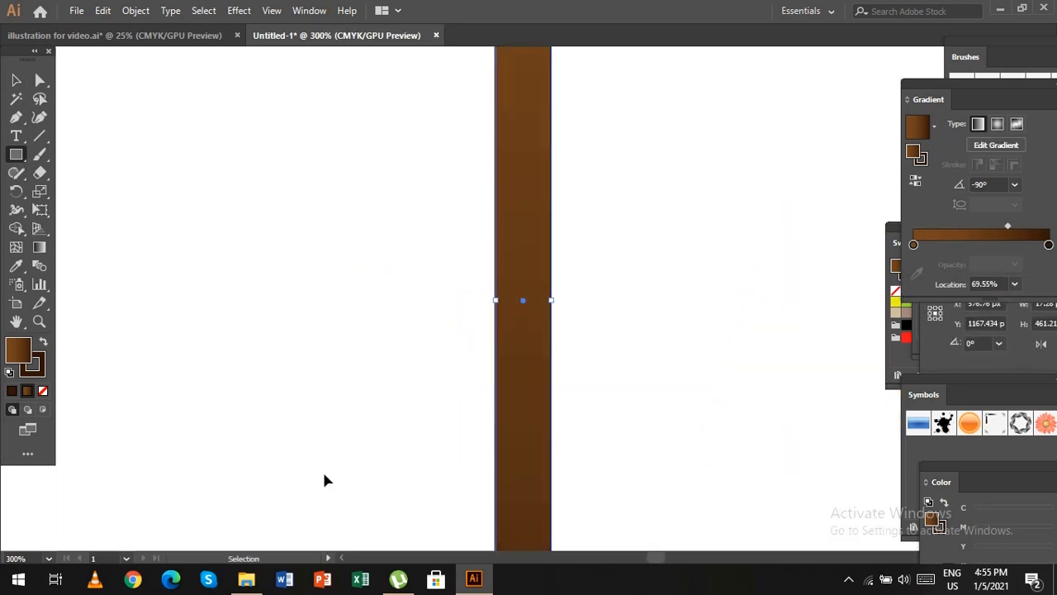
Redirect the post's linear gradient horizontally at -179°, from dark brown on its left to light brown on its right.
{"action": "key", "text": "g"}
{"action": "left_click_drag", "start_coordinate": [496, 309], "coordinate": [552, 310]}
{"action": "left_click_drag", "start_coordinate": [549, 325], "coordinate": [504, 324]}
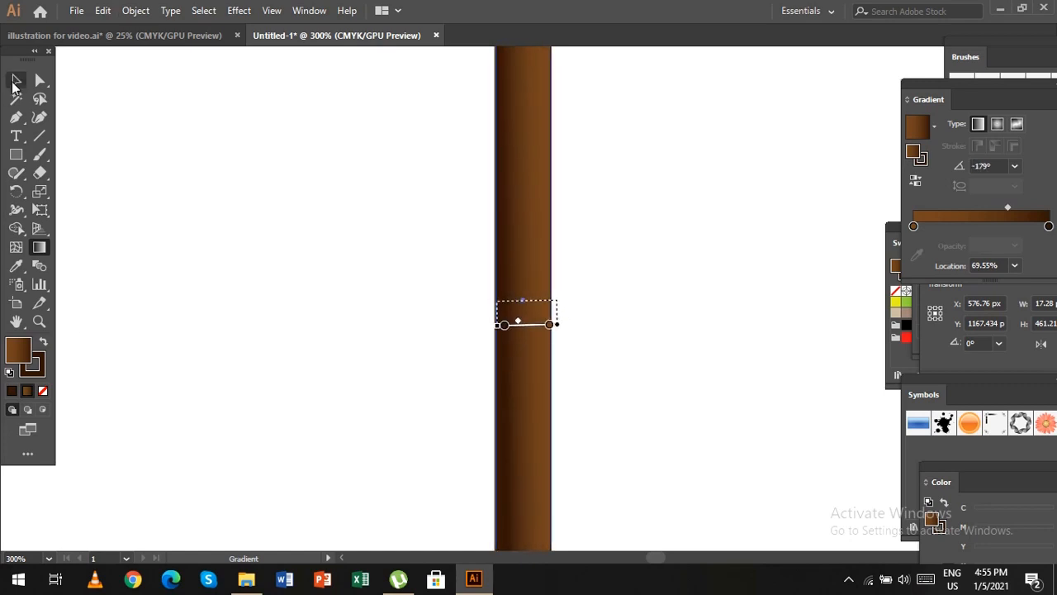
{"action": "left_click", "coordinate": [14, 85]}
{"action": "left_click", "coordinate": [424, 322]}
Draw an ellipse as wide as the post over its upper end, flatten it and fill it with dark brown.
{"action": "scroll", "coordinate": [424, 323], "scroll_direction": "up", "scroll_amount": 6}
{"action": "left_click_drag", "start_coordinate": [17, 154], "coordinate": [99, 192]}
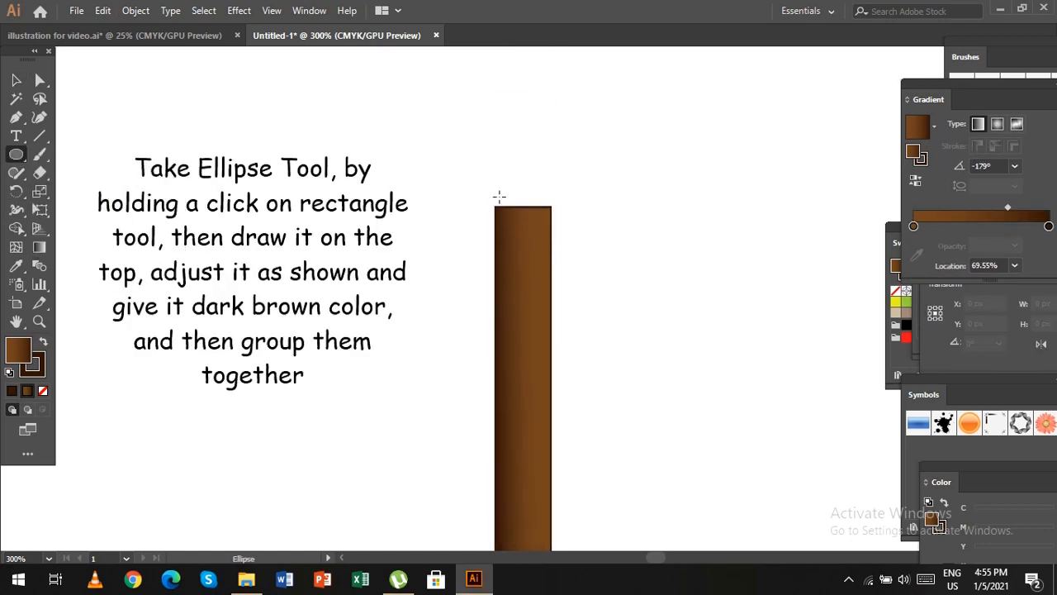
{"action": "left_click_drag", "start_coordinate": [496, 193], "coordinate": [551, 222]}
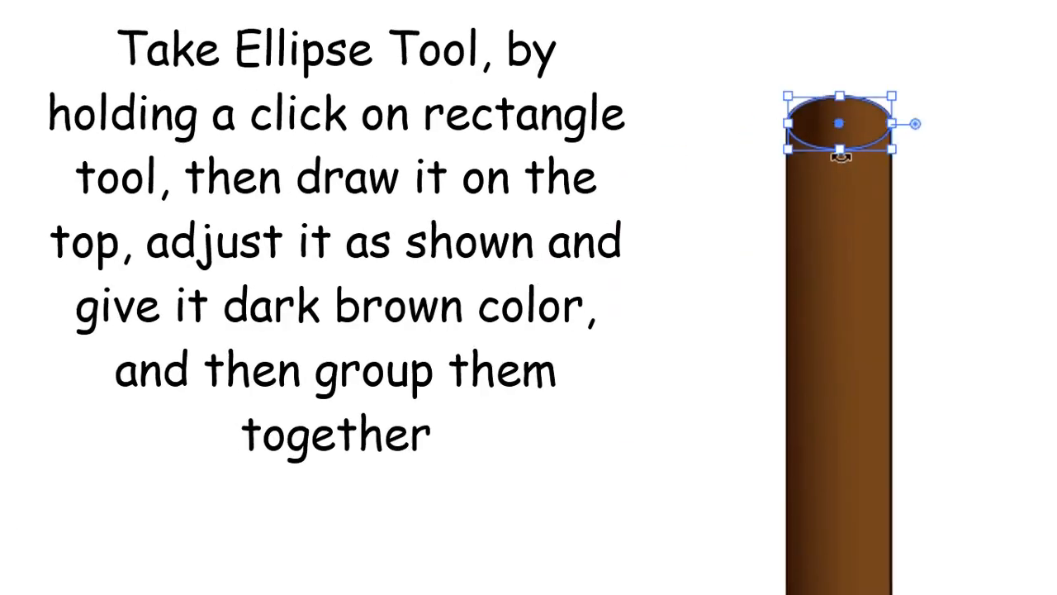
{"action": "left_click_drag", "start_coordinate": [840, 156], "coordinate": [839, 108]}
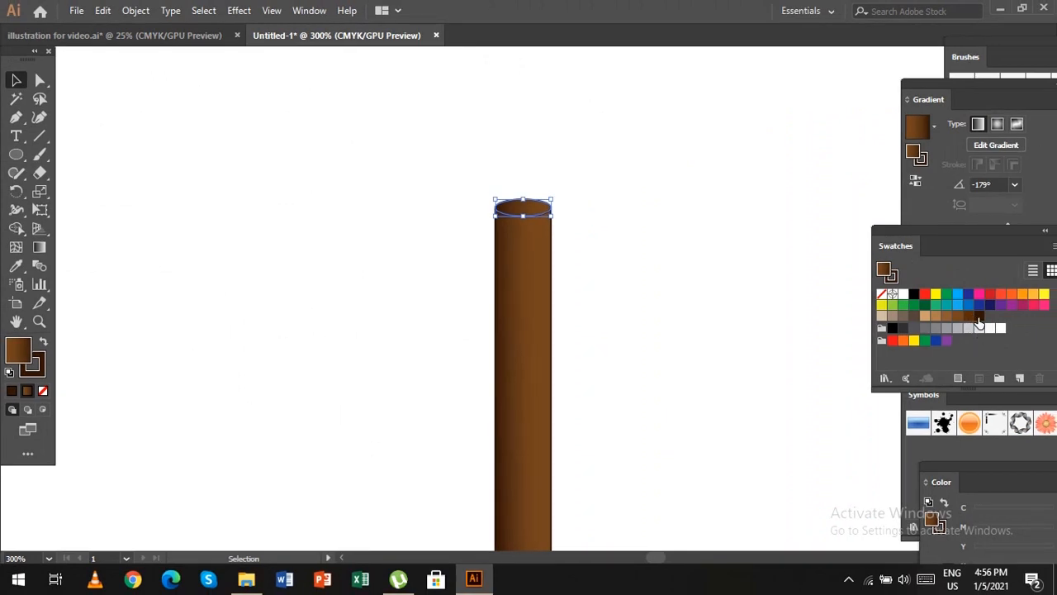
{"action": "left_click", "coordinate": [978, 317]}
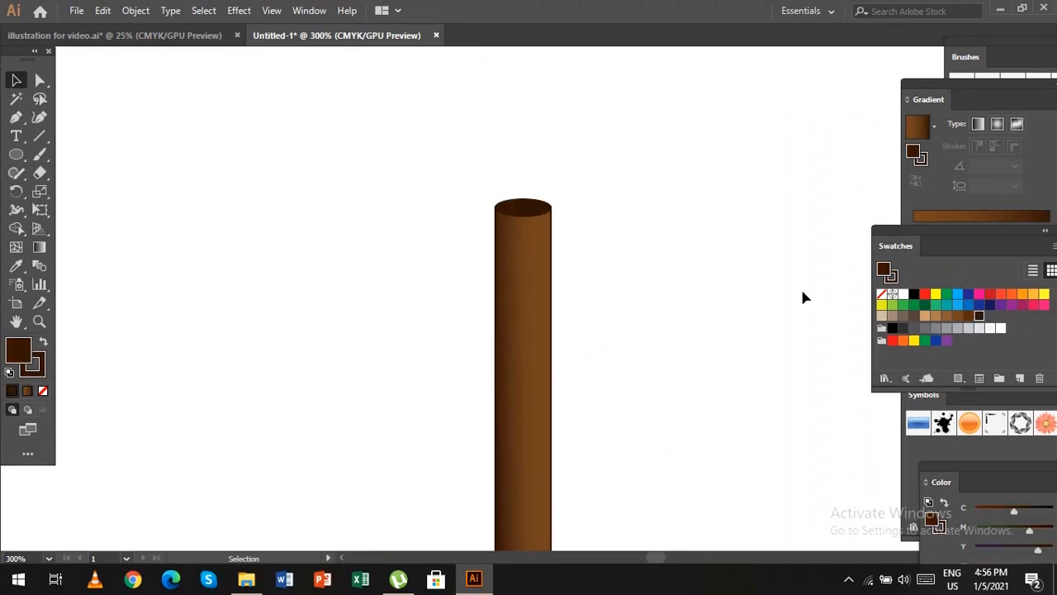
Select the post together with its elliptical cap and group them.
{"action": "left_click_drag", "start_coordinate": [413, 141], "coordinate": [612, 351]}
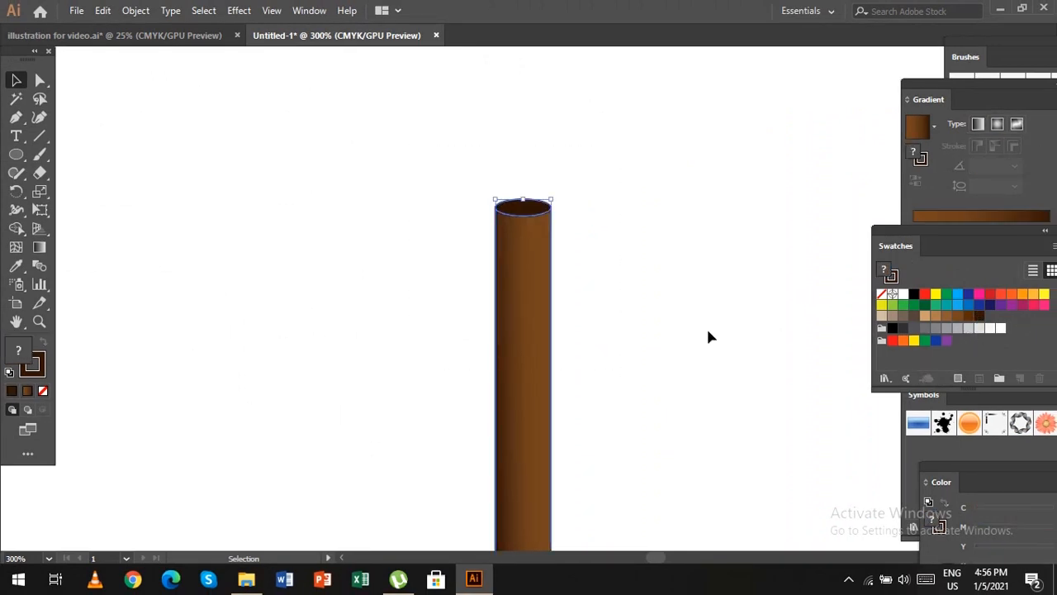
{"action": "left_click", "coordinate": [611, 376]}
{"action": "left_click", "coordinate": [552, 371]}
{"action": "left_click", "coordinate": [385, 343]}
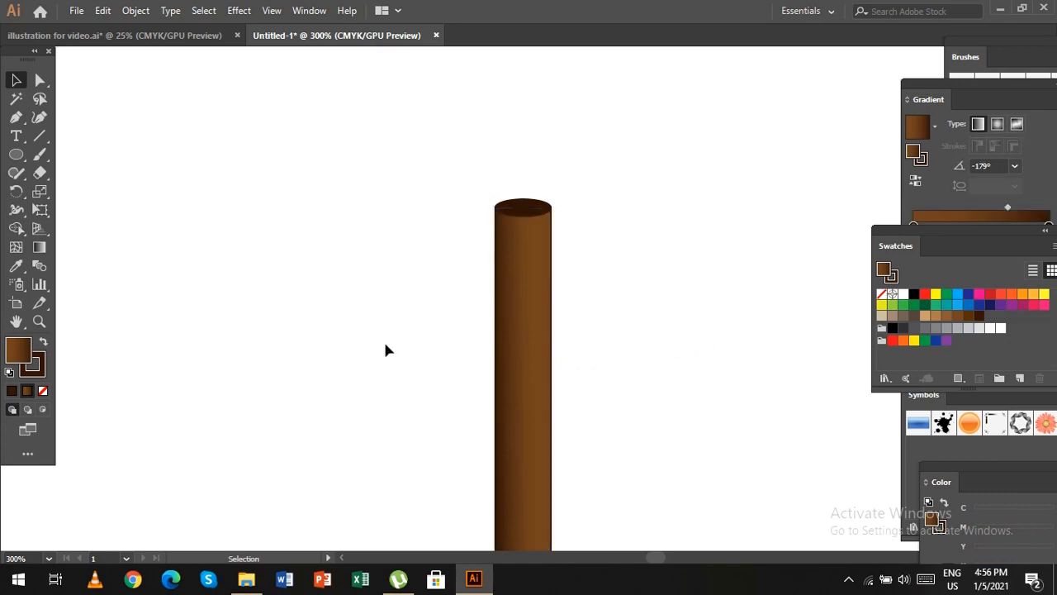
{"action": "left_click_drag", "start_coordinate": [444, 169], "coordinate": [659, 393]}
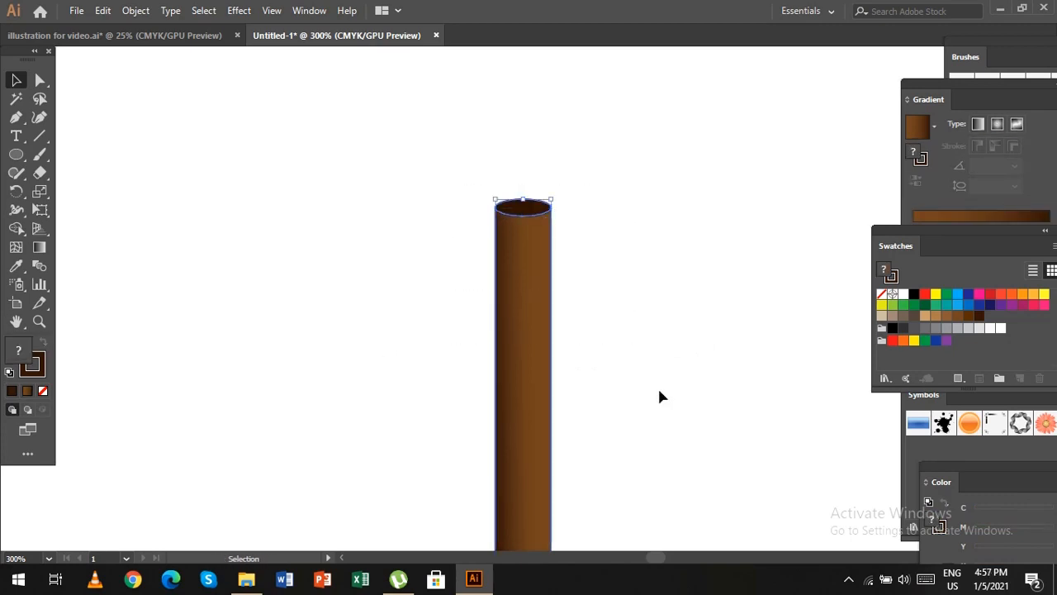
{"action": "key", "text": "ctrl+minus"}
{"action": "key", "text": "ctrl+minus"}
{"action": "key", "text": "ctrl+minus"}
{"action": "key", "text": "ctrl+minus"}
{"action": "key", "text": "ctrl+minus"}
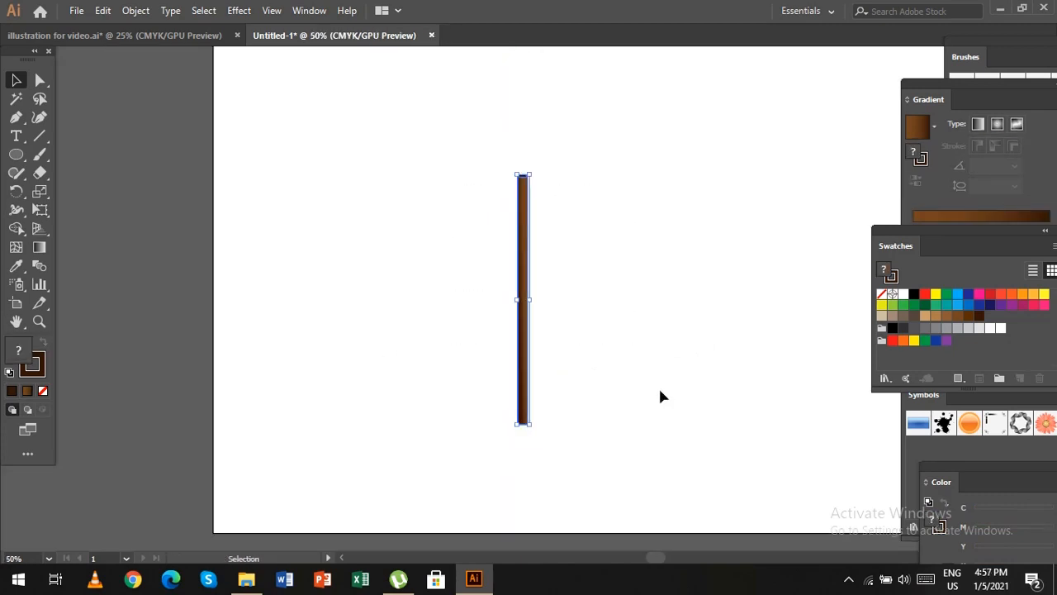
Move the post onto the dock's left edge and copy it up along that edge to make a row of six posts.
{"action": "left_click_drag", "start_coordinate": [93, 365], "coordinate": [448, 331]}
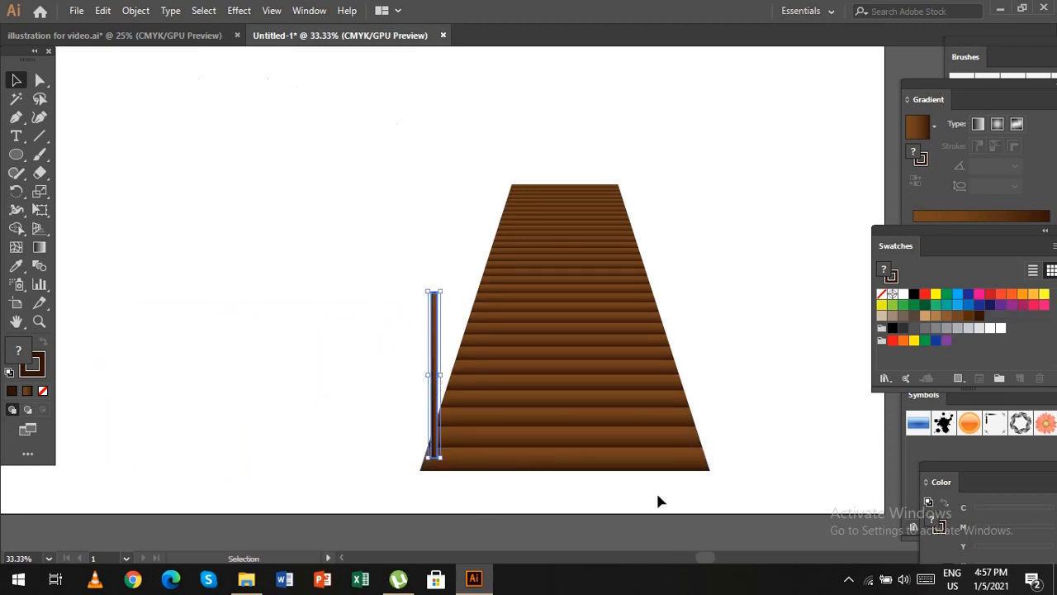
{"action": "left_click", "coordinate": [353, 372]}
{"action": "left_click_drag", "start_coordinate": [453, 318], "coordinate": [474, 265]}
{"action": "left_click_drag", "start_coordinate": [475, 264], "coordinate": [510, 159]}
{"action": "left_click_drag", "start_coordinate": [510, 159], "coordinate": [524, 116]}
{"action": "scroll", "coordinate": [691, 238], "scroll_direction": "up", "scroll_amount": 4}
{"action": "left_click", "coordinate": [721, 245]}
{"action": "scroll", "coordinate": [721, 244], "scroll_direction": "up", "scroll_amount": 3}
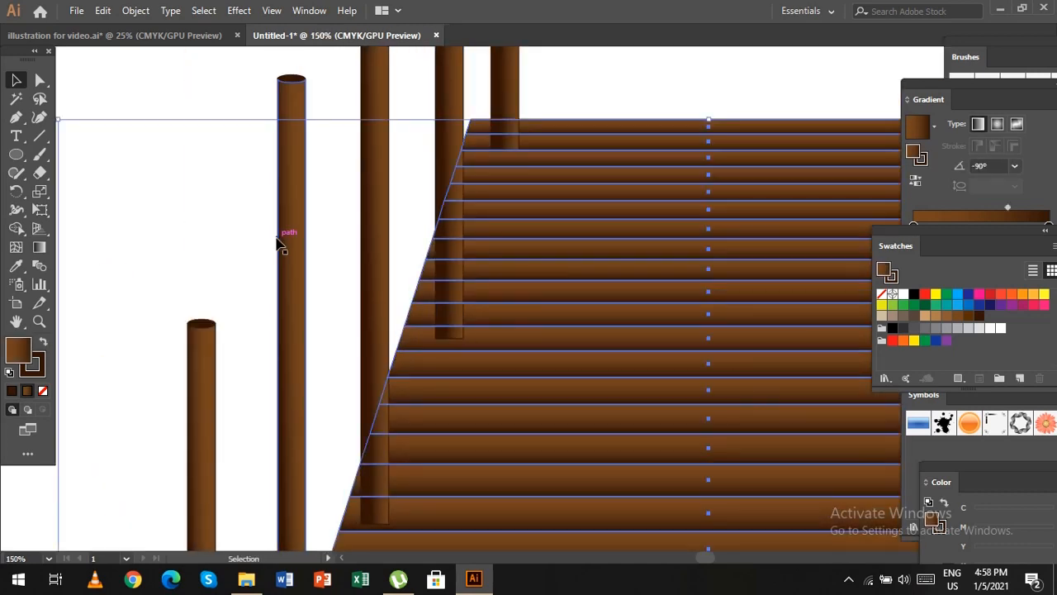
{"action": "left_click_drag", "start_coordinate": [456, 171], "coordinate": [444, 171]}
{"action": "scroll", "coordinate": [309, 321], "scroll_direction": "down", "scroll_amount": 5}
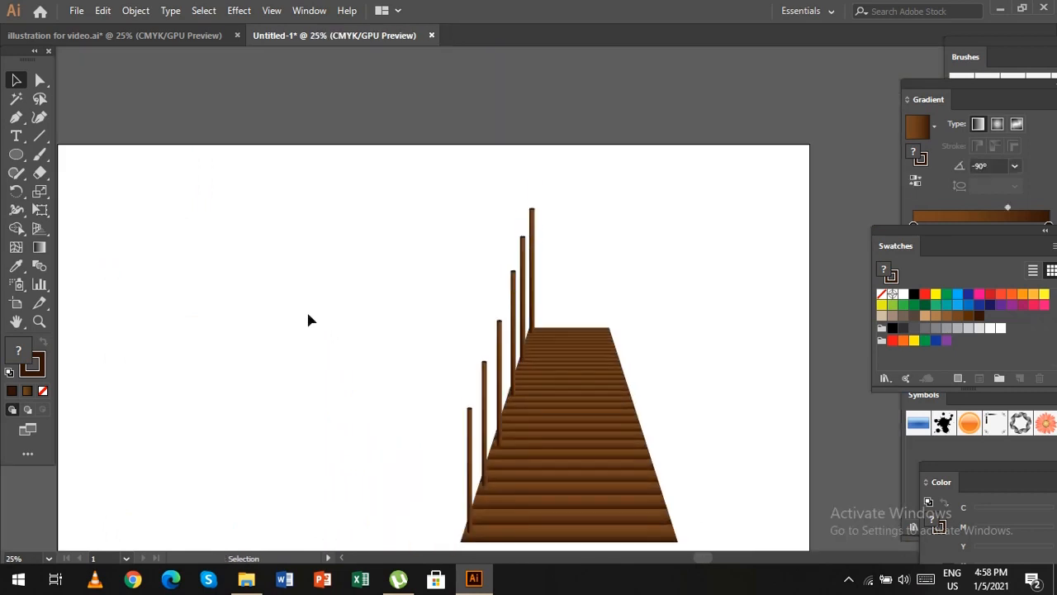
Delete one of the far posts and space the remaining five evenly along the dock's left edge.
{"action": "left_click", "coordinate": [522, 328]}
{"action": "key", "text": "Delete"}
{"action": "left_click_drag", "start_coordinate": [515, 356], "coordinate": [520, 329]}
{"action": "left_click_drag", "start_coordinate": [499, 395], "coordinate": [504, 375]}
{"action": "left_click_drag", "start_coordinate": [484, 442], "coordinate": [487, 431]}
{"action": "left_click_drag", "start_coordinate": [518, 329], "coordinate": [518, 328]}
{"action": "left_click", "coordinate": [702, 350]}
{"action": "left_click_drag", "start_coordinate": [506, 381], "coordinate": [504, 383]}
Shorten the farthest posts from their upper ends, making the last one about half the height of the front post.
{"action": "left_click", "coordinate": [532, 207]}
{"action": "scroll", "coordinate": [540, 208], "scroll_direction": "up", "scroll_amount": 4}
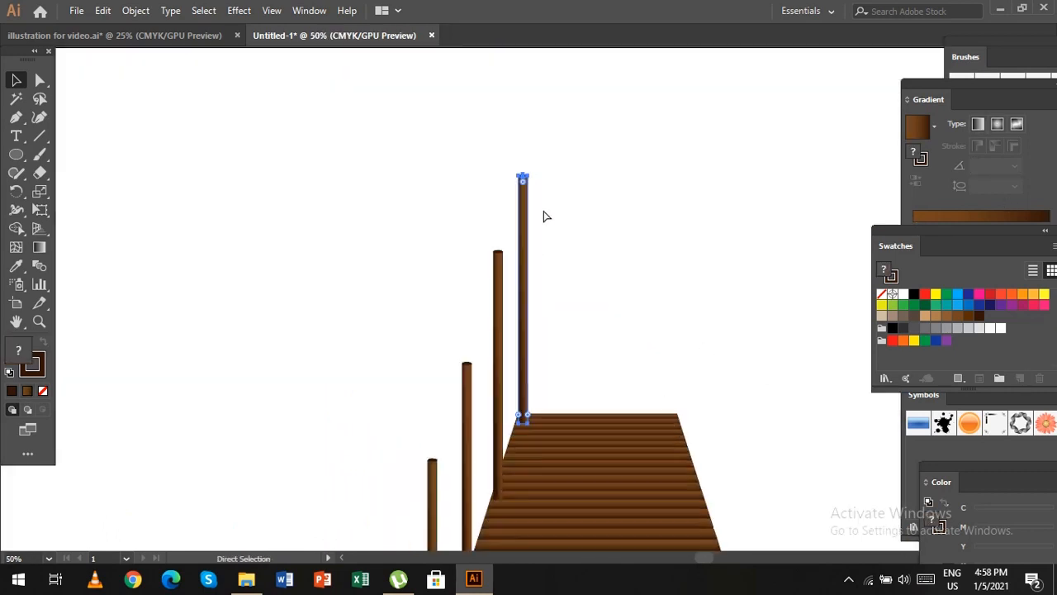
{"action": "left_click_drag", "start_coordinate": [533, 107], "coordinate": [533, 285]}
{"action": "scroll", "coordinate": [533, 285], "scroll_direction": "down", "scroll_amount": 3}
{"action": "left_click_drag", "start_coordinate": [473, 147], "coordinate": [473, 218]}
{"action": "left_click", "coordinate": [527, 183]}
{"action": "left_click_drag", "start_coordinate": [533, 172], "coordinate": [533, 231]}
{"action": "scroll", "coordinate": [525, 276], "scroll_direction": "down", "scroll_amount": 4}
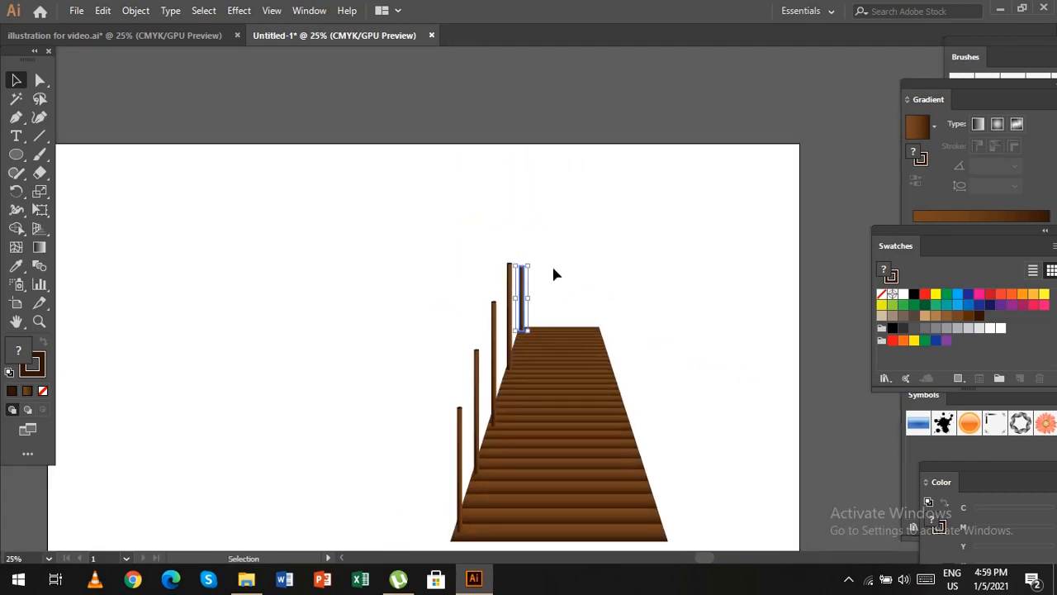
Shorten the second-farthest post a little more and raise the farthest post's upper end slightly.
{"action": "left_click", "coordinate": [508, 320]}
{"action": "scroll", "coordinate": [507, 321], "scroll_direction": "up", "scroll_amount": 4}
{"action": "left_click_drag", "start_coordinate": [522, 84], "coordinate": [522, 121]}
{"action": "left_click", "coordinate": [572, 149]}
{"action": "left_click_drag", "start_coordinate": [572, 97], "coordinate": [573, 88]}
{"action": "key", "text": "ctrl+minus"}
{"action": "key", "text": "ctrl+minus"}
{"action": "key", "text": "ctrl+minus"}
{"action": "key", "text": "ctrl+minus"}
{"action": "left_click", "coordinate": [397, 286]}
{"action": "scroll", "coordinate": [330, 339], "scroll_direction": "down", "scroll_amount": 2}
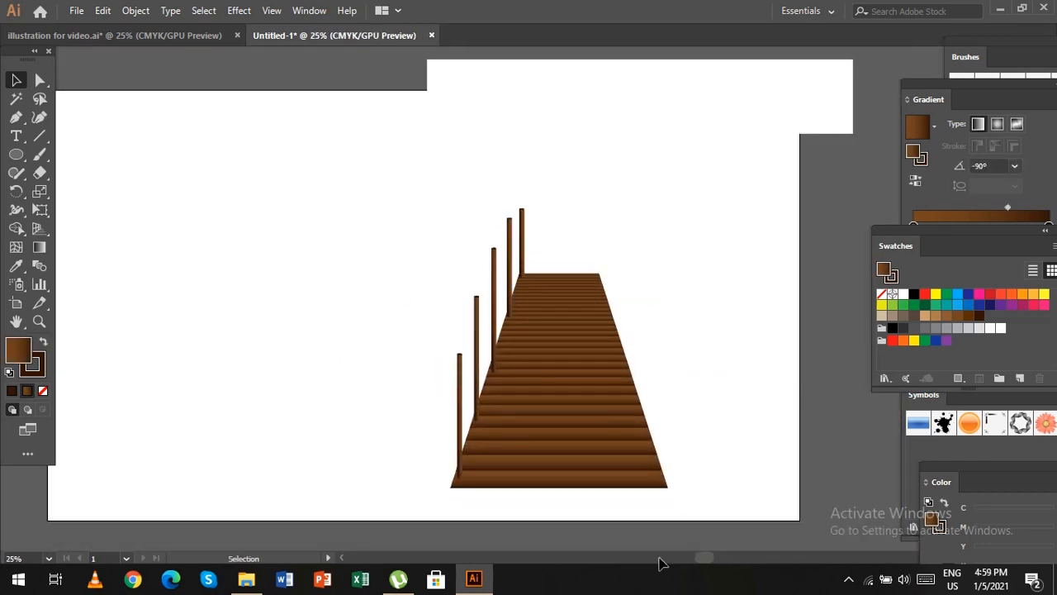
Select the five posts without the dock planks and group them.
{"action": "left_click_drag", "start_coordinate": [460, 156], "coordinate": [661, 526]}
{"action": "left_click", "coordinate": [500, 473], "text": "shift"}
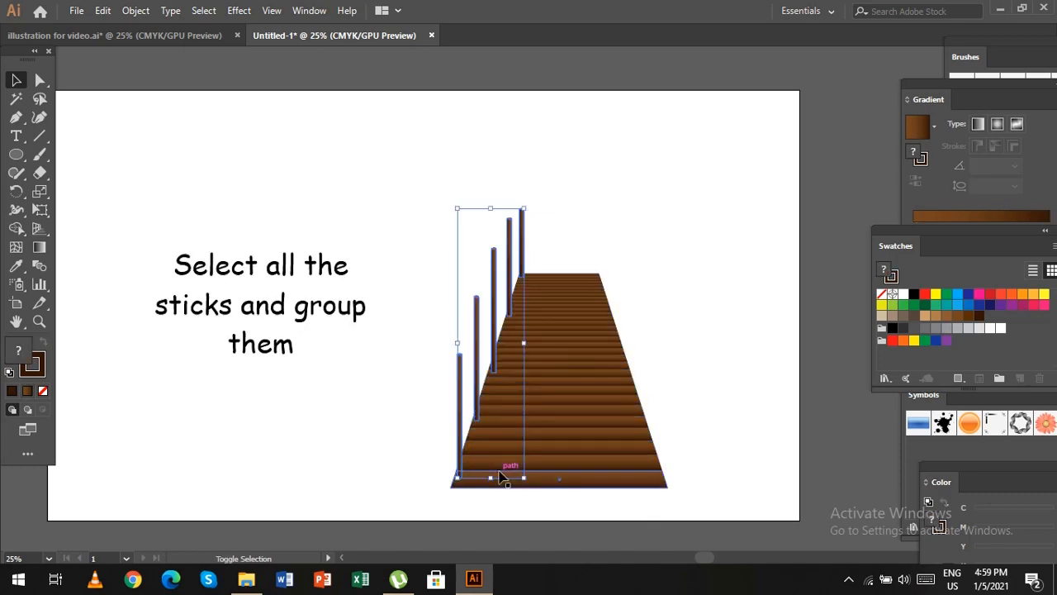
{"action": "key", "text": "ctrl+g"}
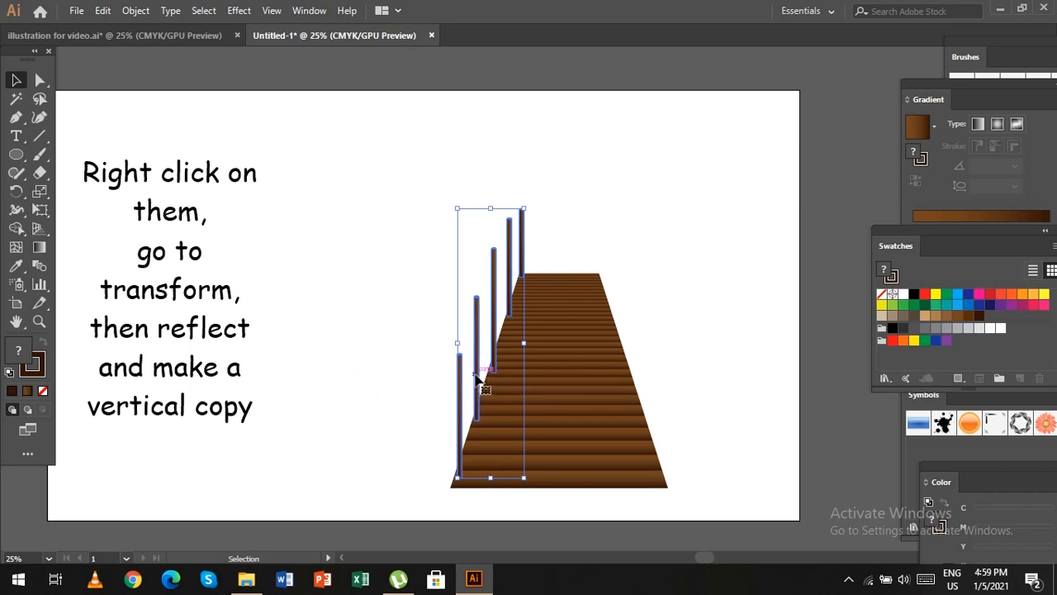
Make a reflected copy of the post group across the vertical axis and place it along the dock's right edge.
{"action": "right_click", "coordinate": [479, 378]}
{"action": "mouse_move", "coordinate": [556, 281]}
{"action": "left_click", "coordinate": [771, 333]}
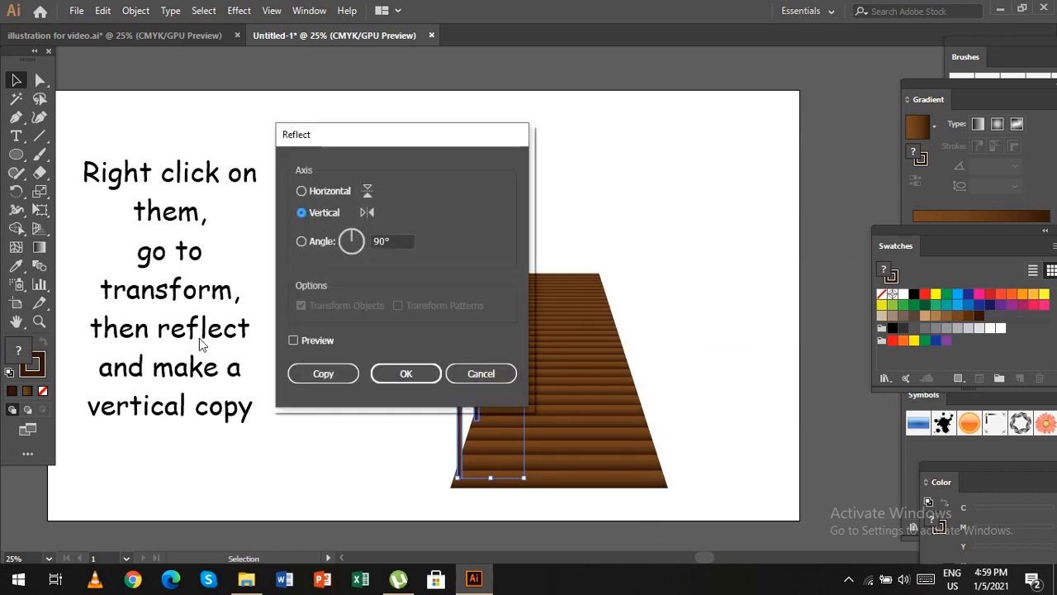
{"action": "left_click", "coordinate": [308, 374]}
{"action": "left_click_drag", "start_coordinate": [516, 405], "coordinate": [657, 405]}
{"action": "left_click", "coordinate": [741, 471]}
{"action": "scroll", "coordinate": [743, 470], "scroll_direction": "down", "scroll_amount": 1}
Group both rows of posts with the plank deck into one dock object.
{"action": "left_click_drag", "start_coordinate": [413, 149], "coordinate": [713, 470]}
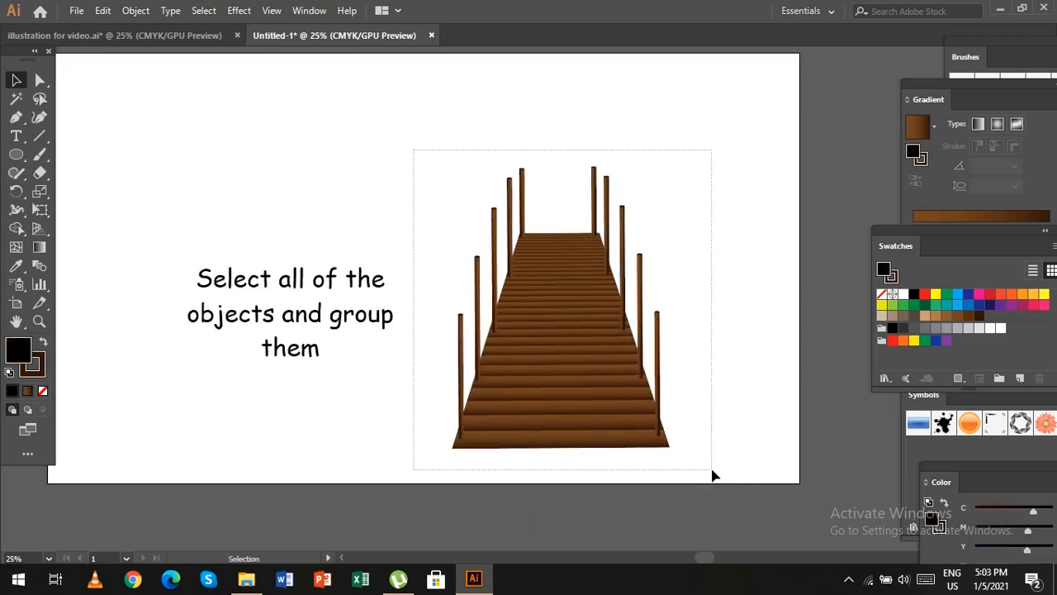
{"action": "key", "text": "ctrl+g"}
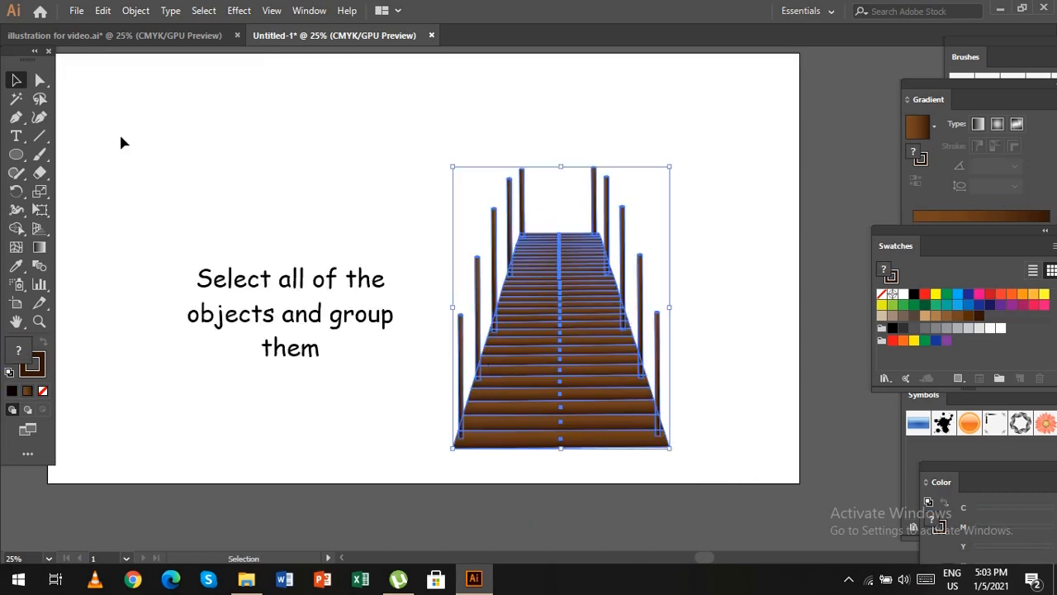
{"action": "left_click", "coordinate": [121, 141]}
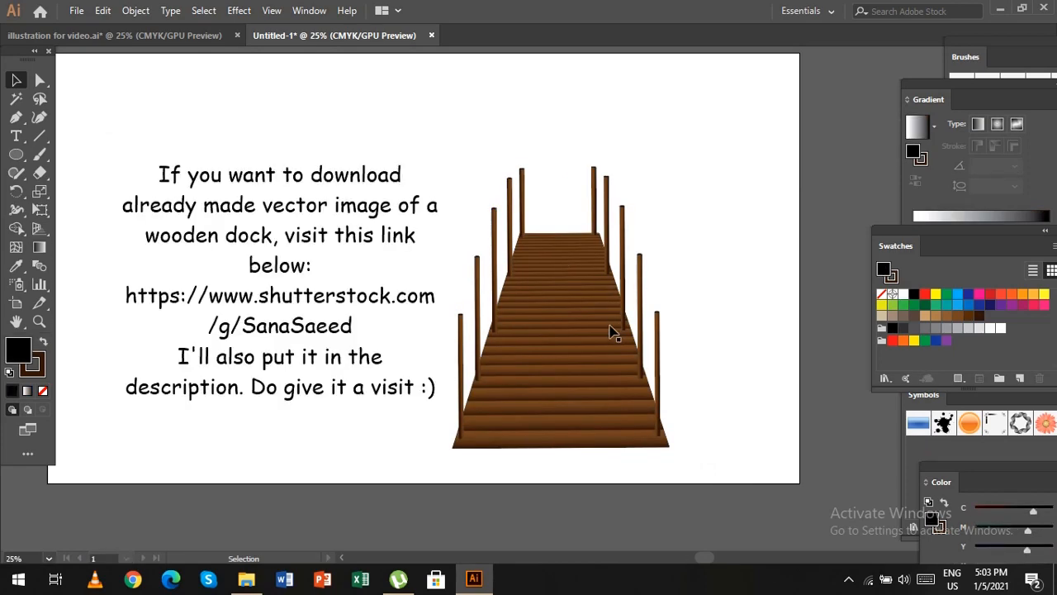
Bring the grouped dock into the landscape illustration document and move it up so its near end meets the artboard's lower edge.
{"action": "left_click_drag", "start_coordinate": [599, 316], "coordinate": [706, 481]}
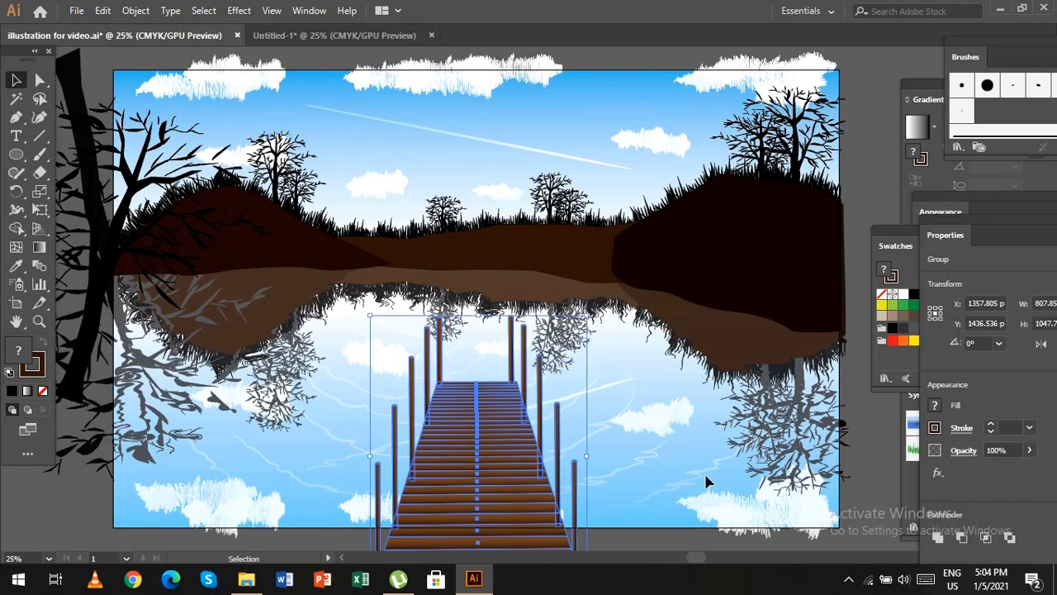
{"action": "left_click_drag", "start_coordinate": [512, 454], "coordinate": [513, 373]}
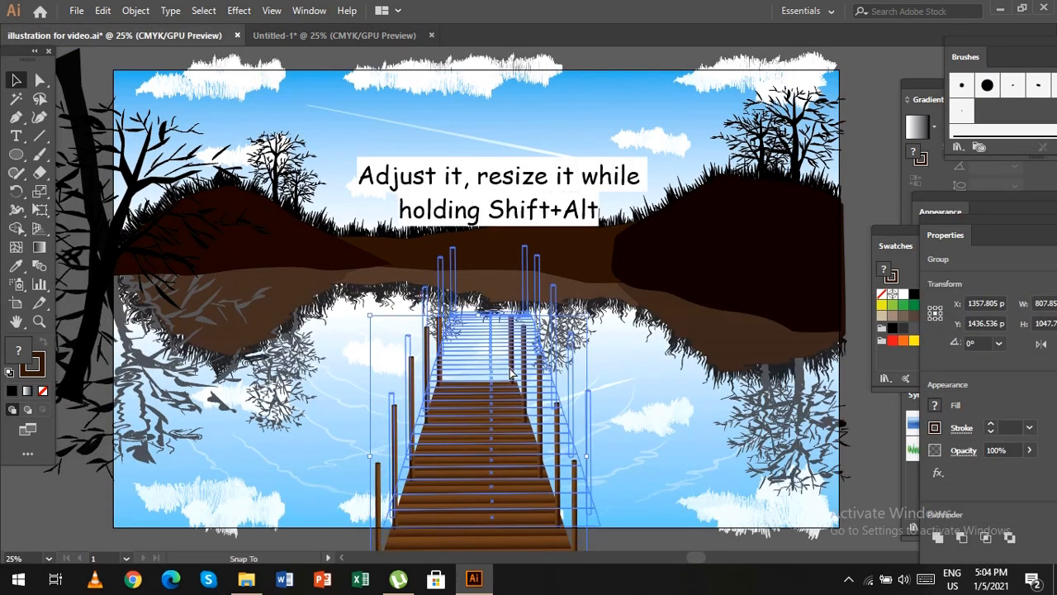
{"action": "left_click_drag", "start_coordinate": [655, 345], "coordinate": [655, 345]}
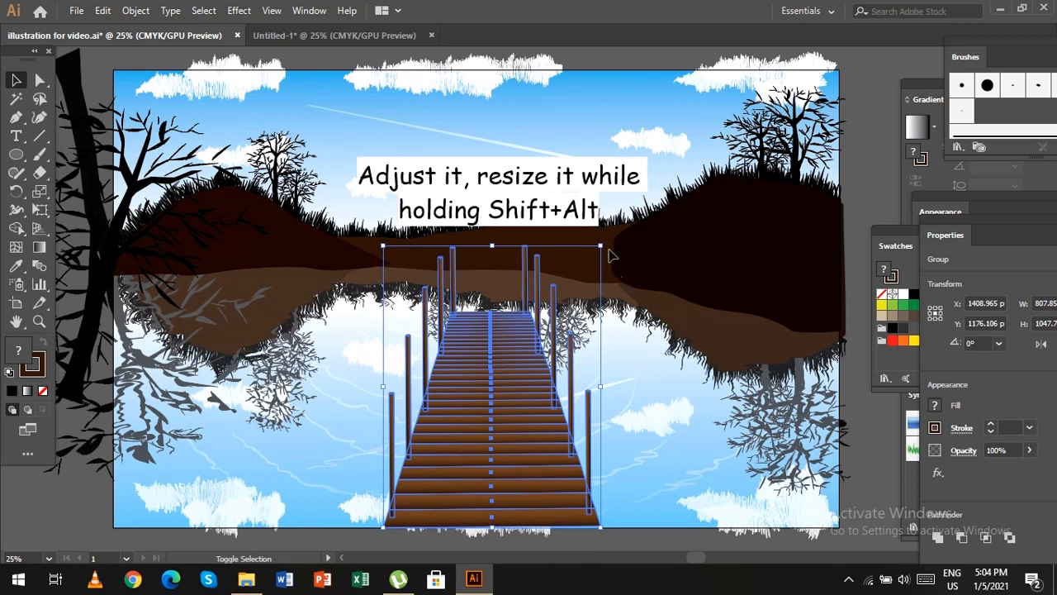
Scale the dock down about its centre, seat it on the artboard's lower edge and stretch it to about 578 by 863 px.
{"action": "left_click_drag", "start_coordinate": [602, 246], "coordinate": [570, 285]}
{"action": "left_click_drag", "start_coordinate": [502, 371], "coordinate": [497, 410]}
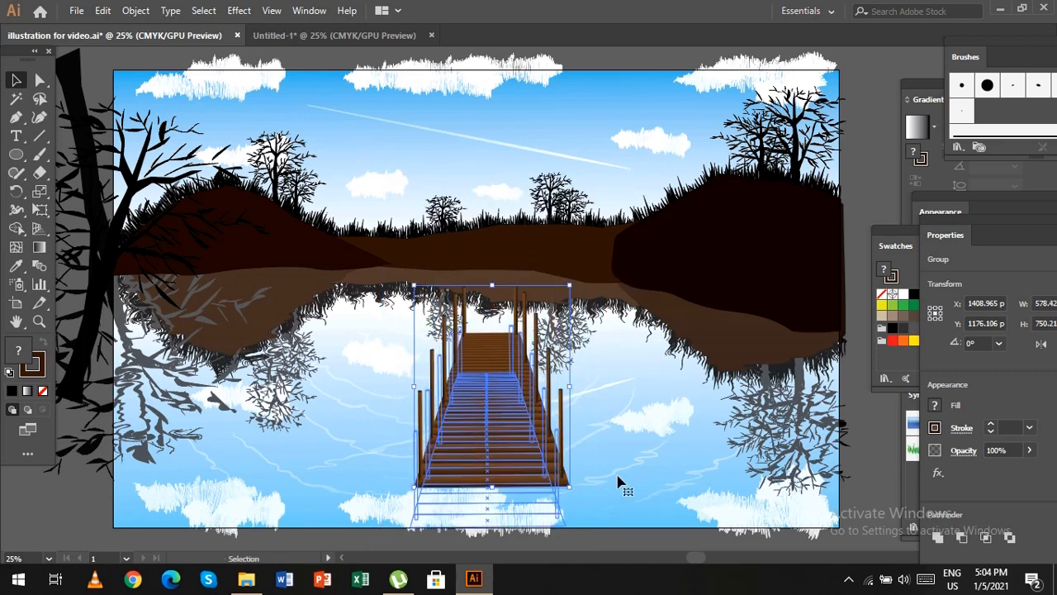
{"action": "left_click_drag", "start_coordinate": [621, 483], "coordinate": [621, 482]}
{"action": "left_click_drag", "start_coordinate": [487, 326], "coordinate": [487, 295]}
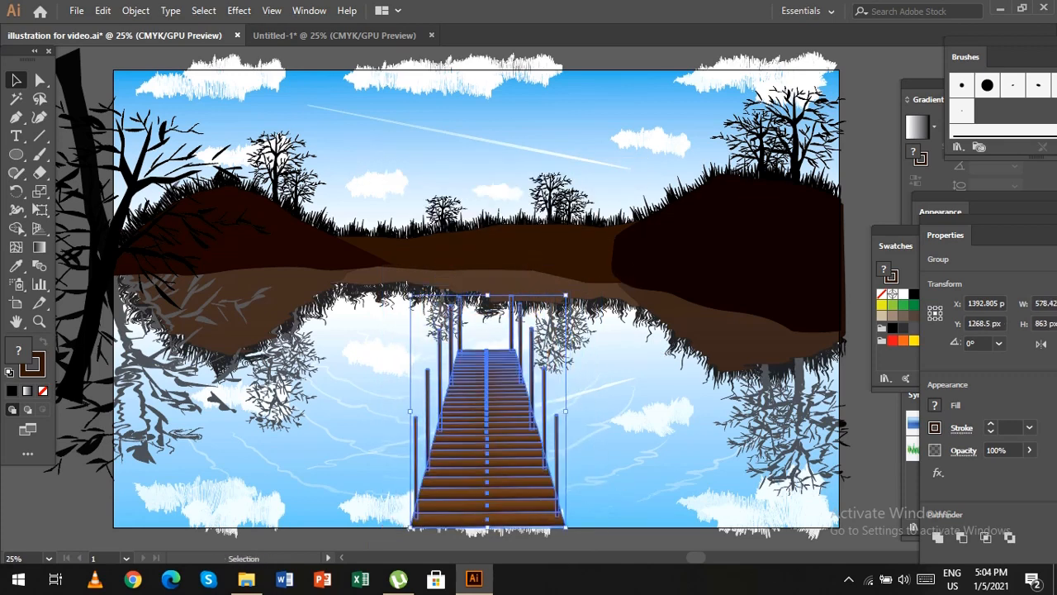
{"action": "left_click", "coordinate": [881, 190]}
Rotate the dock very slightly and nudge it so its nearest plank sits flush with the artboard's lower edge.
{"action": "scroll", "coordinate": [787, 328], "scroll_direction": "down", "scroll_amount": 1}
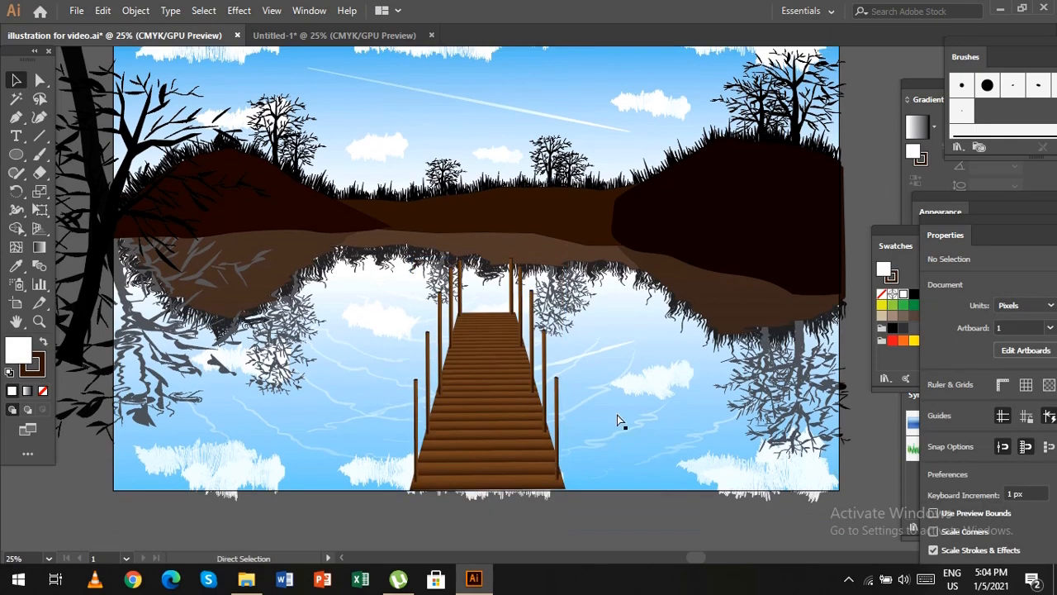
{"action": "key", "text": "ctrl+plus"}
{"action": "key", "text": "ctrl+plus"}
{"action": "key", "text": "ctrl+plus"}
{"action": "key", "text": "ctrl+plus"}
{"action": "left_click", "coordinate": [611, 421]}
{"action": "left_click", "coordinate": [698, 307]}
{"action": "scroll", "coordinate": [628, 318], "scroll_direction": "down", "scroll_amount": 15}
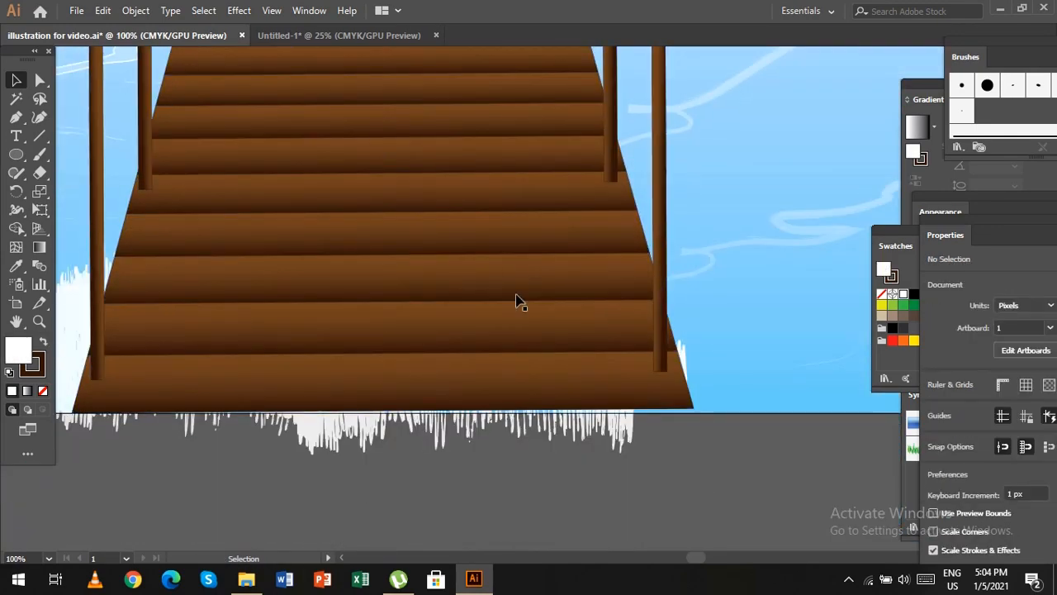
{"action": "left_click", "coordinate": [518, 301]}
{"action": "left_click_drag", "start_coordinate": [698, 416], "coordinate": [698, 419]}
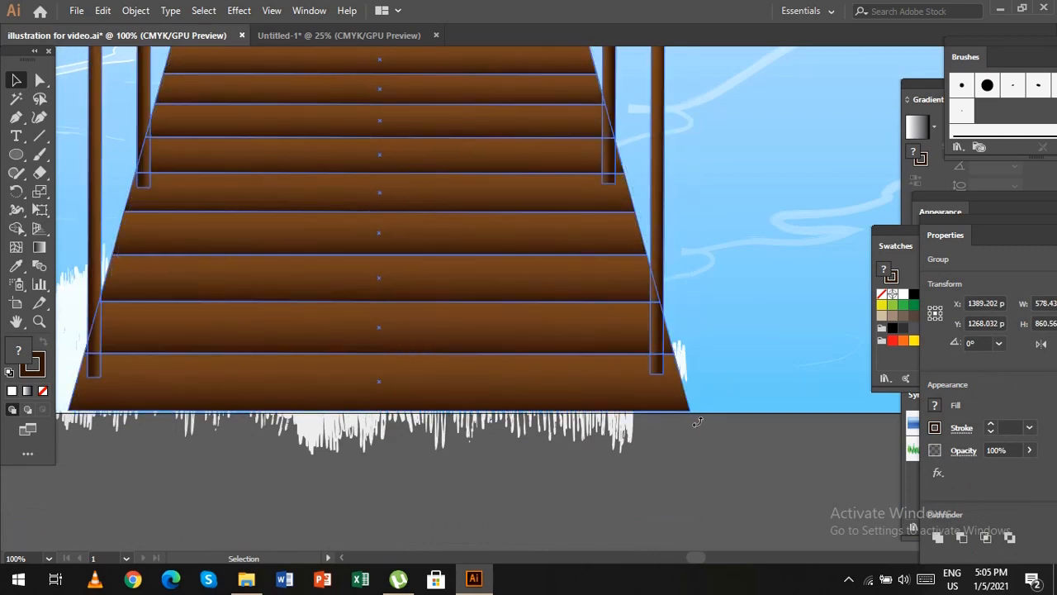
{"action": "left_click", "coordinate": [693, 442]}
{"action": "left_click_drag", "start_coordinate": [507, 372], "coordinate": [507, 374]}
{"action": "left_click", "coordinate": [725, 465]}
{"action": "key", "text": "ctrl+minus"}
{"action": "key", "text": "ctrl+minus"}
{"action": "key", "text": "ctrl+minus"}
{"action": "key", "text": "ctrl+minus"}
{"action": "key", "text": "ctrl+minus"}
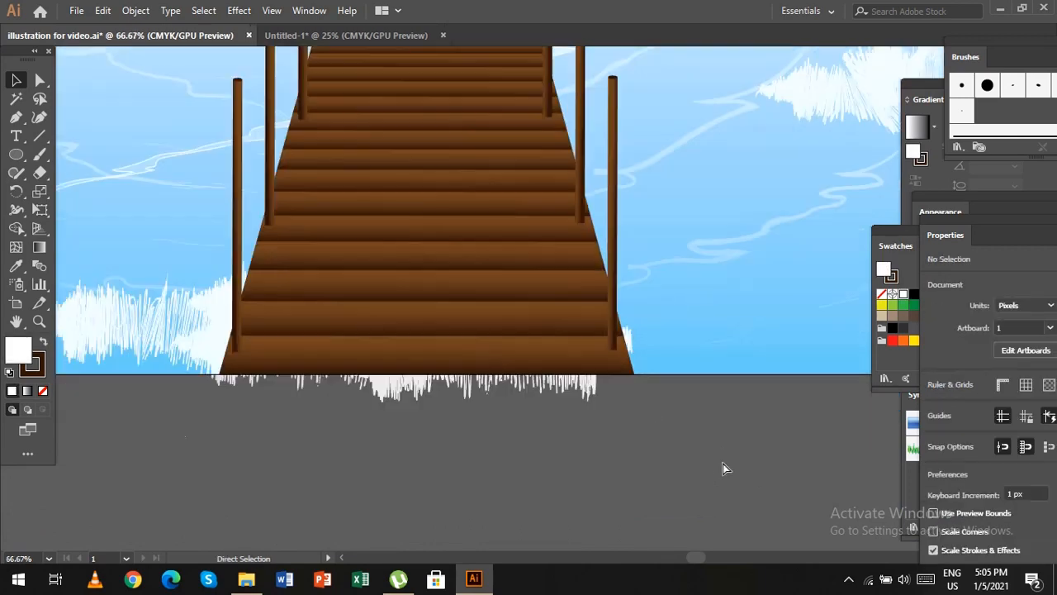
Unlock all the locked artwork and group the whole landscape together with the dock.
{"action": "scroll", "coordinate": [818, 297], "scroll_direction": "up", "scroll_amount": 3}
{"action": "key", "text": "ctrl+a"}
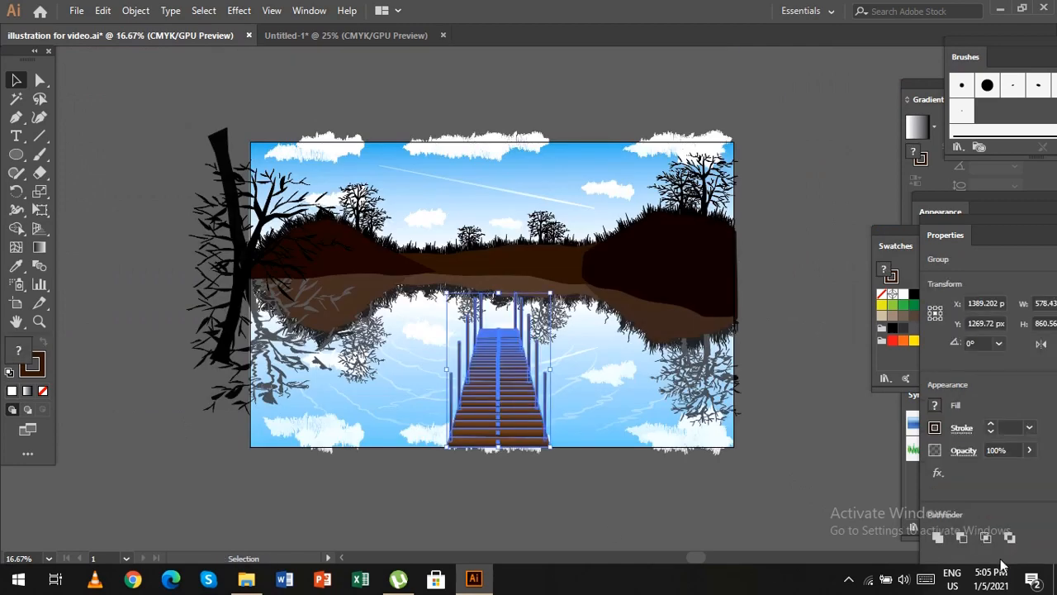
{"action": "left_click", "coordinate": [135, 9]}
{"action": "left_click", "coordinate": [209, 120]}
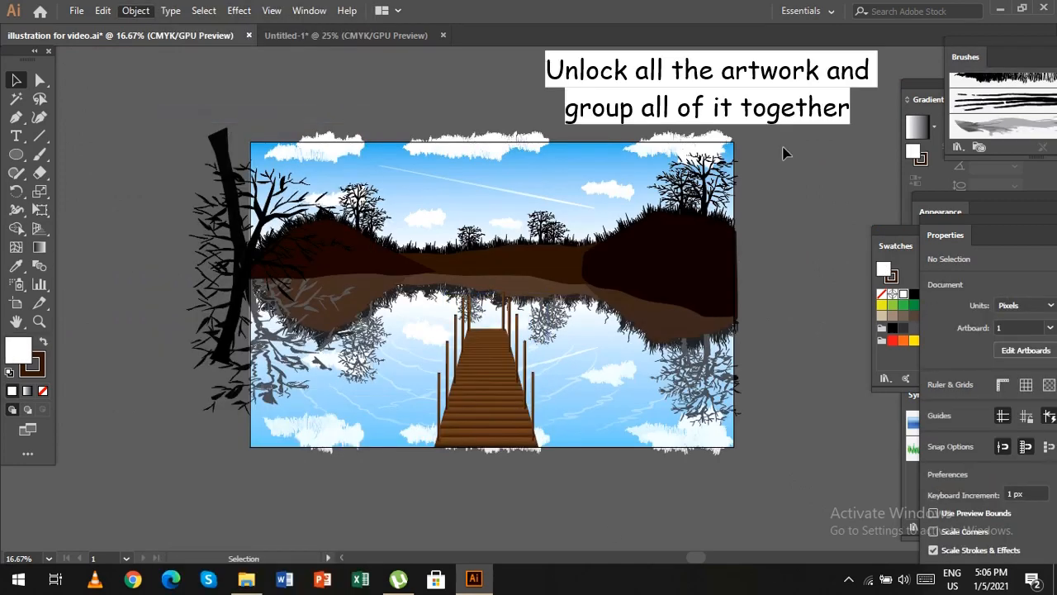
{"action": "key", "text": "ctrl+a"}
{"action": "left_click", "coordinate": [252, 111]}
{"action": "key", "text": "ctrl+a"}
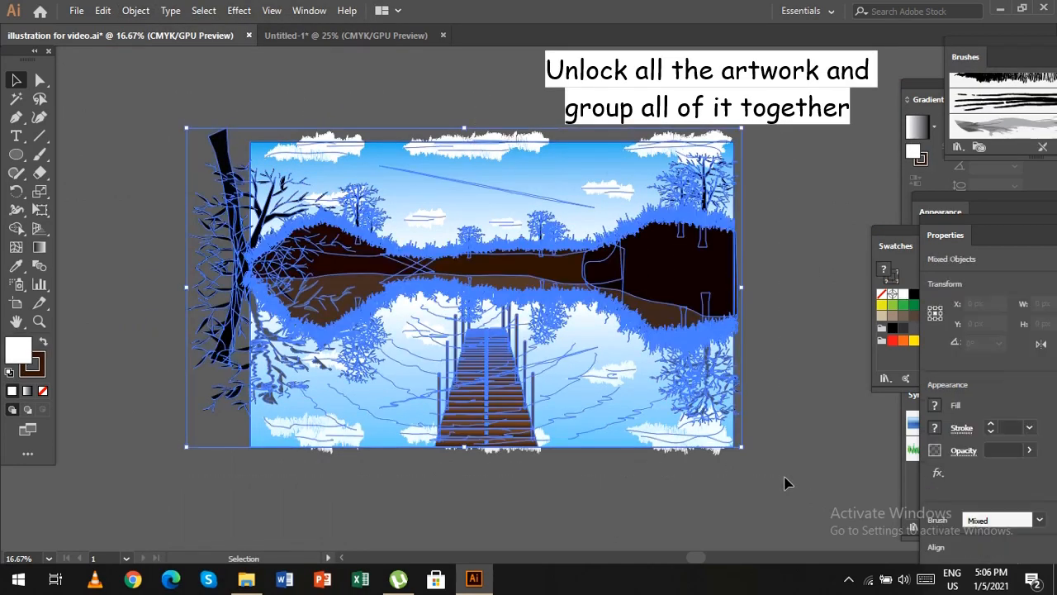
{"action": "key", "text": "ctrl+g"}
{"action": "left_click", "coordinate": [791, 446]}
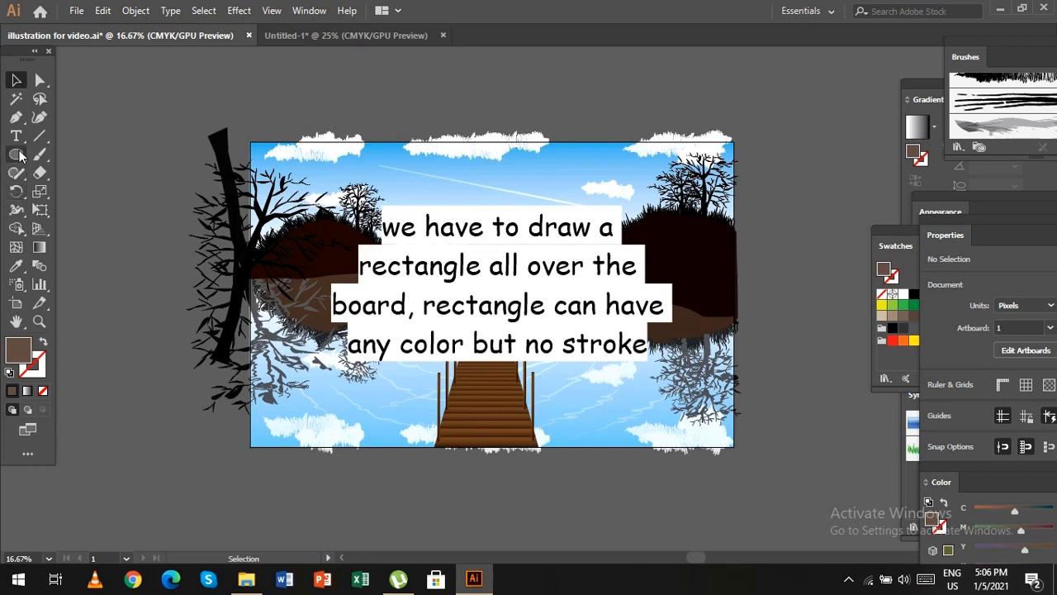
Draw a brown 2700 px wide, 1700 px high rectangle without stroke over the artwork, aligned exactly with the artboard bounds.
{"action": "left_click_drag", "start_coordinate": [21, 156], "coordinate": [98, 158]}
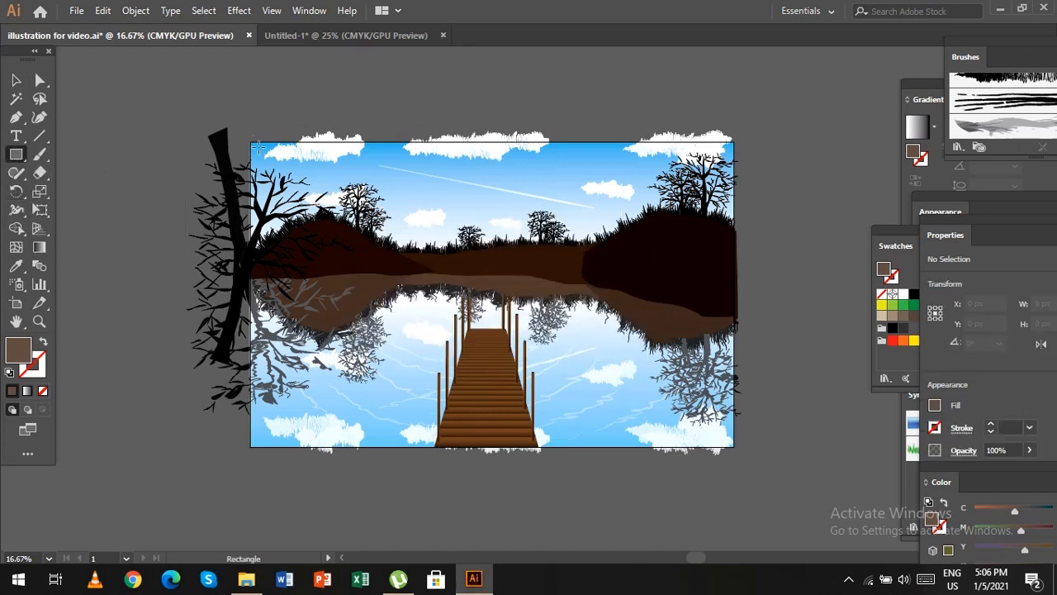
{"action": "left_click_drag", "start_coordinate": [258, 147], "coordinate": [735, 447]}
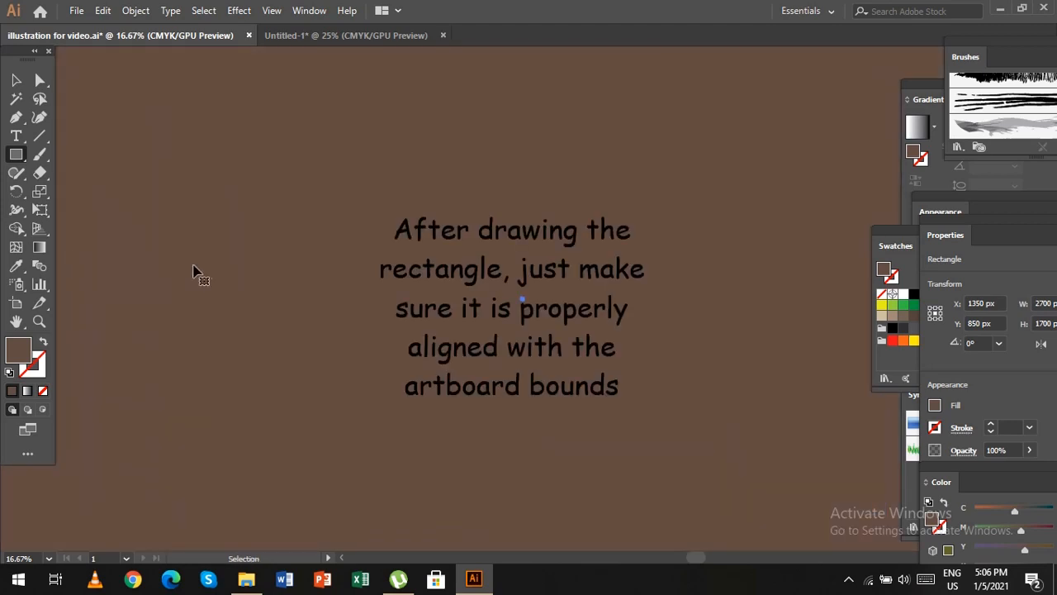
{"action": "left_click_drag", "start_coordinate": [196, 257], "coordinate": [569, 336]}
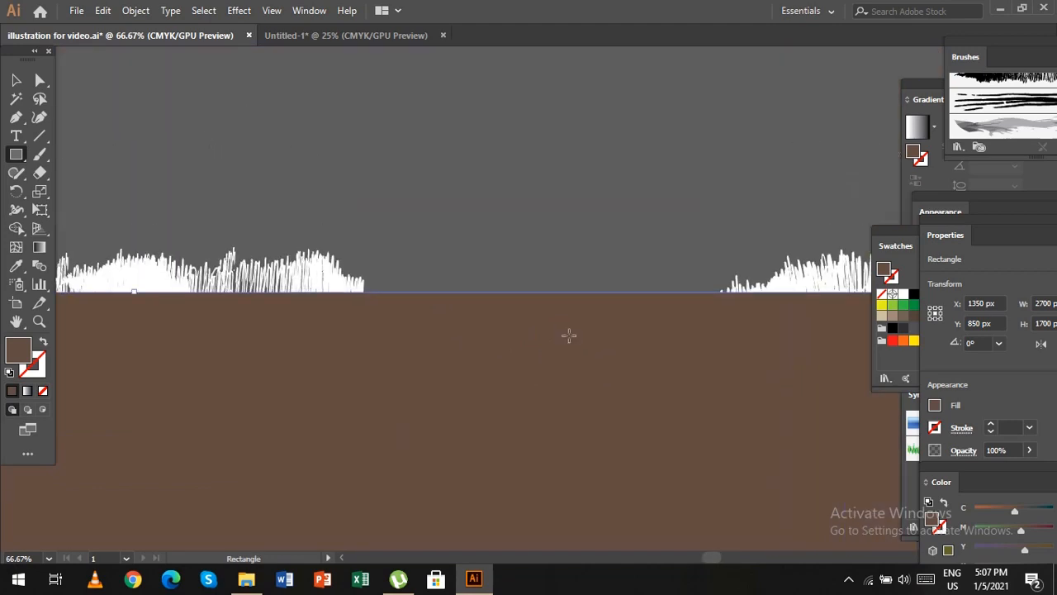
{"action": "key", "text": "ctrl+minus"}
{"action": "key", "text": "ctrl+minus"}
{"action": "key", "text": "ctrl+minus"}
{"action": "key", "text": "ctrl+minus"}
{"action": "key", "text": "ctrl+minus"}
{"action": "key", "text": "ctrl+minus"}
{"action": "key", "text": "ctrl+minus"}
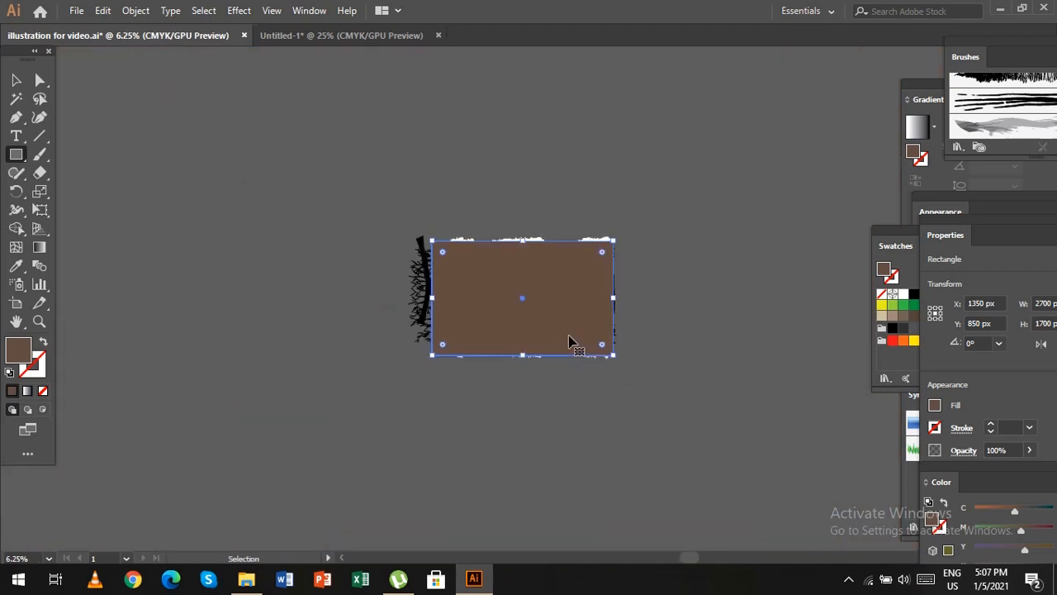
{"action": "key", "text": "ctrl+plus"}
{"action": "key", "text": "ctrl+plus"}
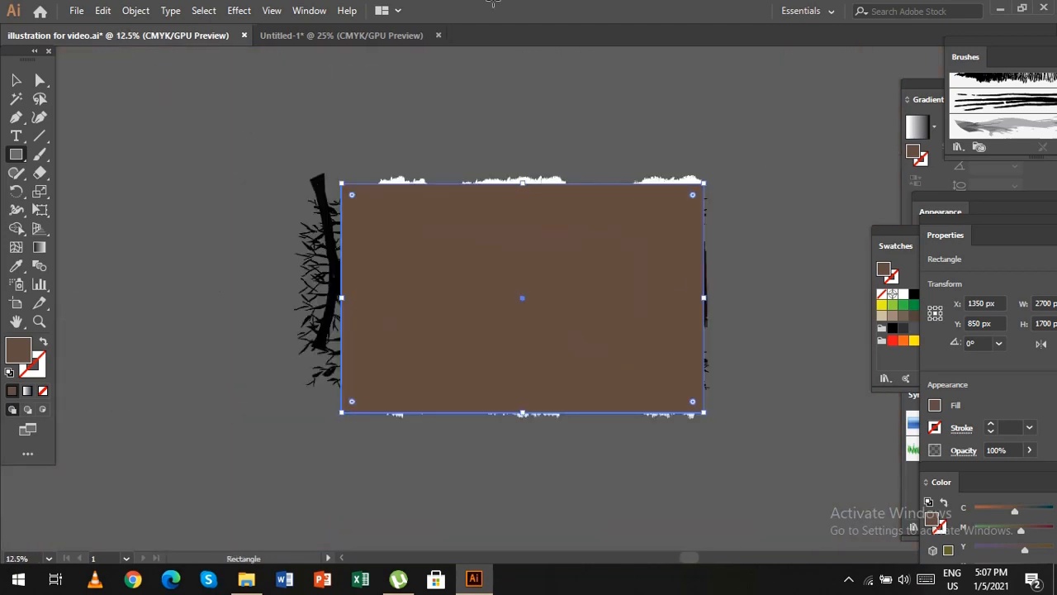
Select the rectangle together with the artwork group and apply a clipping mask that trims everything to the artboard.
{"action": "left_click", "coordinate": [16, 79]}
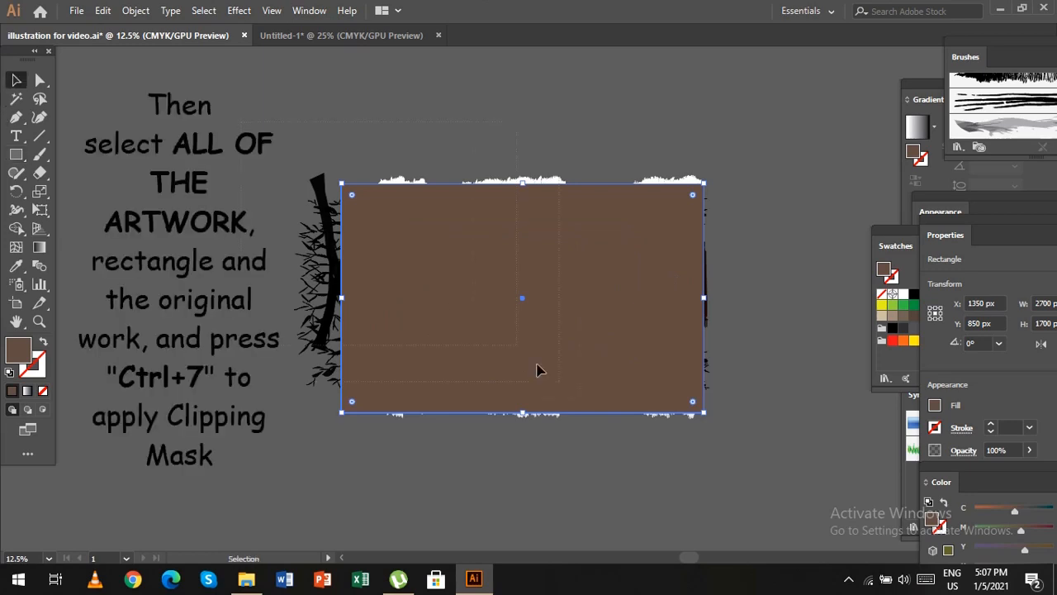
{"action": "key", "text": "ctrl+a"}
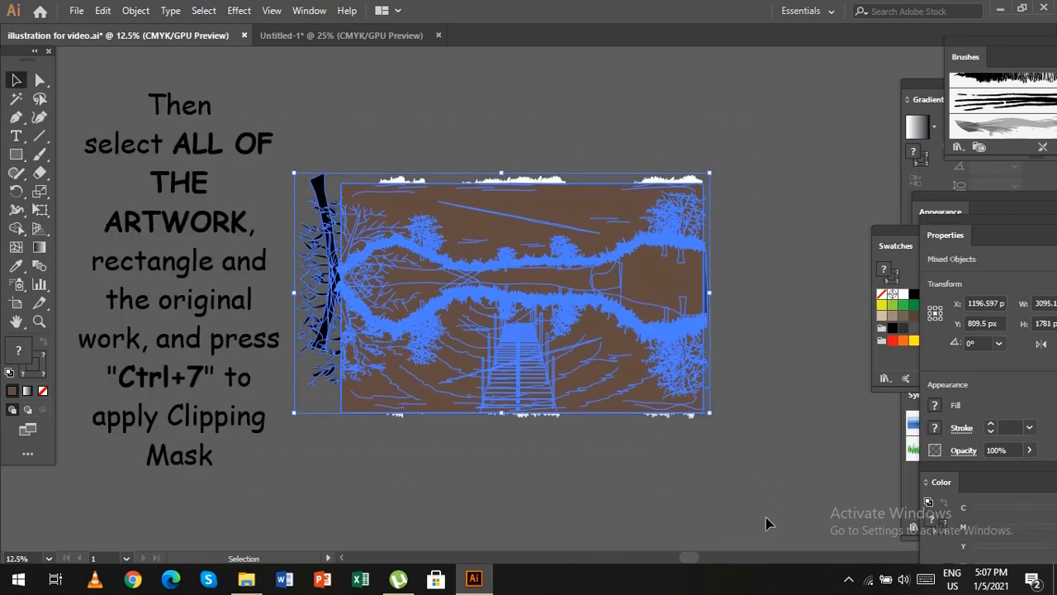
{"action": "key", "text": "ctrl+7"}
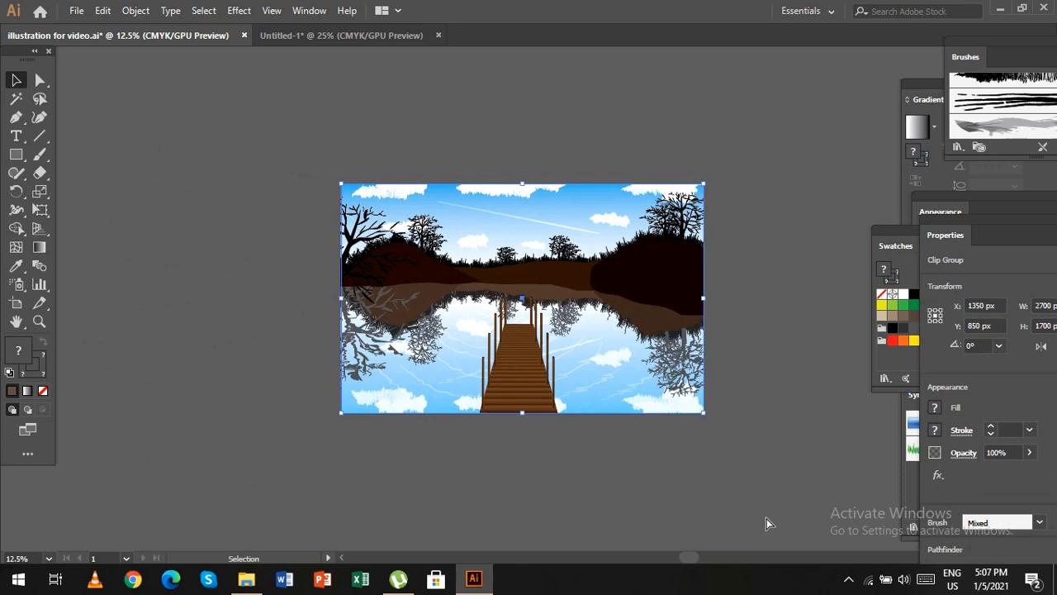